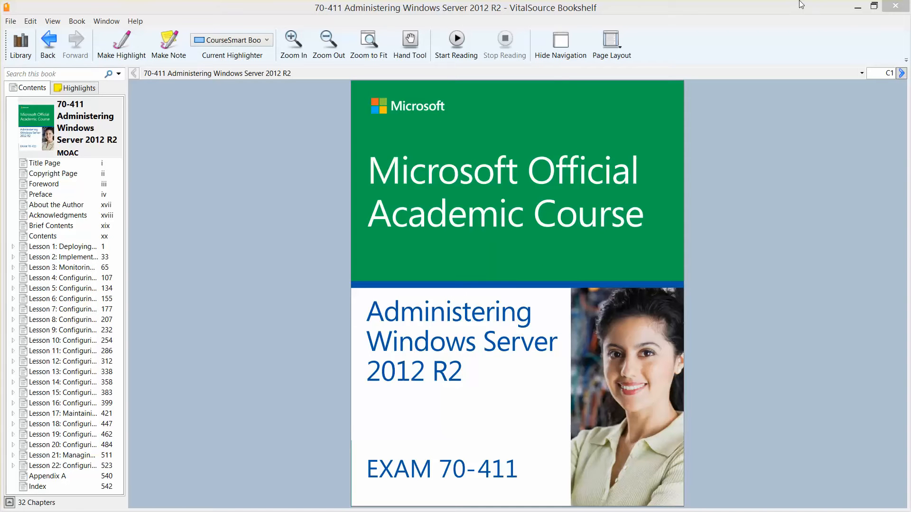
# - Minimize Bookshelf, then bring the 70-411 Lab Manual back from its taskbar preview
pyautogui.click(857, 8)
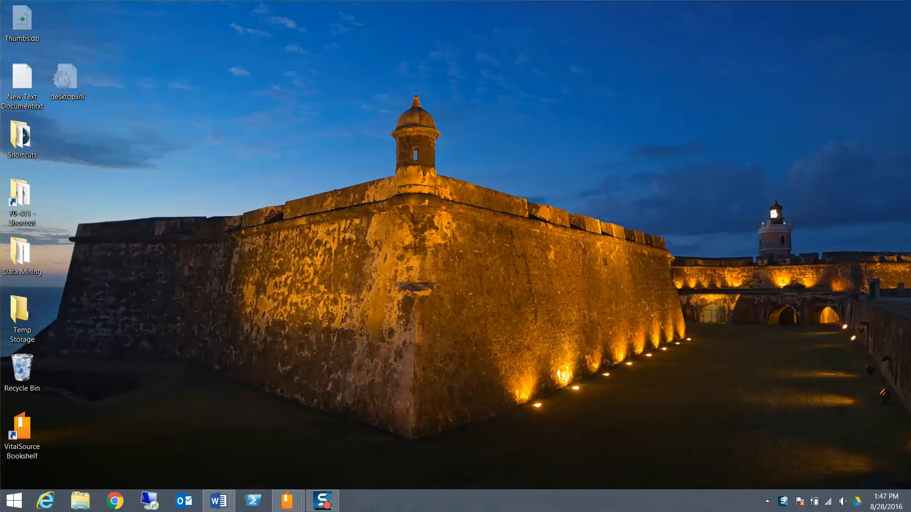
pyautogui.moveTo(289, 501)
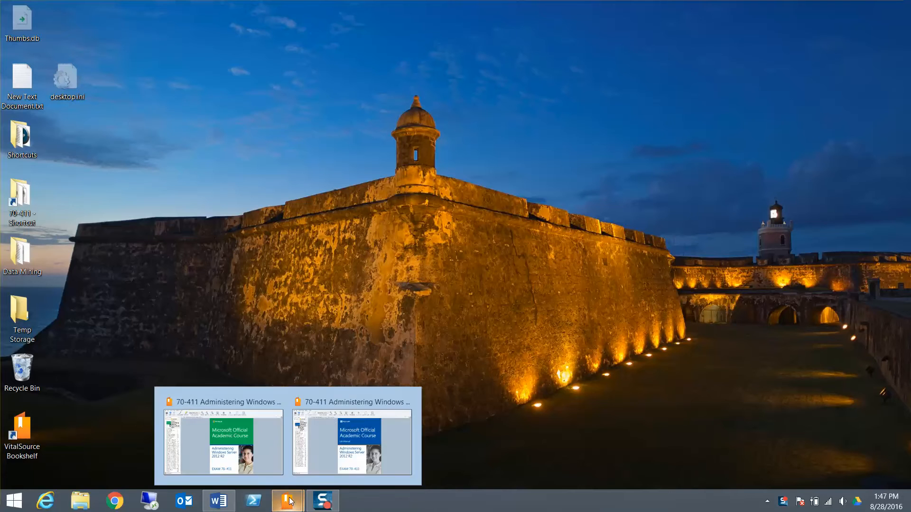
pyautogui.click(321, 472)
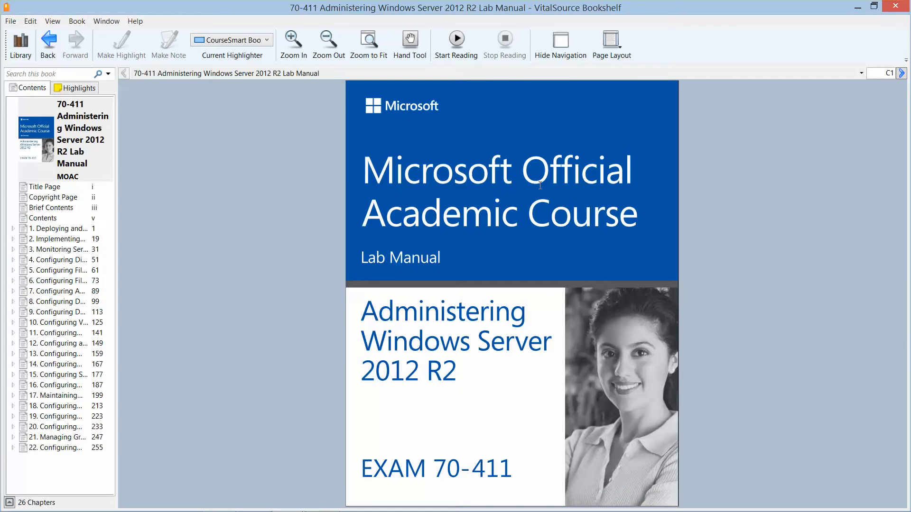
# - Browse Labs 1, 2, 4, 7 and 8 in Contents, return to Lab 1, and minimize the manual
pyautogui.click(53, 231)
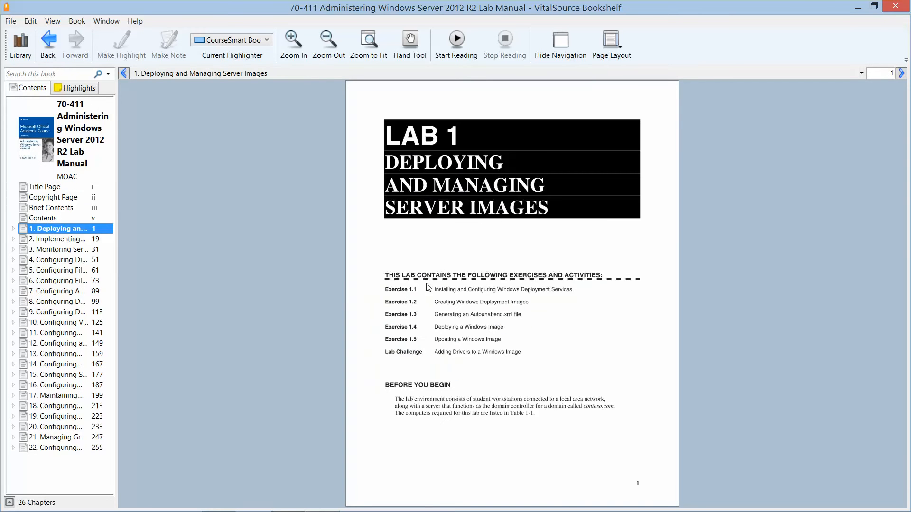
pyautogui.click(77, 241)
pyautogui.click(75, 259)
pyautogui.click(68, 291)
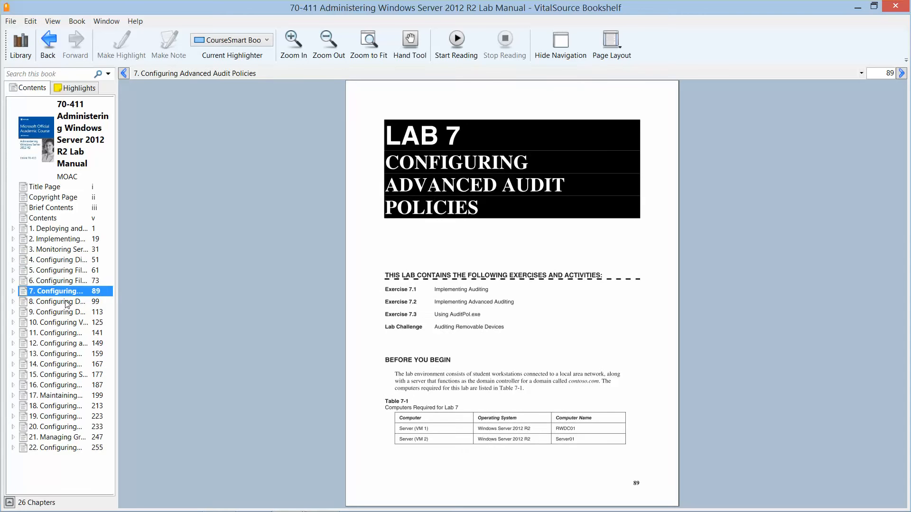
pyautogui.click(67, 302)
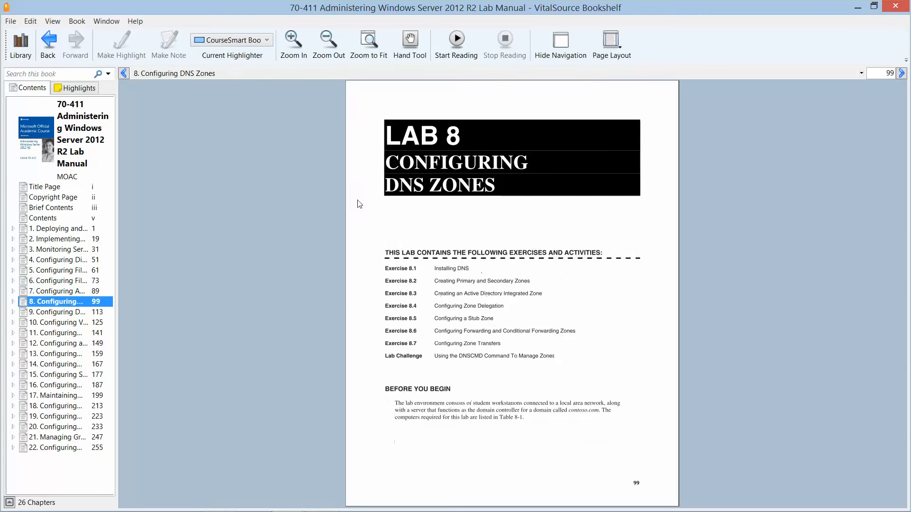
pyautogui.click(57, 229)
pyautogui.click(858, 8)
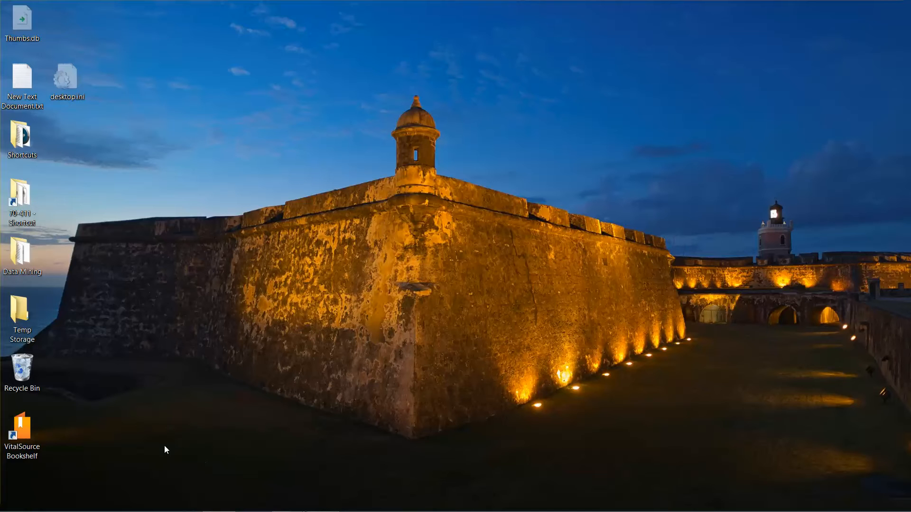
pyautogui.moveTo(178, 511)
pyautogui.moveTo(6, 511)
pyautogui.rightClick(10, 506)
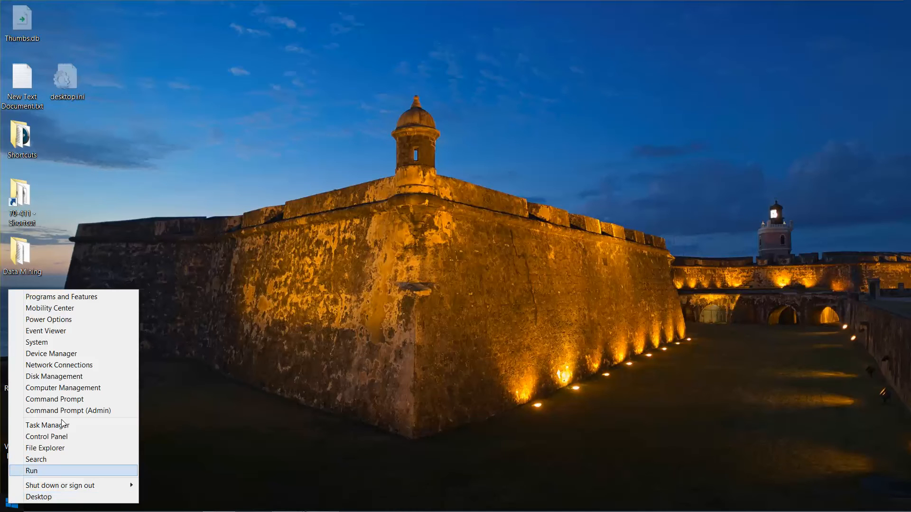
pyautogui.click(97, 296)
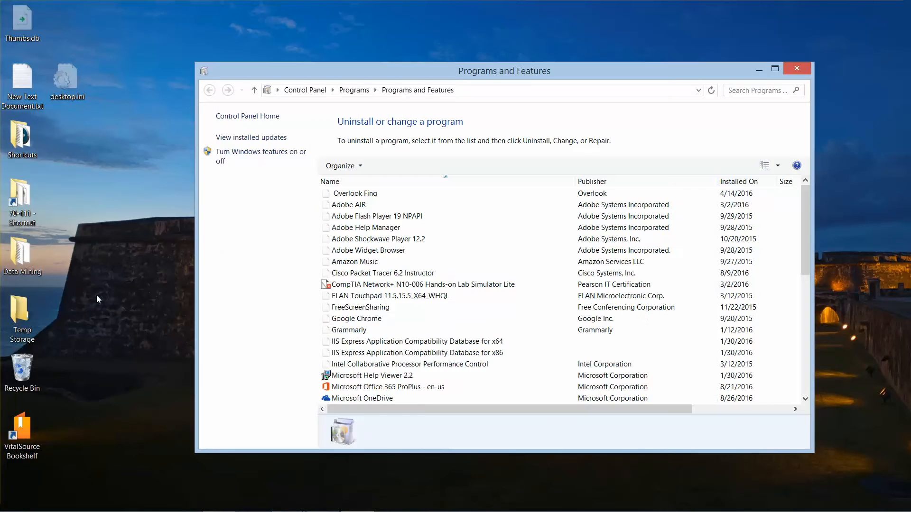
pyautogui.click(274, 161)
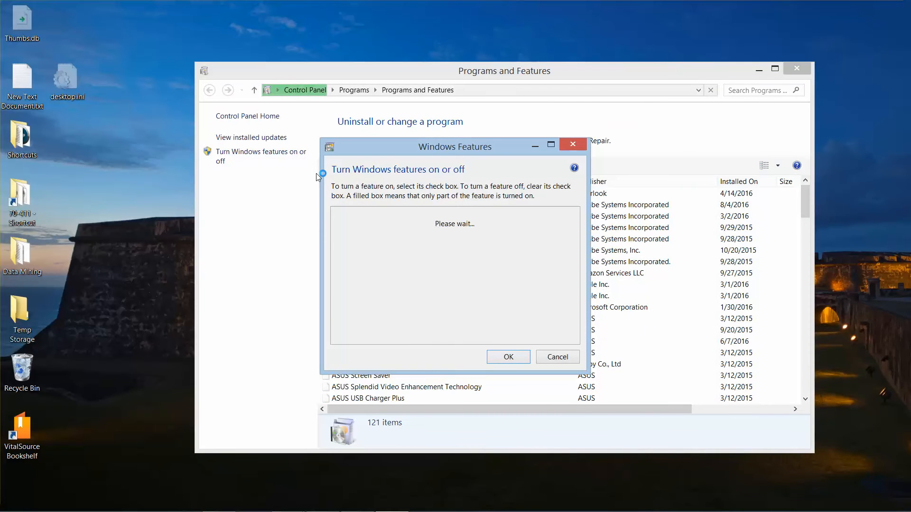
pyautogui.moveTo(409, 153); pyautogui.dragTo(409, 192)
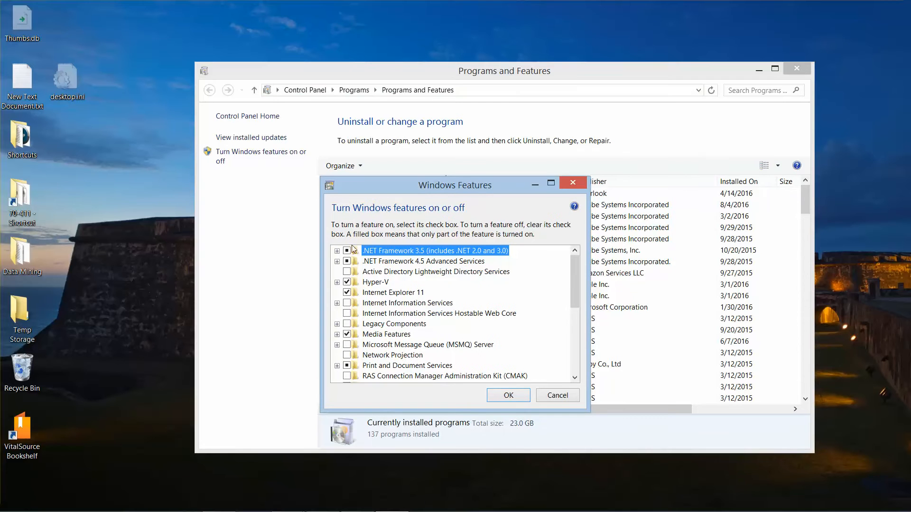
pyautogui.click(337, 282)
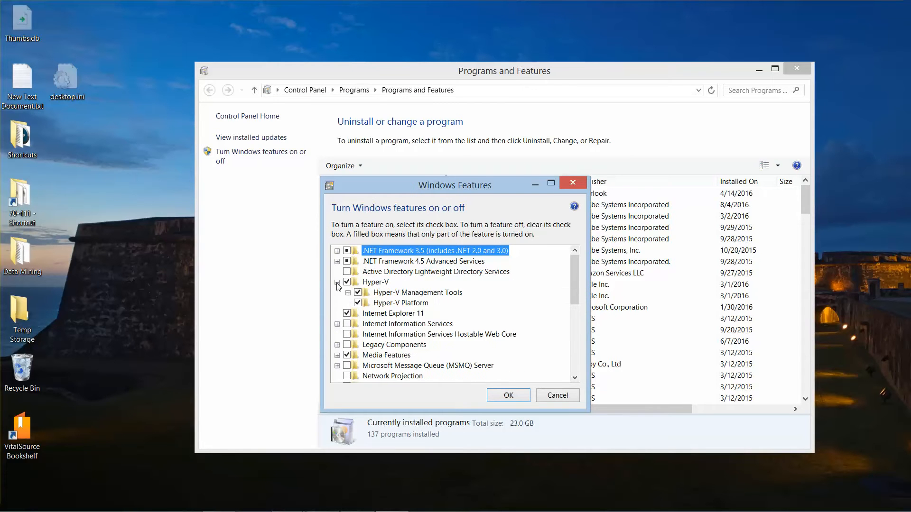
pyautogui.click(348, 293)
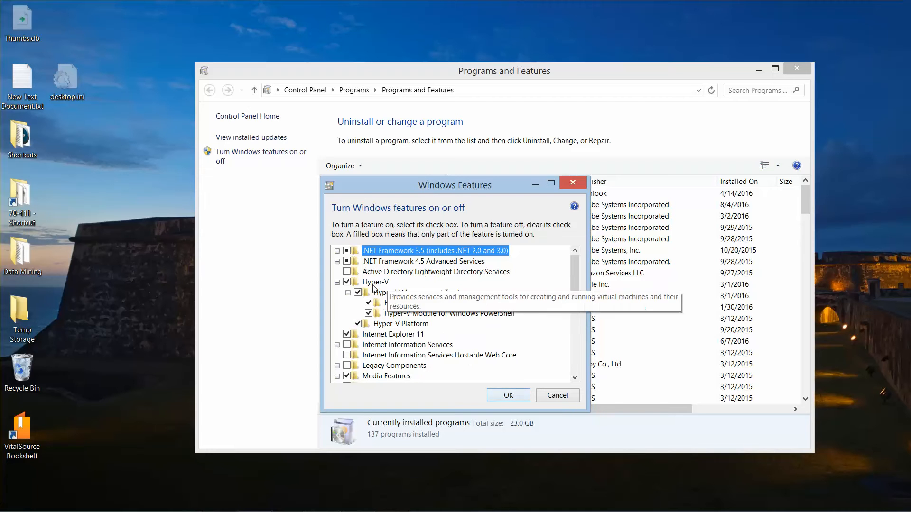
pyautogui.click(348, 293)
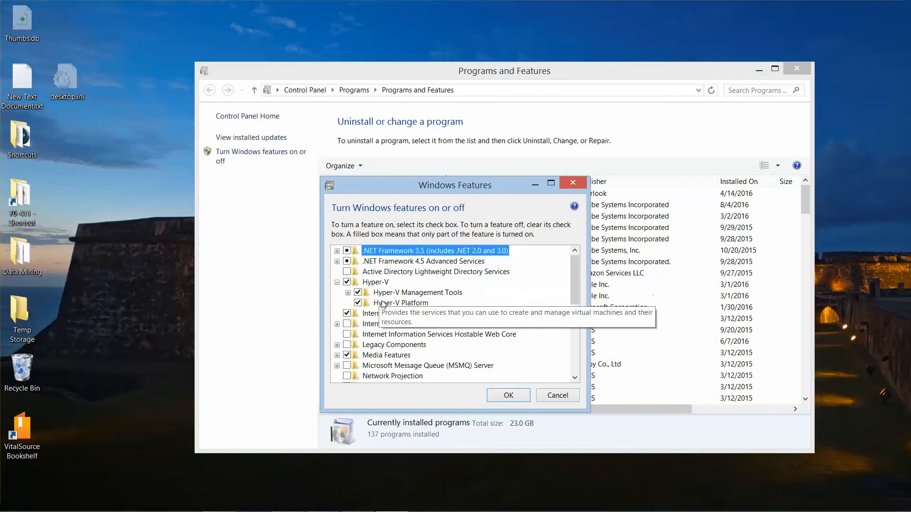
pyautogui.click(508, 396)
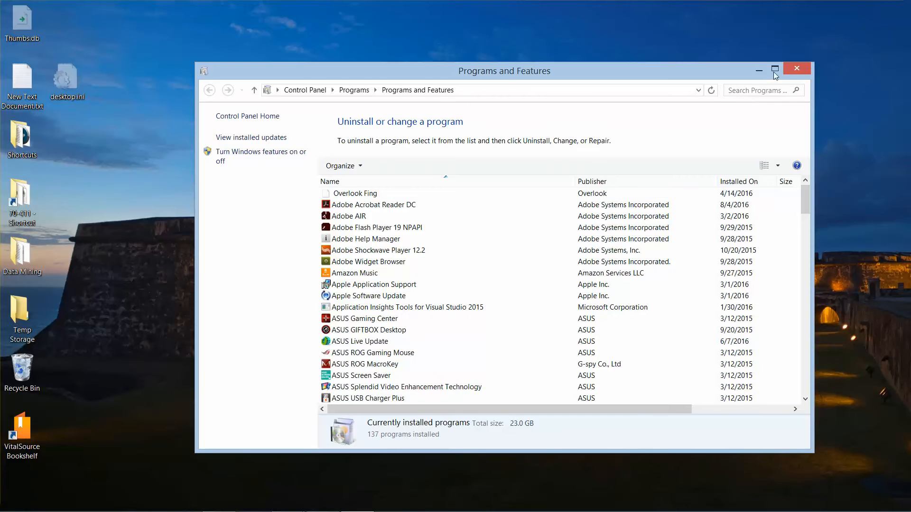
pyautogui.click(795, 70)
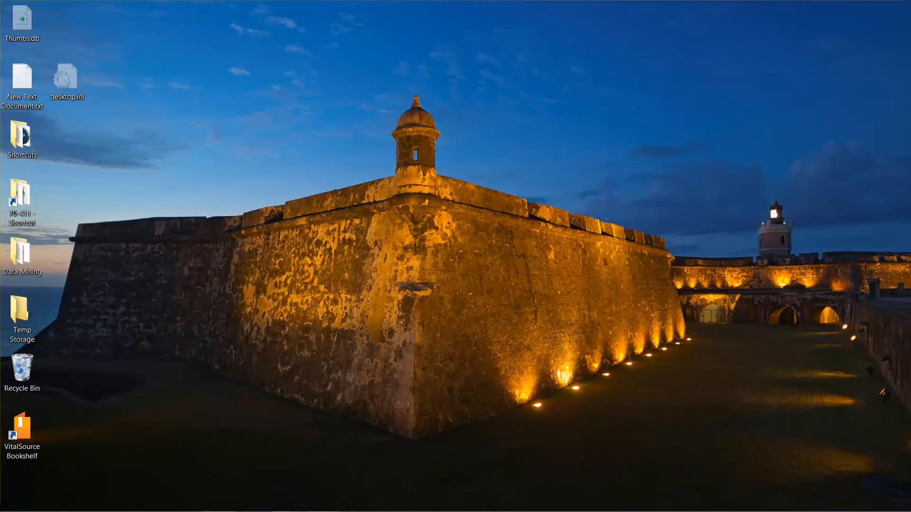
# - Search for 'hyper' from the Start button's Search and pin the Hyper-V result to the taskbar
pyautogui.rightClick(13, 504)
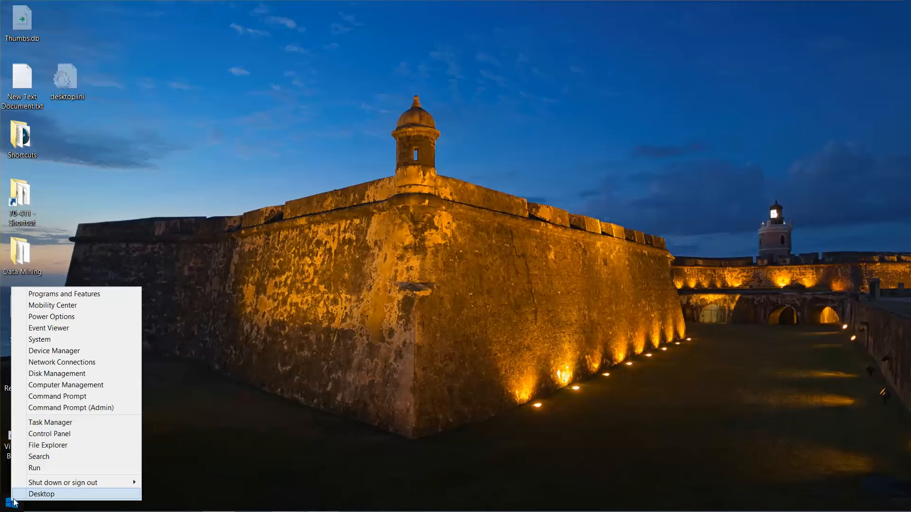
pyautogui.click(55, 456)
pyautogui.click(55, 458)
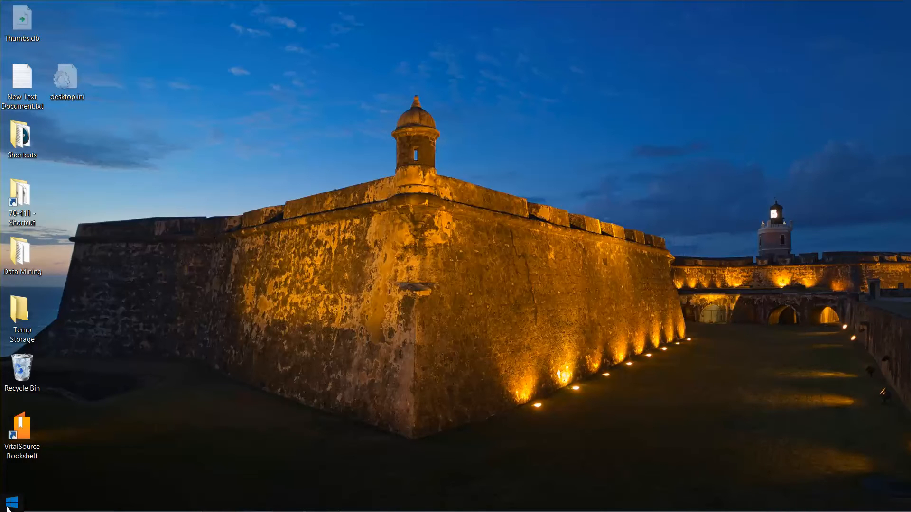
pyautogui.rightClick(10, 507)
pyautogui.click(56, 458)
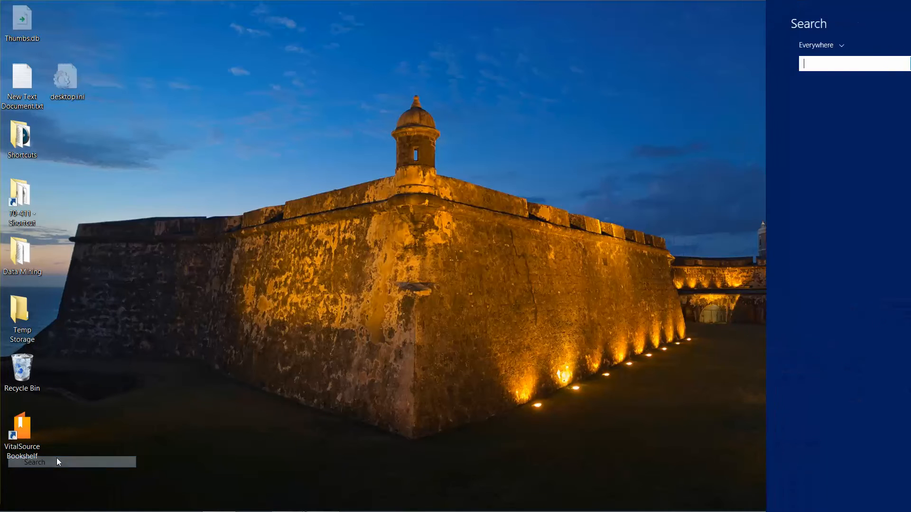
pyautogui.write('hyper')
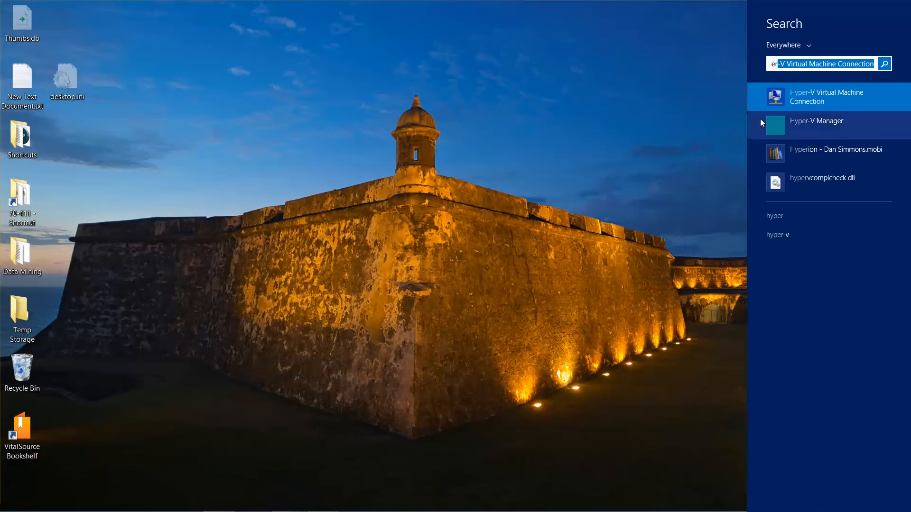
pyautogui.rightClick(833, 120)
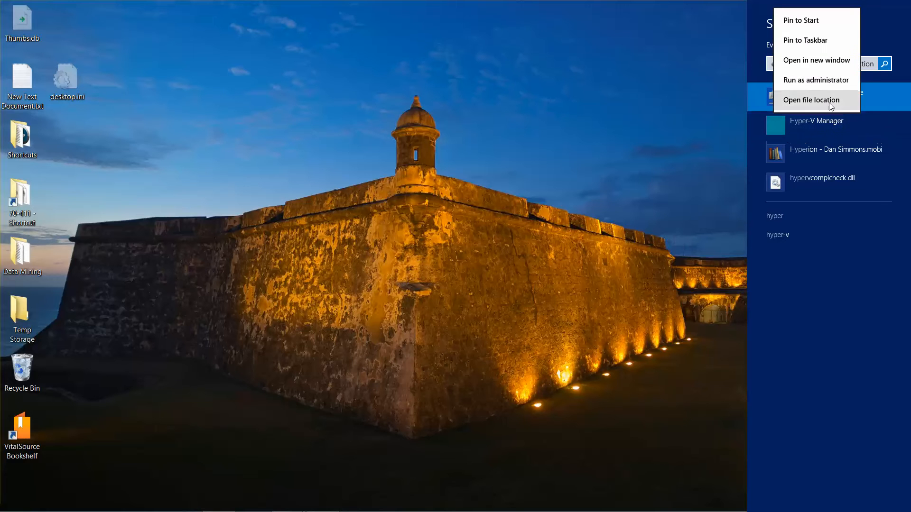
pyautogui.click(825, 42)
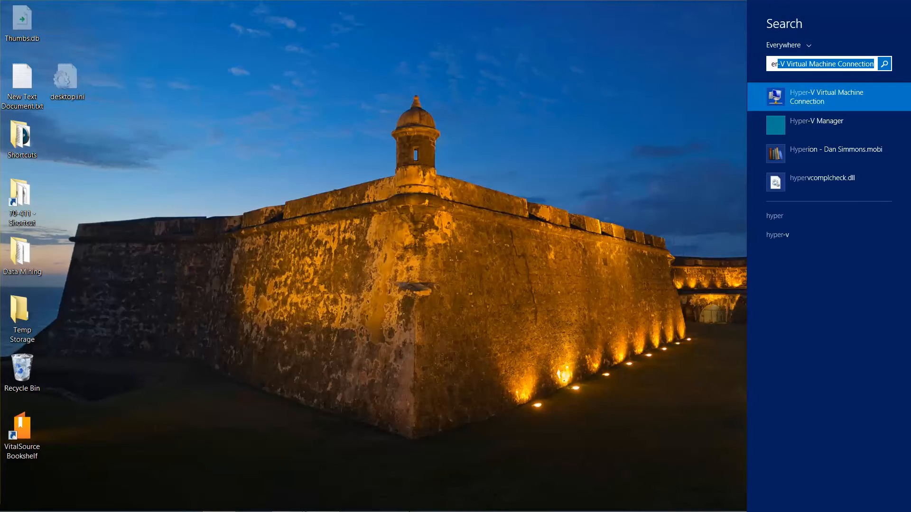
pyautogui.click(458, 390)
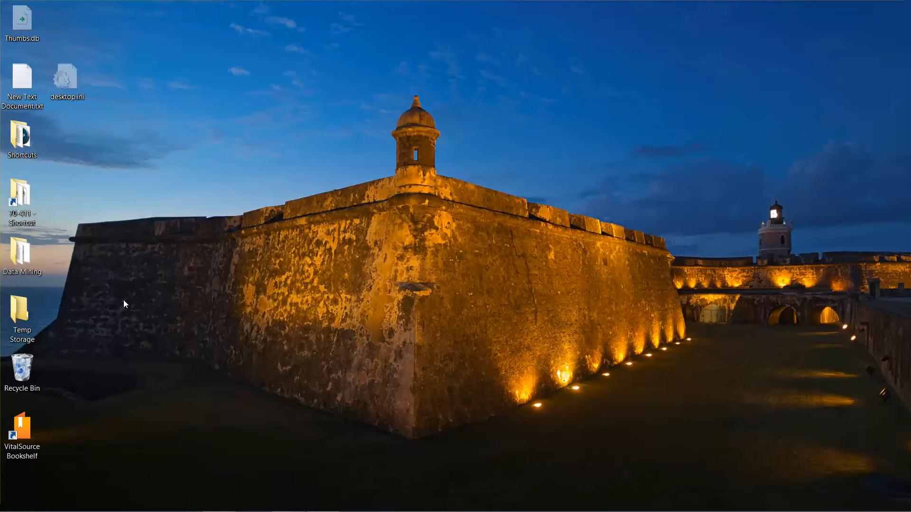
# - Open C:\70-411 from the desktop shortcut and permanently delete its Hard Disks folder
pyautogui.doubleClick(22, 187)
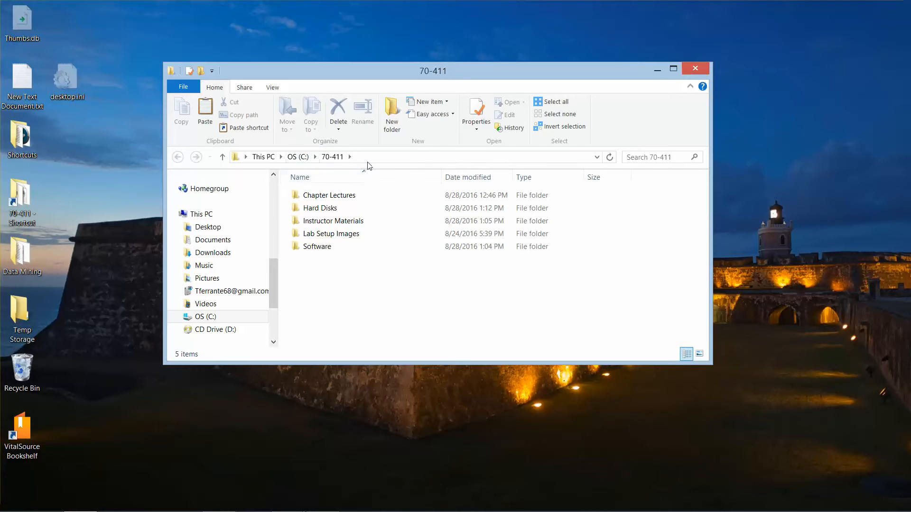
pyautogui.click(334, 210)
pyautogui.rightClick(335, 210)
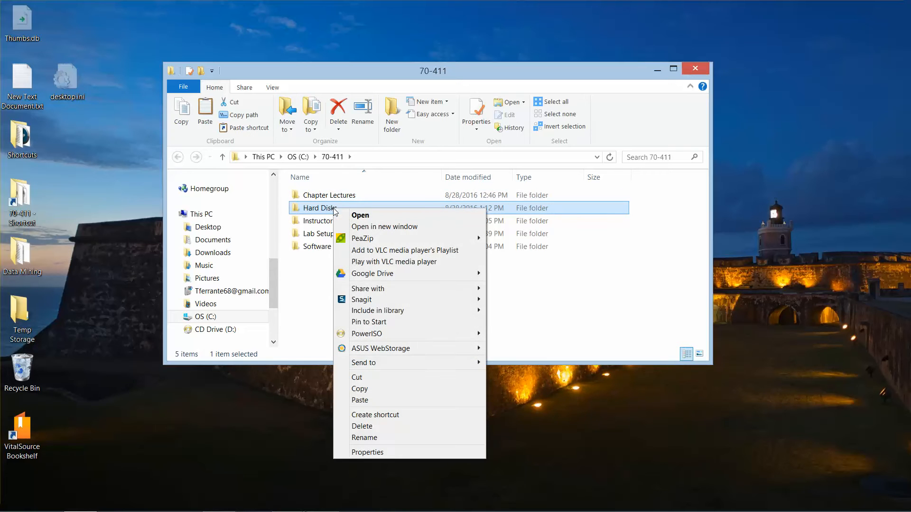
pyautogui.click(372, 426)
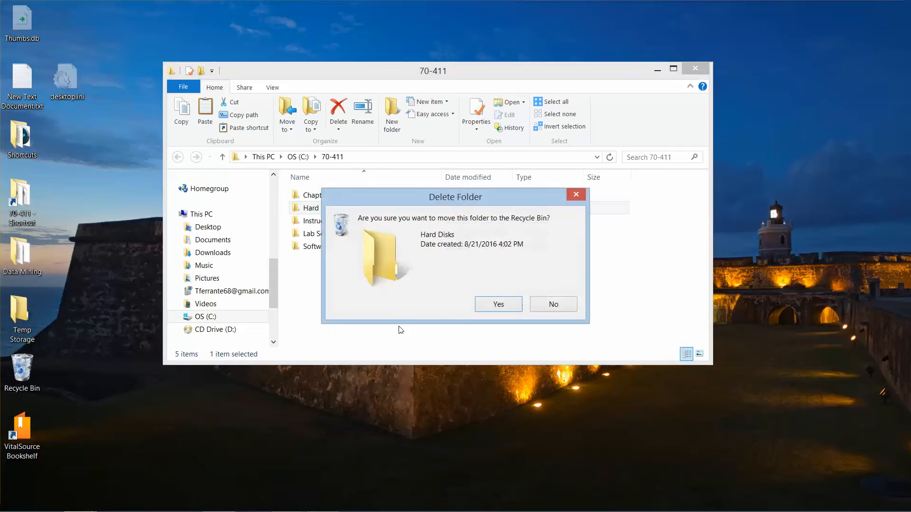
pyautogui.click(492, 306)
pyautogui.click(500, 229)
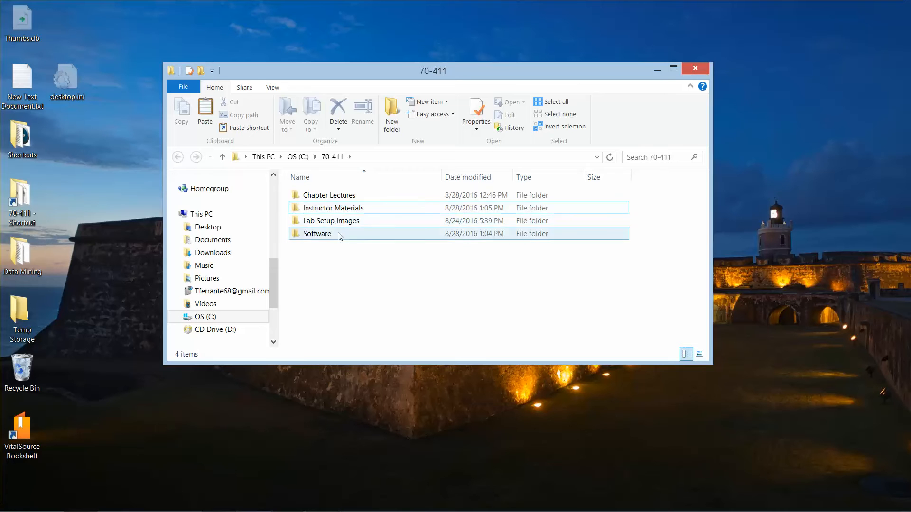
pyautogui.moveTo(344, 234)
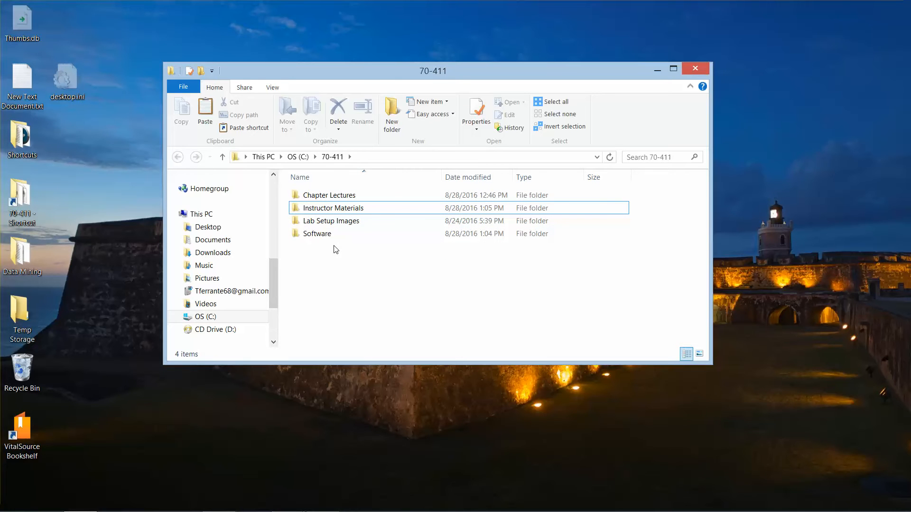
# - Create a new folder named 'Virtual Disks' in the 70-411 folder
pyautogui.rightClick(334, 245)
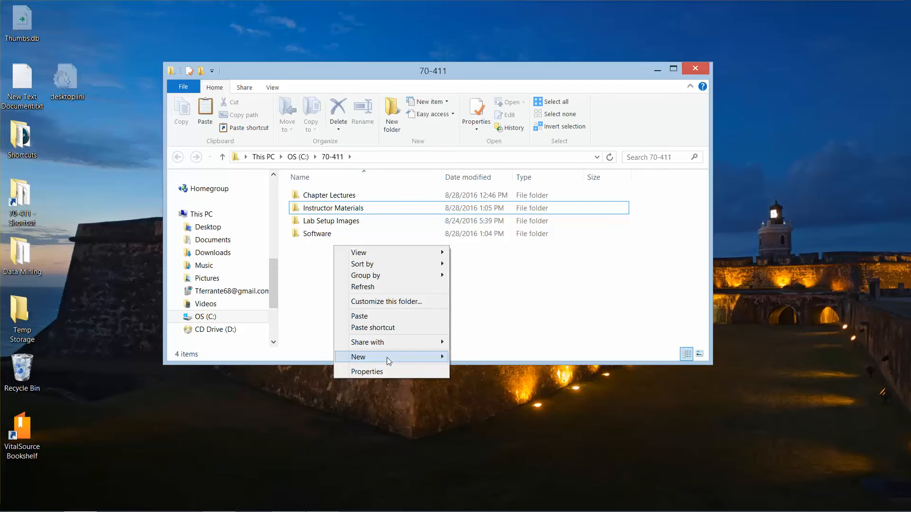
pyautogui.moveTo(386, 357)
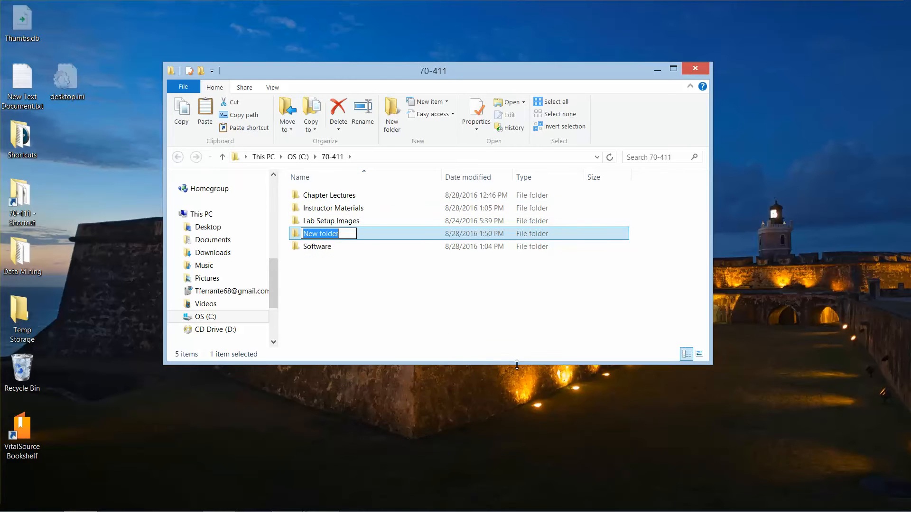
pyautogui.write('Vir')
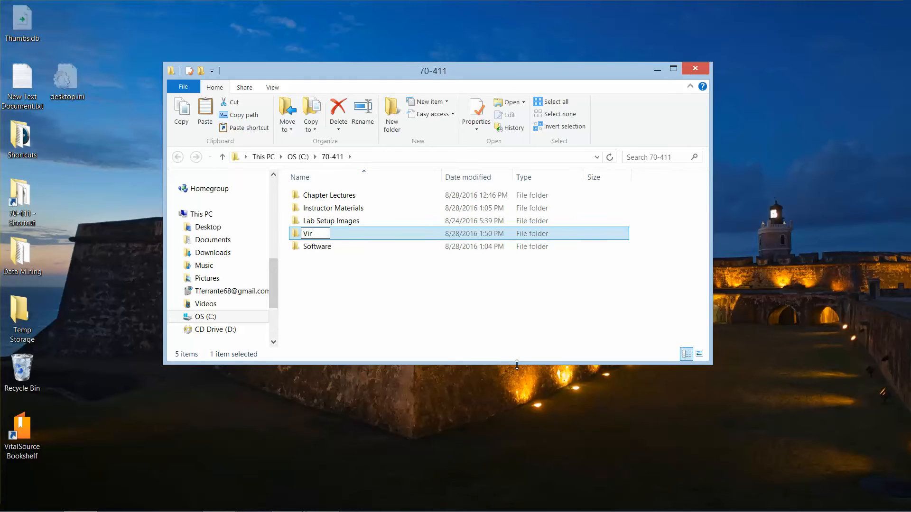
pyautogui.write('tual Disks')
pyautogui.press('Return')
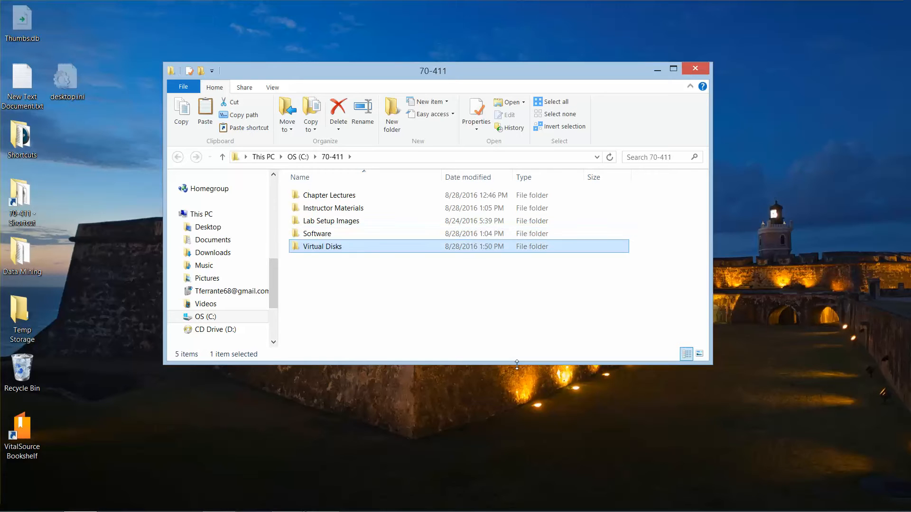
# - Add a second folder named 'Virtual Machines' and close the Explorer window
pyautogui.rightClick(365, 267)
pyautogui.moveTo(475, 391)
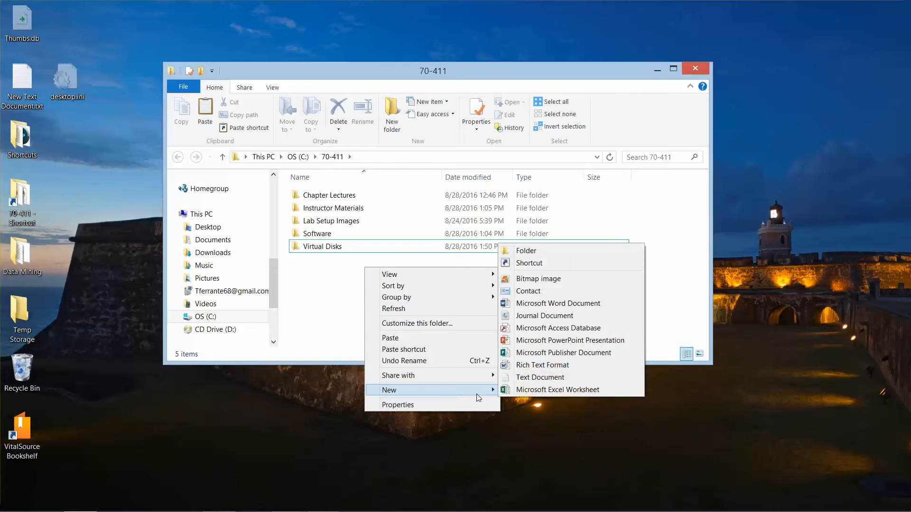
pyautogui.click(533, 250)
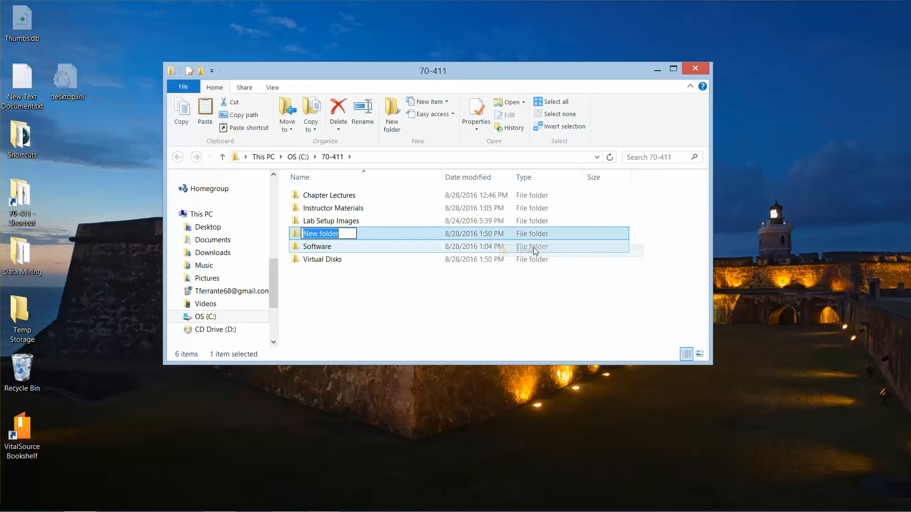
pyautogui.write('Virtual M')
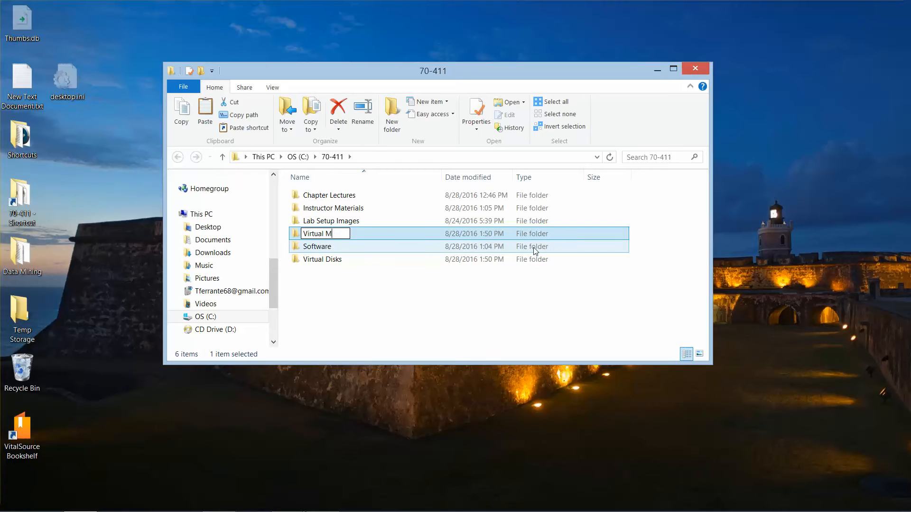
pyautogui.write('achines')
pyautogui.press('Return')
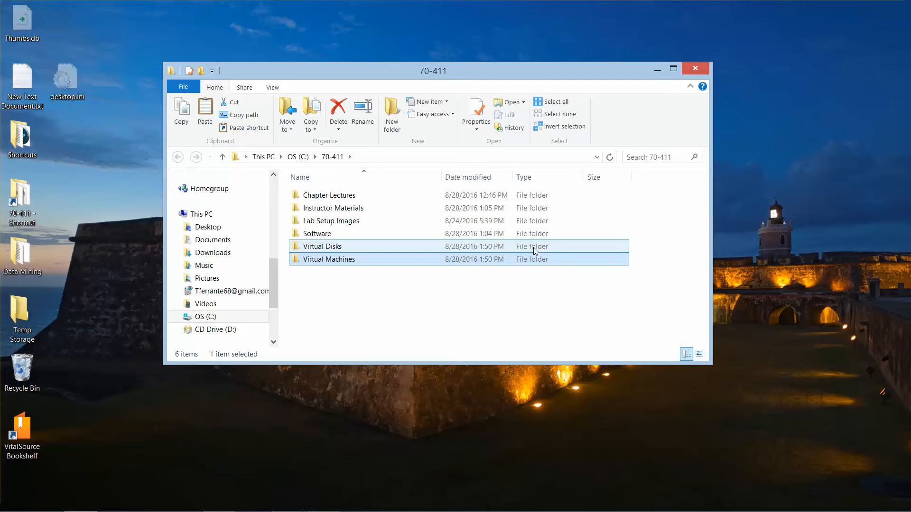
pyautogui.click(693, 72)
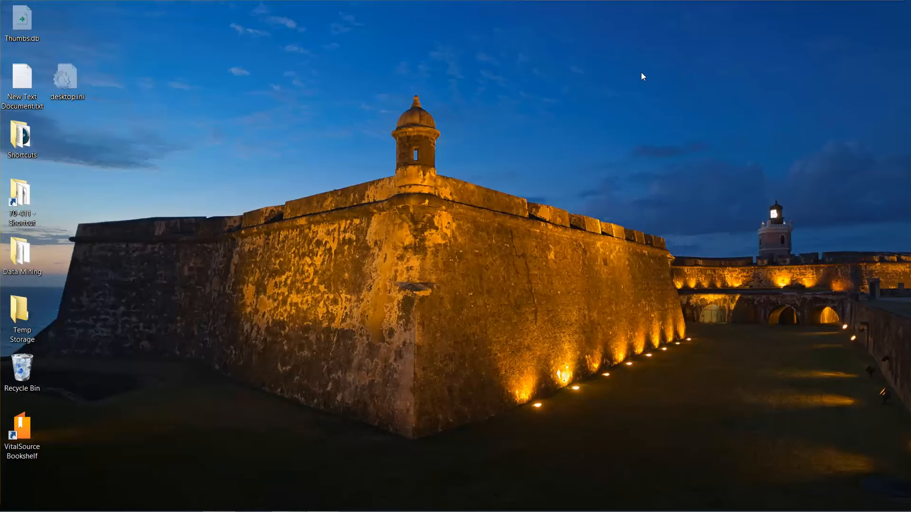
pyautogui.moveTo(255, 511)
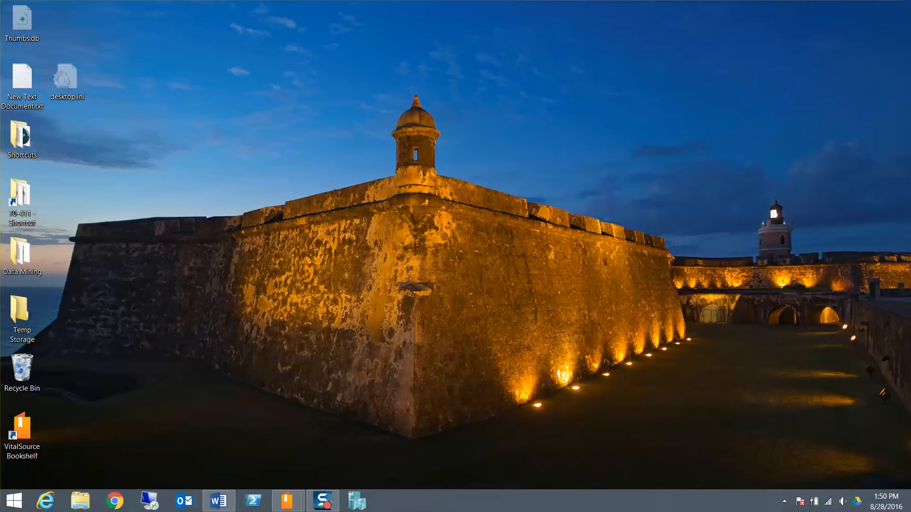
pyautogui.rightClick(14, 499)
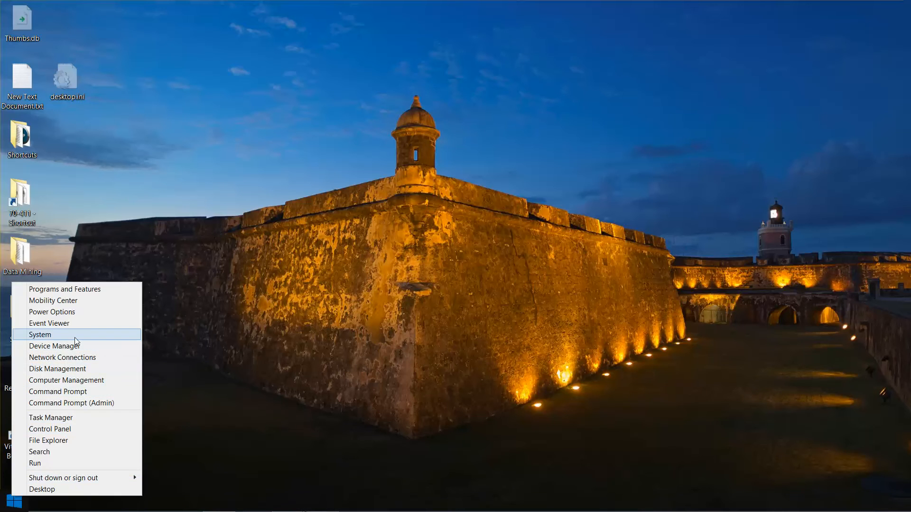
pyautogui.click(52, 334)
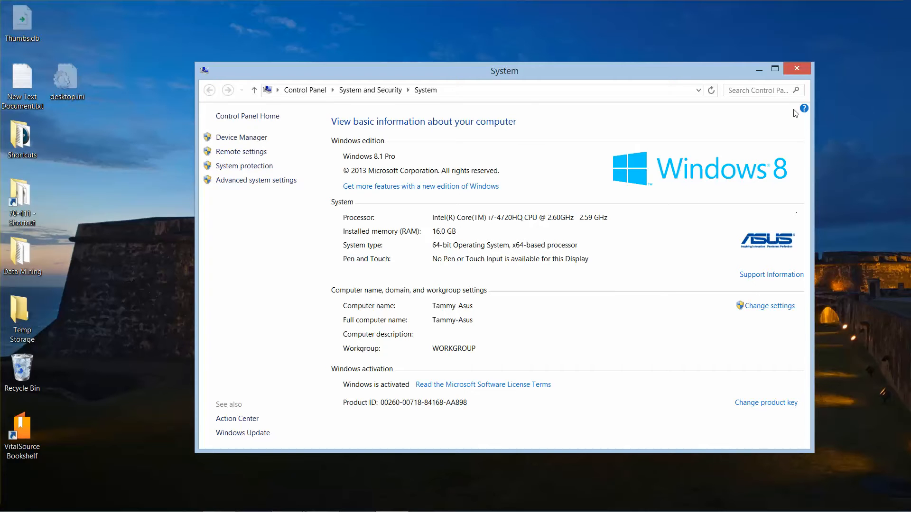
pyautogui.click(805, 71)
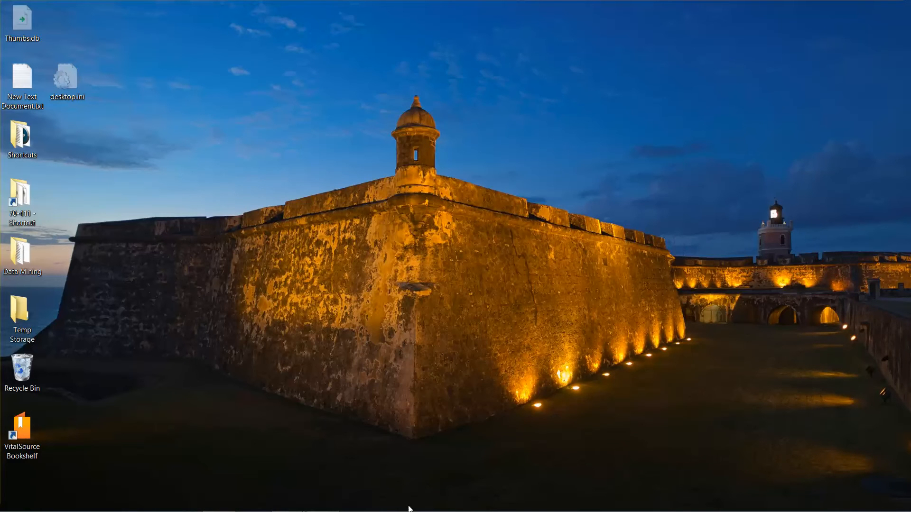
pyautogui.moveTo(409, 510)
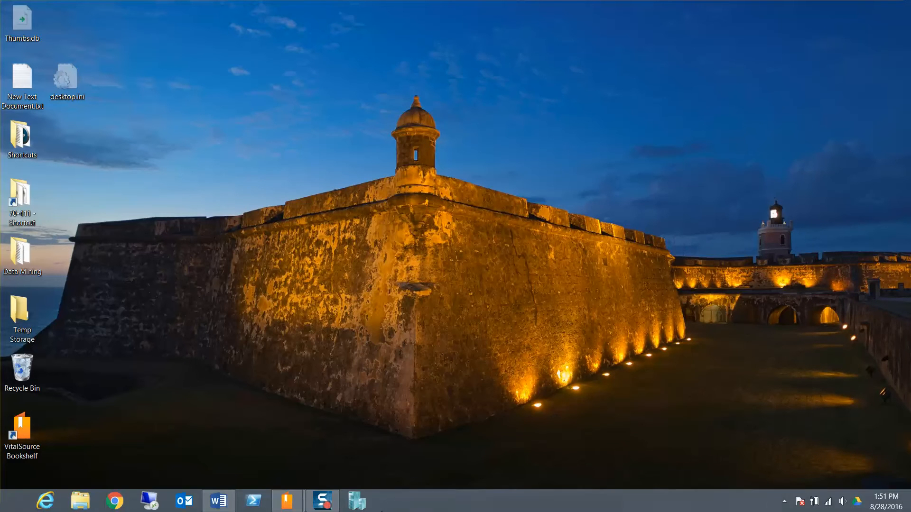
# - In Hyper-V's Virtual Switch Manager, create and apply an Internal switch named Contoso_INT
pyautogui.click(354, 504)
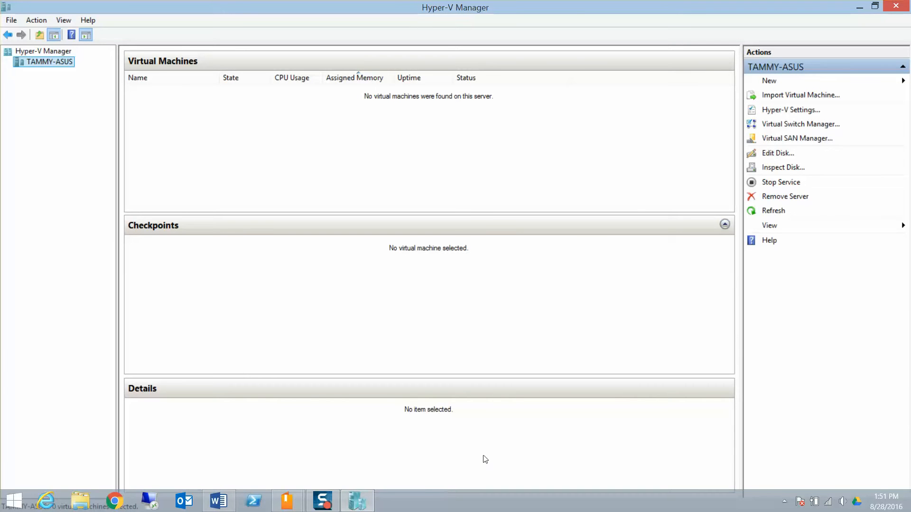
pyautogui.click(795, 126)
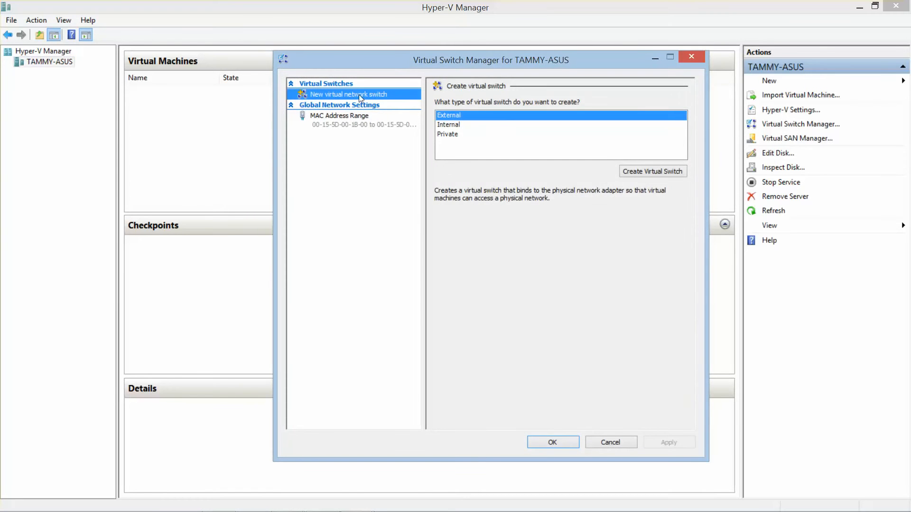
pyautogui.click(449, 124)
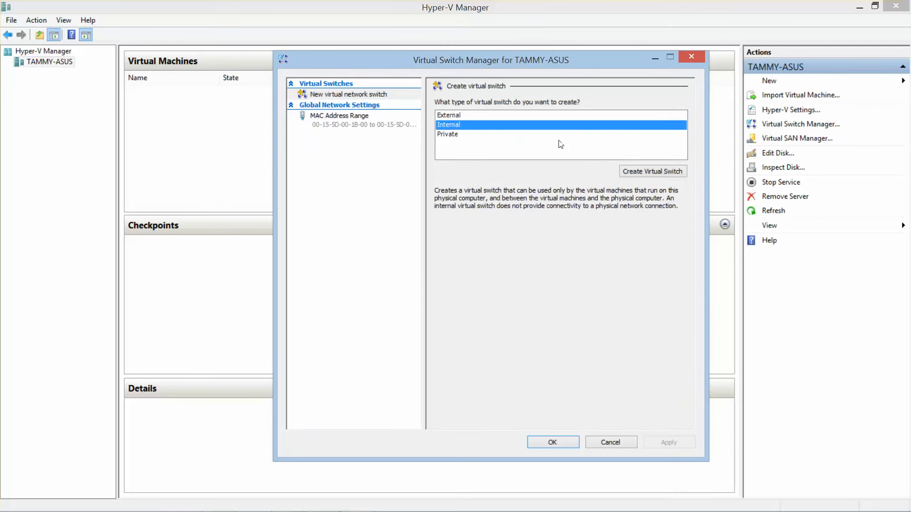
pyautogui.click(648, 173)
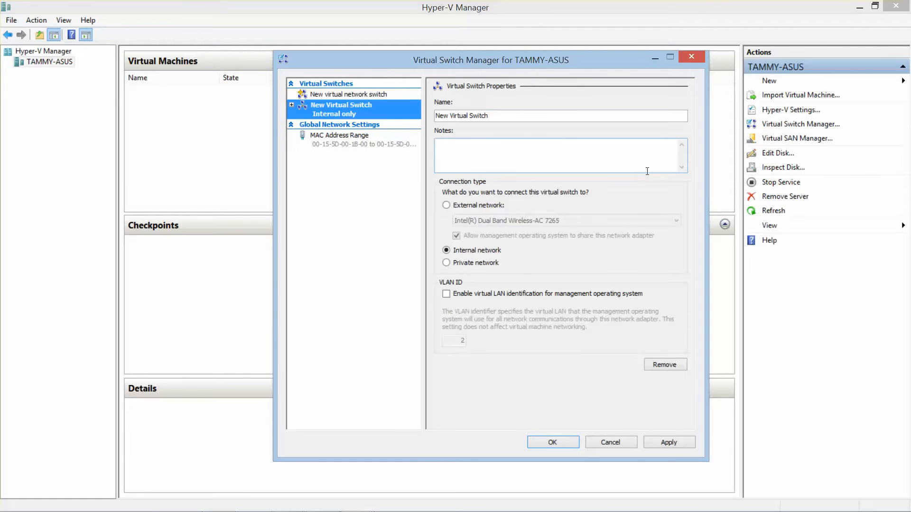
pyautogui.moveTo(502, 115); pyautogui.dragTo(313, 113)
pyautogui.write('Contoso')
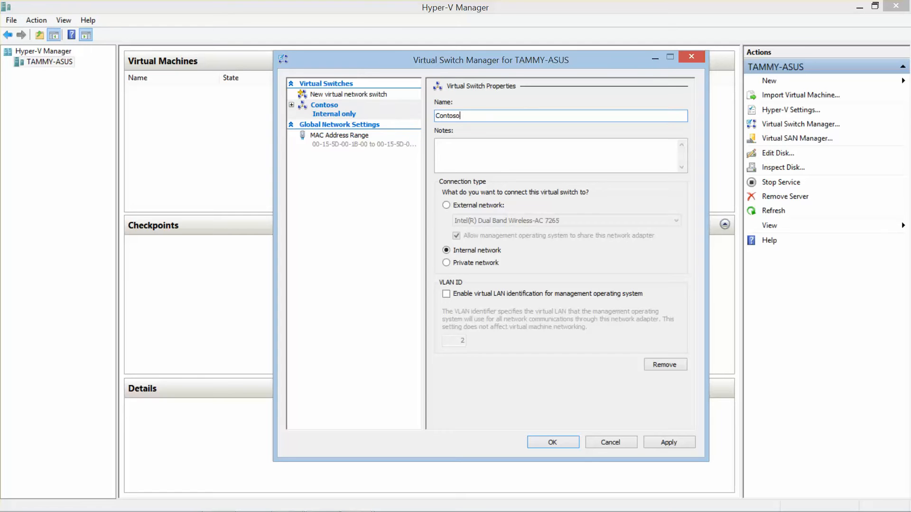
pyautogui.write('_INT')
pyautogui.click(676, 442)
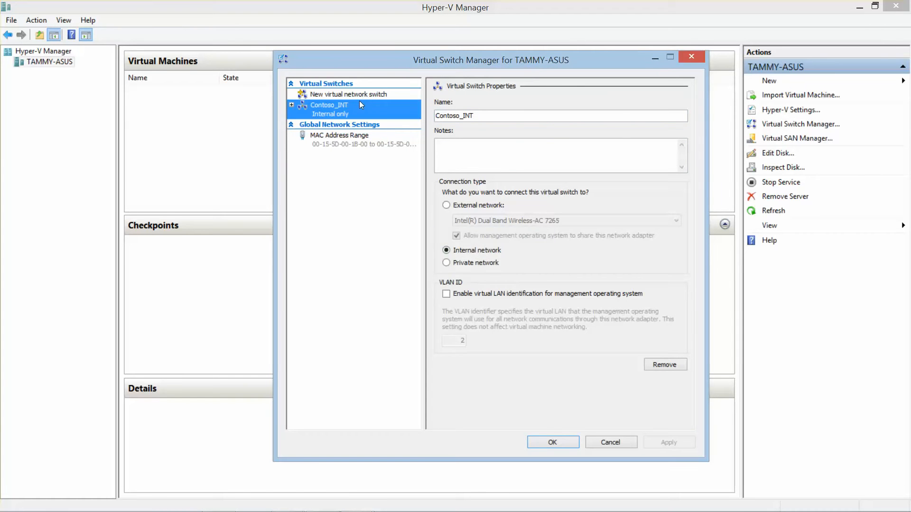
pyautogui.click(355, 95)
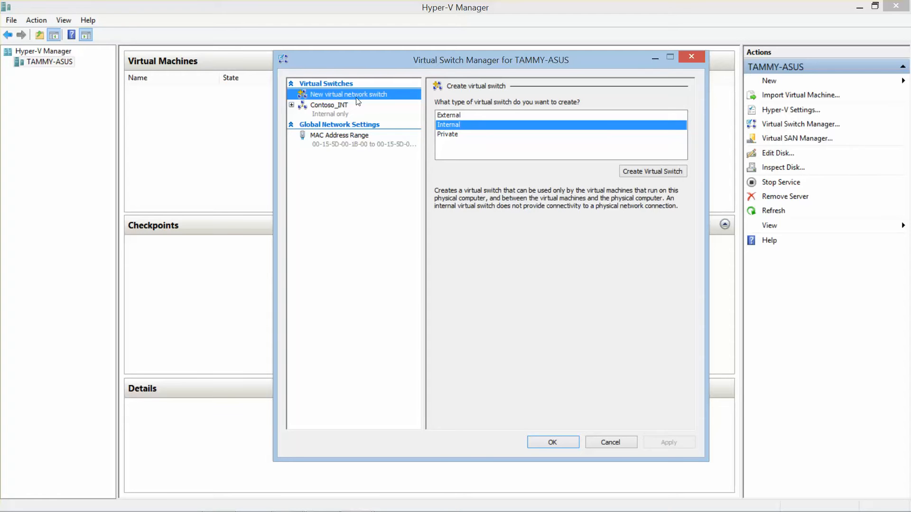
# - Create an External switch named Contoso_EXT and accept the network connectivity warning
pyautogui.click(461, 116)
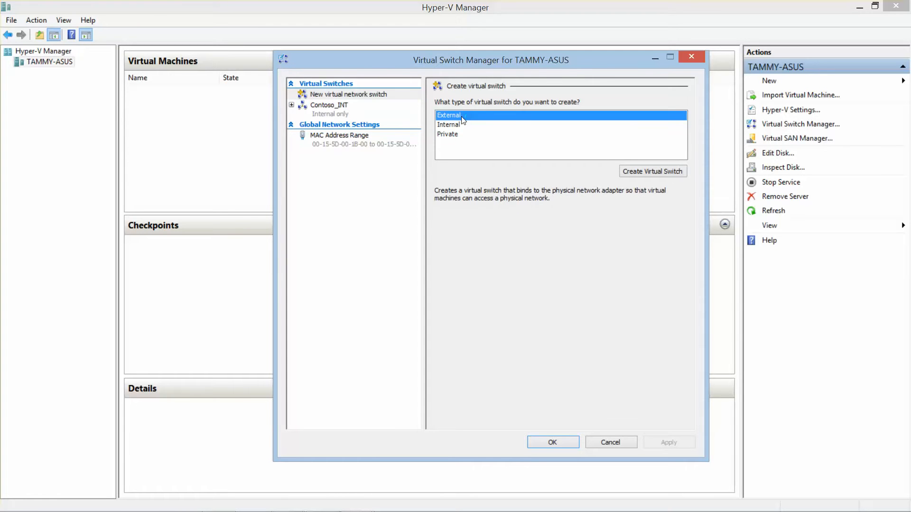
pyautogui.click(646, 175)
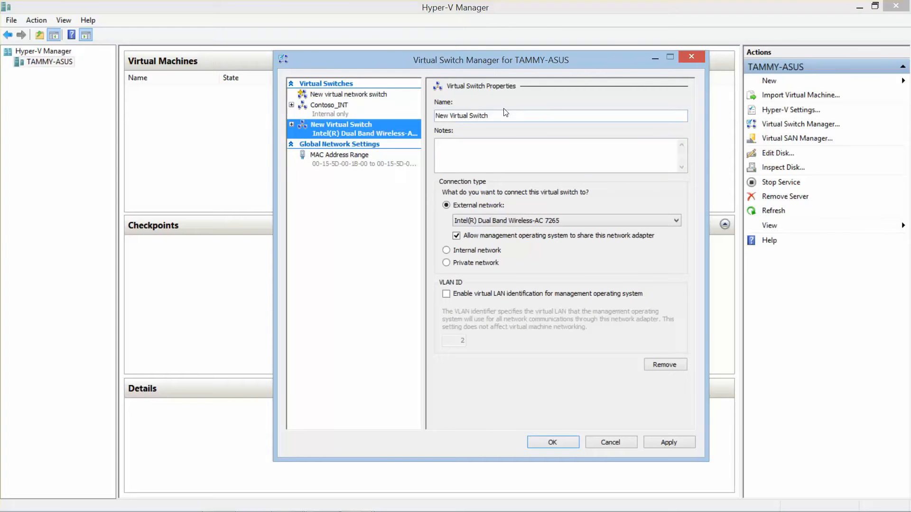
pyautogui.moveTo(500, 114); pyautogui.dragTo(291, 105)
pyautogui.write('Contoso')
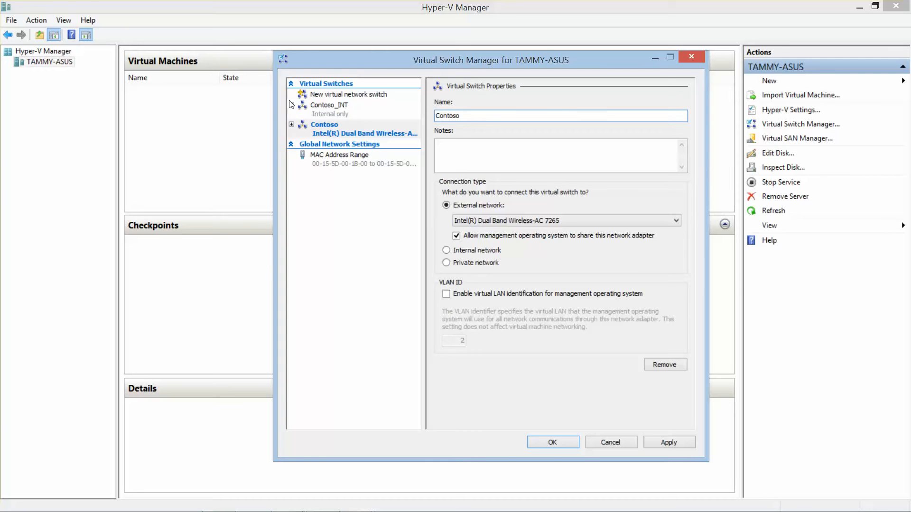
pyautogui.write('_EXT')
pyautogui.click(554, 442)
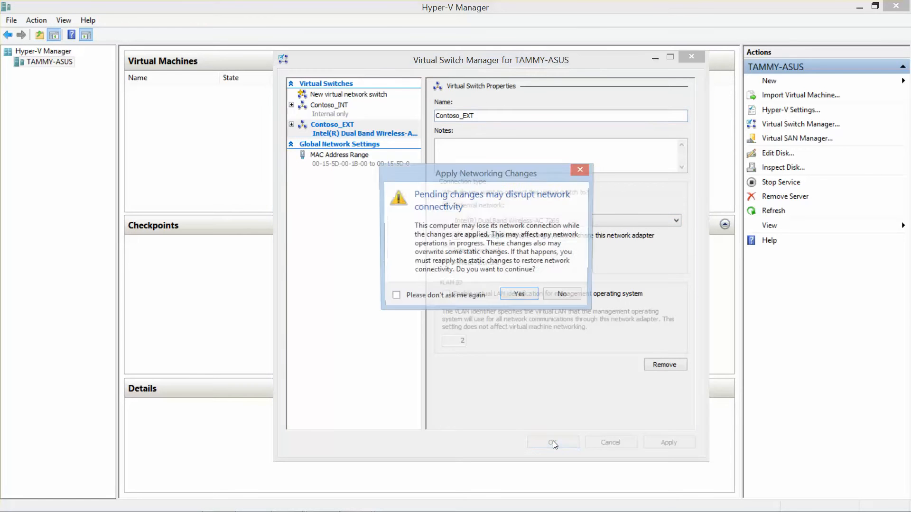
pyautogui.click(518, 302)
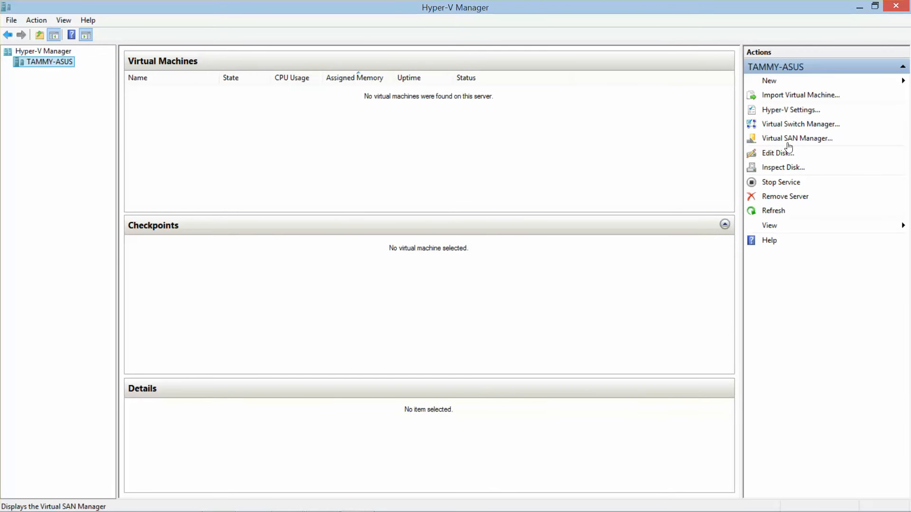
# - In Hyper-V Settings, set the virtual hard disk folder to C:\70-411\Virtual Disks\
pyautogui.click(792, 112)
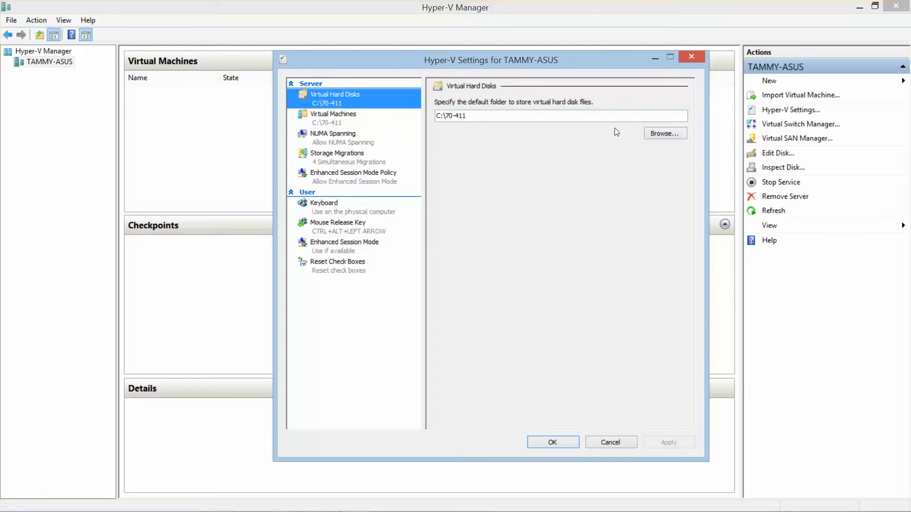
pyautogui.click(668, 135)
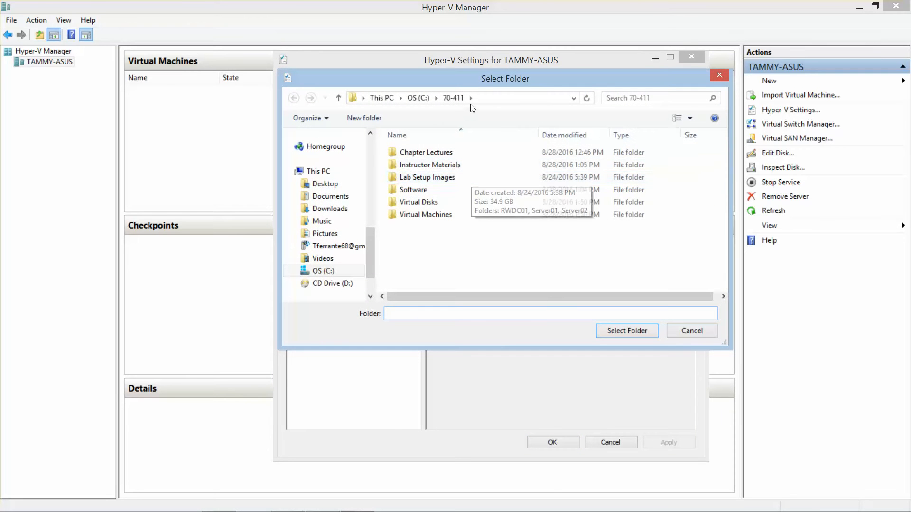
pyautogui.moveTo(471, 75); pyautogui.dragTo(486, 146)
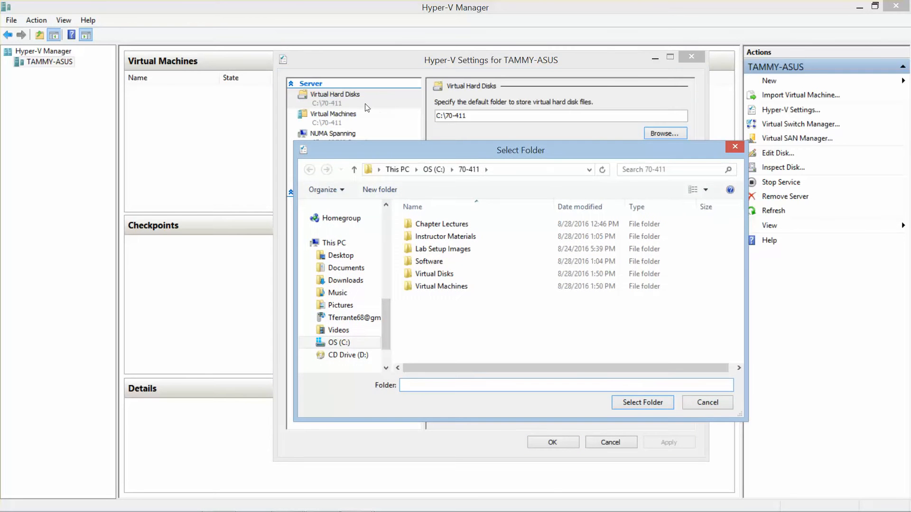
pyautogui.click(432, 275)
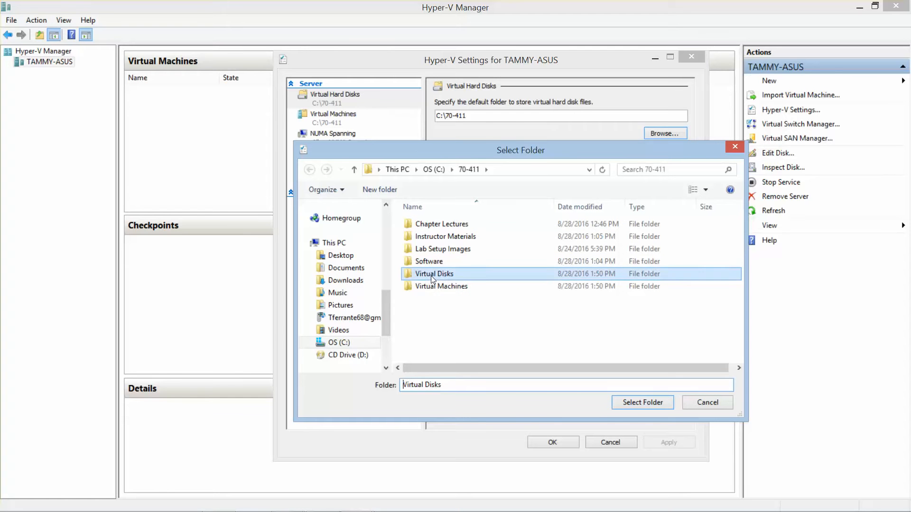
pyautogui.click(638, 404)
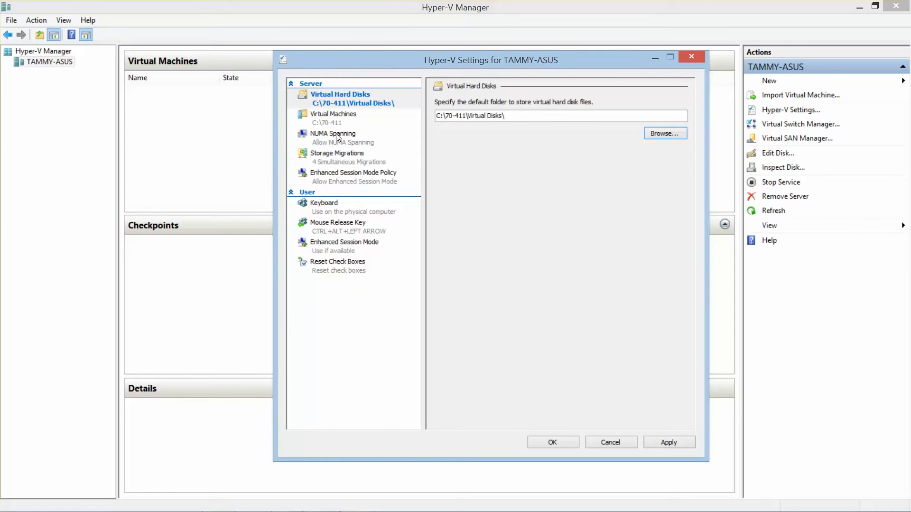
# - Set the virtual machine folder to C:\70-411\Virtual Machines\ and save the settings
pyautogui.click(333, 125)
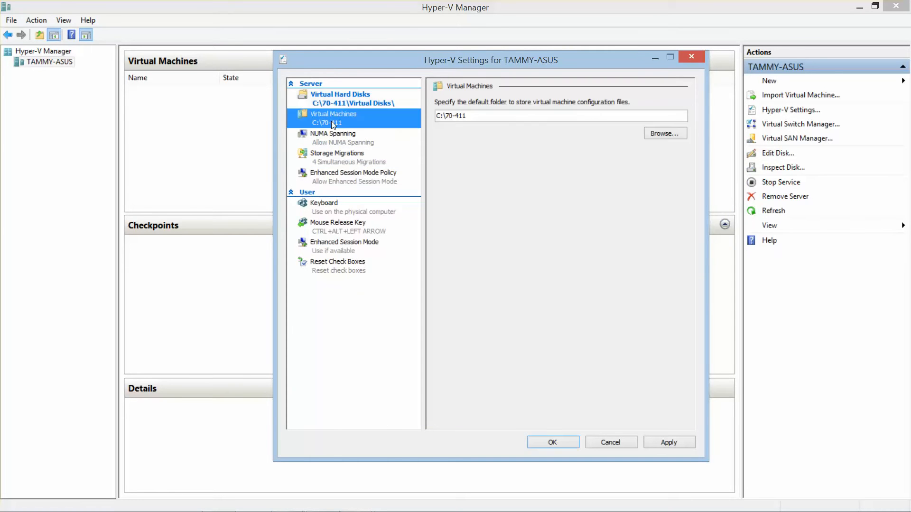
pyautogui.click(654, 135)
pyautogui.click(450, 289)
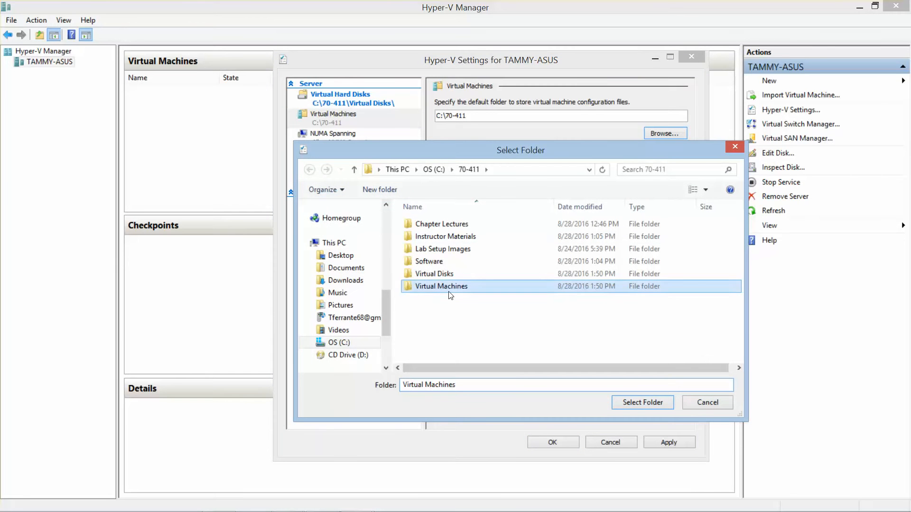
pyautogui.click(642, 402)
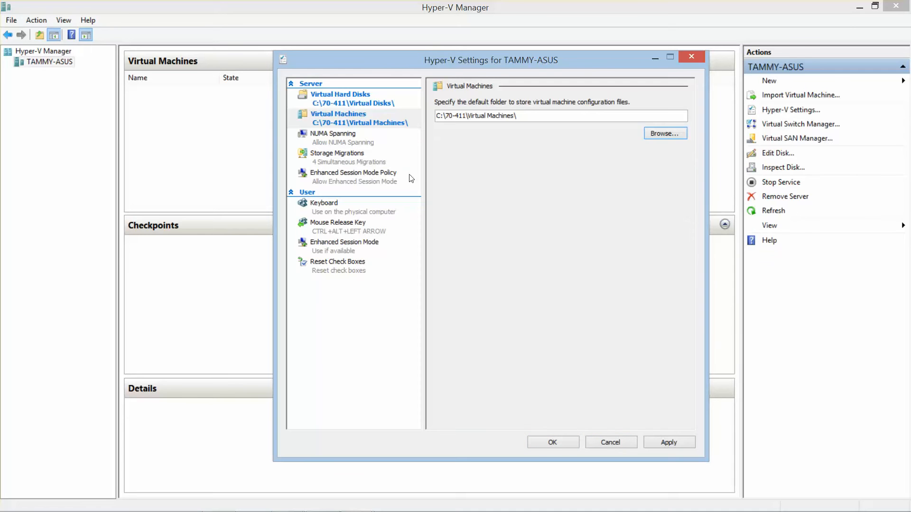
pyautogui.click(558, 439)
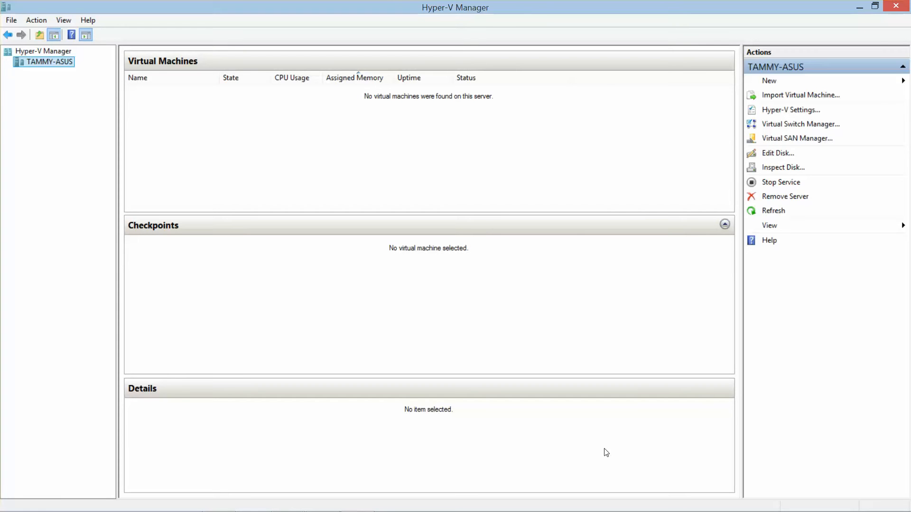
# - Minimize Hyper-V Manager, open C:\70-411\Software, and bring the Word lab setup guide forward
pyautogui.moveTo(385, 507)
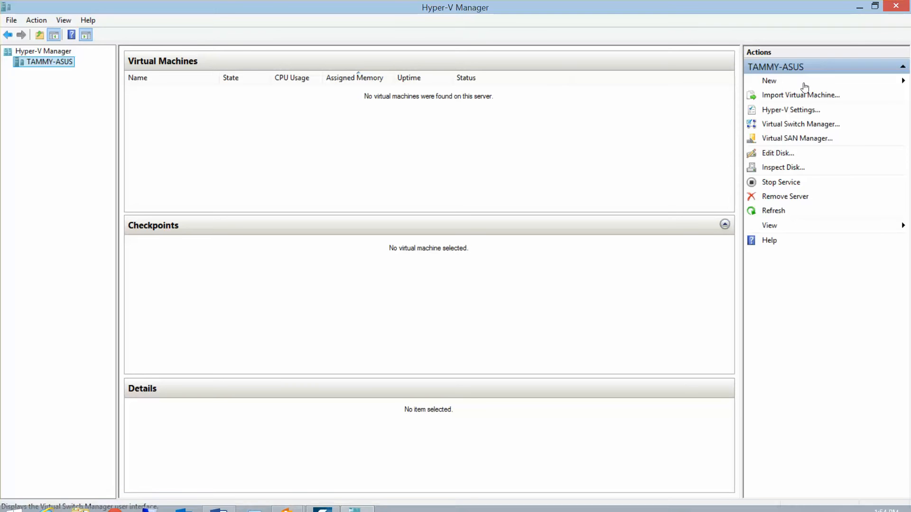
pyautogui.click(859, 7)
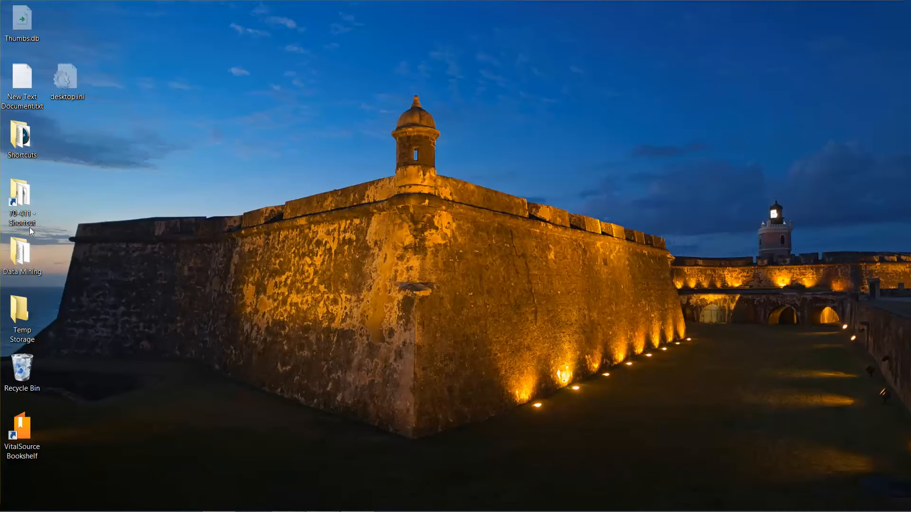
pyautogui.doubleClick(33, 200)
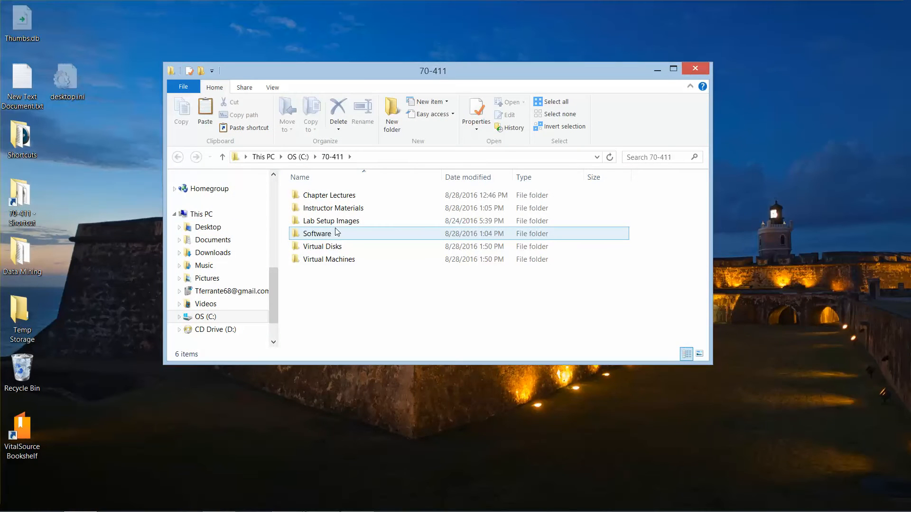
pyautogui.doubleClick(338, 234)
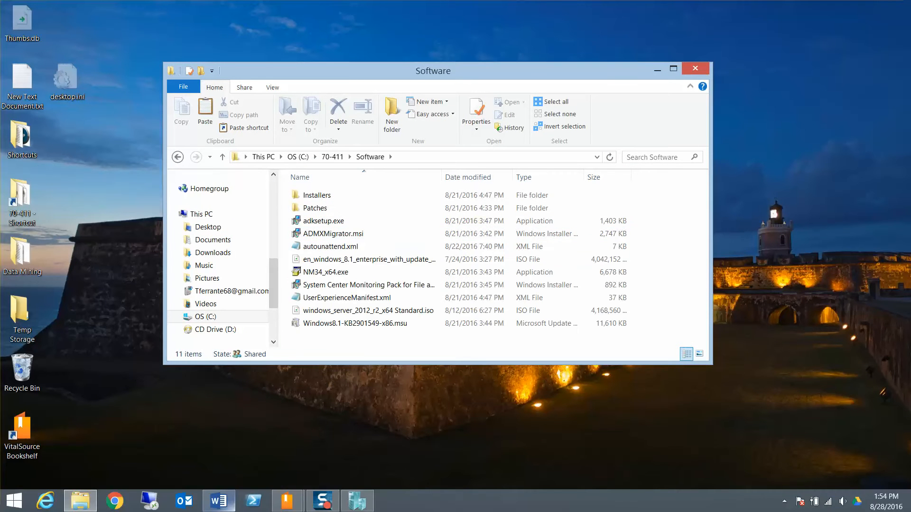
pyautogui.moveTo(303, 503)
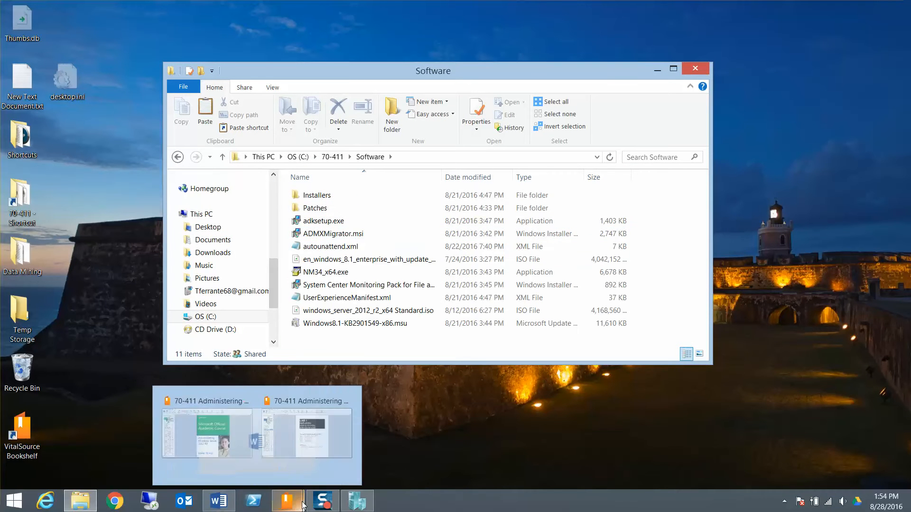
pyautogui.click(218, 502)
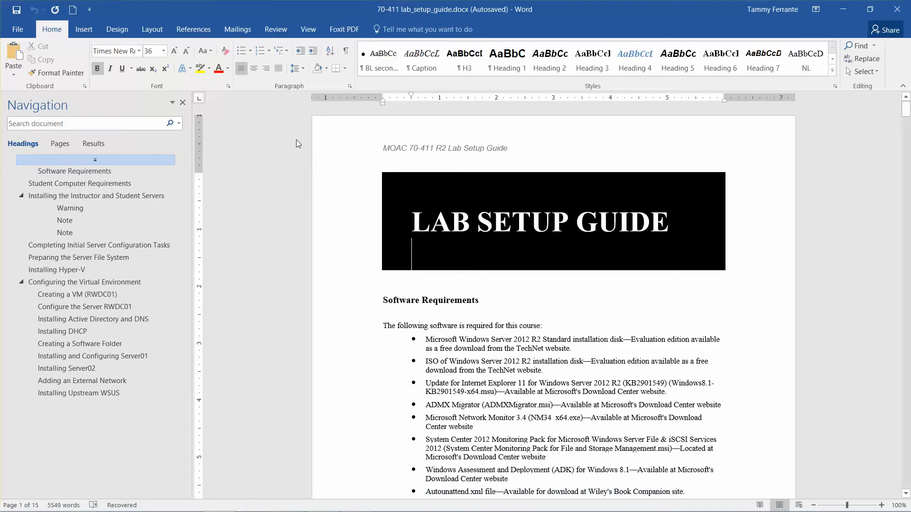
# - Hide Word's Navigation pane, snap the guide to the right half and the Software folder left
pyautogui.click(183, 106)
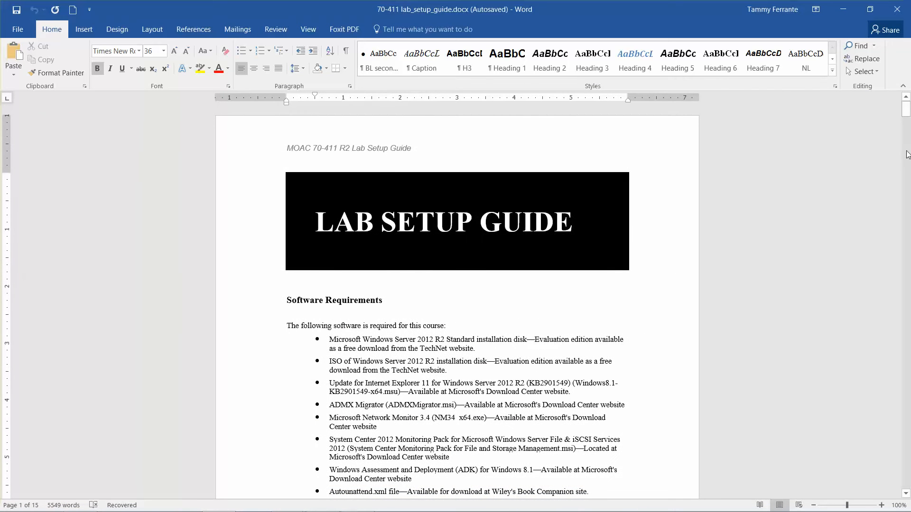
pyautogui.moveTo(907, 113); pyautogui.dragTo(907, 120)
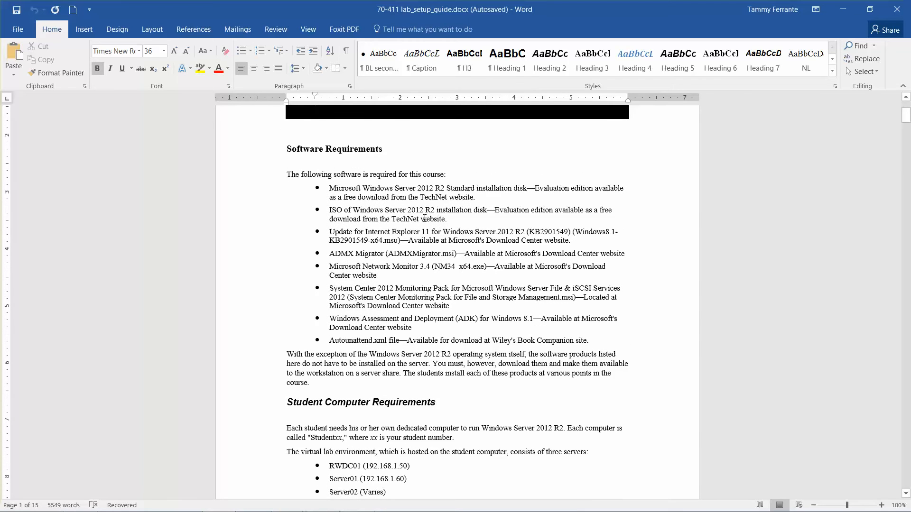
pyautogui.moveTo(506, 8); pyautogui.dragTo(910, 10)
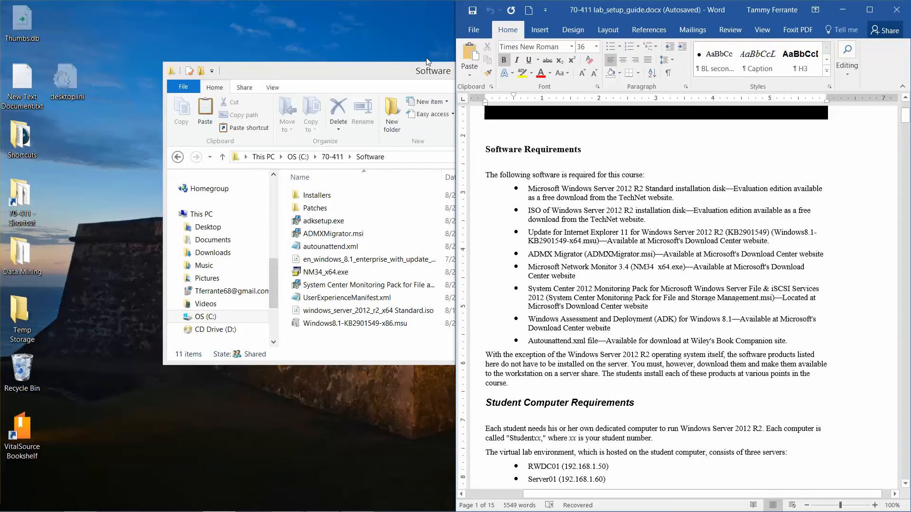
pyautogui.moveTo(409, 67); pyautogui.dragTo(2, 4)
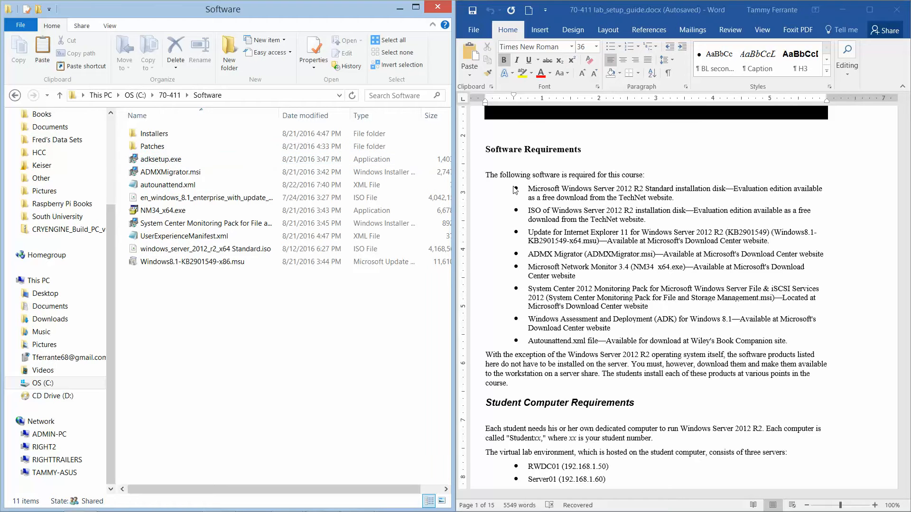
pyautogui.click(602, 190)
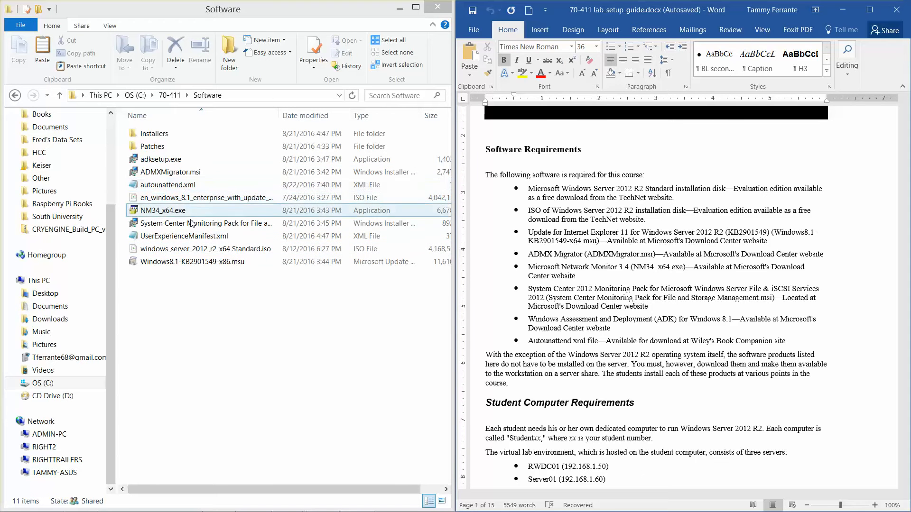
# - Create a folder in Software named 'Microsoft Windows Server 2012 R2 Standard ISO'
pyautogui.rightClick(194, 298)
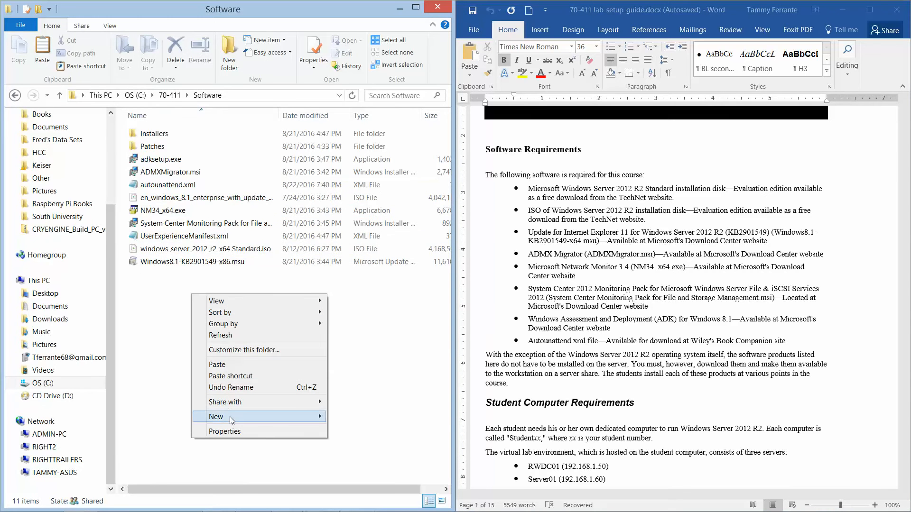
pyautogui.moveTo(258, 419)
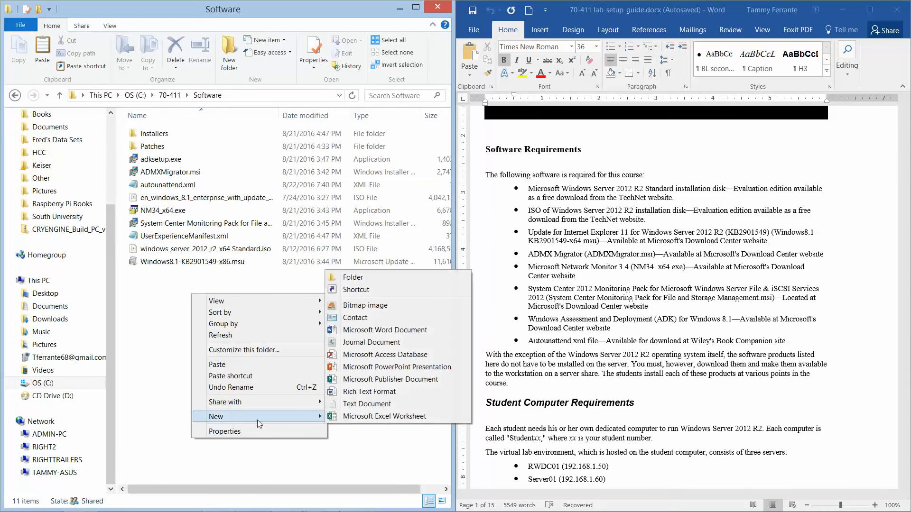
pyautogui.click(369, 279)
pyautogui.write('Mi')
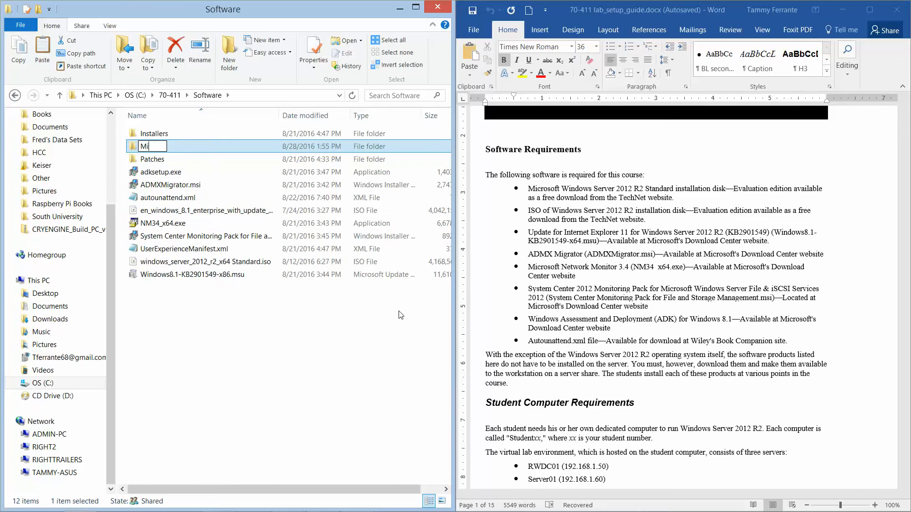
pyautogui.write('crosoft Wi')
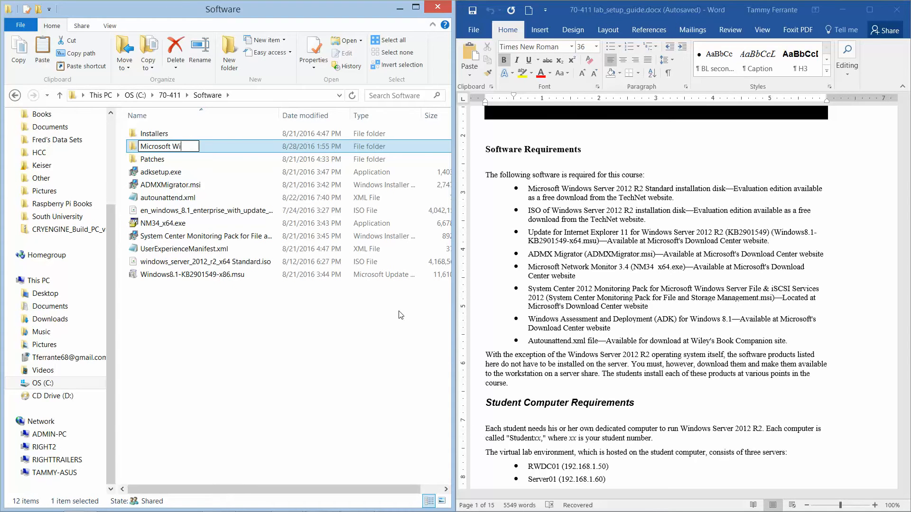
pyautogui.write('ndows Server 201')
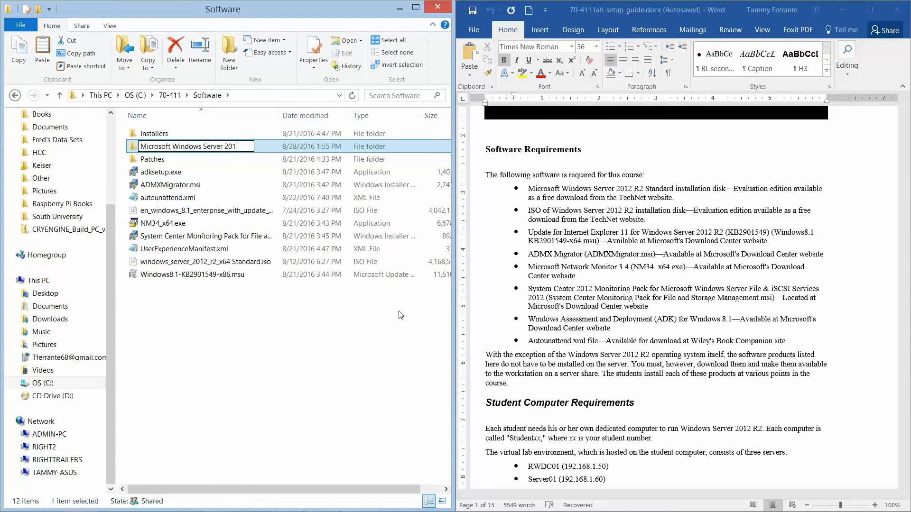
pyautogui.write('2 R2 Standad')
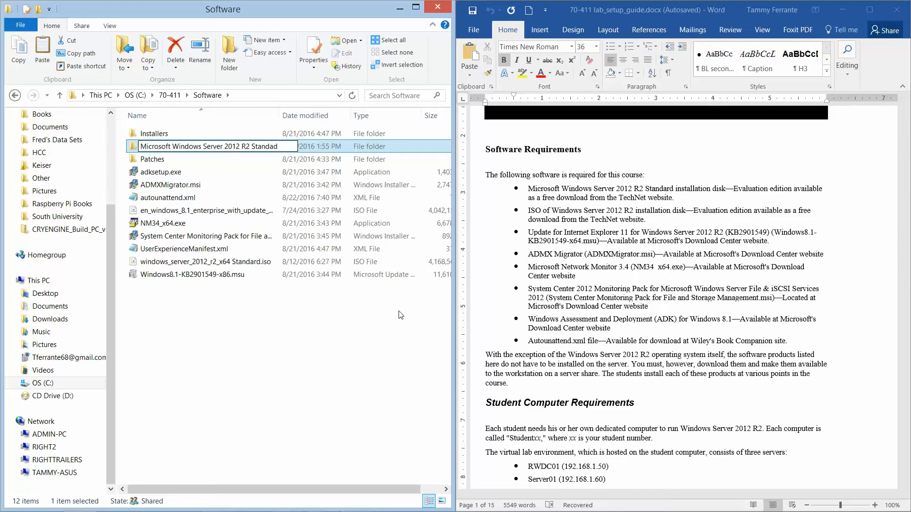
pyautogui.press('BackSpace')
pyautogui.press('BackSpace')
pyautogui.press('BackSpace')
pyautogui.write('ard ISO')
pyautogui.press('Return')
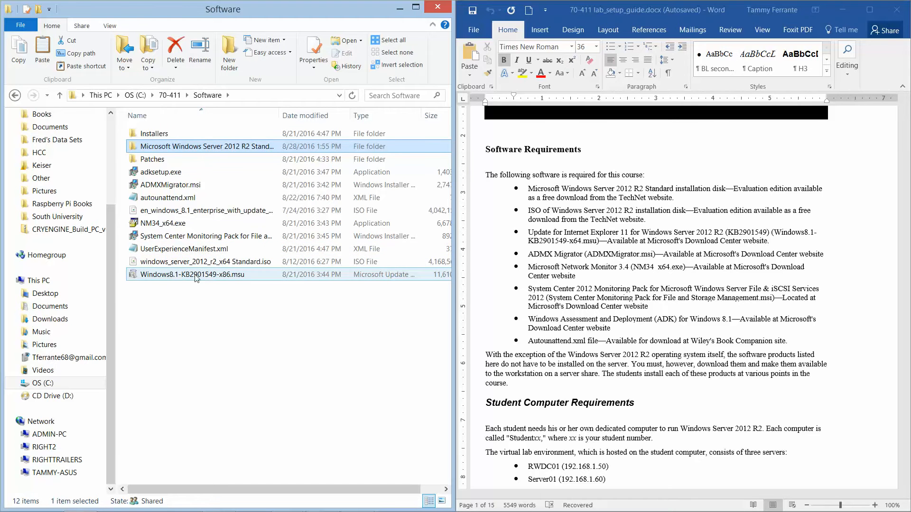
# - Move the Windows Server 2012 R2 ISO file into the new folder
pyautogui.click(180, 268)
pyautogui.moveTo(180, 267); pyautogui.dragTo(192, 149)
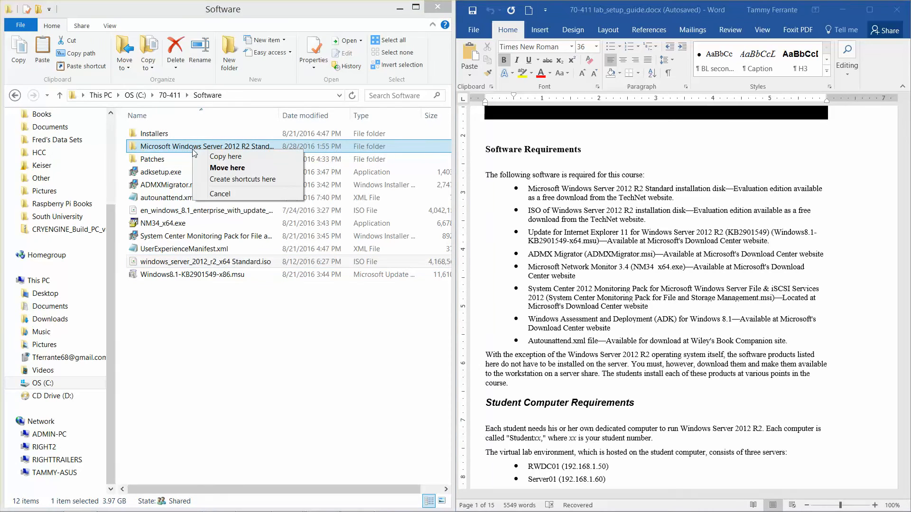
pyautogui.click(218, 170)
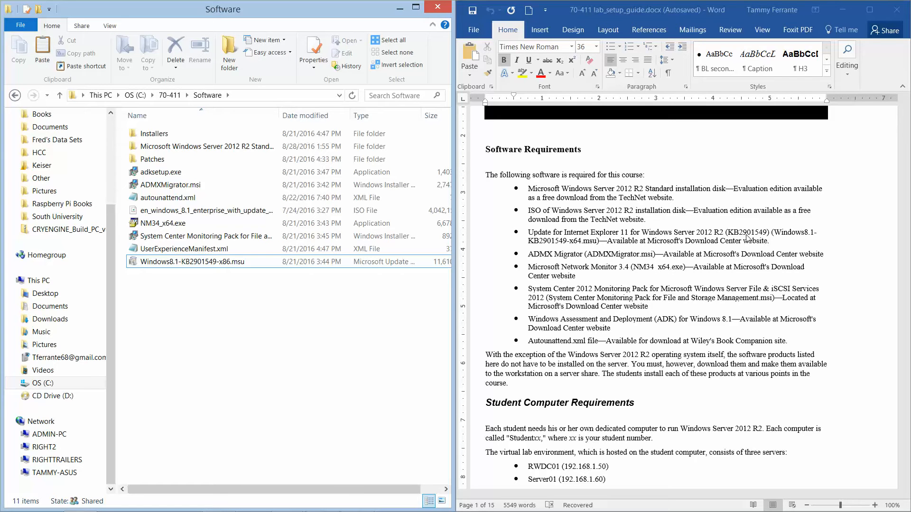
# - Create a folder 'Update for IE 11 Server 2012 R2 KB2901549' and move Windows8.1-KB2901549-x86.msu into it
pyautogui.rightClick(190, 279)
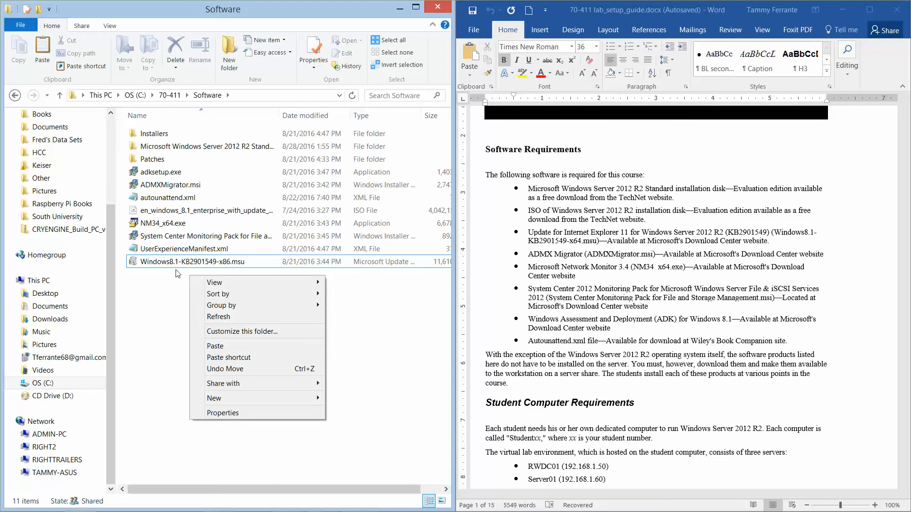
pyautogui.moveTo(235, 397)
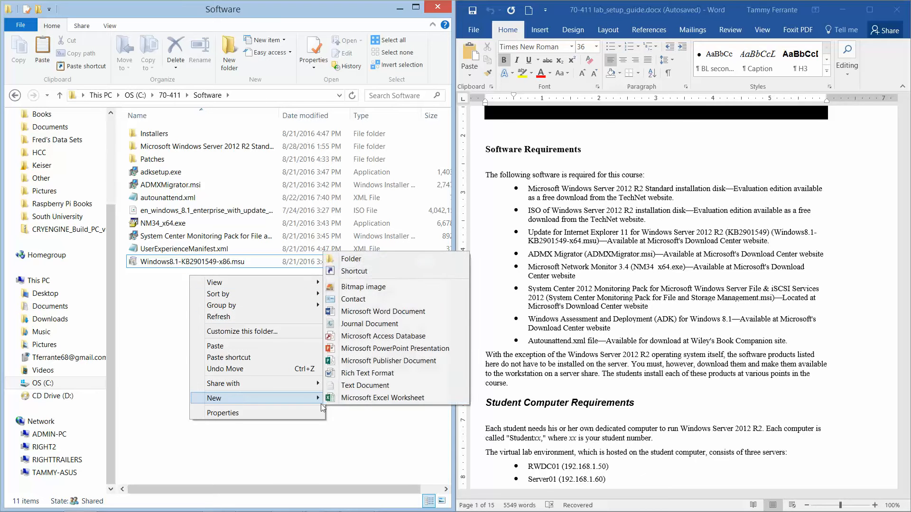
pyautogui.click(369, 263)
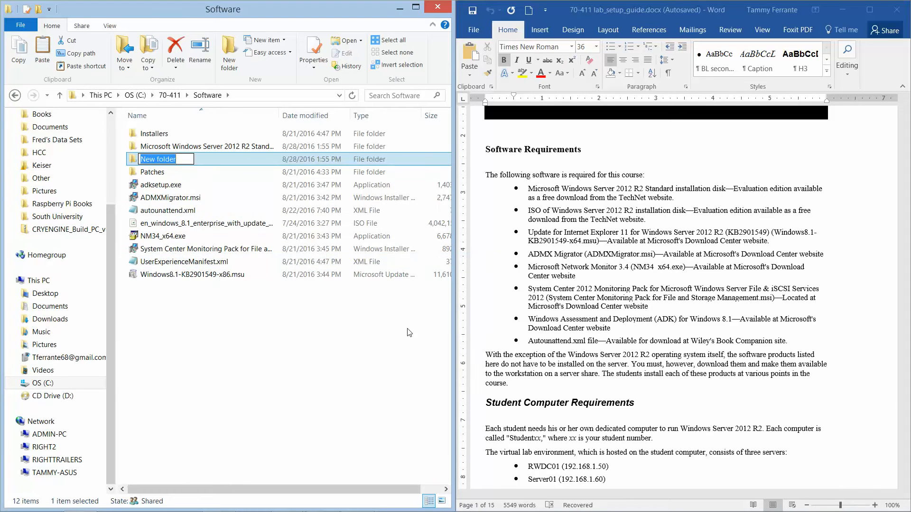
pyautogui.write('Update for IE 1')
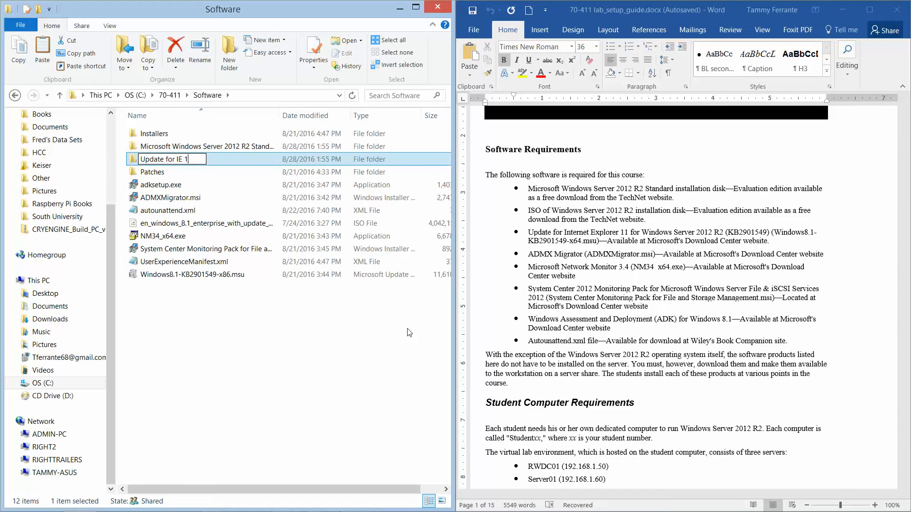
pyautogui.write('1 Server 20')
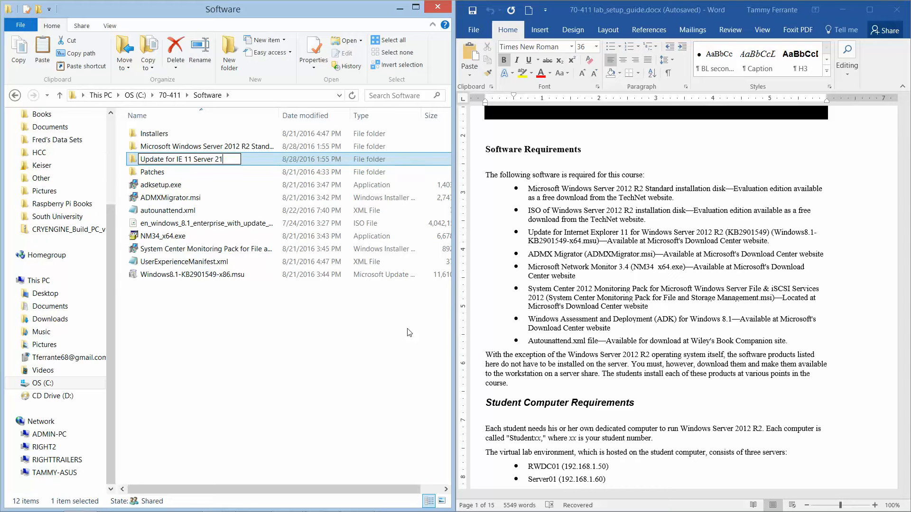
pyautogui.write('12 R2 KB')
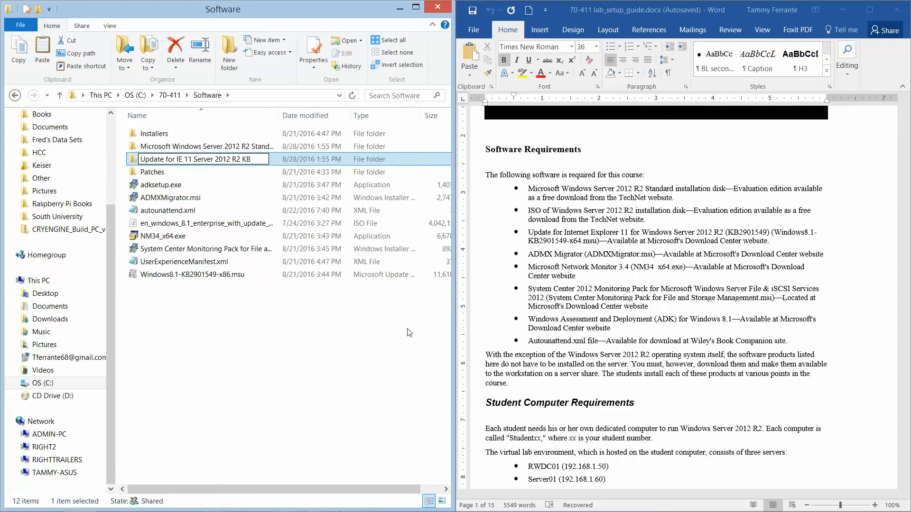
pyautogui.write('2901549')
pyautogui.press('Return')
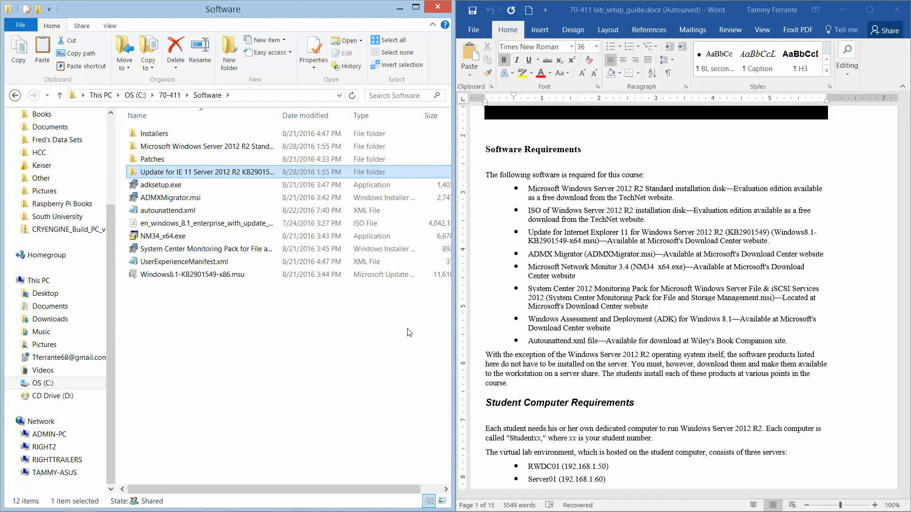
pyautogui.moveTo(189, 276); pyautogui.dragTo(197, 175)
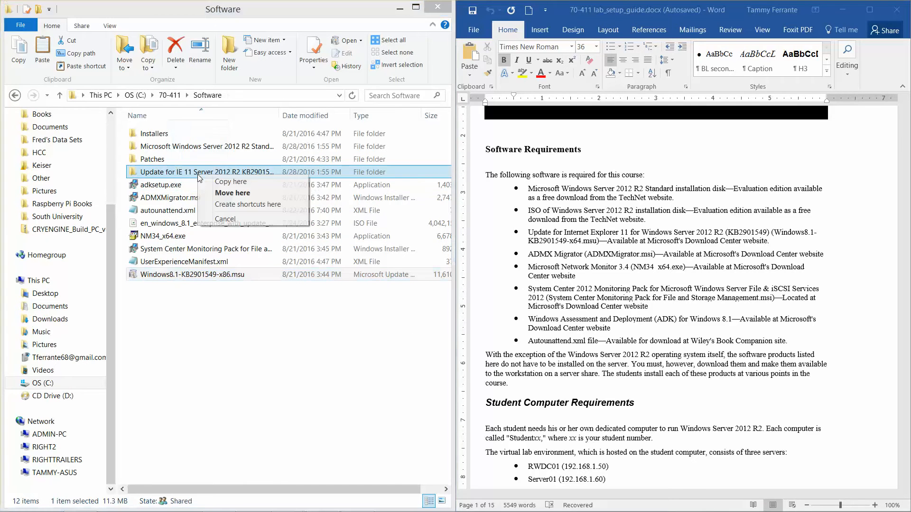
pyautogui.click(219, 194)
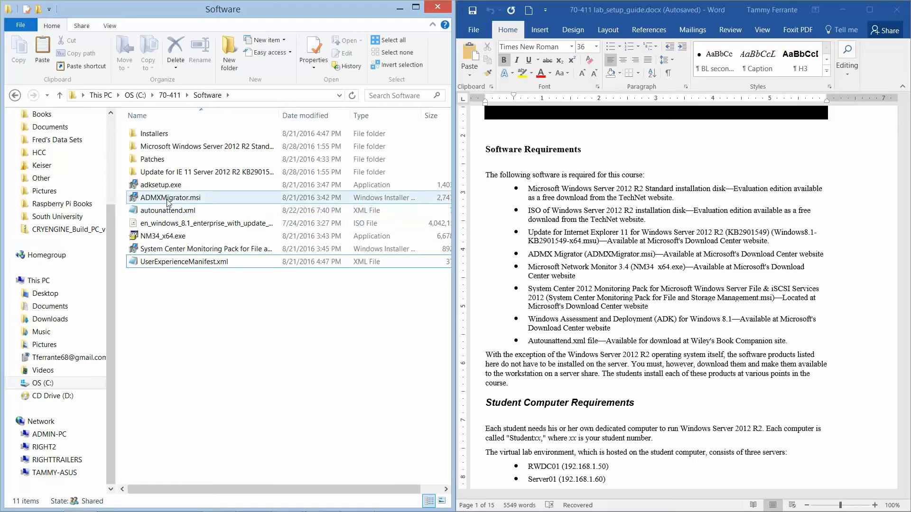
# - Add an 'ADMX Migrator' folder to Software and move ADMXMigrator.msi into it
pyautogui.rightClick(170, 284)
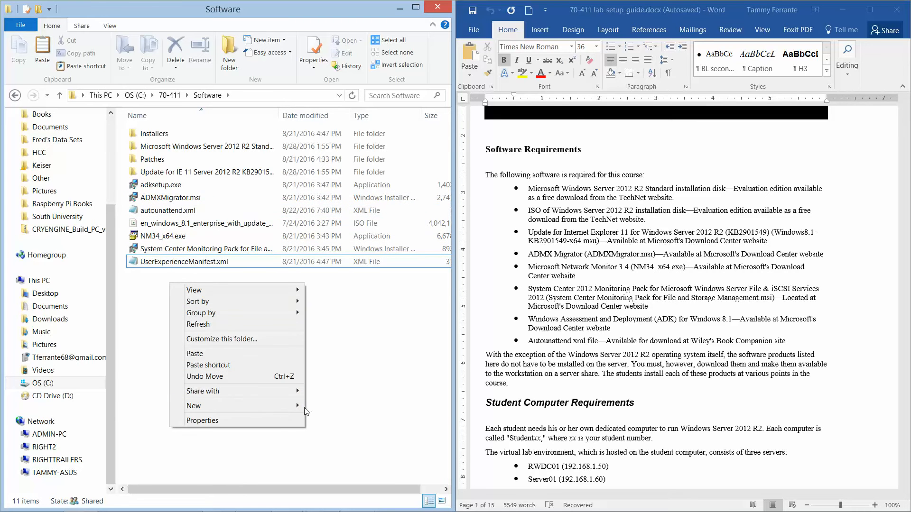
pyautogui.moveTo(296, 404)
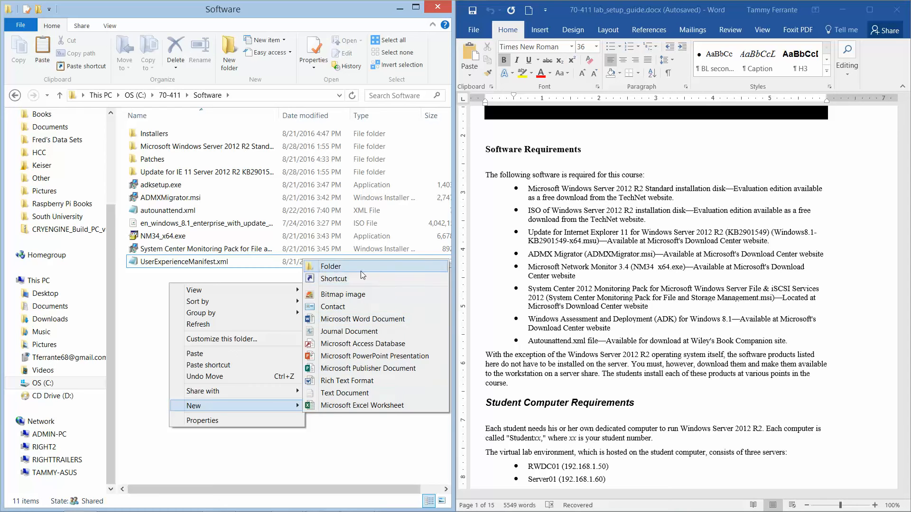
pyautogui.click(362, 272)
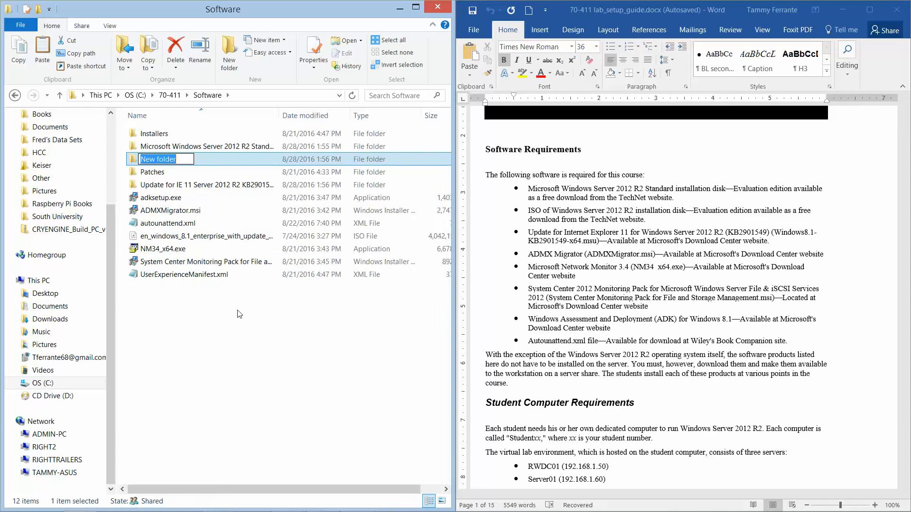
pyautogui.write('ADM')
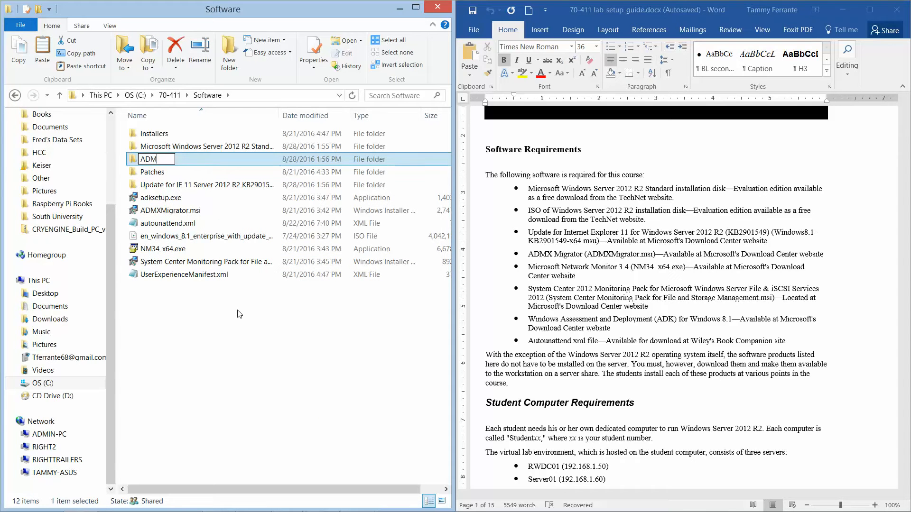
pyautogui.write('X Migrator')
pyautogui.press('Return')
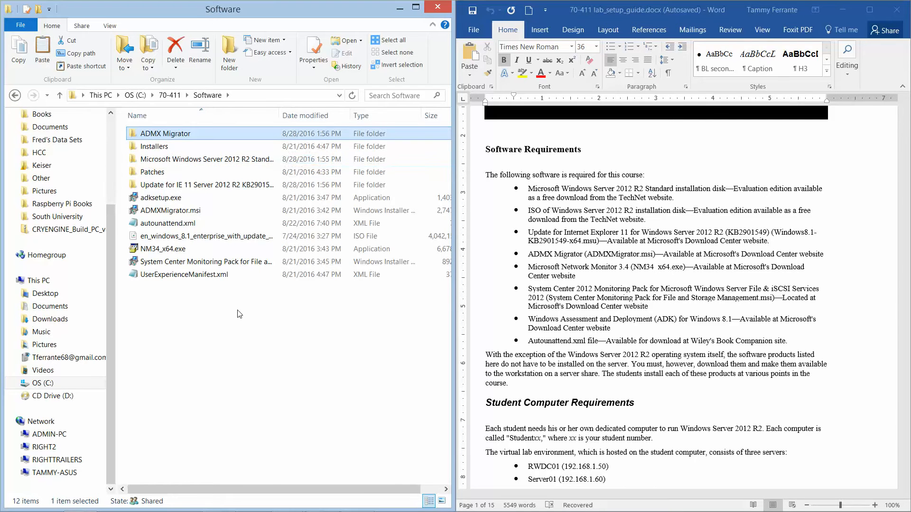
pyautogui.moveTo(173, 210); pyautogui.dragTo(180, 139)
pyautogui.click(215, 157)
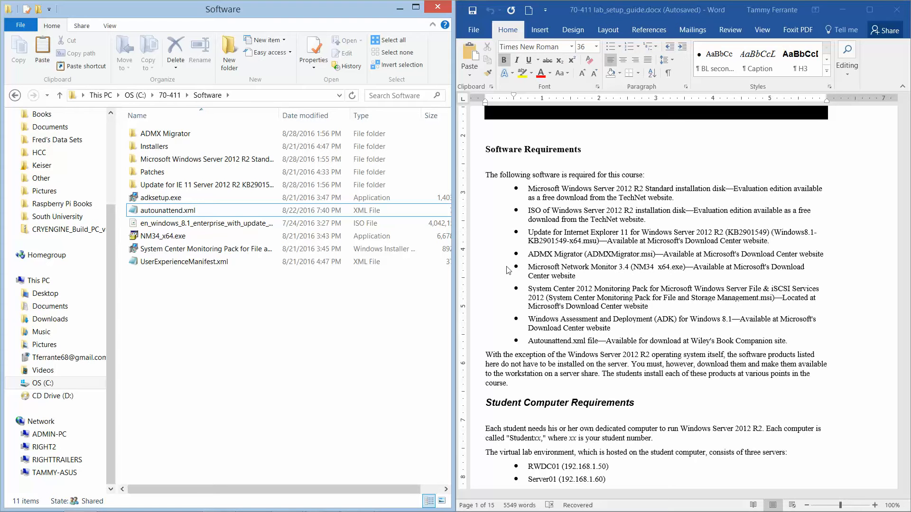
pyautogui.click(201, 207)
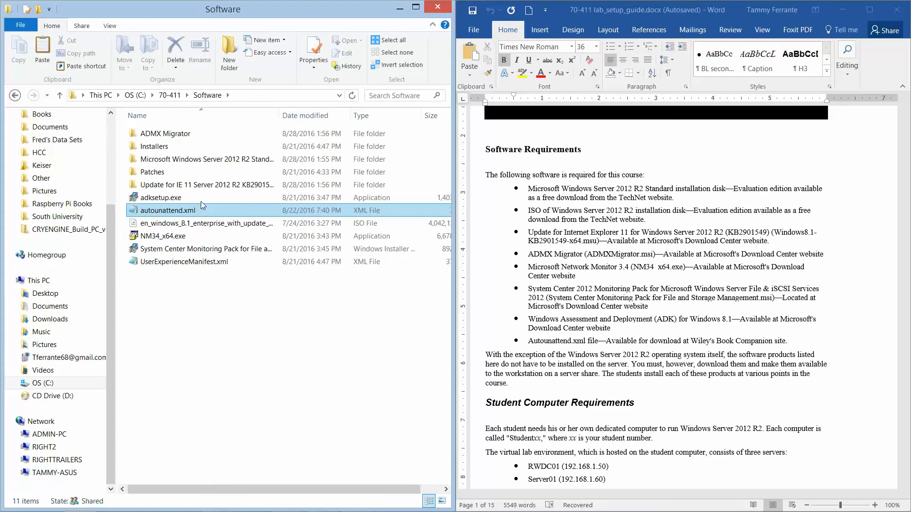
# - Add a 'Microsoft Network Montior' folder to Software and move NM34_x64.exe into it
pyautogui.rightClick(178, 301)
pyautogui.moveTo(222, 424)
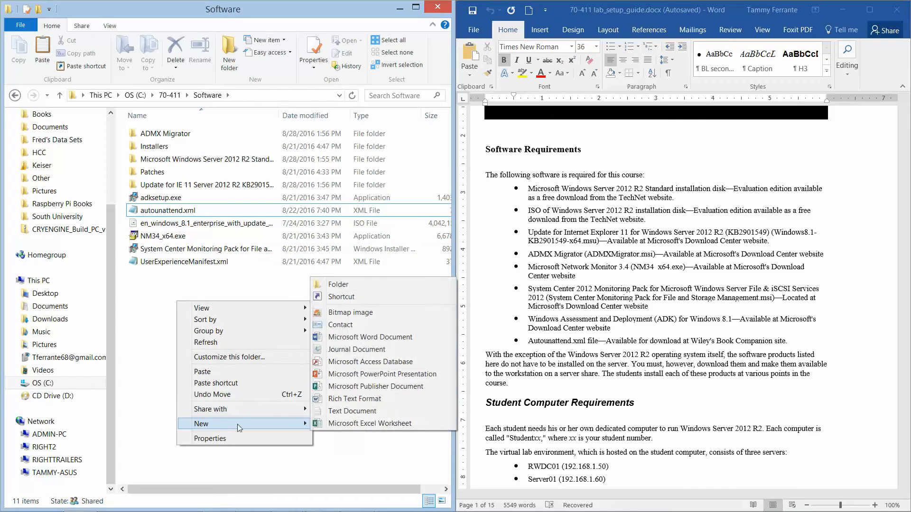
pyautogui.click(353, 286)
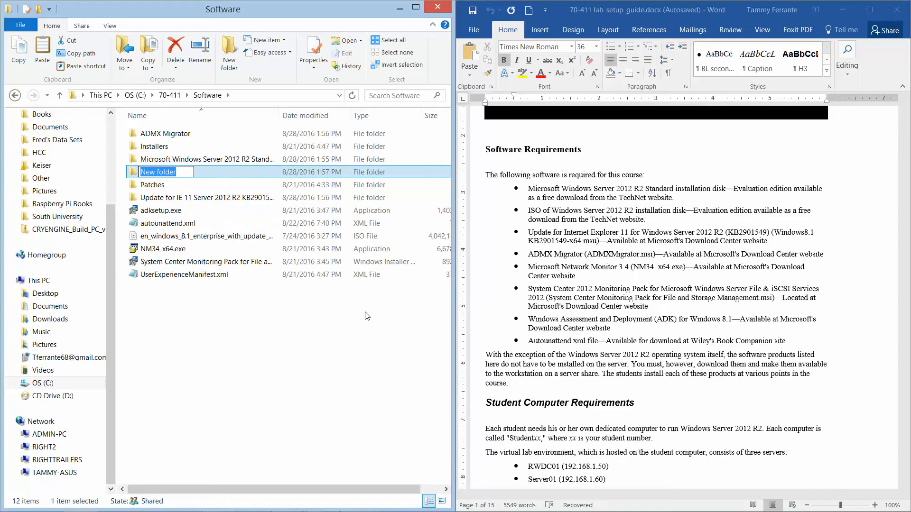
pyautogui.write('Microso')
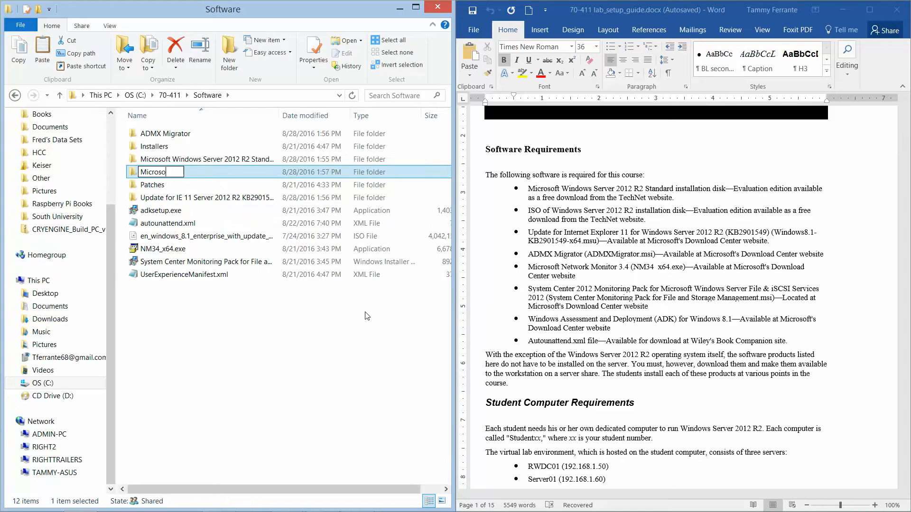
pyautogui.write('ft Networ')
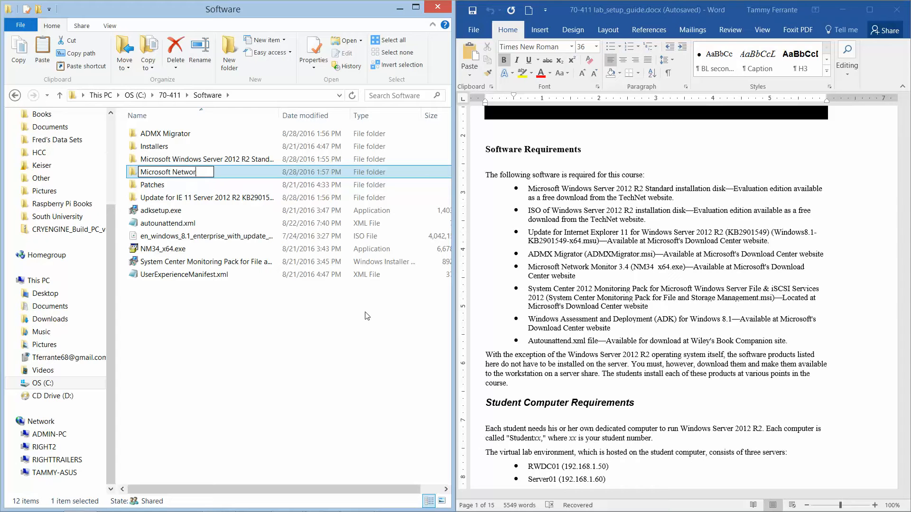
pyautogui.write('k Montior')
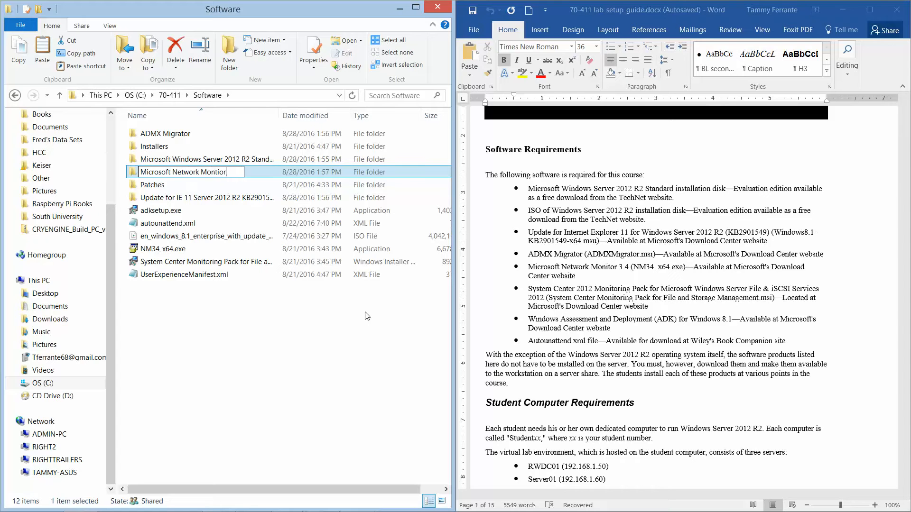
pyautogui.press('Return')
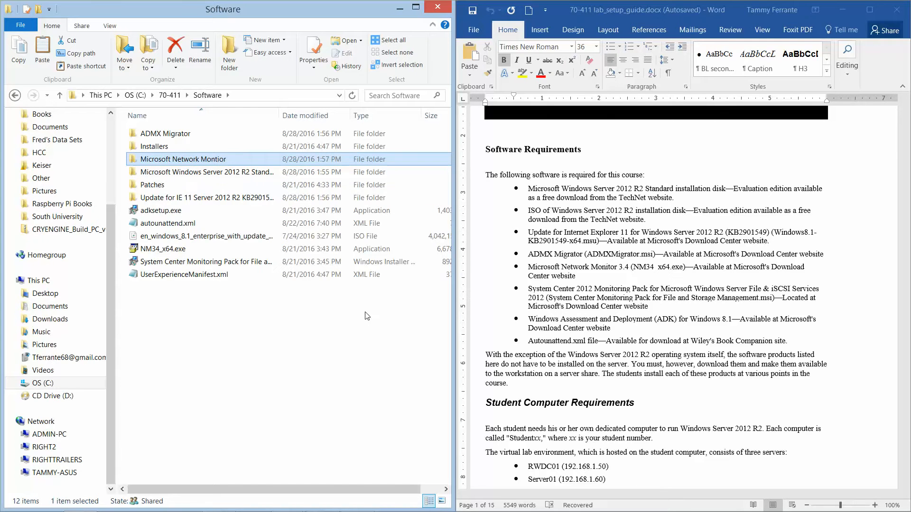
pyautogui.moveTo(188, 256); pyautogui.dragTo(198, 176)
pyautogui.rightClick(198, 177)
pyautogui.click(169, 248)
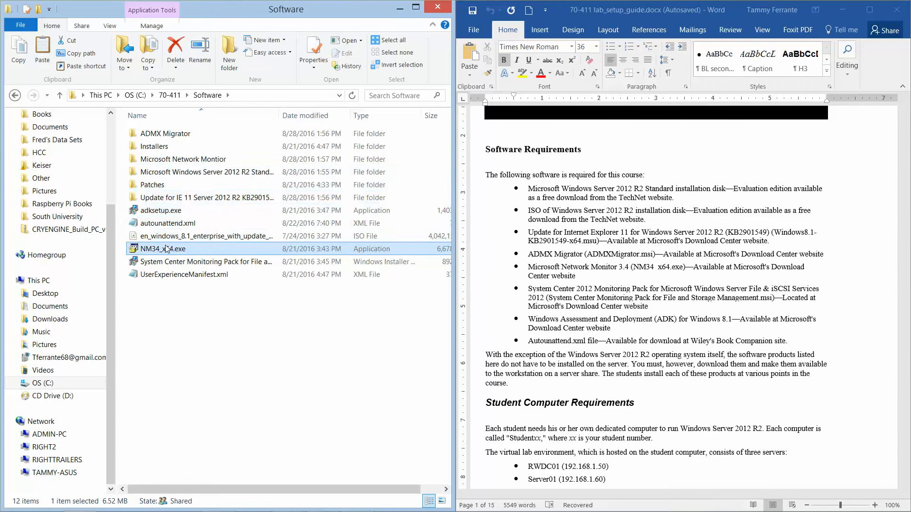
pyautogui.moveTo(176, 249); pyautogui.dragTo(204, 162)
pyautogui.click(222, 177)
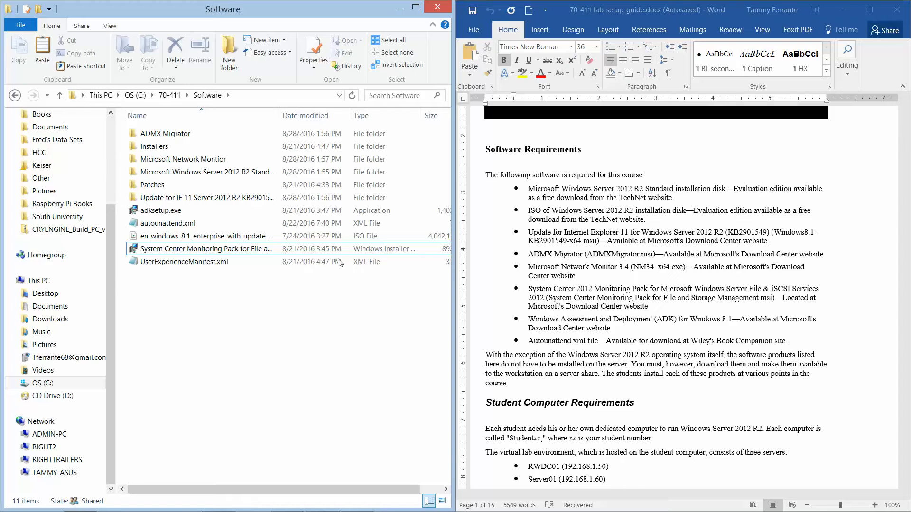
# - Add a 'System Center 2012 Monitoring Pack' folder, fixing the typo, and move the System Center .msi into it
pyautogui.rightClick(229, 289)
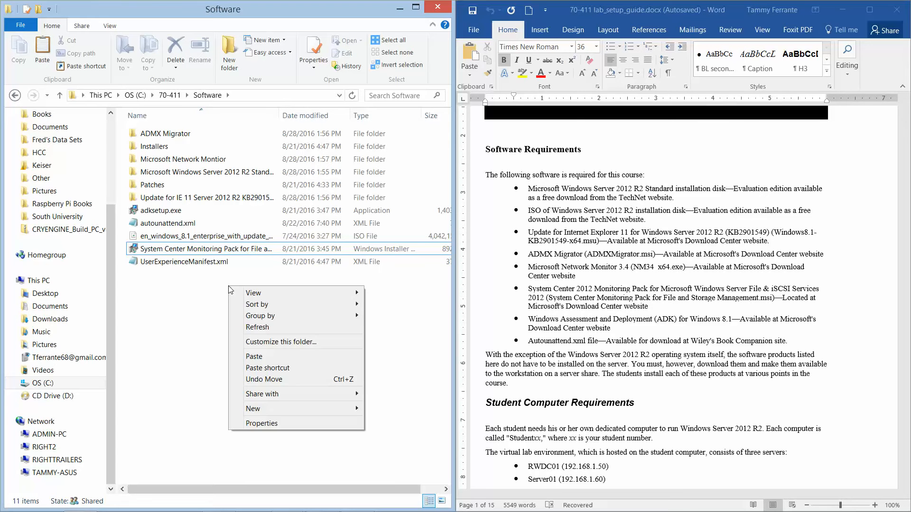
pyautogui.moveTo(267, 410)
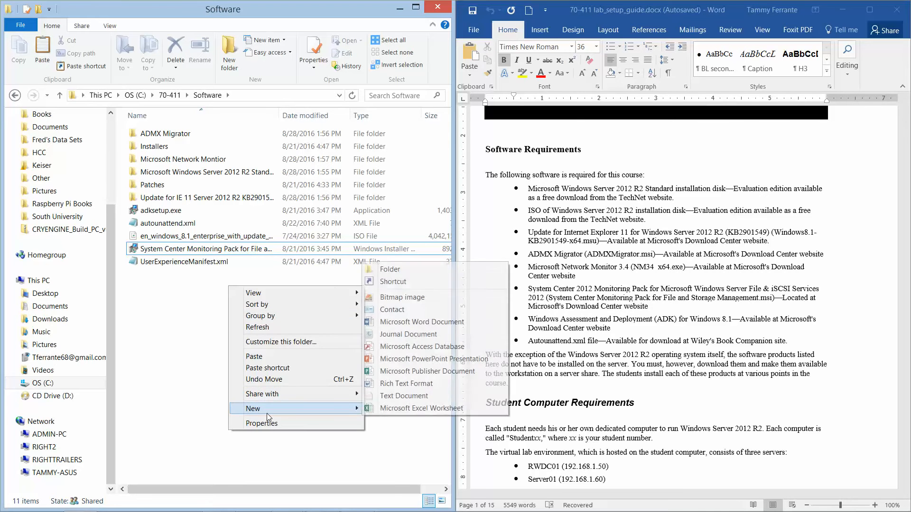
pyautogui.click(414, 268)
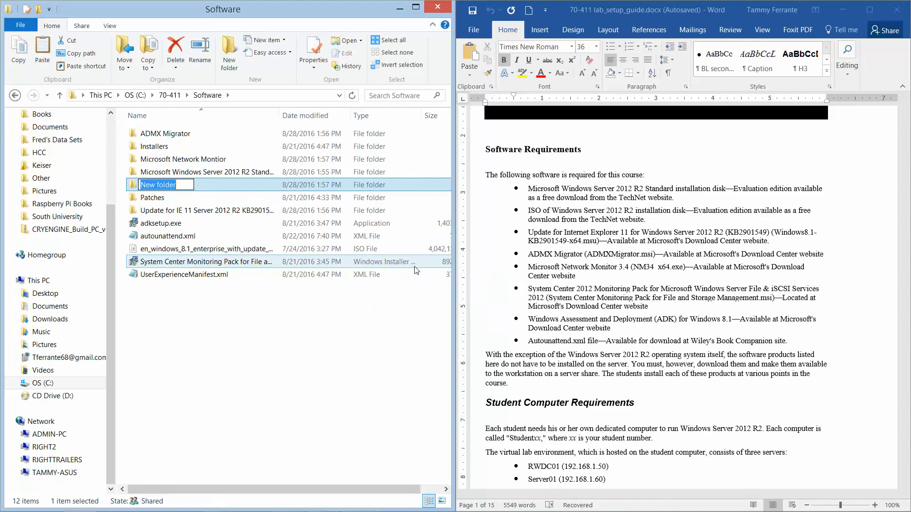
pyautogui.write('System Center 2012 Mo')
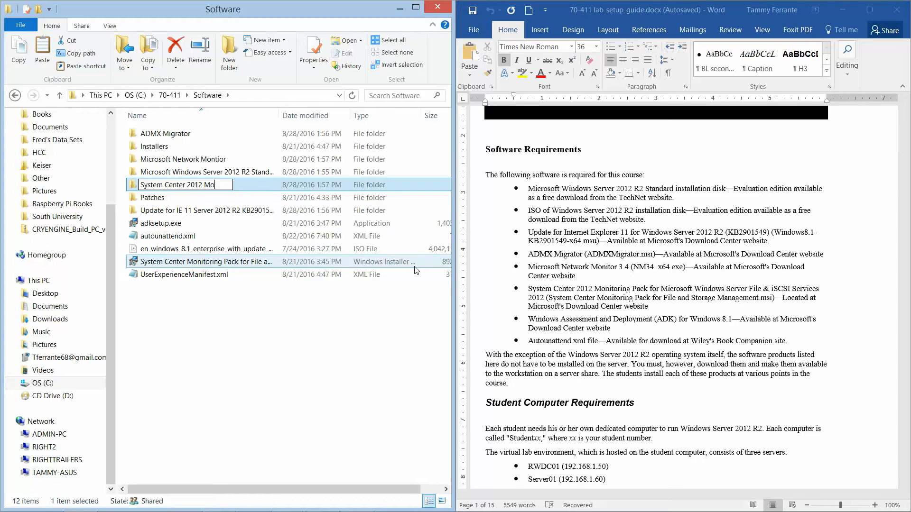
pyautogui.write('nitorying Pack')
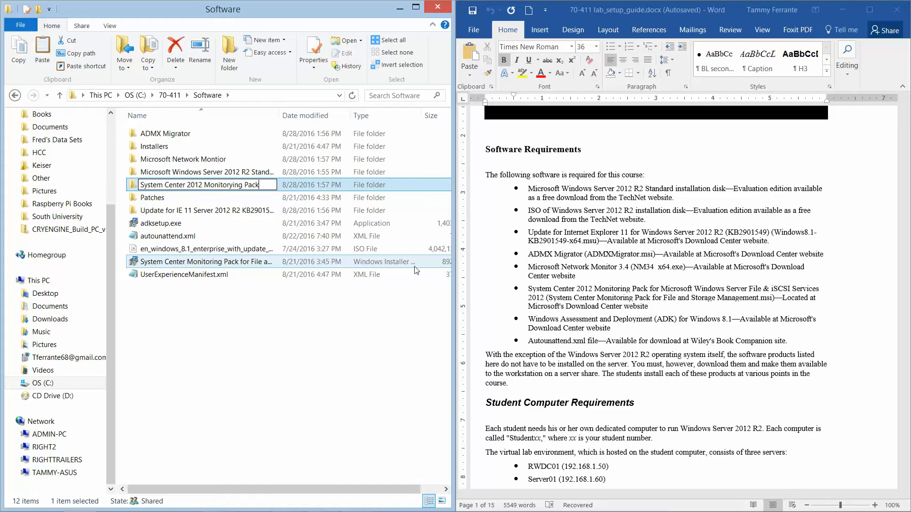
pyautogui.press('BackSpace')
pyautogui.press('BackSpace')
pyautogui.press('BackSpace')
pyautogui.press('BackSpace')
pyautogui.press('BackSpace')
pyautogui.press('BackSpace')
pyautogui.press('BackSpace')
pyautogui.press('BackSpace')
pyautogui.press('BackSpace')
pyautogui.write('ing Pack')
pyautogui.press('Return')
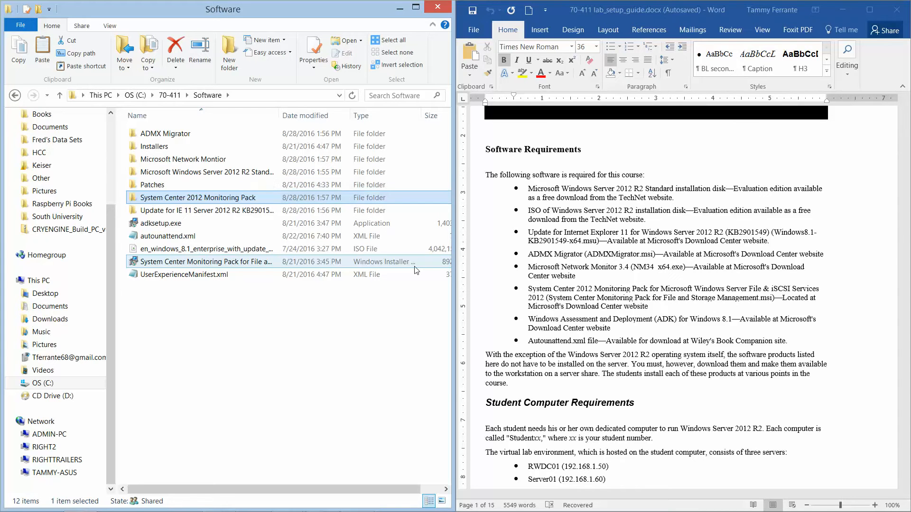
pyautogui.moveTo(239, 269); pyautogui.dragTo(241, 208)
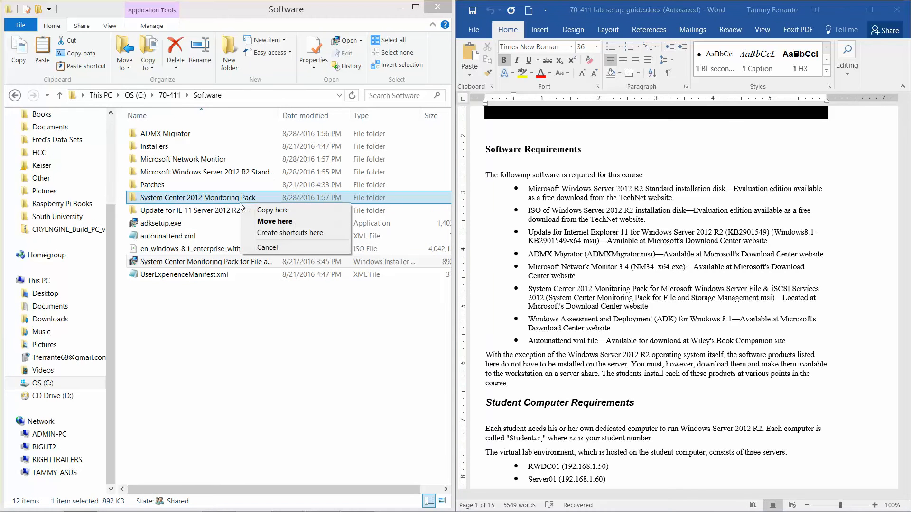
pyautogui.click(255, 223)
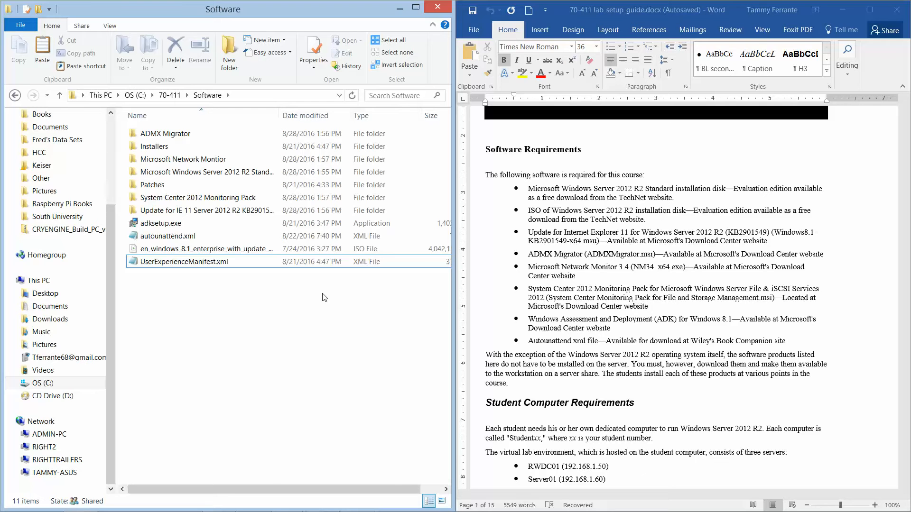
# - Add a new folder in Software and type 'Windows Assessment and Deployment ADK' as its name
pyautogui.rightClick(169, 280)
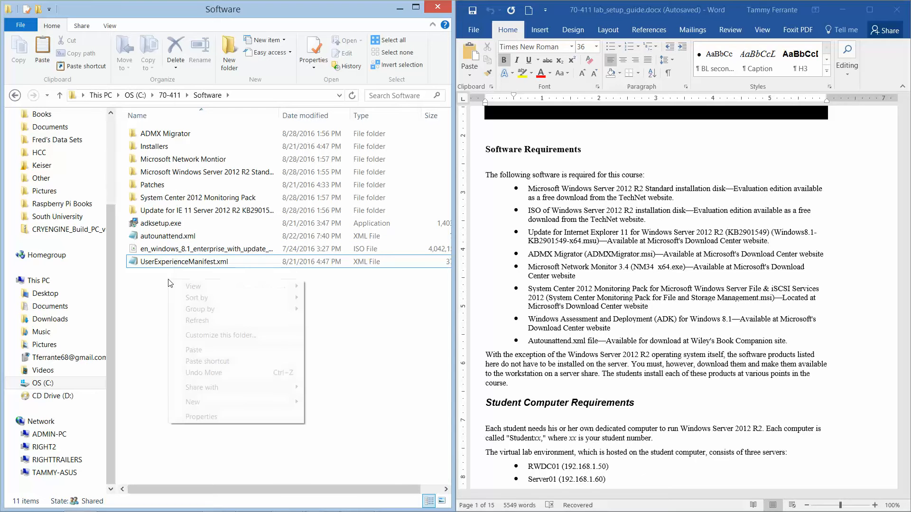
pyautogui.moveTo(223, 403)
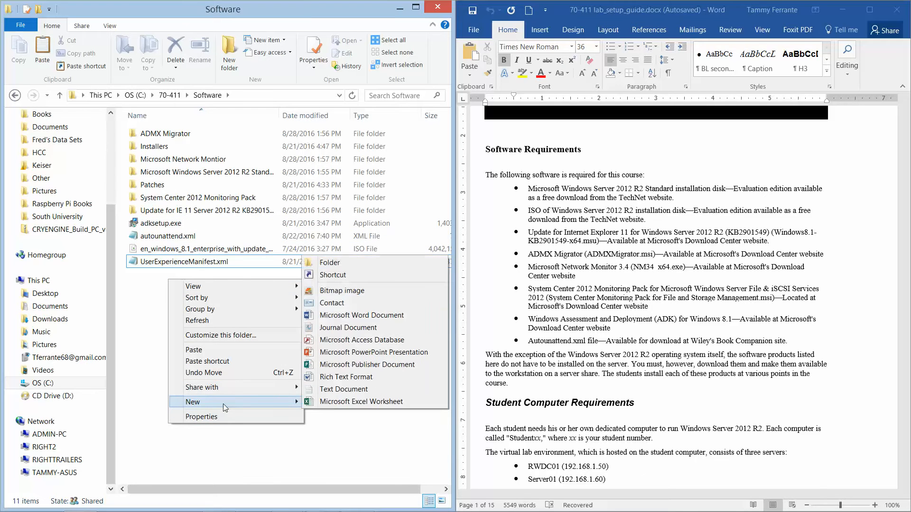
pyautogui.click(350, 263)
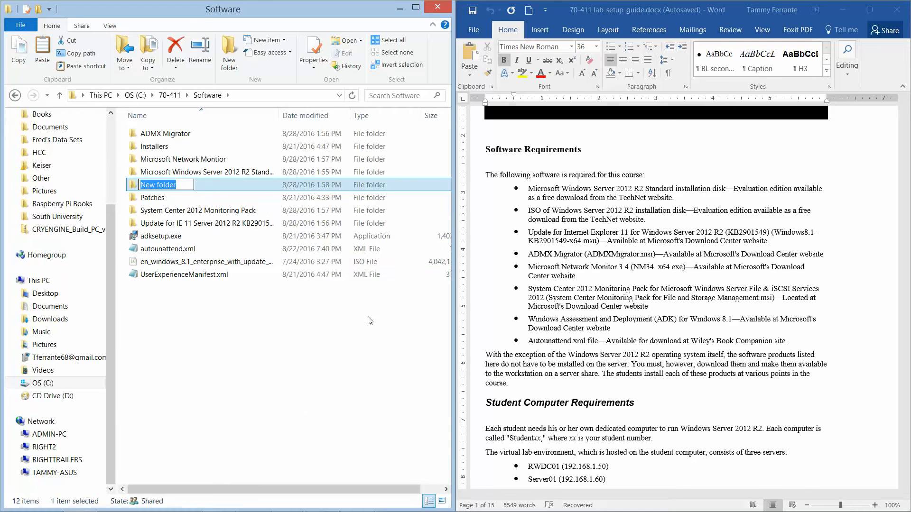
pyautogui.write('Windows Assessment')
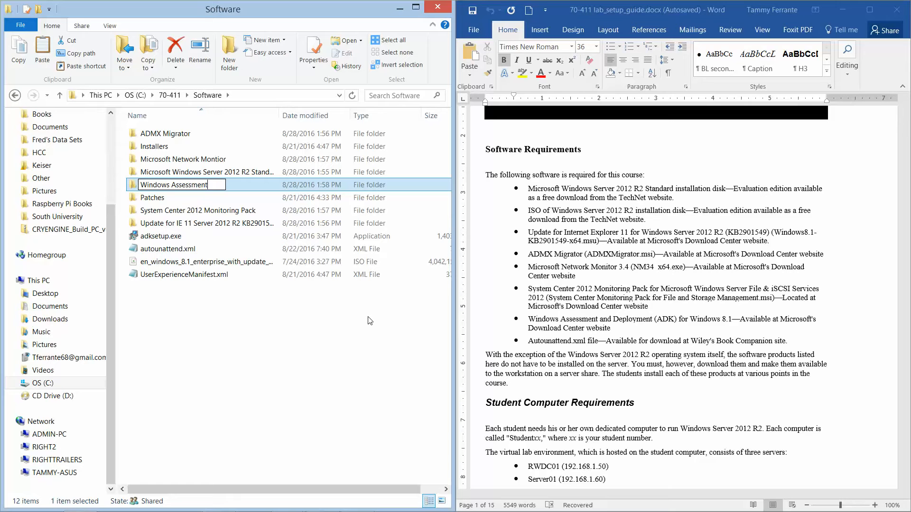
pyautogui.write(' and Deploym')
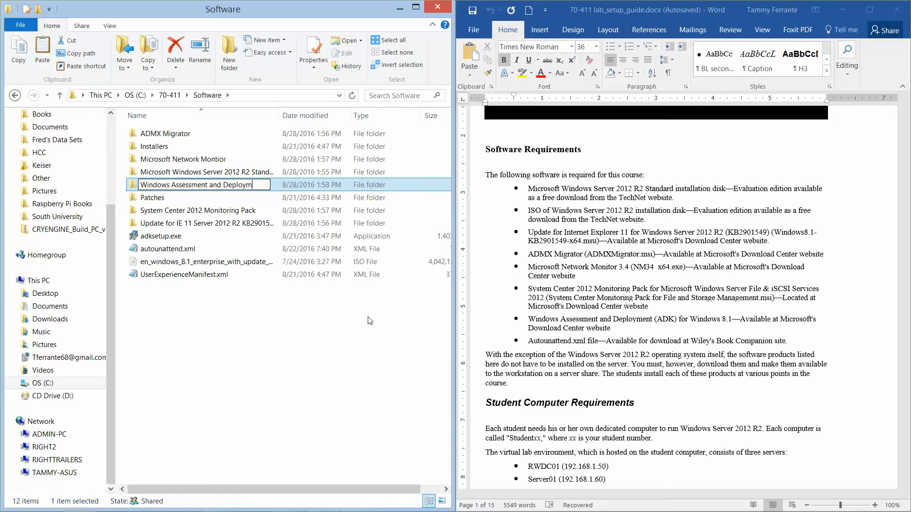
pyautogui.write('ent ADK')
# - Commit the ADK folder name and move adksetup.exe into it, checking the folder's contents
pyautogui.press('Return')
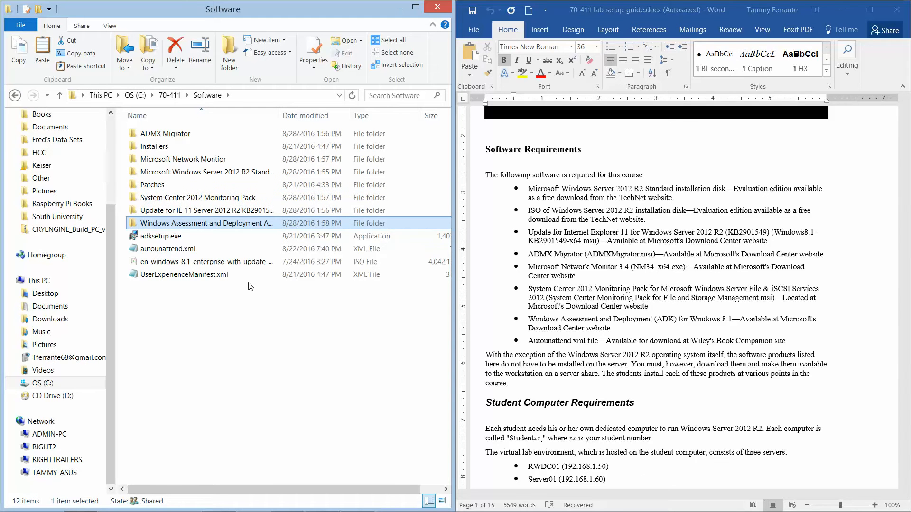
pyautogui.moveTo(173, 239); pyautogui.dragTo(180, 225)
pyautogui.click(208, 241)
pyautogui.doubleClick(177, 226)
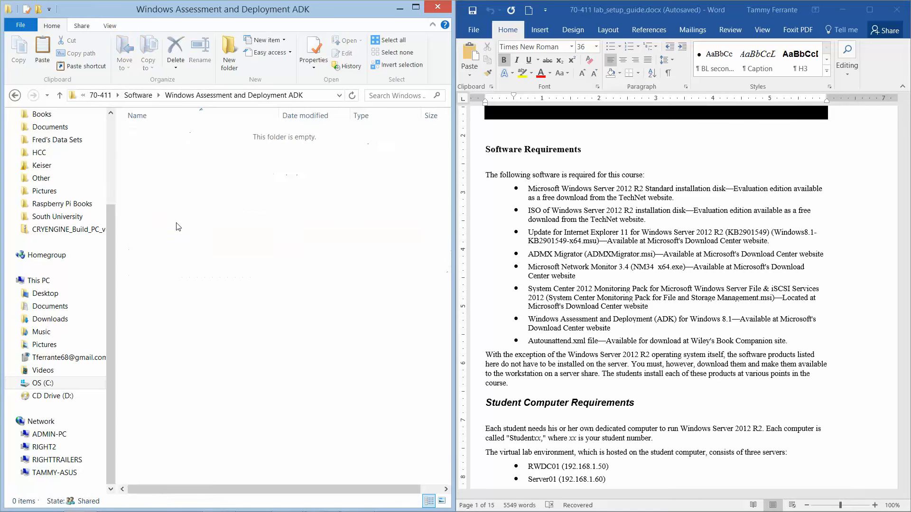
pyautogui.click(15, 95)
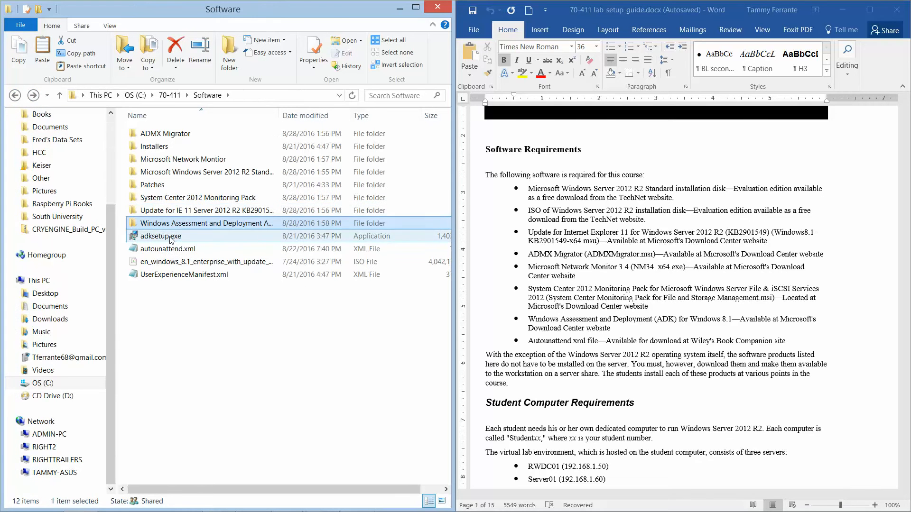
pyautogui.moveTo(170, 237); pyautogui.dragTo(171, 222)
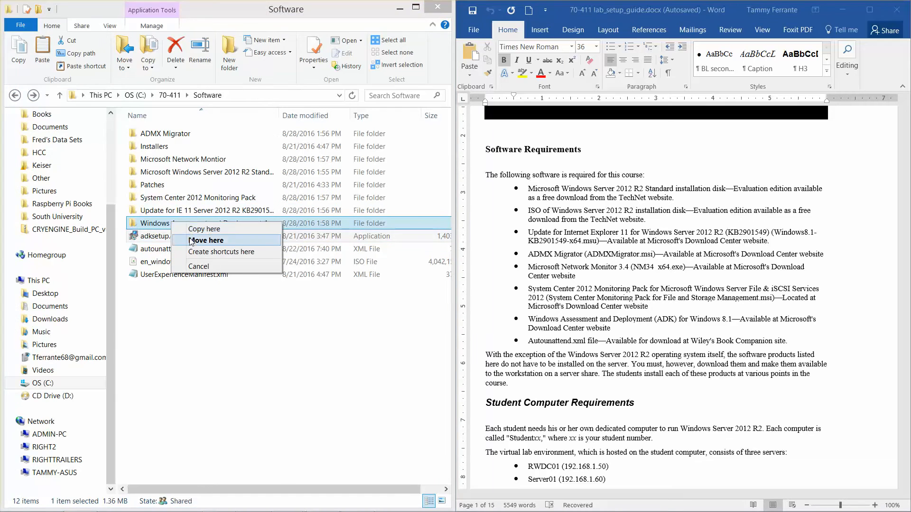
pyautogui.click(191, 241)
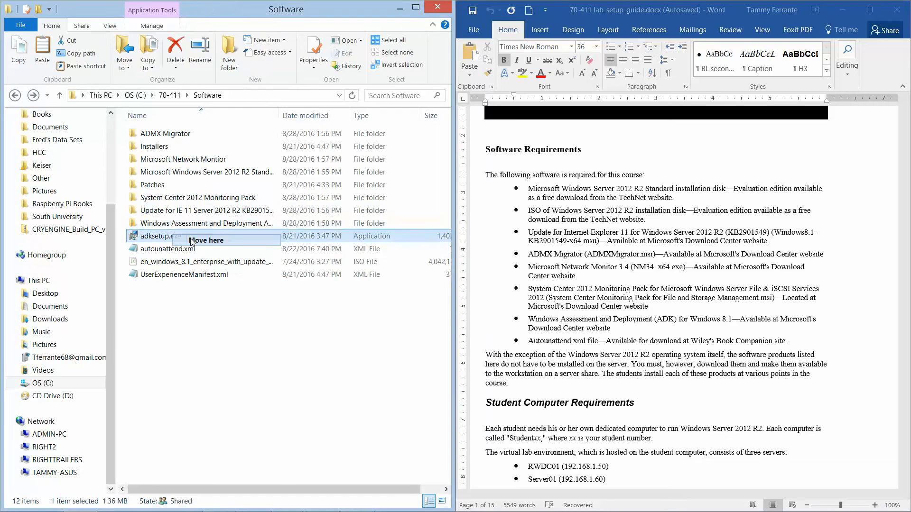
# - Add an 'Autounattend' folder, correcting the misspelling, and move autounattend.xml into it
pyautogui.rightClick(164, 291)
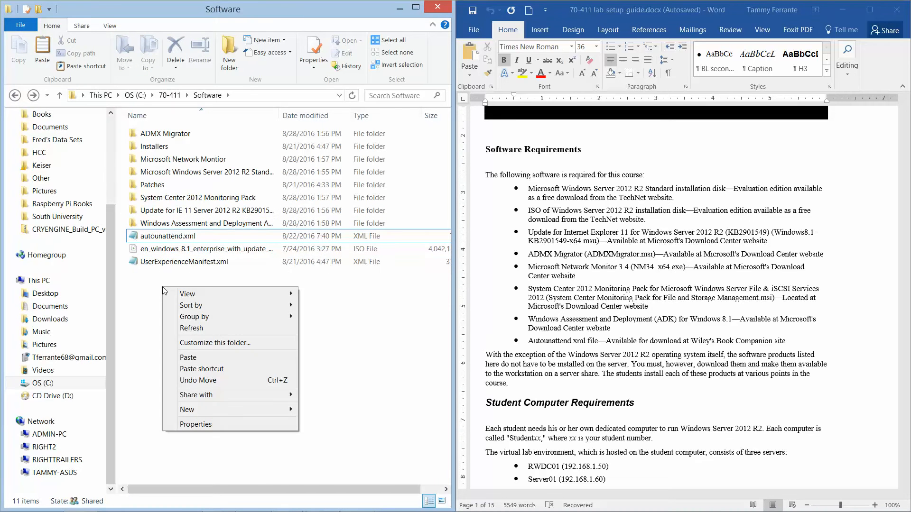
pyautogui.moveTo(208, 413)
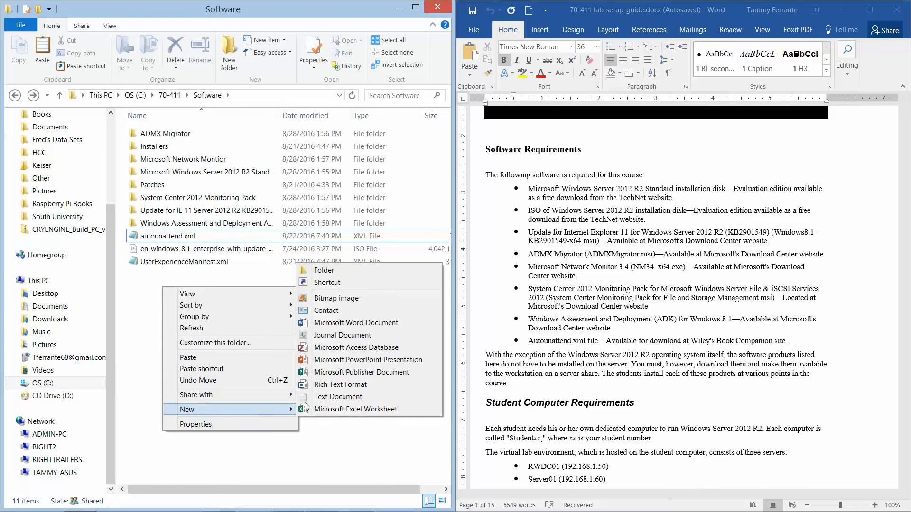
pyautogui.click(324, 270)
pyautogui.write('Aut')
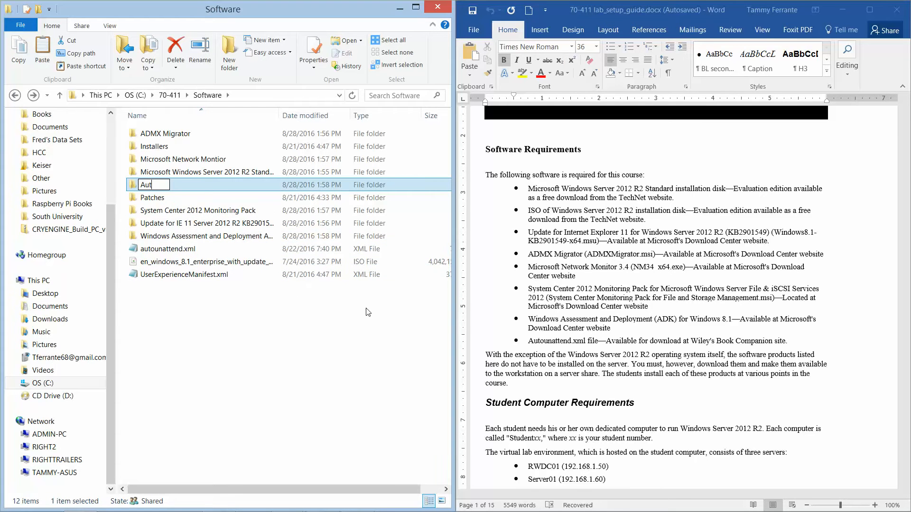
pyautogui.write('ounatend')
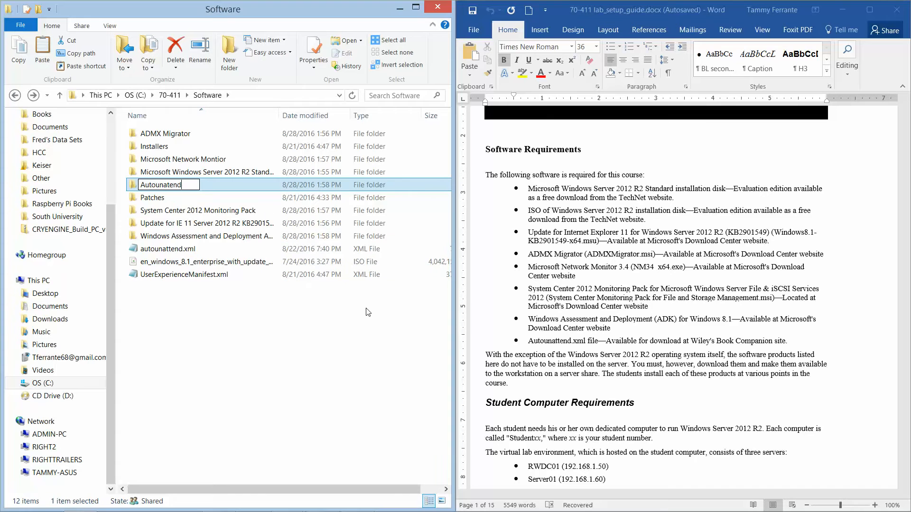
pyautogui.press('BackSpace')
pyautogui.press('BackSpace')
pyautogui.press('BackSpace')
pyautogui.press('BackSpace')
pyautogui.press('BackSpace')
pyautogui.write('attend')
pyautogui.press('Return')
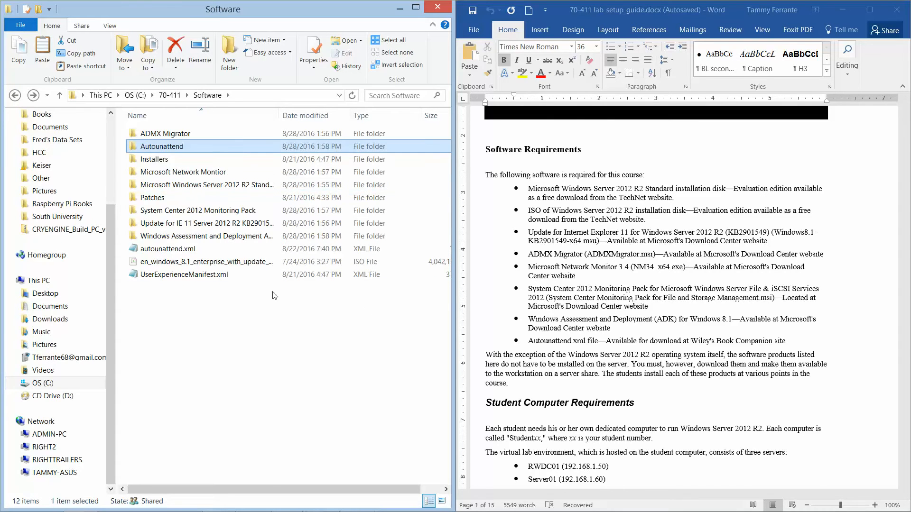
pyautogui.moveTo(191, 255); pyautogui.dragTo(196, 151)
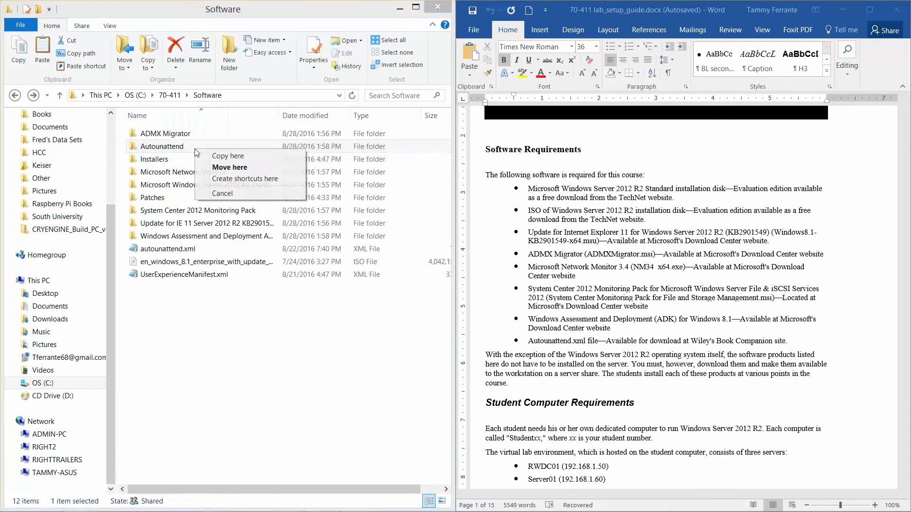
pyautogui.click(218, 167)
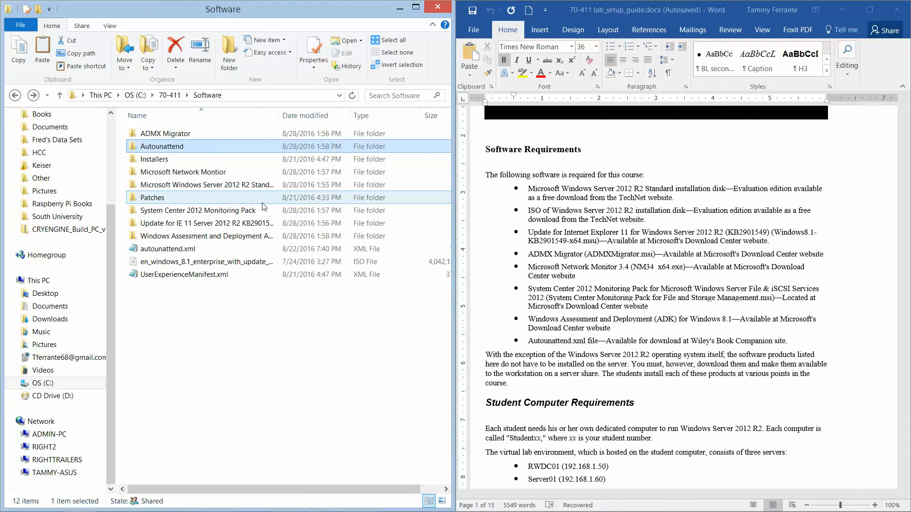
pyautogui.moveTo(198, 251); pyautogui.dragTo(214, 151)
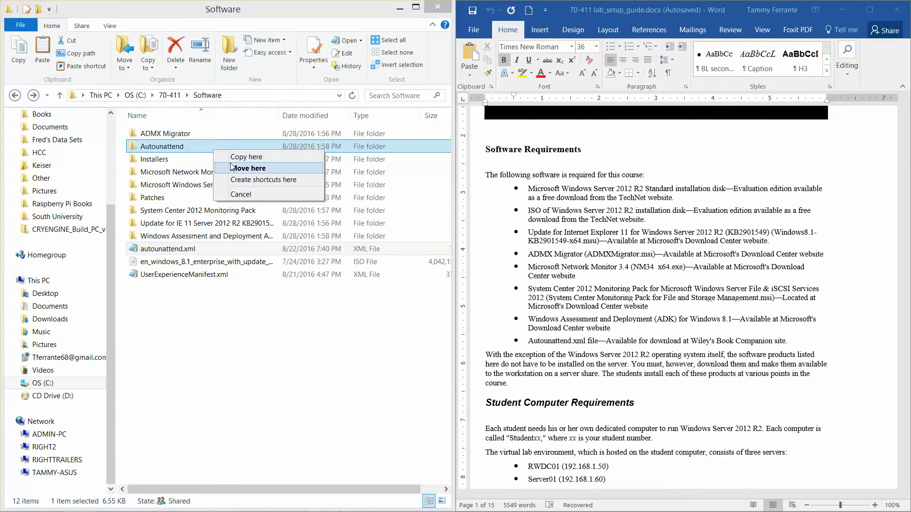
pyautogui.click(247, 168)
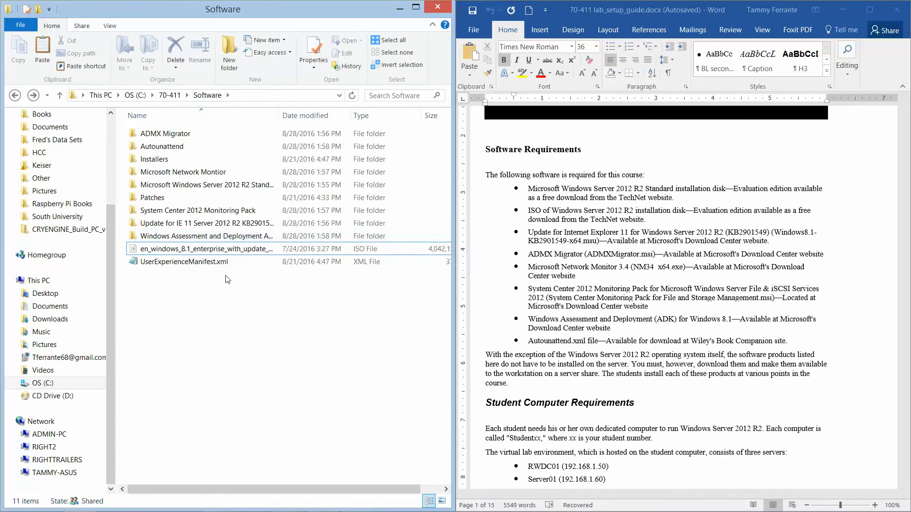
# - Select the Windows 8.1 enterprise ISO file, then close the Software folder window
pyautogui.click(210, 254)
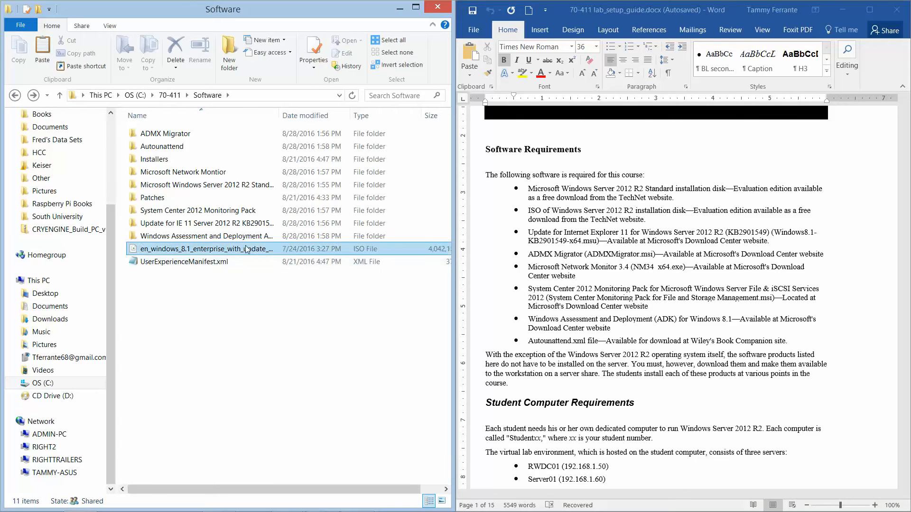
pyautogui.click(198, 273)
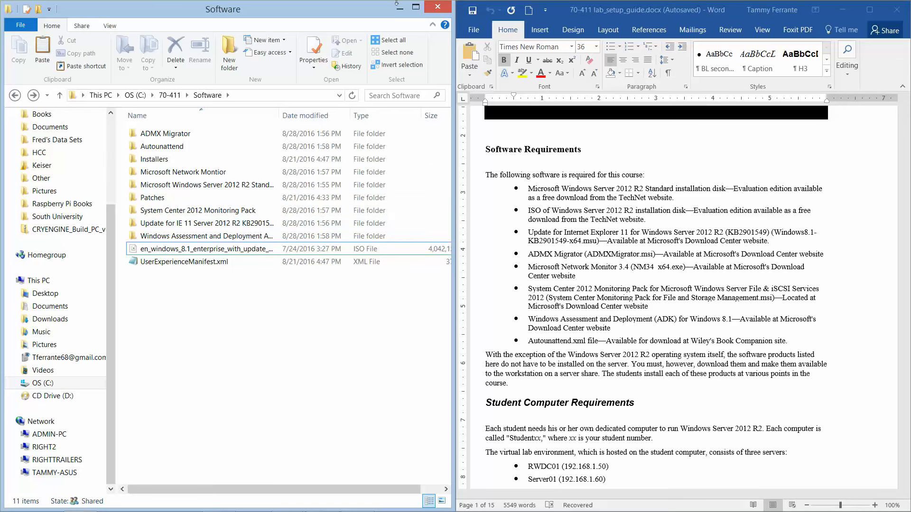
pyautogui.click(437, 6)
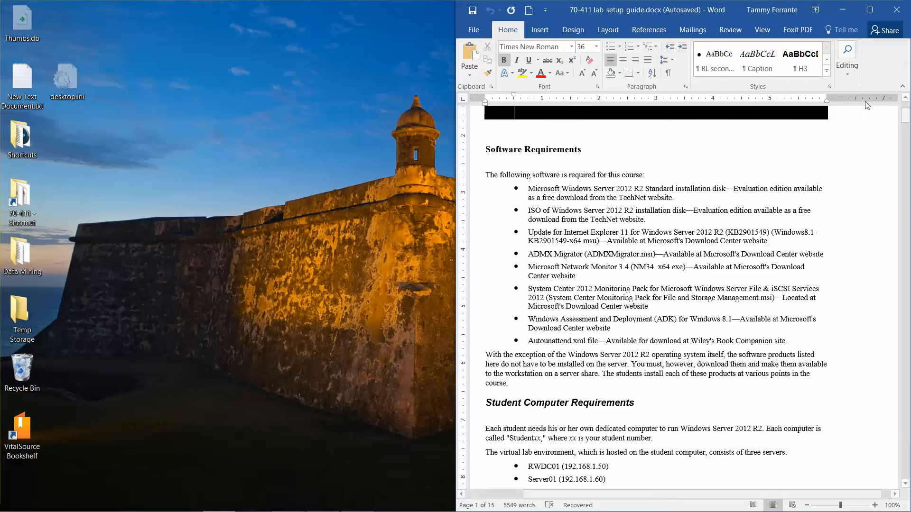
# - Maximize the Word lab setup guide, scroll through it, then minimize it
pyautogui.click(871, 10)
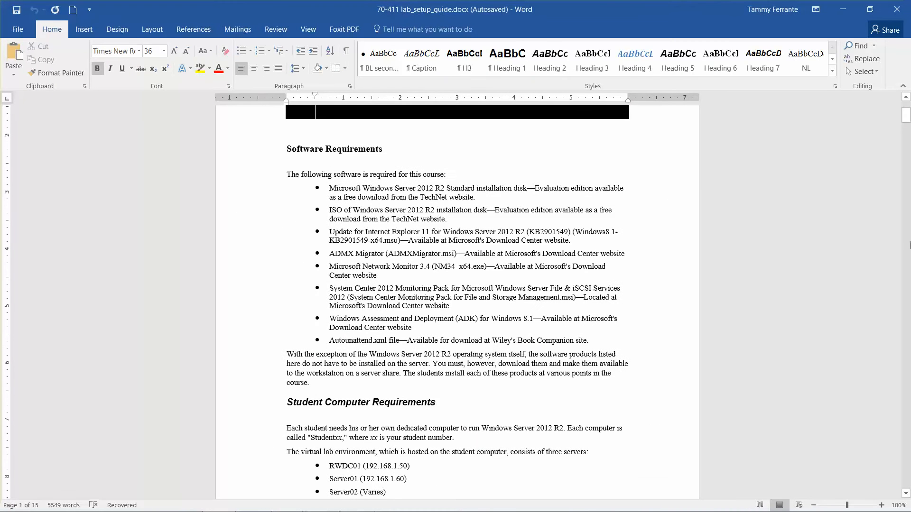
pyautogui.moveTo(906, 116); pyautogui.dragTo(906, 125)
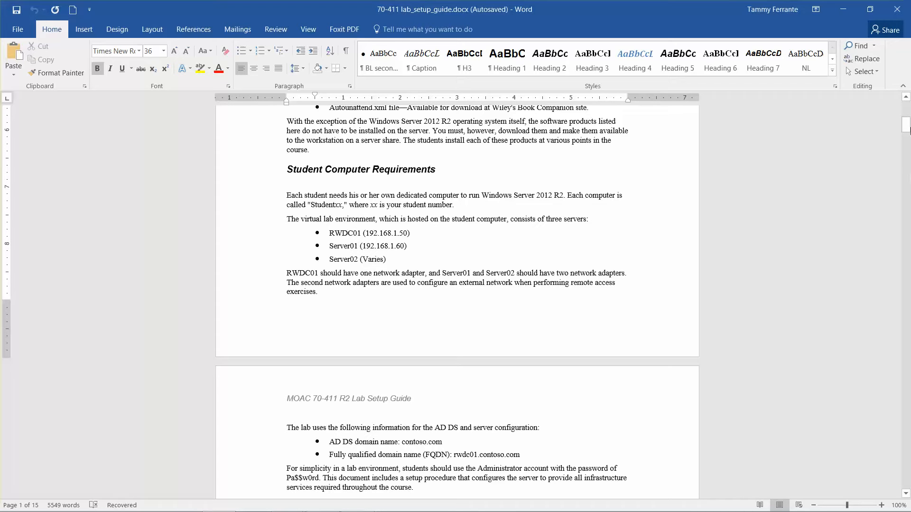
pyautogui.moveTo(907, 129); pyautogui.dragTo(907, 149)
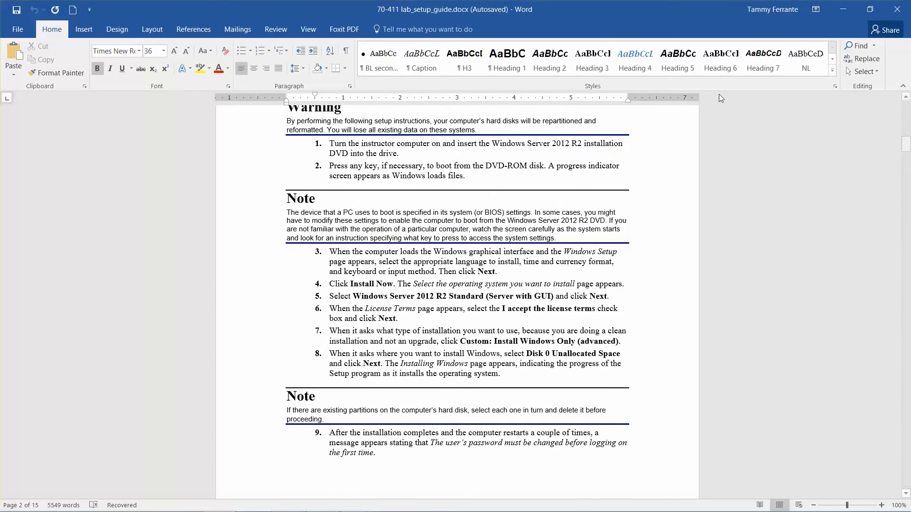
pyautogui.click(841, 9)
# - Start the New Virtual Machine wizard in Hyper-V Manager and name the VM RWDC01
pyautogui.moveTo(285, 510)
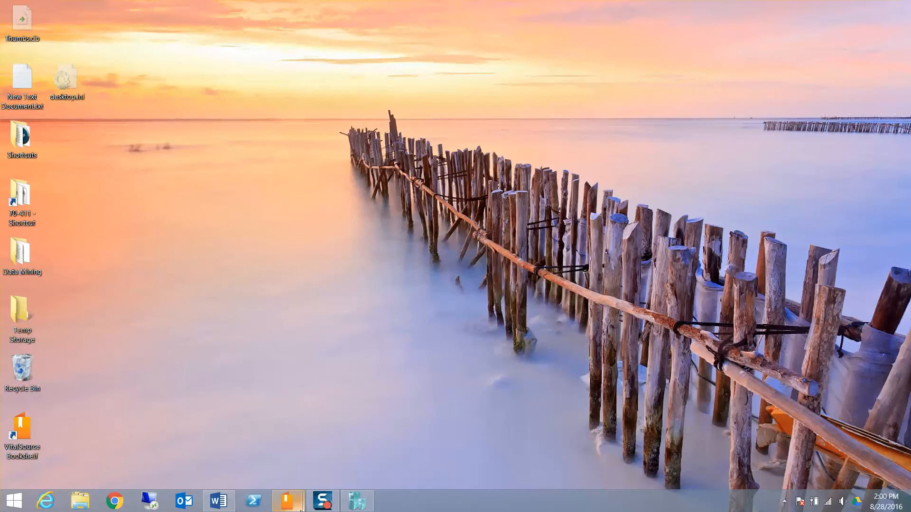
pyautogui.click(355, 503)
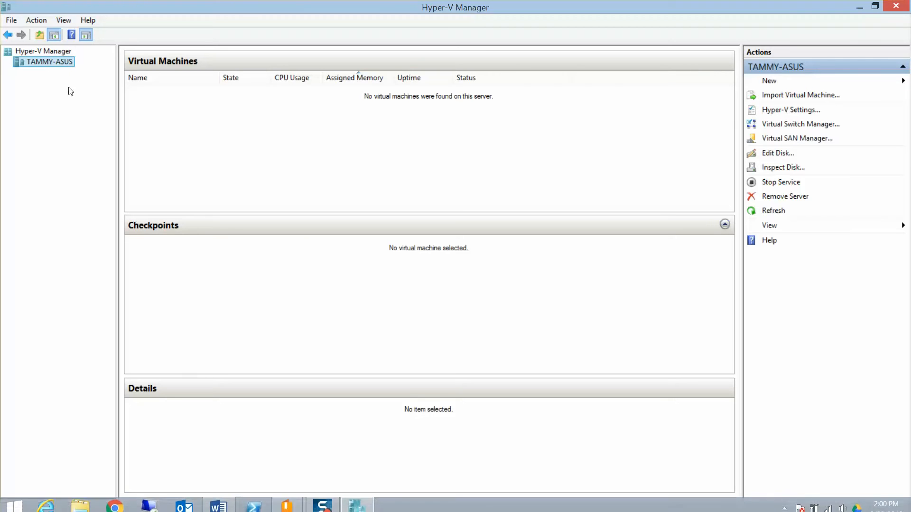
pyautogui.rightClick(50, 61)
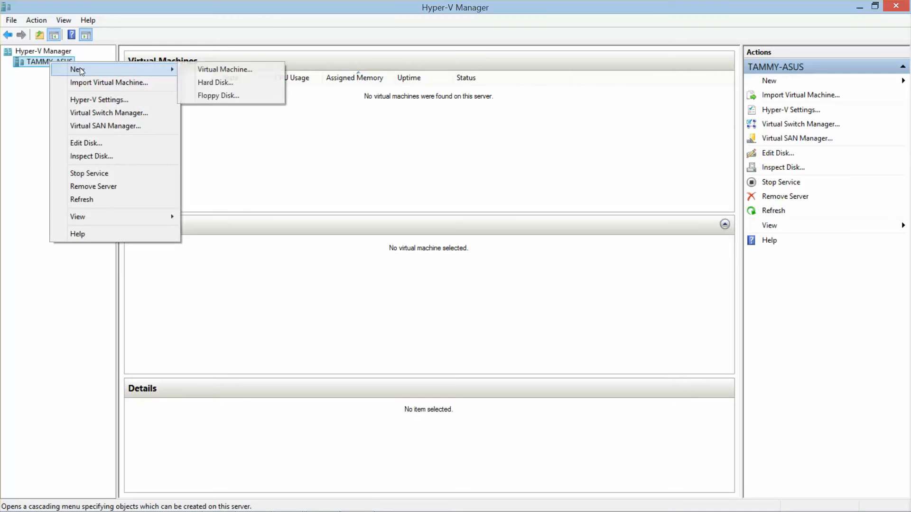
pyautogui.moveTo(176, 71)
pyautogui.click(222, 73)
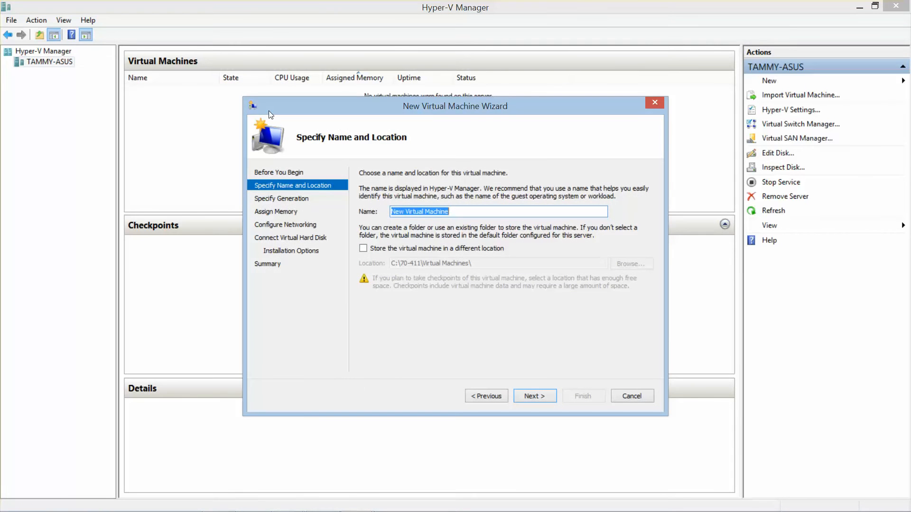
pyautogui.write('RW')
pyautogui.write('DC01')
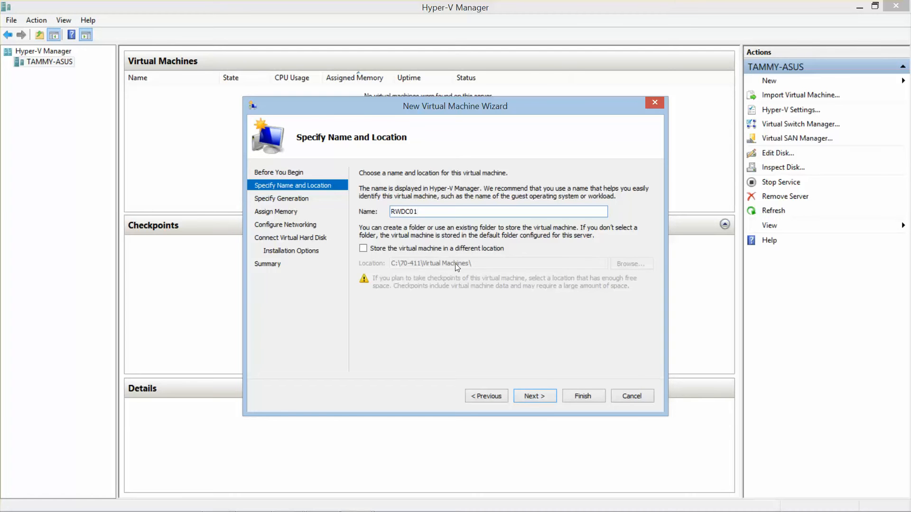
# - Advance to Assign Memory, set 2048 MB startup memory, and enable Dynamic Memory
pyautogui.click(534, 396)
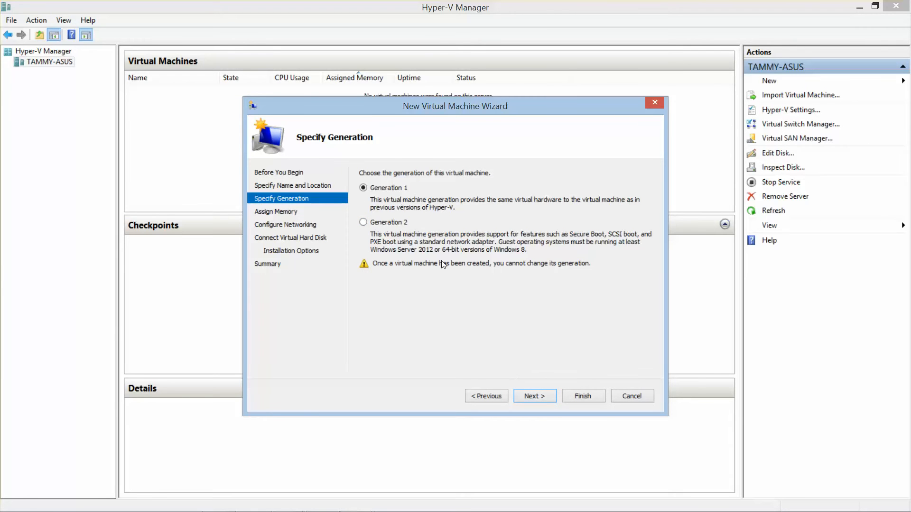
pyautogui.click(534, 395)
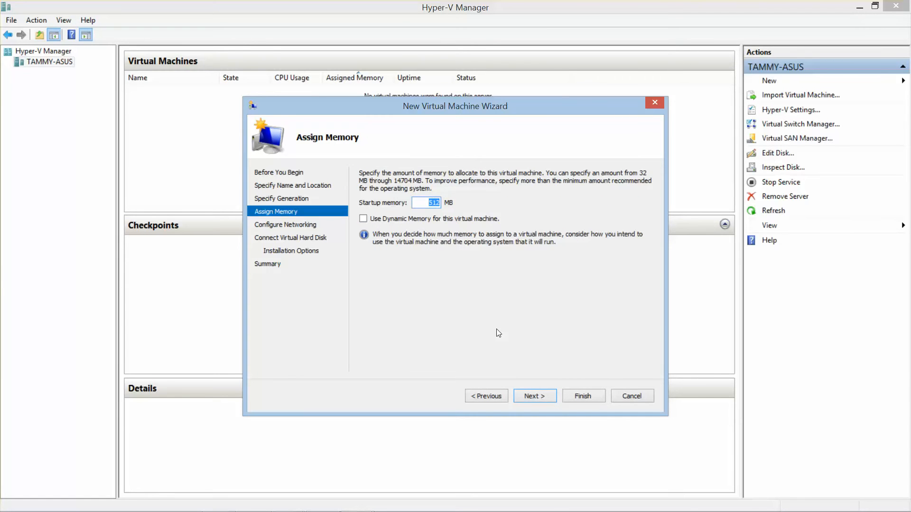
pyautogui.write('20')
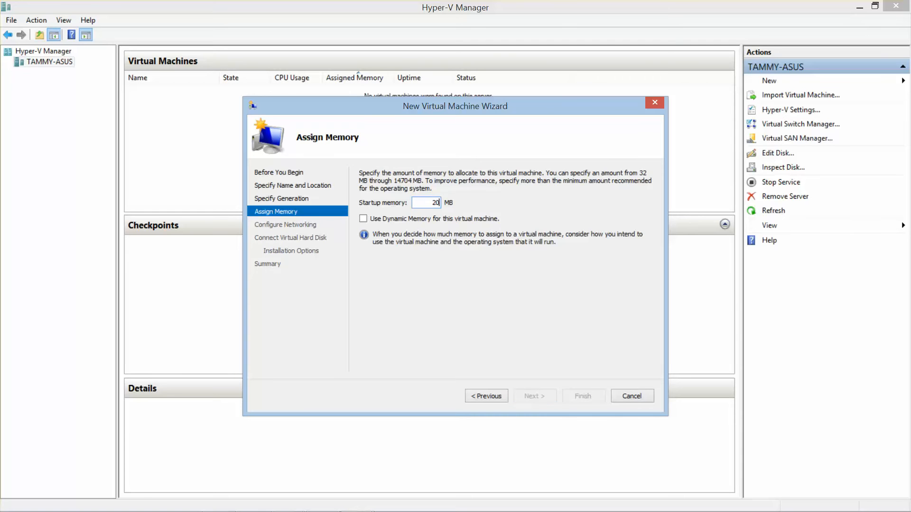
pyautogui.write('4')
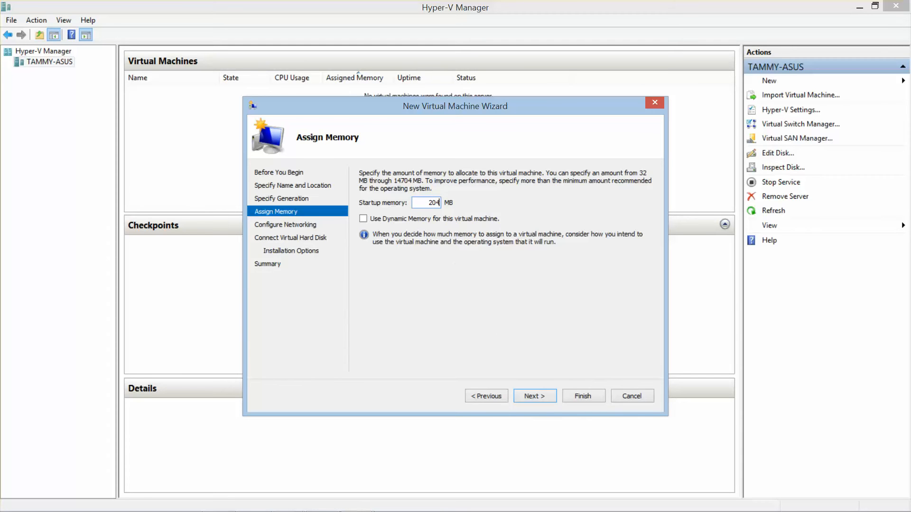
pyautogui.write('8')
pyautogui.press('Tab')
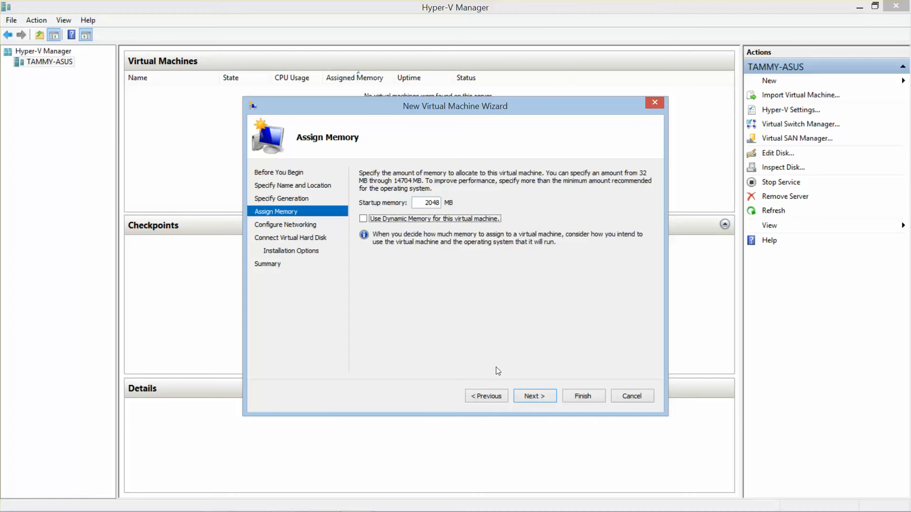
pyautogui.click(362, 219)
pyautogui.moveTo(437, 511)
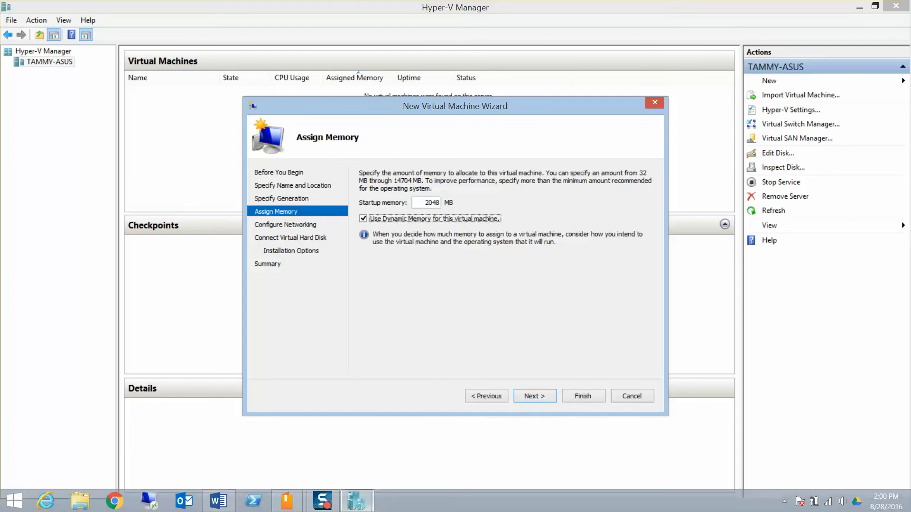
pyautogui.click(218, 501)
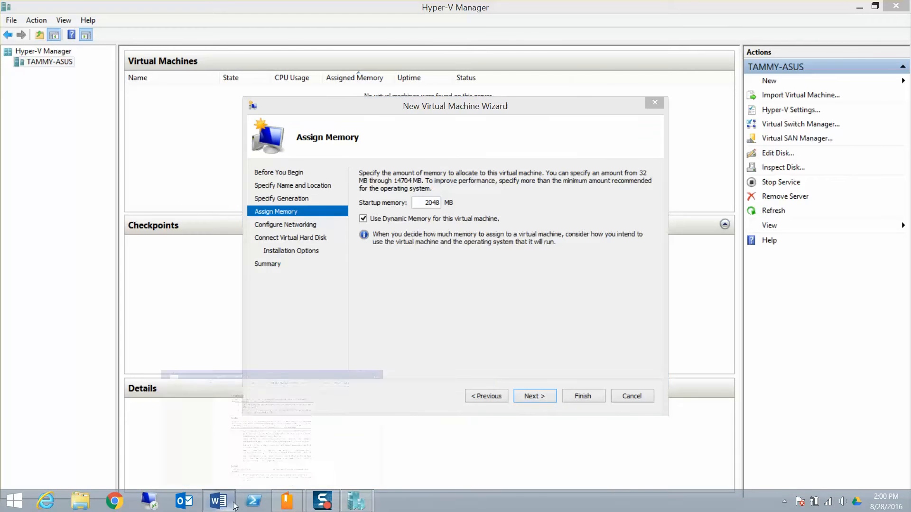
# - Move down through the setup guide past the Hyper-V steps to the Creating a VM (RWDC01) heading
pyautogui.click(622, 313)
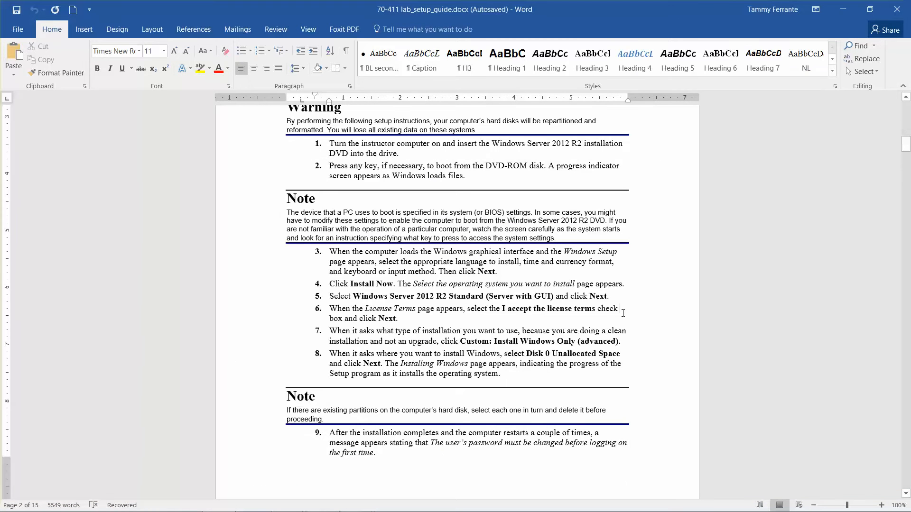
pyautogui.press('Down')
pyautogui.press('Down')
pyautogui.press('Down')
pyautogui.press('Down')
pyautogui.press('Down')
pyautogui.press('Down')
pyautogui.press('Down')
pyautogui.press('Down')
pyautogui.press('Down')
pyautogui.press('Down')
pyautogui.press('Down')
pyautogui.press('Down')
pyautogui.press('Down')
pyautogui.press('Down')
pyautogui.press('Down')
pyautogui.press('Down')
pyautogui.press('Down')
pyautogui.press('Down')
pyautogui.press('Down')
pyautogui.press('Down')
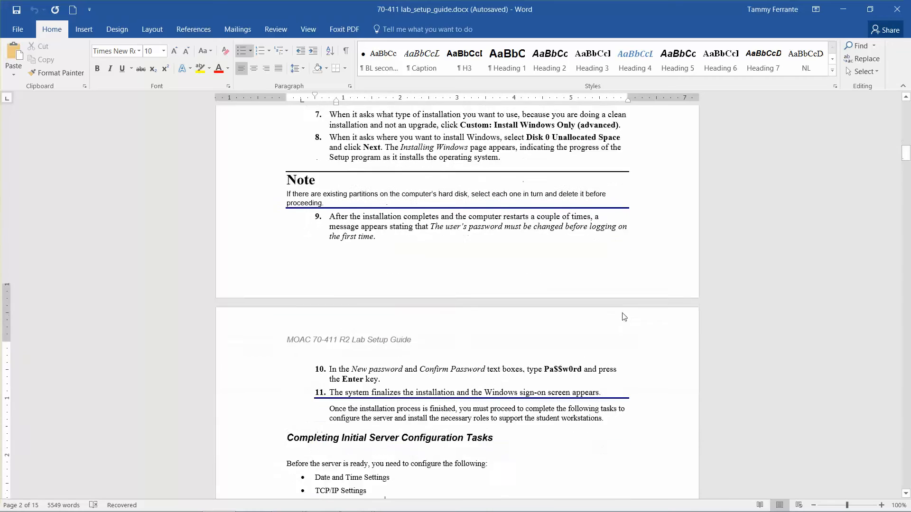
pyautogui.press('Down')
pyautogui.press('Down')
pyautogui.press('Down')
pyautogui.press('Down')
pyautogui.press('Down')
pyautogui.press('Down')
pyautogui.press('Down')
pyautogui.press('Down')
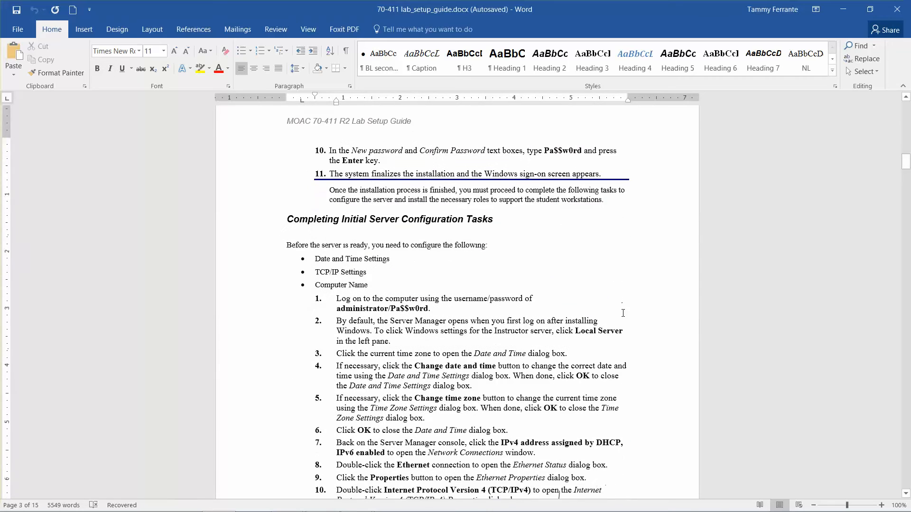
pyautogui.press('Down')
pyautogui.press('Down')
pyautogui.press('Down')
pyautogui.press('Down')
pyautogui.press('Down')
pyautogui.press('Down')
pyautogui.press('Down')
pyautogui.press('Down')
pyautogui.press('Down')
pyautogui.press('Down')
pyautogui.press('Down')
pyautogui.press('Down')
pyautogui.press('Down')
pyautogui.press('Down')
pyautogui.press('Down')
pyautogui.press('Down')
pyautogui.press('Down')
pyautogui.press('Down')
pyautogui.press('Down')
pyautogui.press('Down')
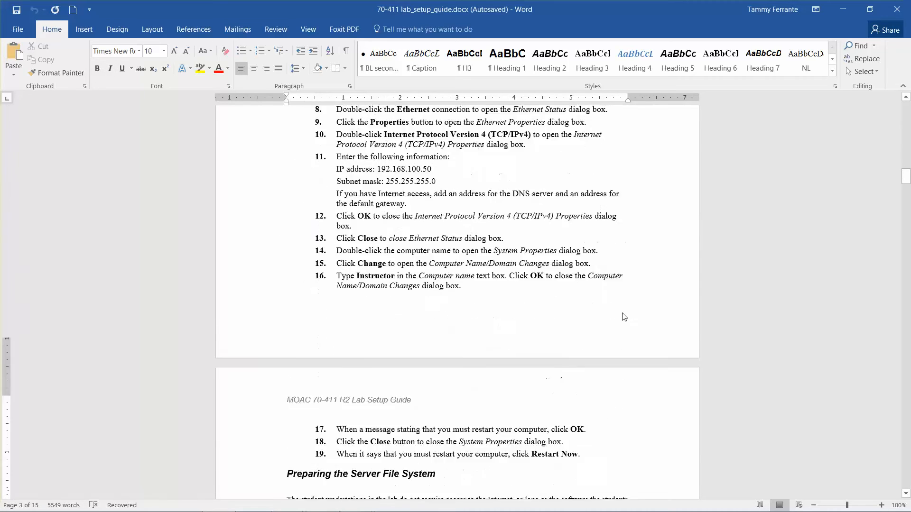
pyautogui.press('Down')
pyautogui.press('Down')
pyautogui.press('Down')
pyautogui.press('Down')
pyautogui.press('Down')
pyautogui.press('Down')
pyautogui.press('Down')
pyautogui.press('Down')
pyautogui.press('Down')
pyautogui.press('Down')
pyautogui.press('Down')
pyautogui.press('Down')
pyautogui.press('Down')
pyautogui.press('Down')
pyautogui.press('Down')
pyautogui.press('Down')
pyautogui.press('Down')
pyautogui.press('Down')
pyautogui.press('Down')
pyautogui.press('Down')
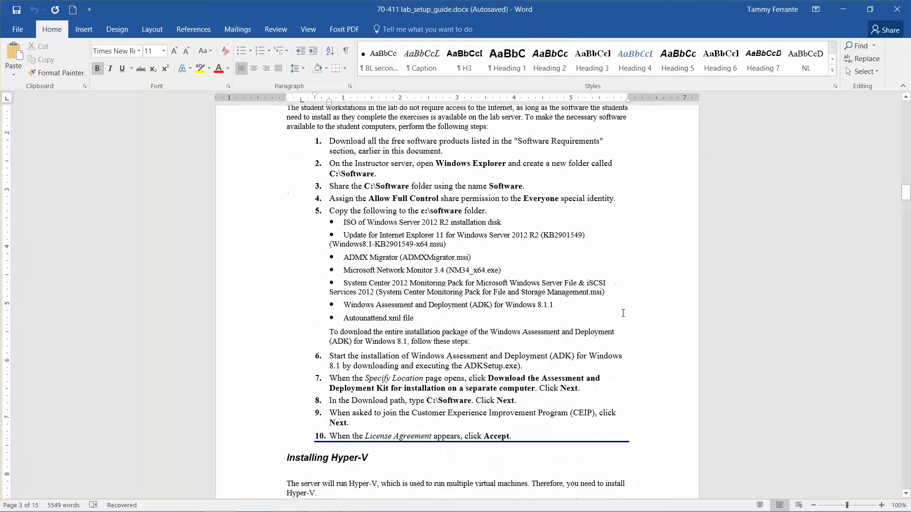
pyautogui.press('Down')
pyautogui.press('Down')
pyautogui.press('Down')
pyautogui.press('Down')
pyautogui.press('Down')
pyautogui.press('Down')
pyautogui.press('Down')
pyautogui.press('Down')
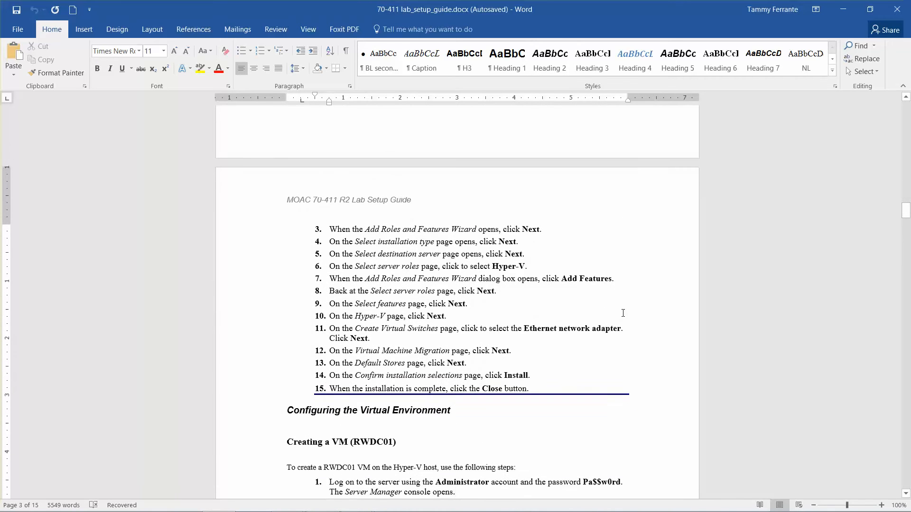
pyautogui.press('Down')
pyautogui.press('Down')
pyautogui.press('Down')
pyautogui.press('Down')
pyautogui.press('Down')
pyautogui.press('Down')
pyautogui.press('Down')
pyautogui.press('Down')
pyautogui.press('Down')
pyautogui.press('Down')
pyautogui.press('Down')
pyautogui.press('Down')
pyautogui.press('Down')
pyautogui.press('Down')
pyautogui.press('Down')
pyautogui.press('Down')
pyautogui.press('Down')
pyautogui.press('Down')
pyautogui.press('Down')
pyautogui.press('Down')
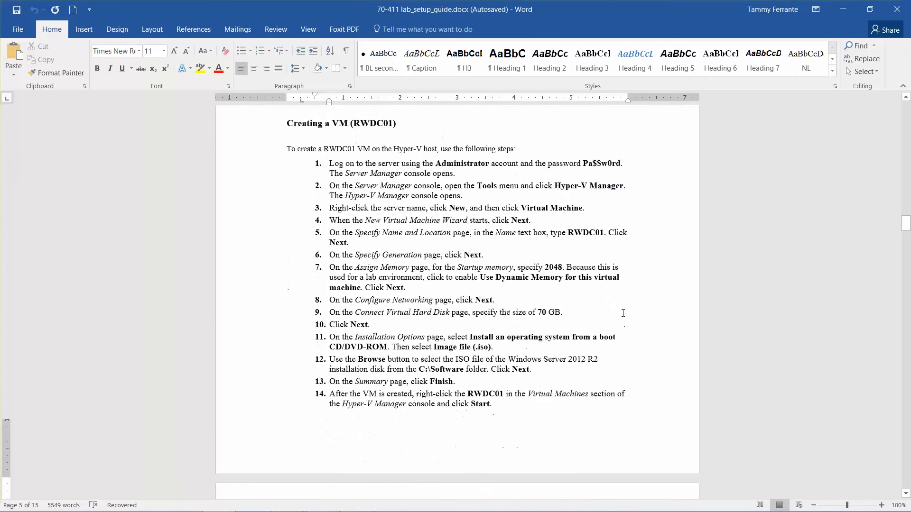
pyautogui.press('Up')
pyautogui.press('Up')
pyautogui.press('Up')
pyautogui.press('Up')
pyautogui.press('Up')
pyautogui.press('Up')
pyautogui.press('Up')
pyautogui.press('Up')
pyautogui.press('Up')
pyautogui.press('Up')
pyautogui.press('Up')
pyautogui.press('Up')
pyautogui.press('Up')
pyautogui.press('Up')
pyautogui.press('Up')
pyautogui.press('Up')
pyautogui.press('Up')
pyautogui.press('Up')
pyautogui.press('Up')
pyautogui.press('Up')
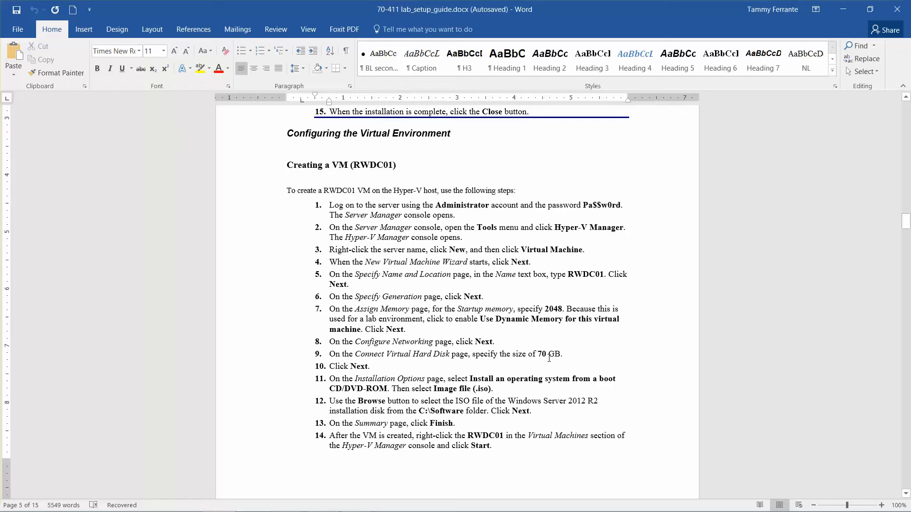
# - Return to the New Virtual Machine wizard and connect the VM to Contoso_INT
pyautogui.click(838, 13)
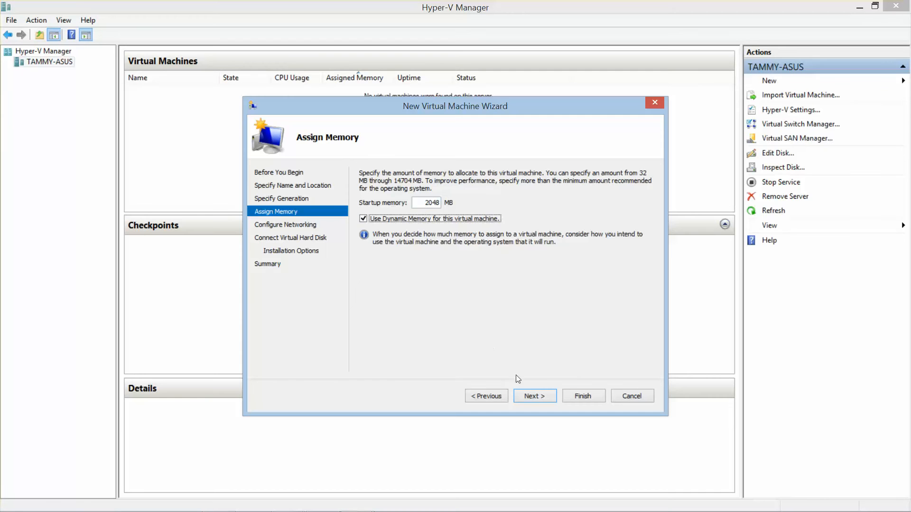
pyautogui.click(536, 396)
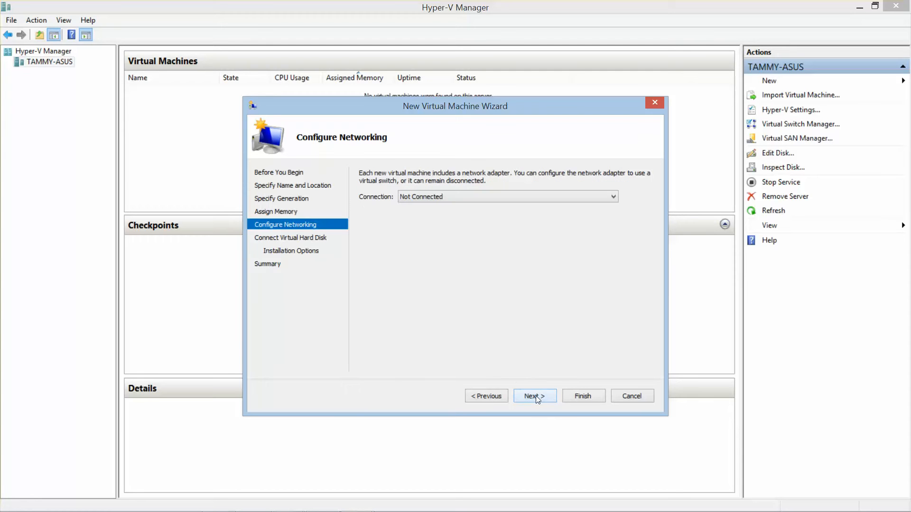
pyautogui.click(487, 201)
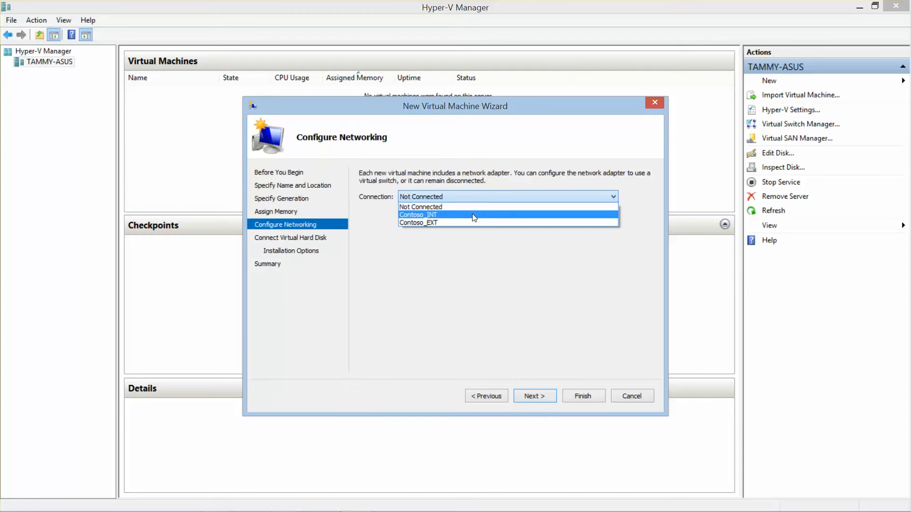
pyautogui.click(474, 213)
# - Change the virtual hard disk size from 127 GB to 70 GB
pyautogui.click(534, 396)
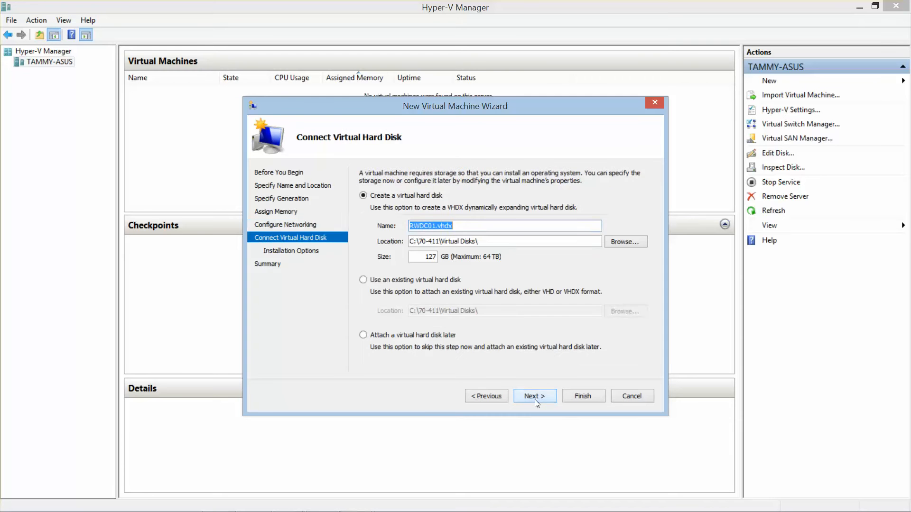
pyautogui.moveTo(420, 257); pyautogui.dragTo(482, 263)
pyautogui.write('70')
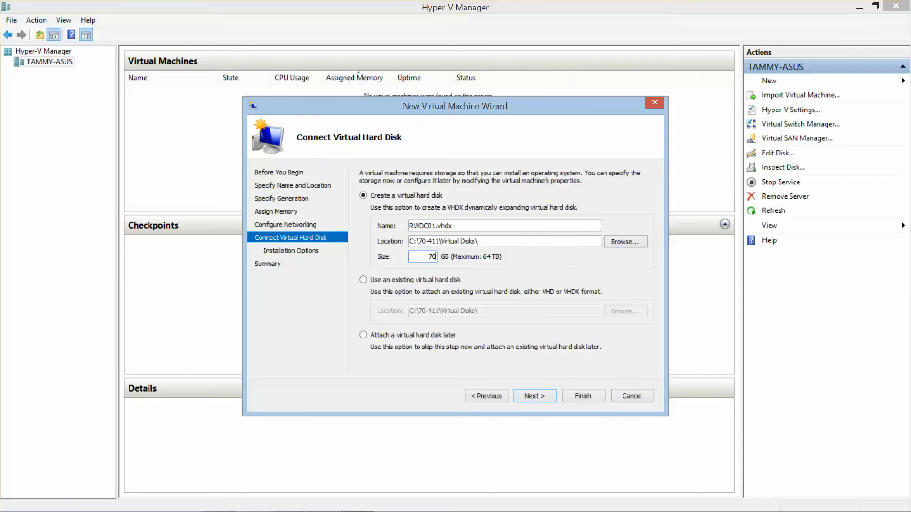
# - Choose to install the OS from a bootable CD/DVD-ROM using an ISO image file
pyautogui.click(540, 396)
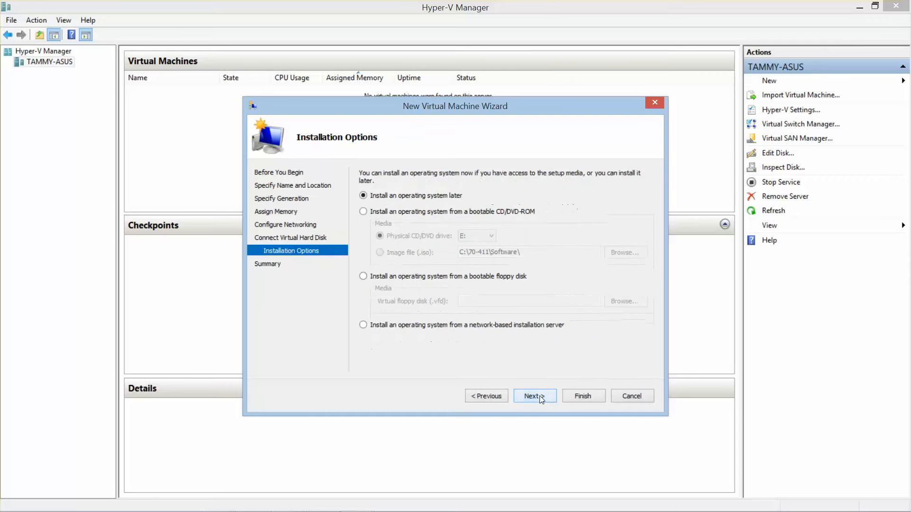
pyautogui.click(367, 213)
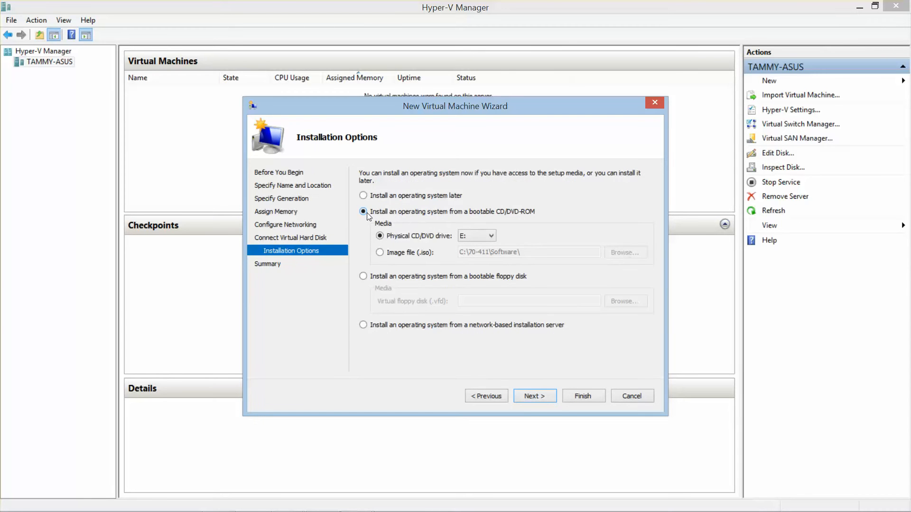
pyautogui.click(380, 253)
pyautogui.click(625, 252)
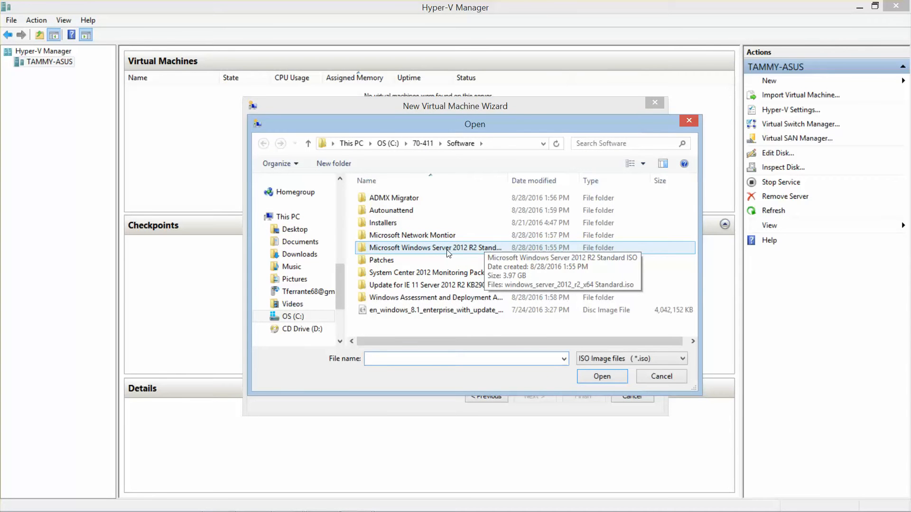
# - Pick the Windows Server 2012 R2 Standard ISO as installation media and finish creating RWDC01
pyautogui.doubleClick(448, 252)
pyautogui.click(403, 198)
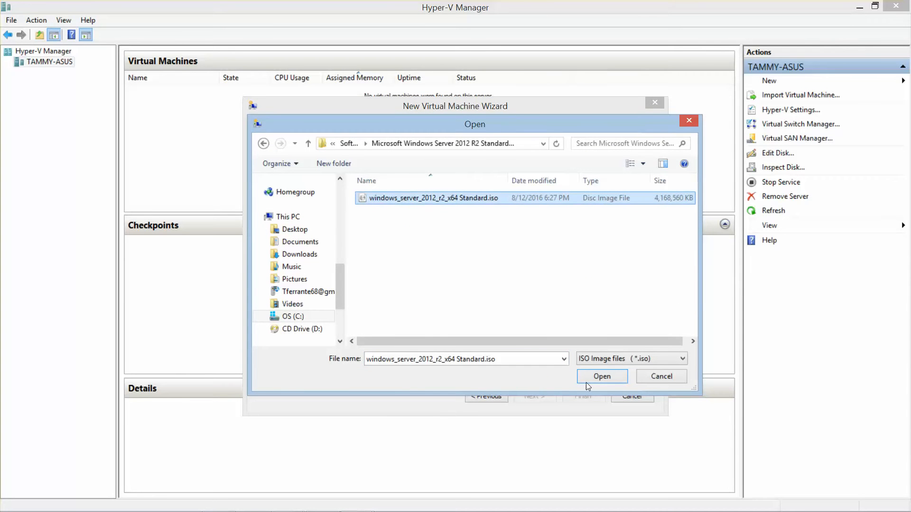
pyautogui.click(602, 376)
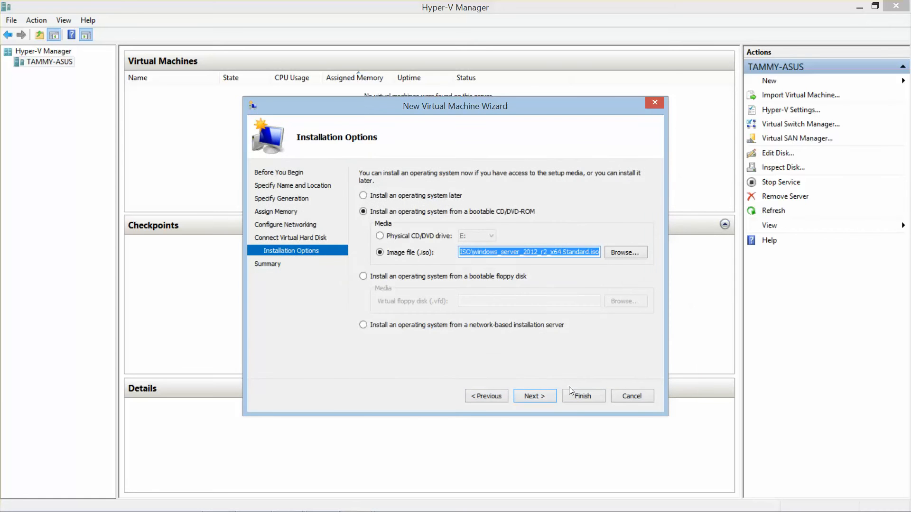
pyautogui.click(550, 397)
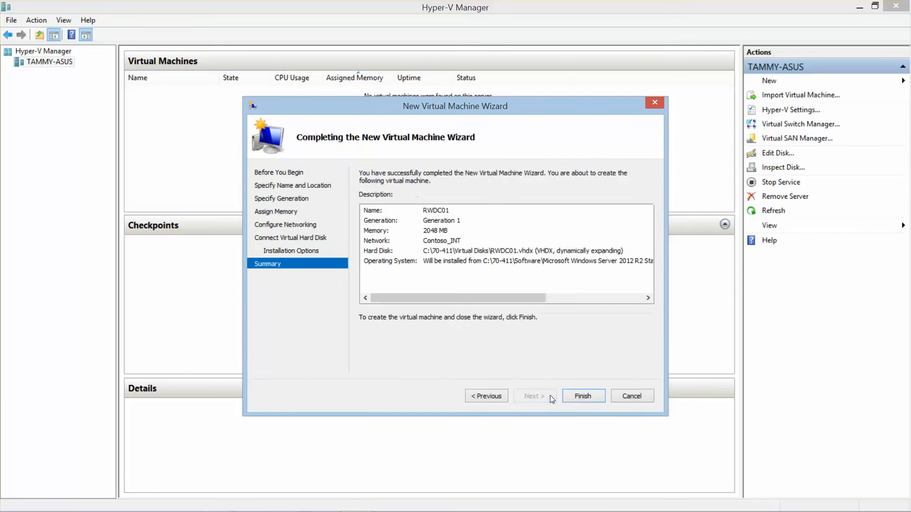
pyautogui.click(590, 397)
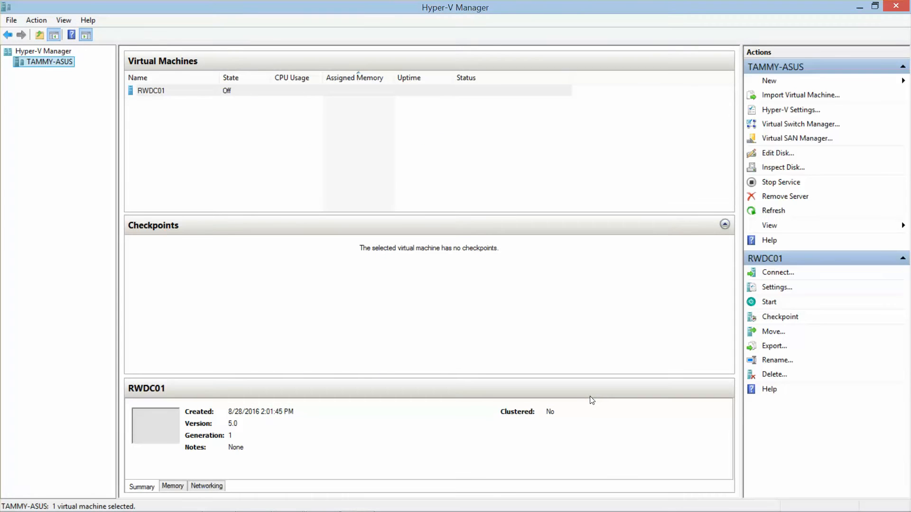
# - Connect to RWDC01, start it, and move its window to the left while it boots
pyautogui.doubleClick(157, 91)
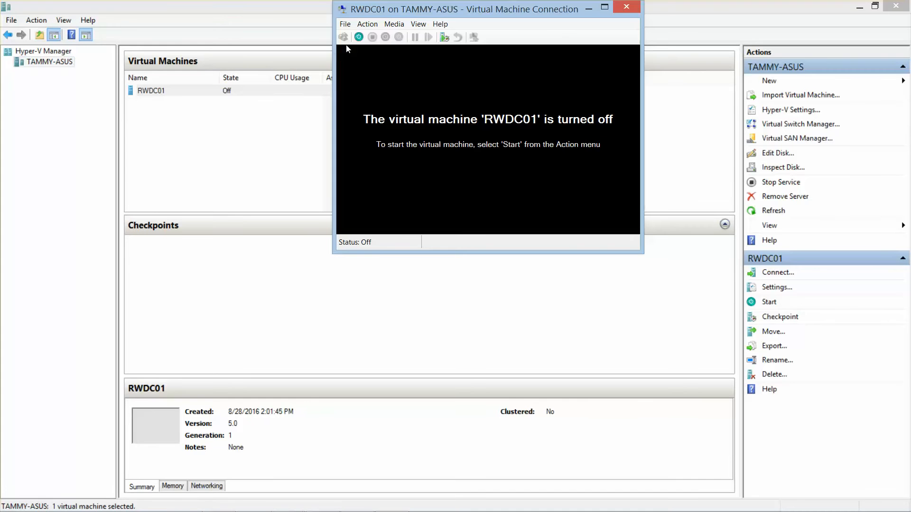
pyautogui.click(358, 38)
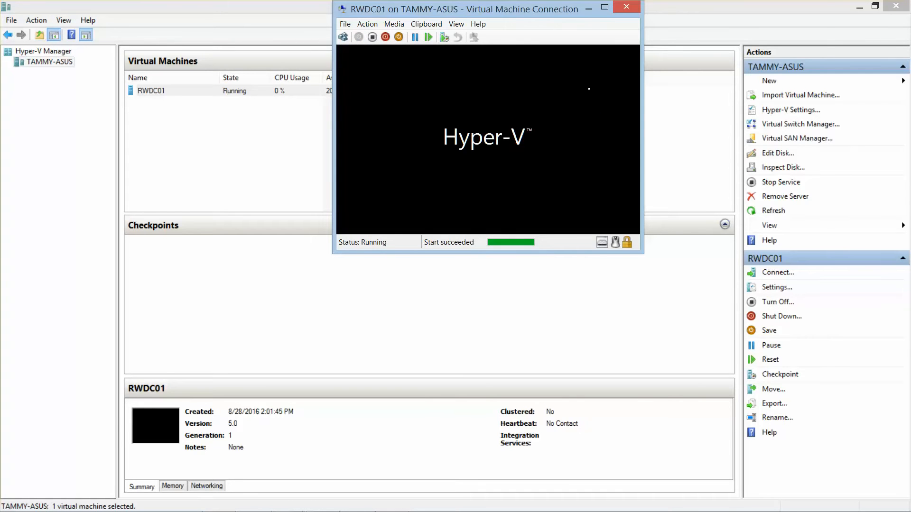
pyautogui.moveTo(548, 10); pyautogui.dragTo(216, 11)
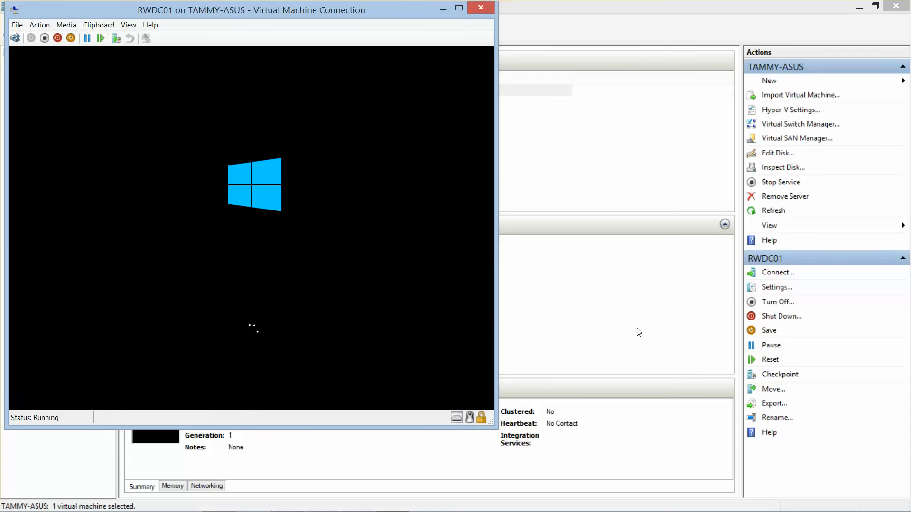
pyautogui.moveTo(641, 511)
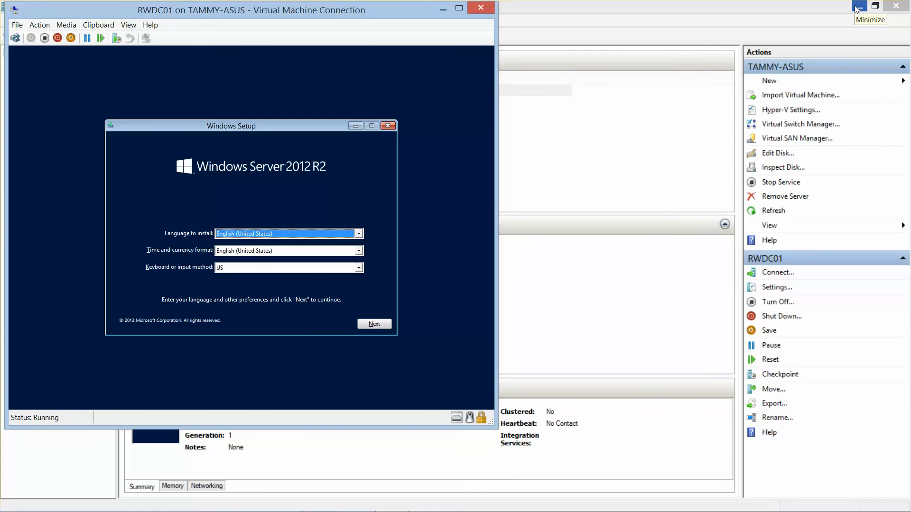
# - Minimize Hyper-V Manager, accept the default language and keyboard settings, and start installing Windows
pyautogui.click(858, 6)
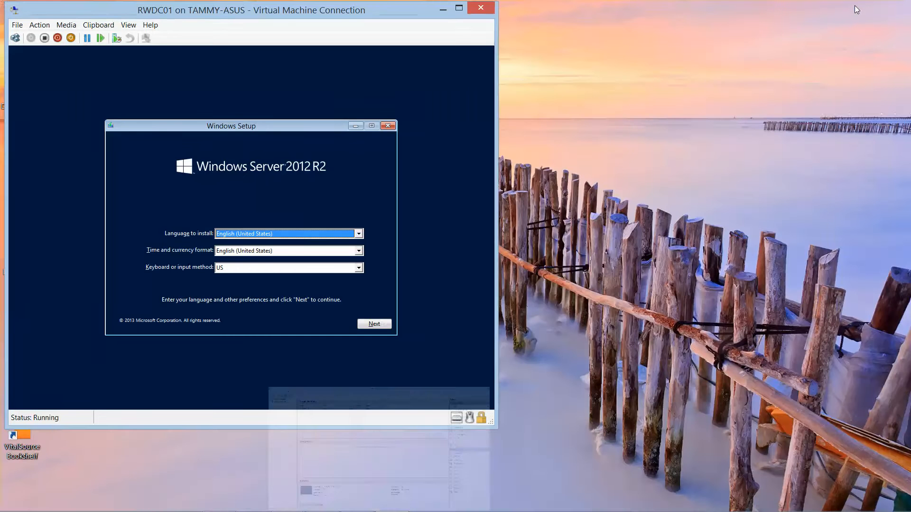
pyautogui.click(131, 27)
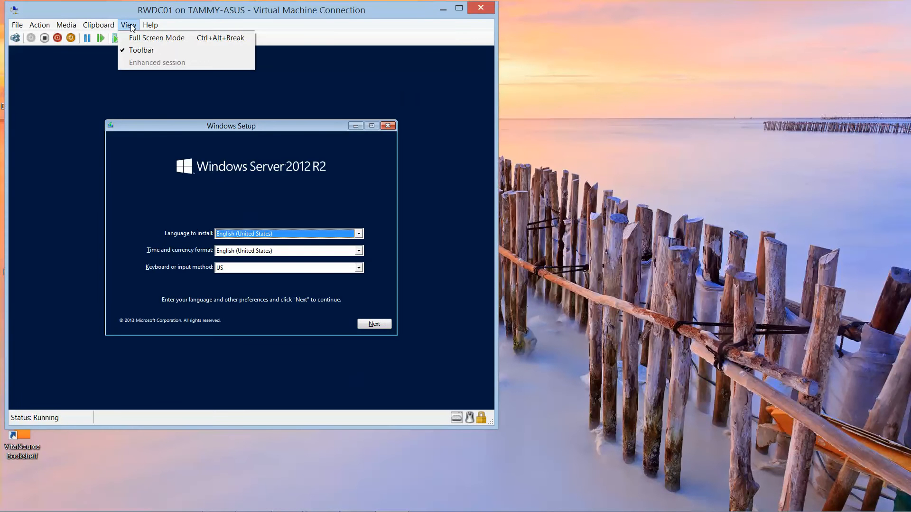
pyautogui.click(204, 21)
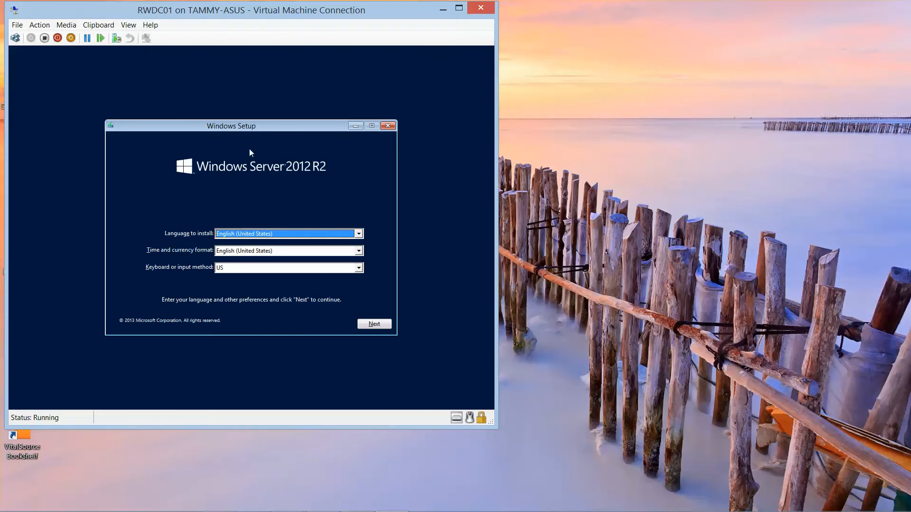
pyautogui.click(377, 328)
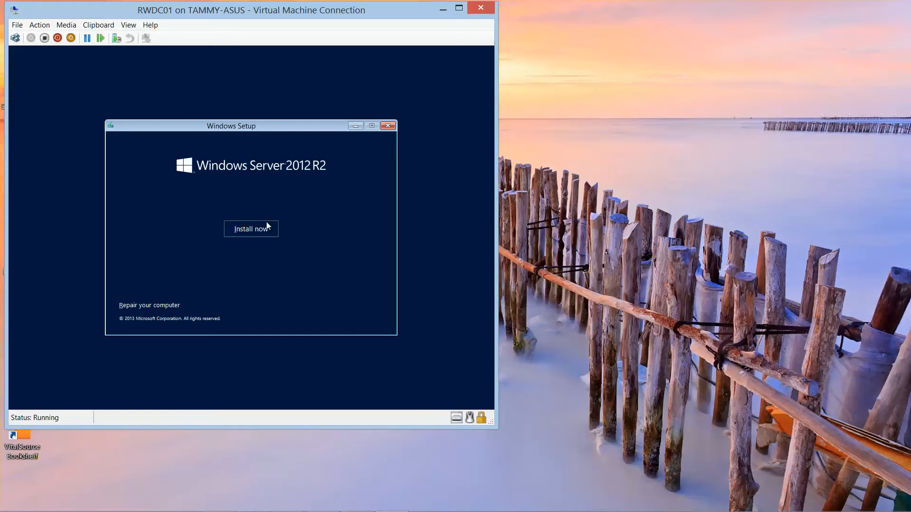
pyautogui.click(250, 229)
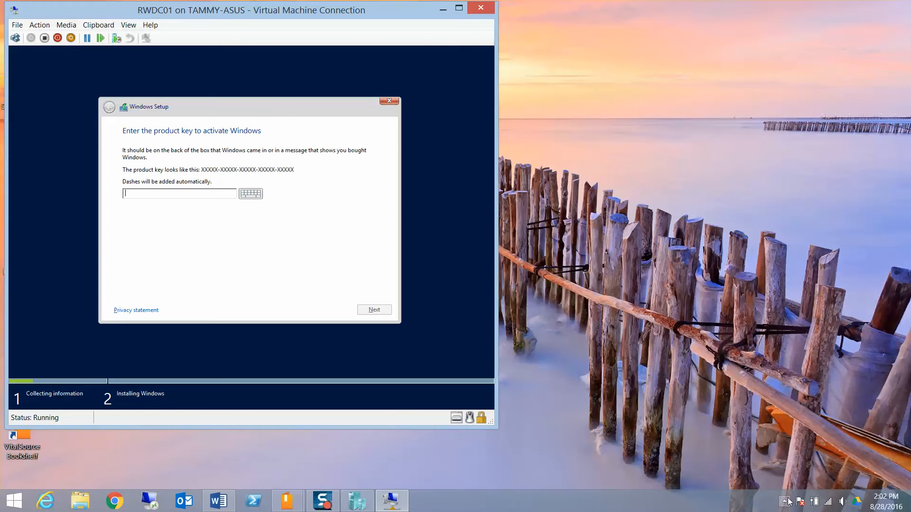
# - Select the Windows Server 2012 R2 Standard (Server with a GUI) edition
pyautogui.click(785, 501)
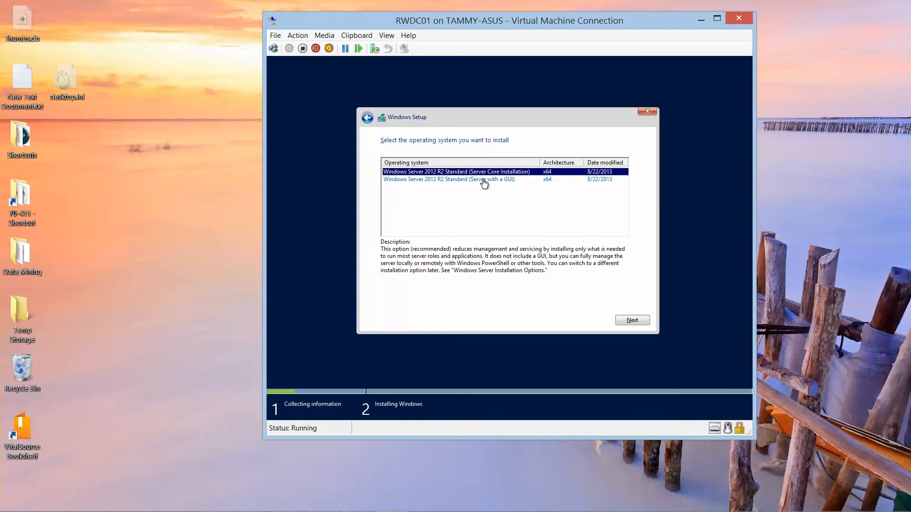
pyautogui.click(484, 181)
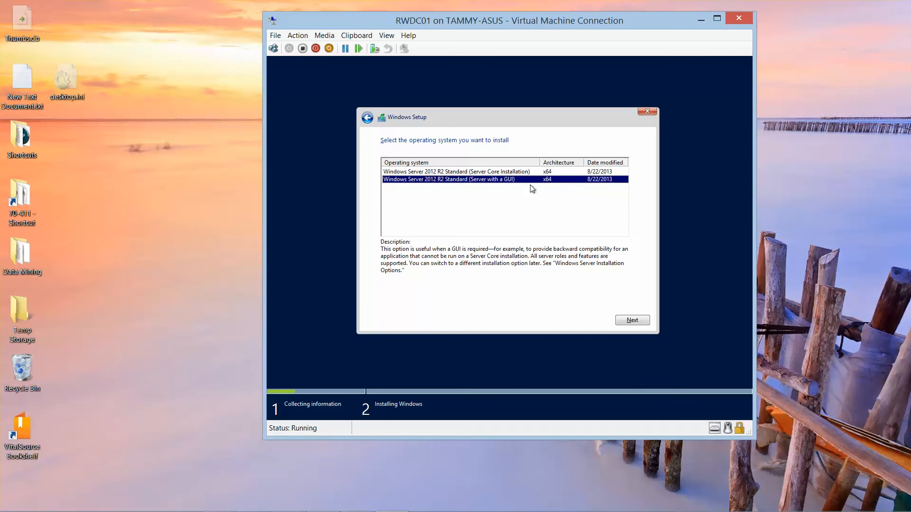
pyautogui.click(632, 321)
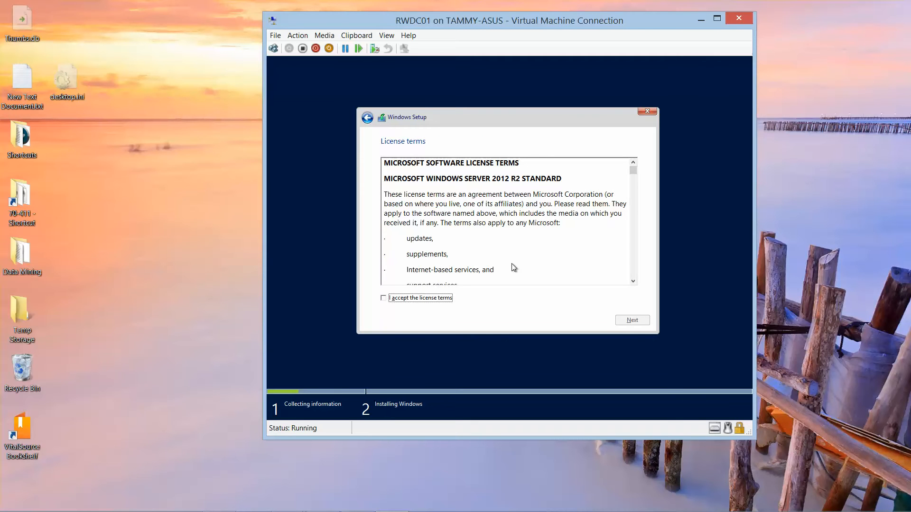
# - Accept the license and do a custom install onto Drive 0's unallocated space
pyautogui.click(383, 298)
pyautogui.click(631, 321)
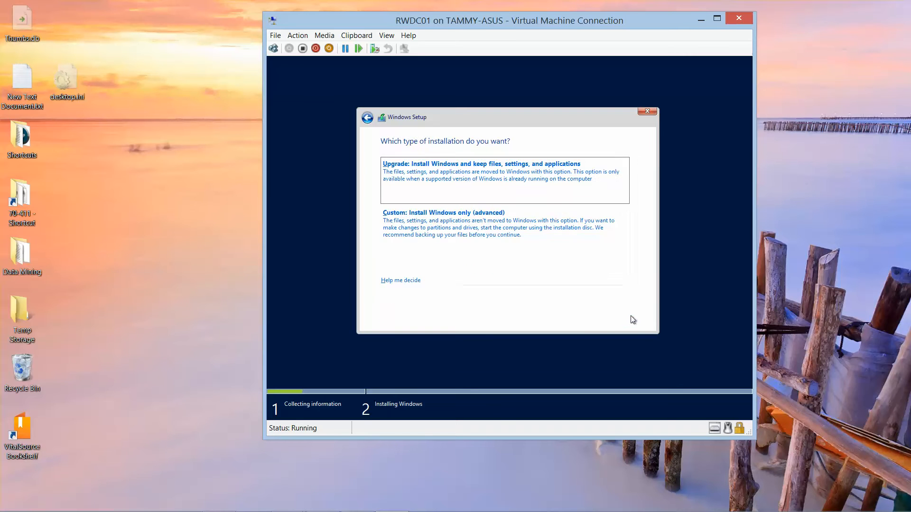
pyautogui.click(454, 220)
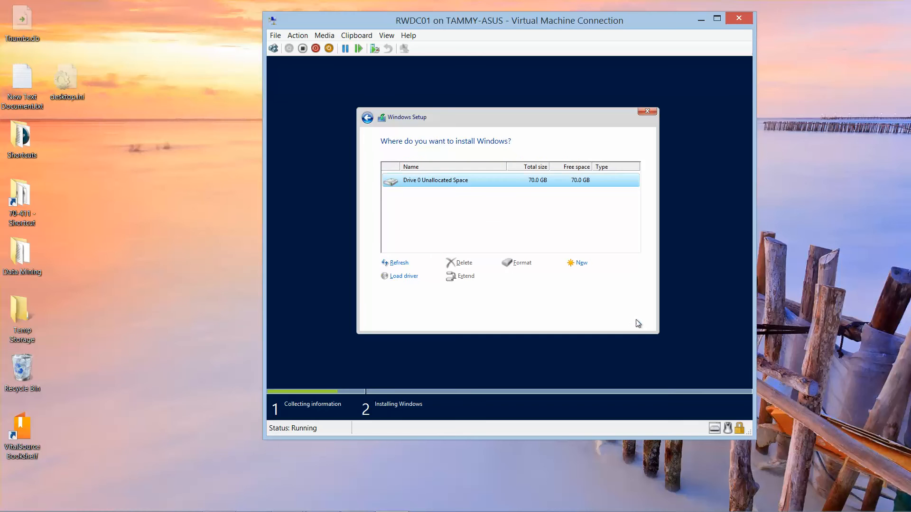
pyautogui.click(637, 322)
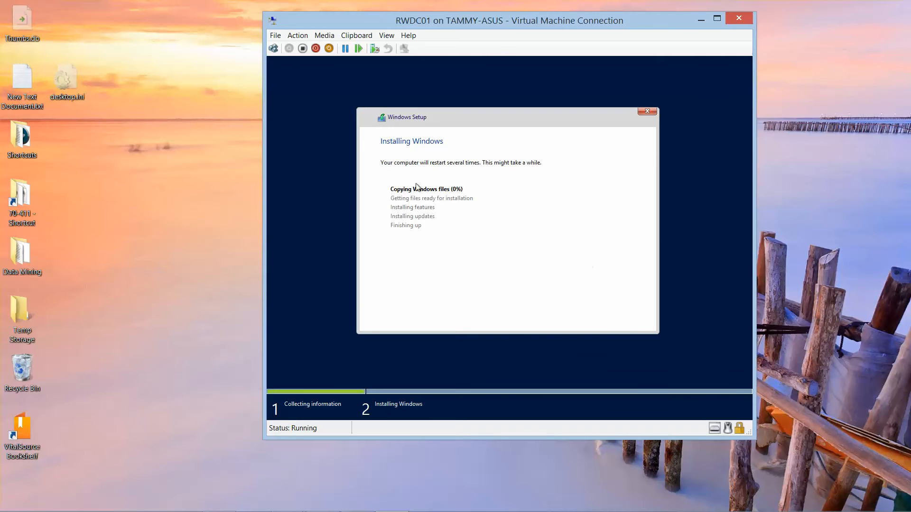
# - Enter and confirm the Administrator password, revealing both entries to check them, then finish
pyautogui.moveTo(623, 510)
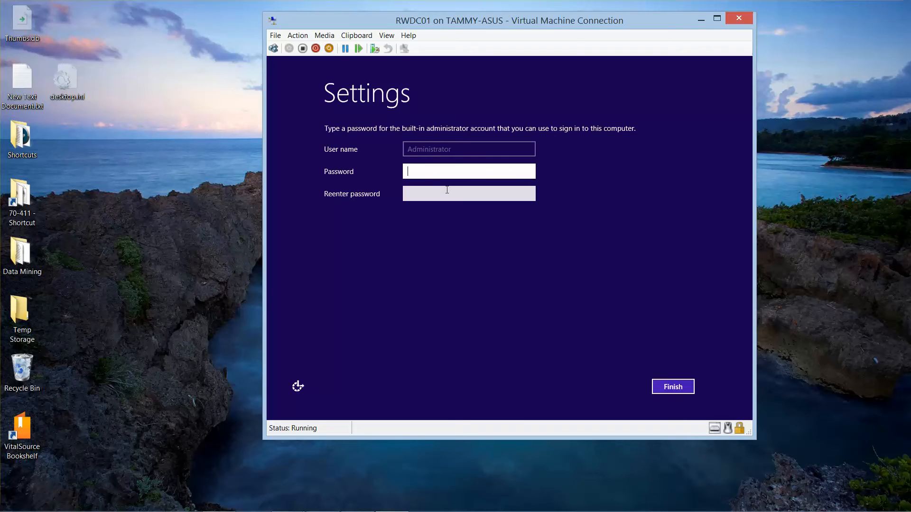
pyautogui.write('Pa$$w0rd')
pyautogui.click(529, 171)
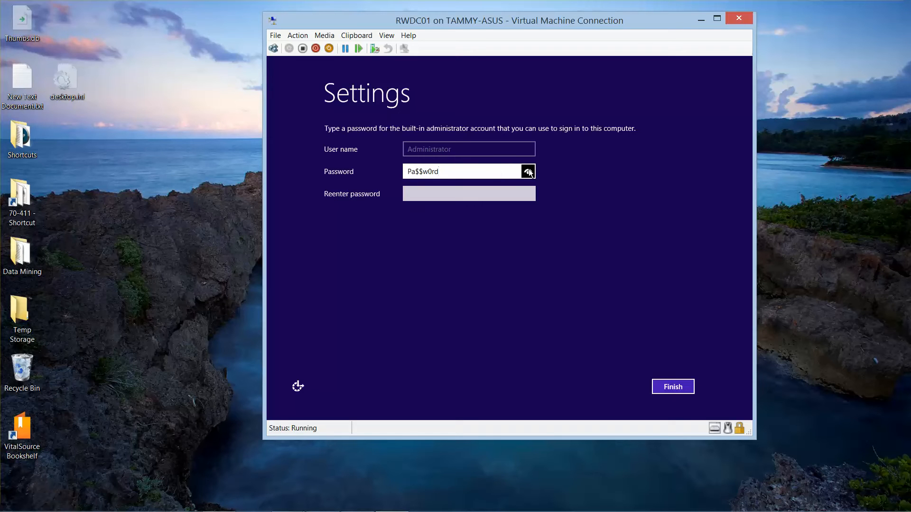
pyautogui.click(437, 191)
pyautogui.write('Pa')
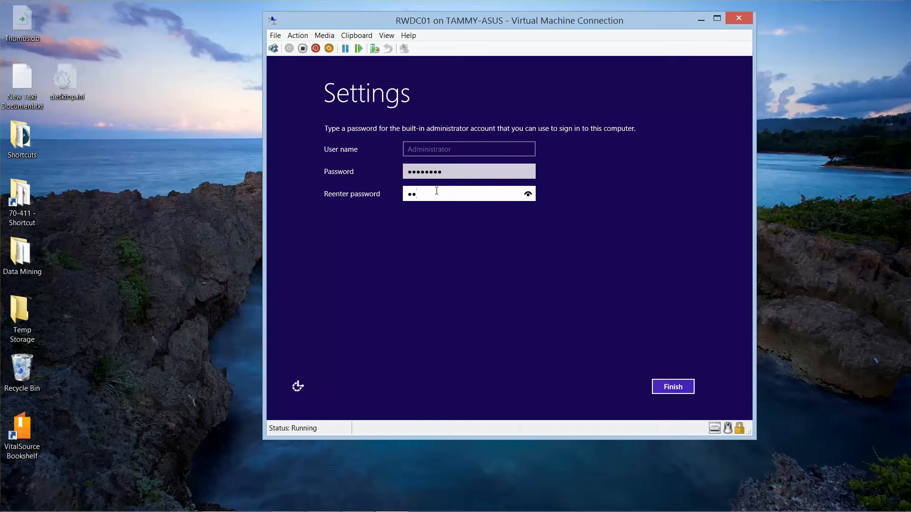
pyautogui.write('$$w0rd')
pyautogui.click(530, 194)
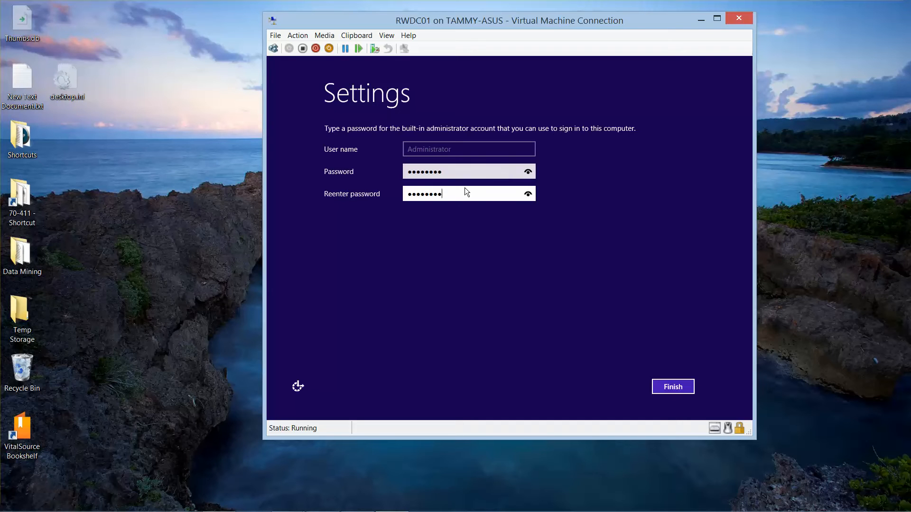
pyautogui.click(672, 387)
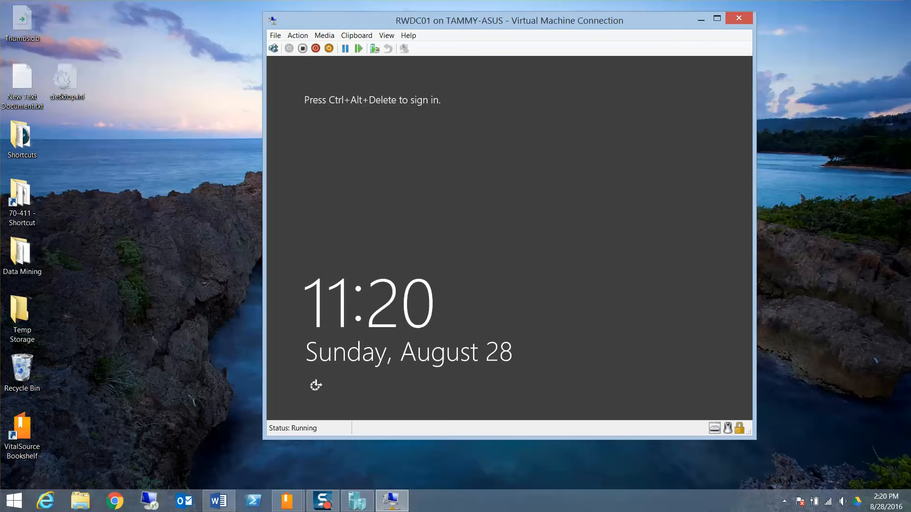
# - Sign in as Administrator and reconnect to RWDC01 at 1440 by 900 display size
pyautogui.click(274, 51)
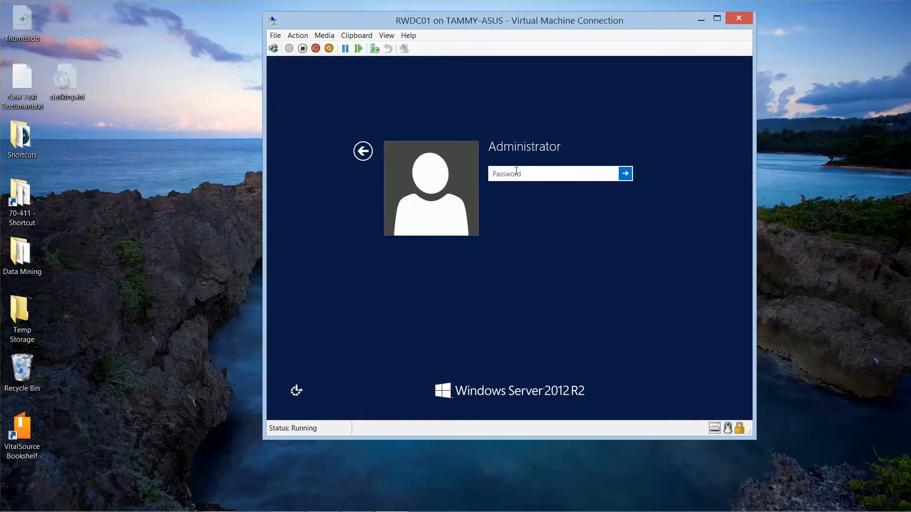
pyautogui.write('Pa$$w0rd')
pyautogui.press('Return')
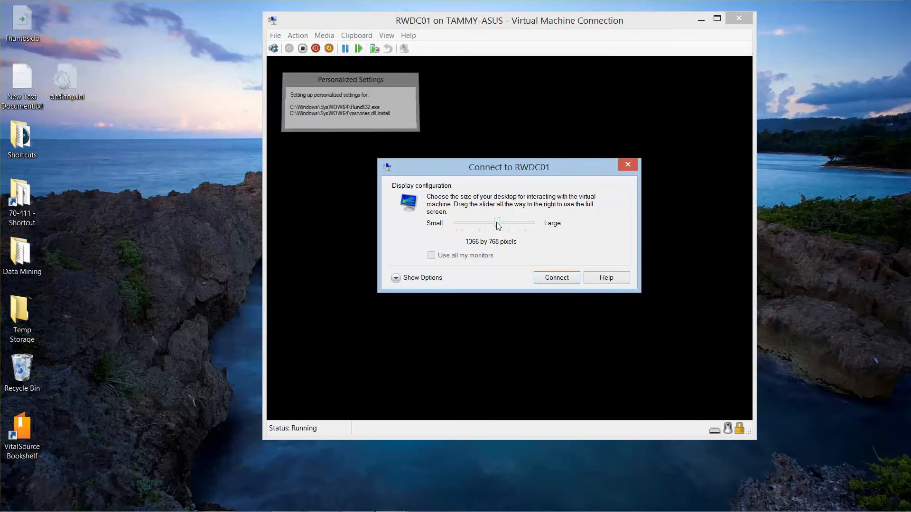
pyautogui.moveTo(496, 223); pyautogui.dragTo(503, 225)
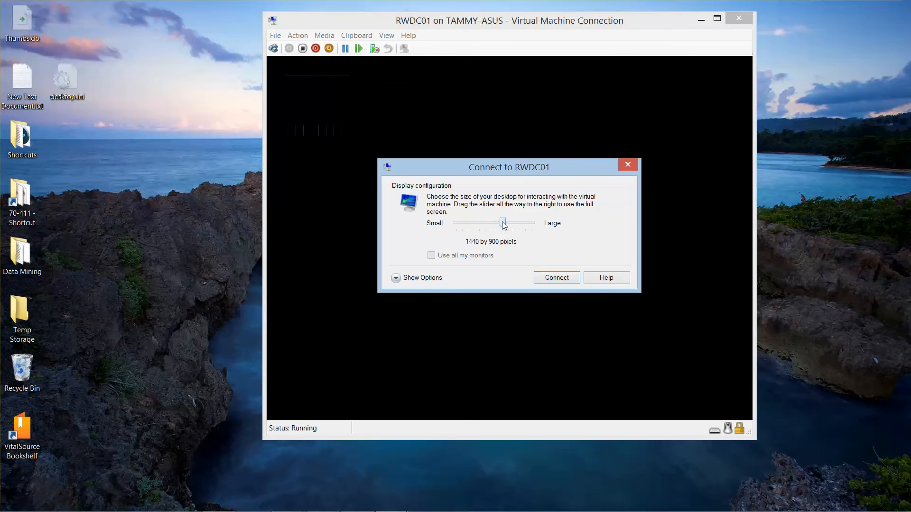
pyautogui.click(553, 279)
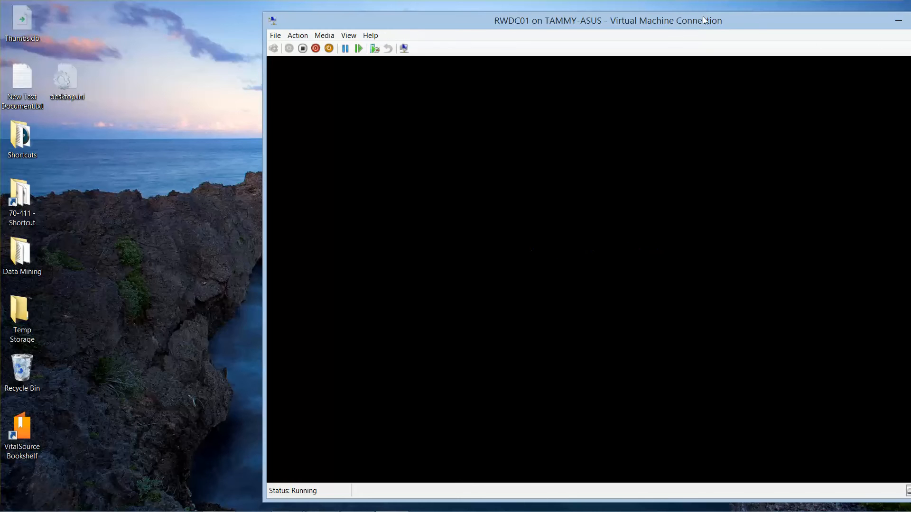
# - Move the enlarged VM window left and sign in again with the Administrator password
pyautogui.moveTo(702, 18); pyautogui.dragTo(447, 10)
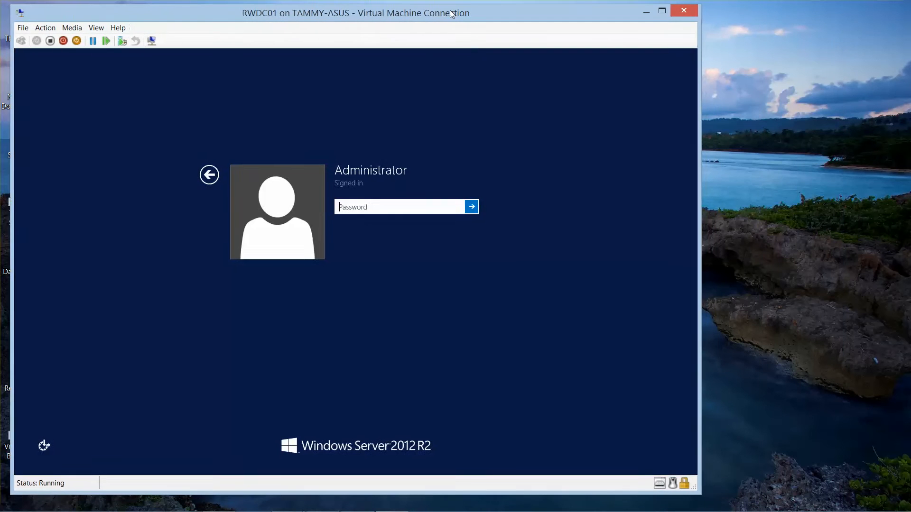
pyautogui.write('Pa')
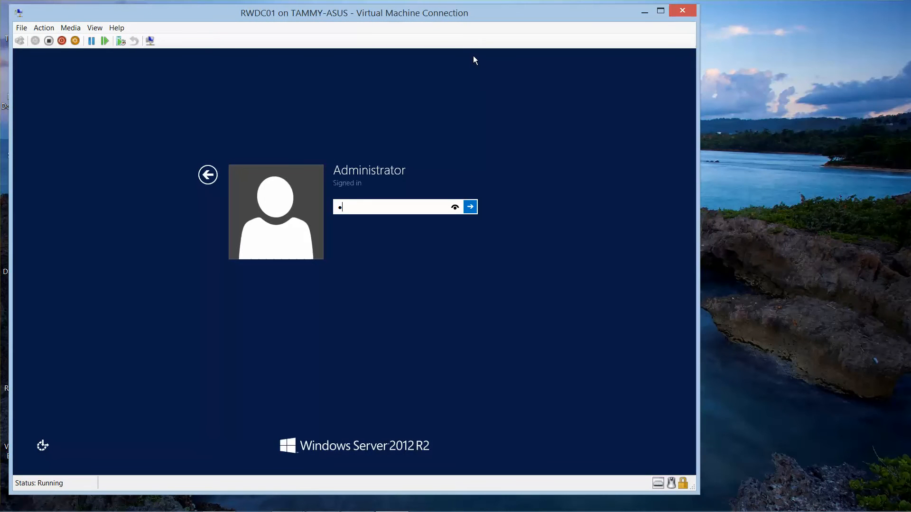
pyautogui.write('$')
pyautogui.press('BackSpace')
pyautogui.press('BackSpace')
pyautogui.press('BackSpace')
pyautogui.write('Pa$$w0rd')
pyautogui.click(470, 207)
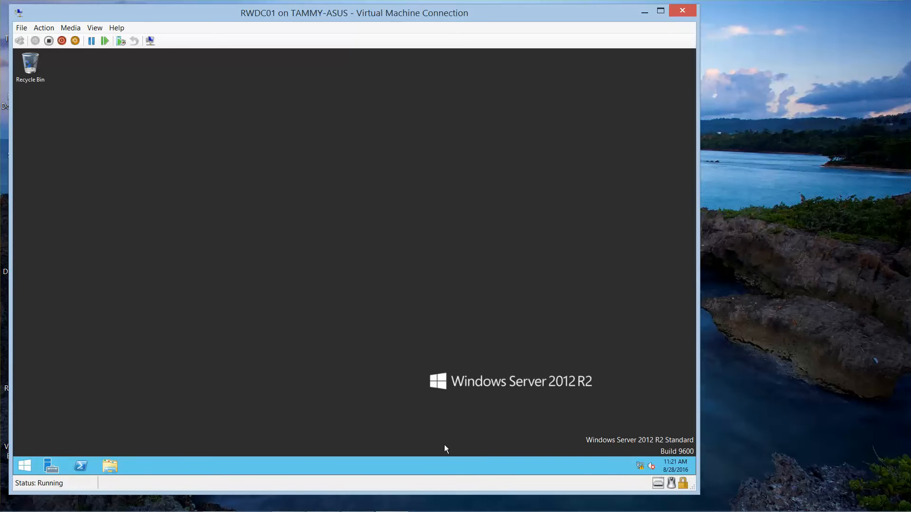
pyautogui.moveTo(622, 511)
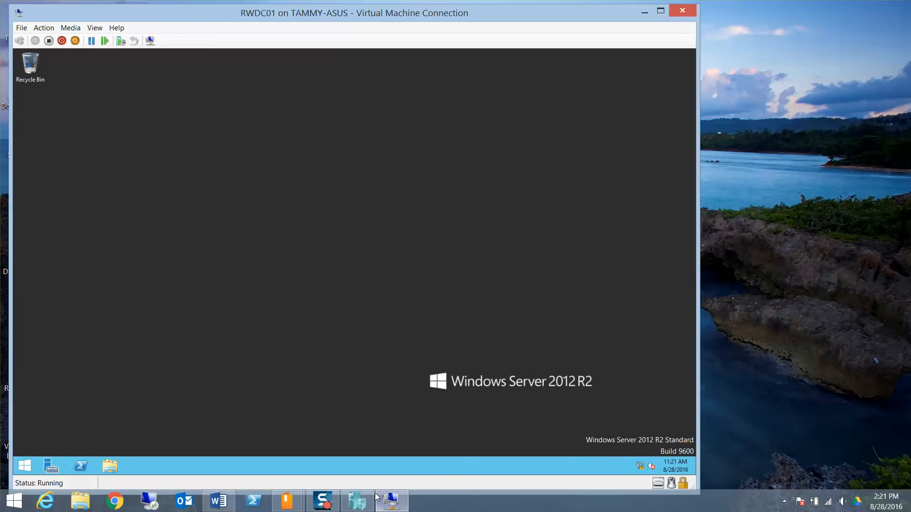
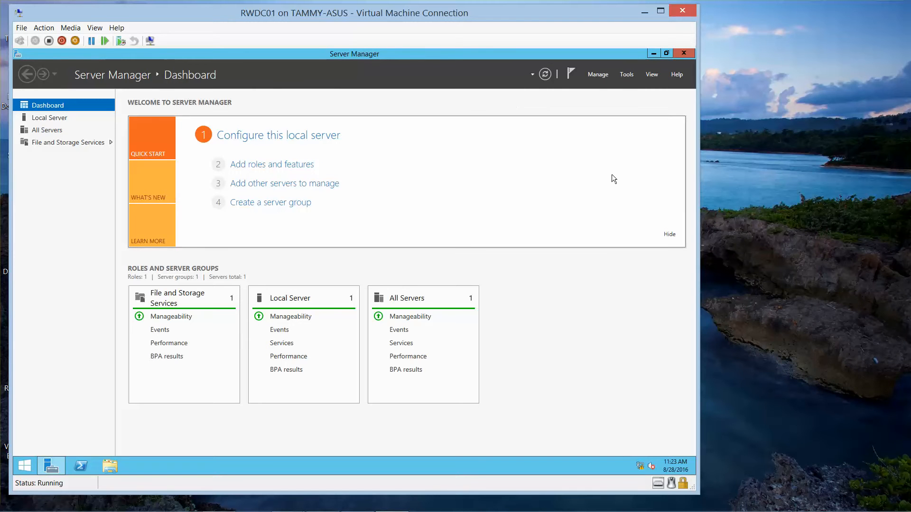
# - Change the Local Server's time zone to (UTC-05:00) Eastern Time (US & Canada)
pyautogui.click(59, 122)
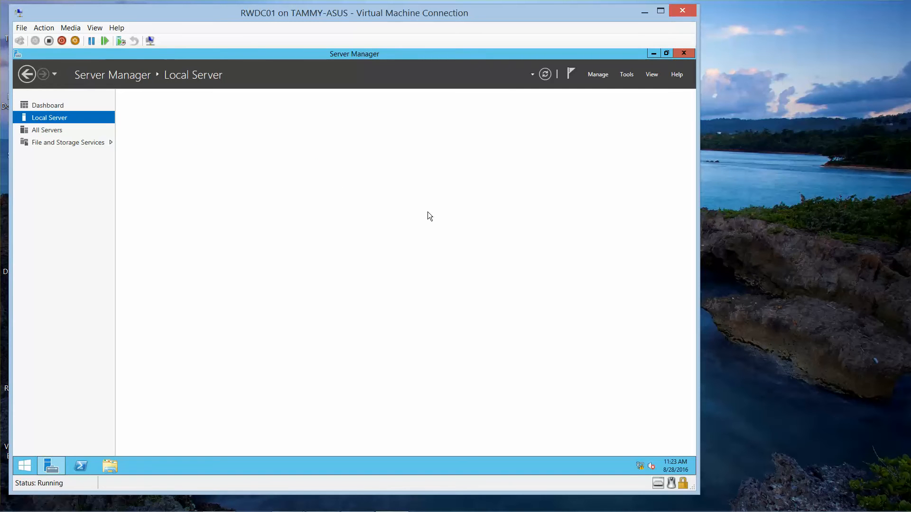
pyautogui.moveTo(676, 511)
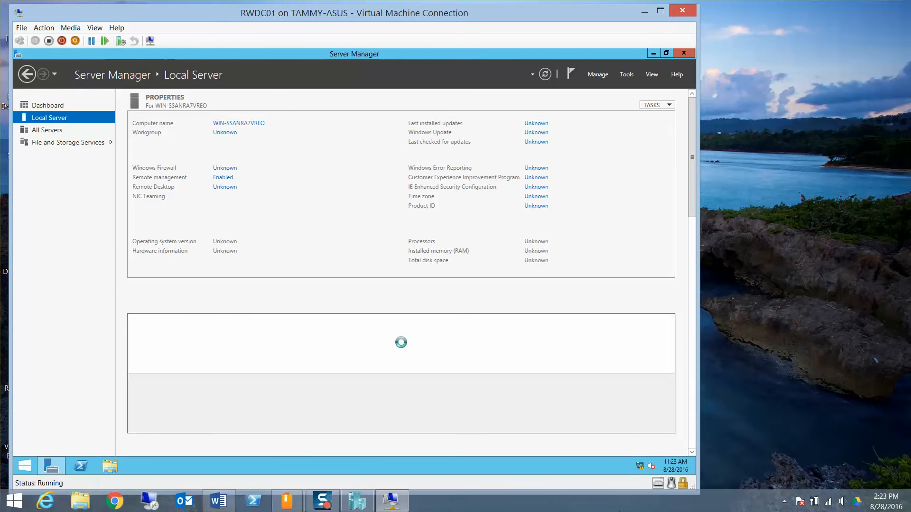
pyautogui.click(784, 502)
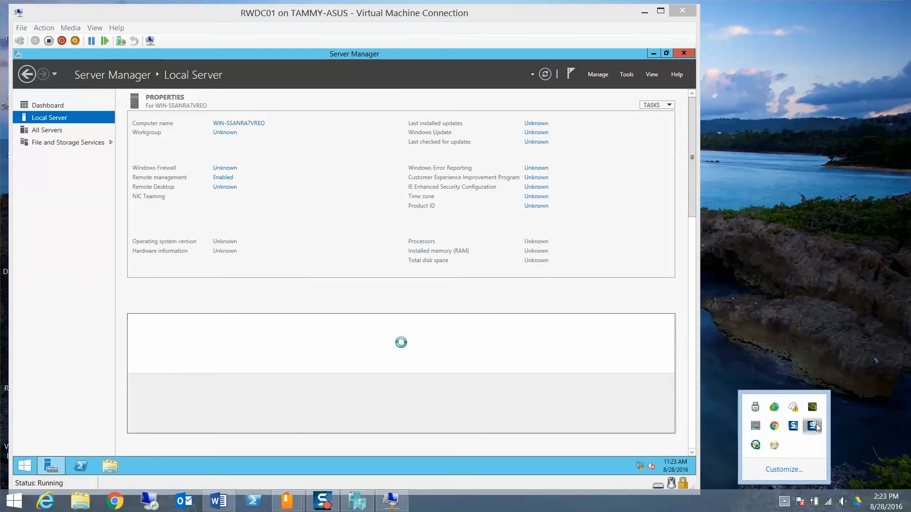
pyautogui.click(814, 427)
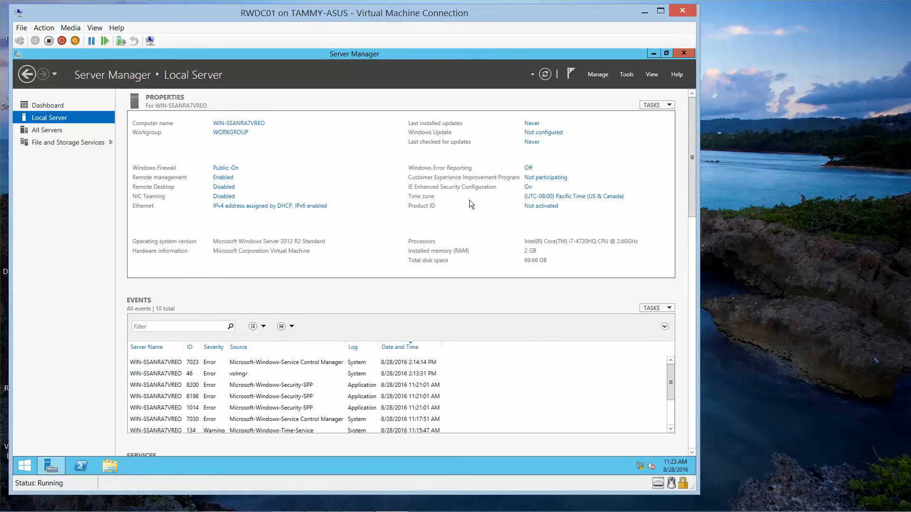
pyautogui.click(587, 197)
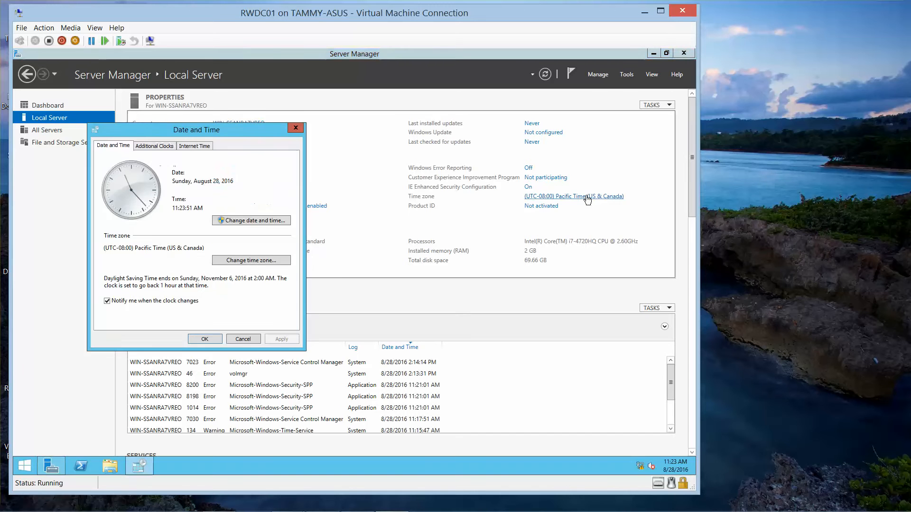
pyautogui.click(257, 261)
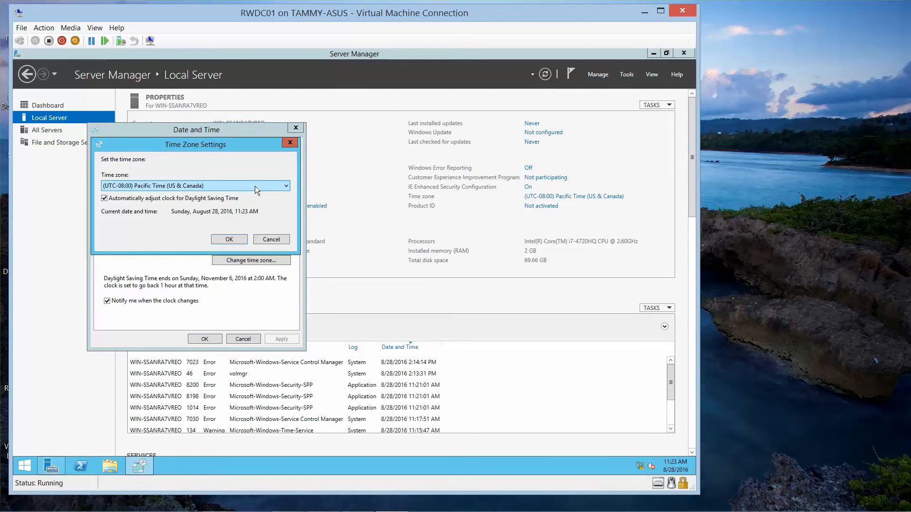
pyautogui.click(255, 186)
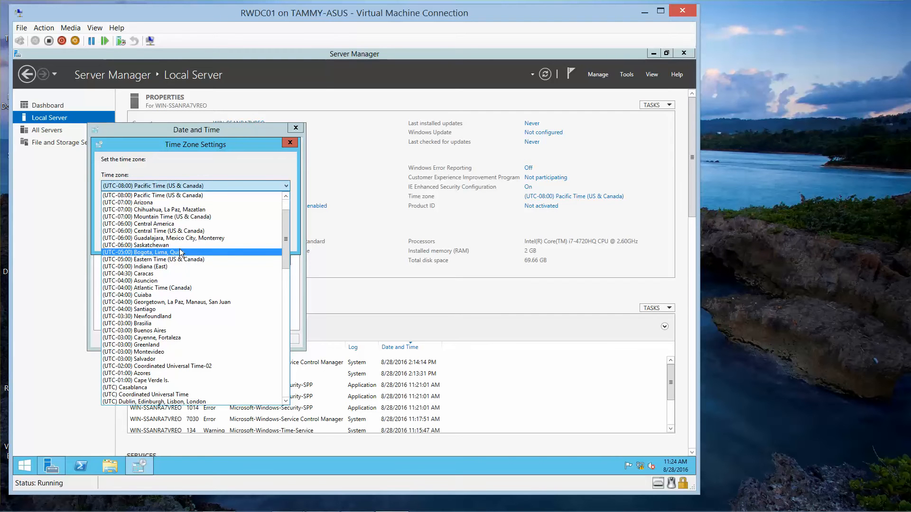
pyautogui.click(286, 194)
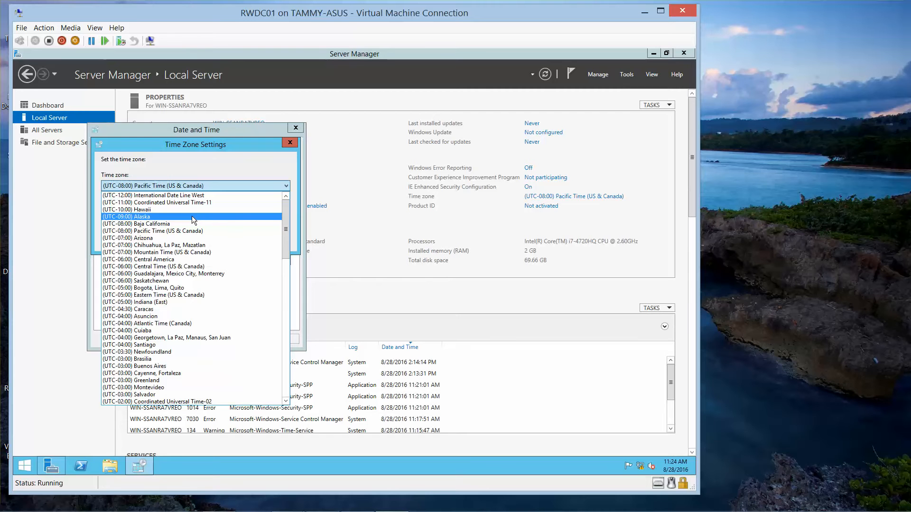
pyautogui.click(177, 295)
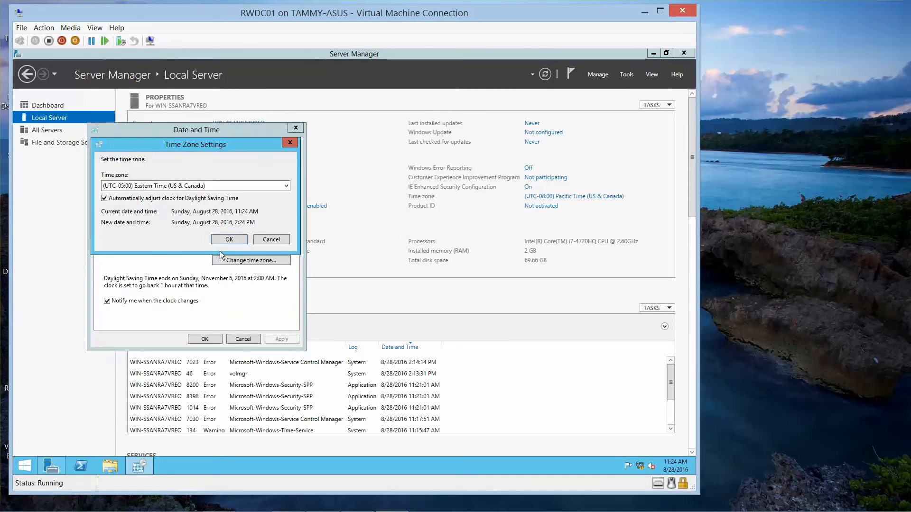
pyautogui.click(226, 241)
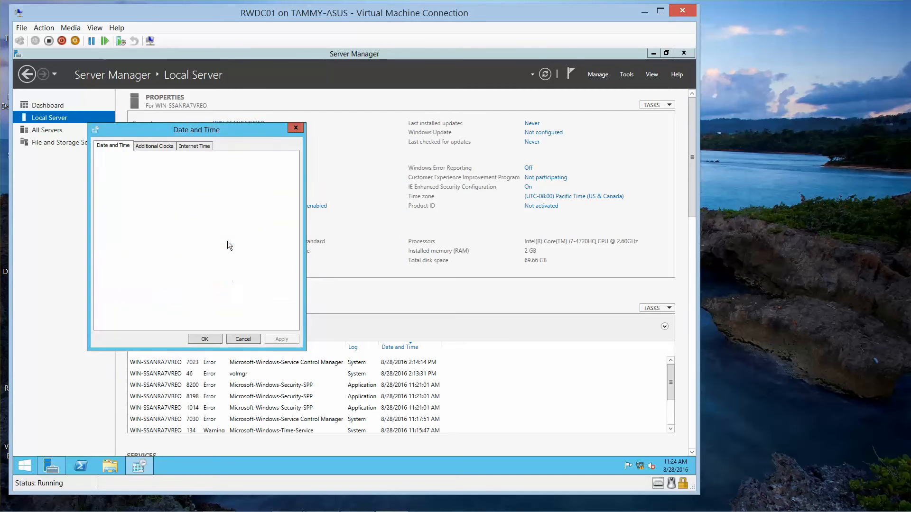
pyautogui.click(205, 338)
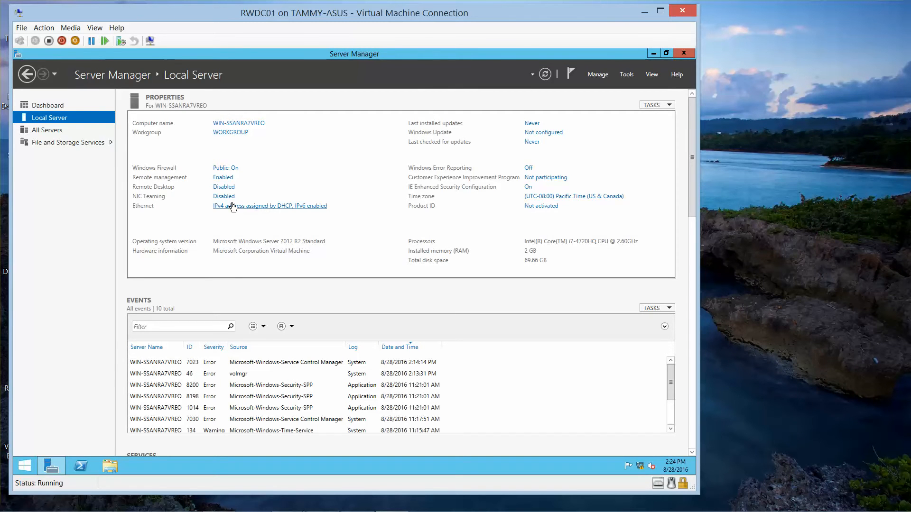
# - In the Ethernet adapter's TCP/IPv4 properties, switch to a static IP address of 192.168.1.50
pyautogui.click(268, 207)
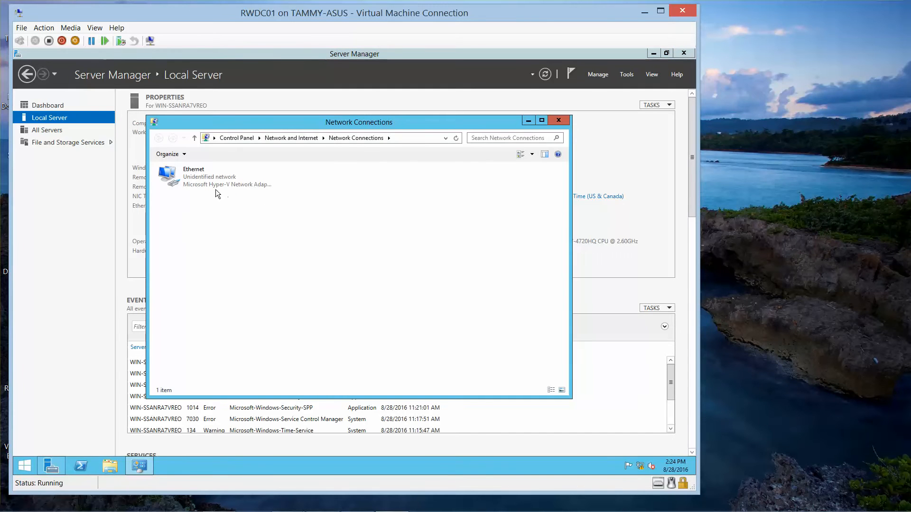
pyautogui.click(196, 180)
pyautogui.doubleClick(196, 180)
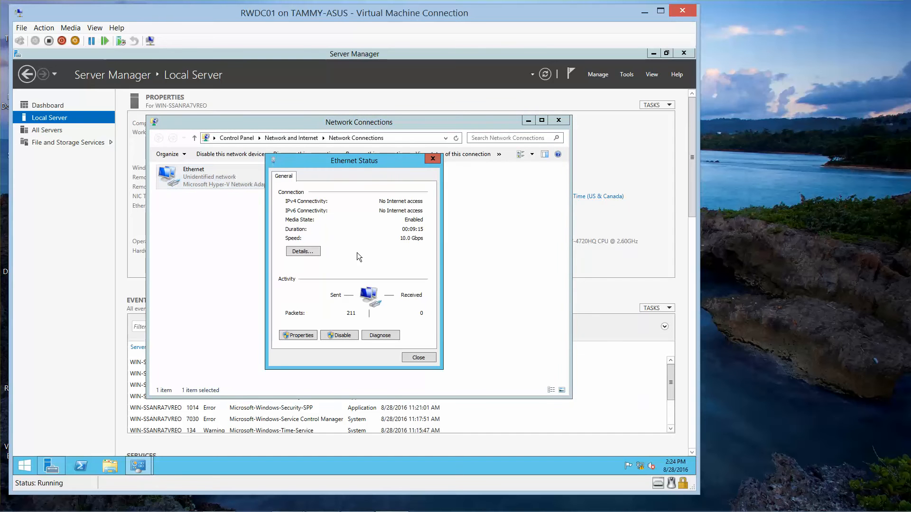
pyautogui.click(302, 335)
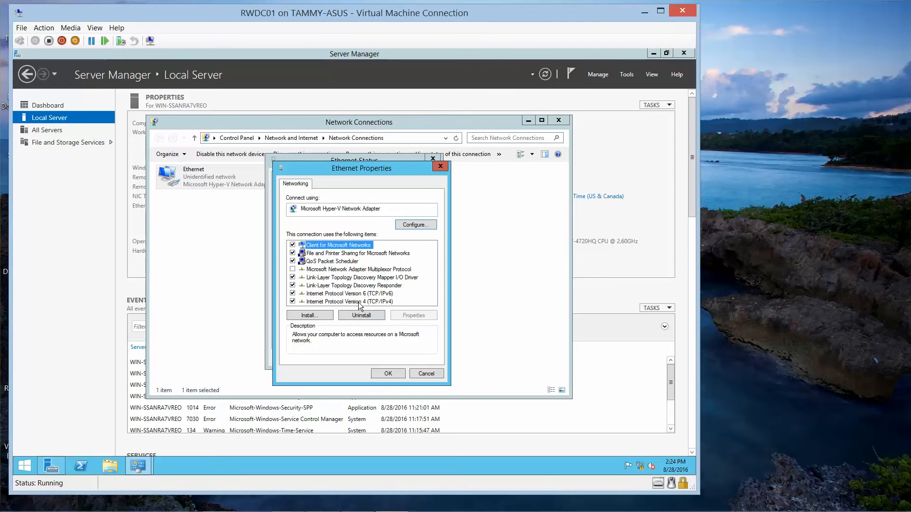
pyautogui.click(359, 302)
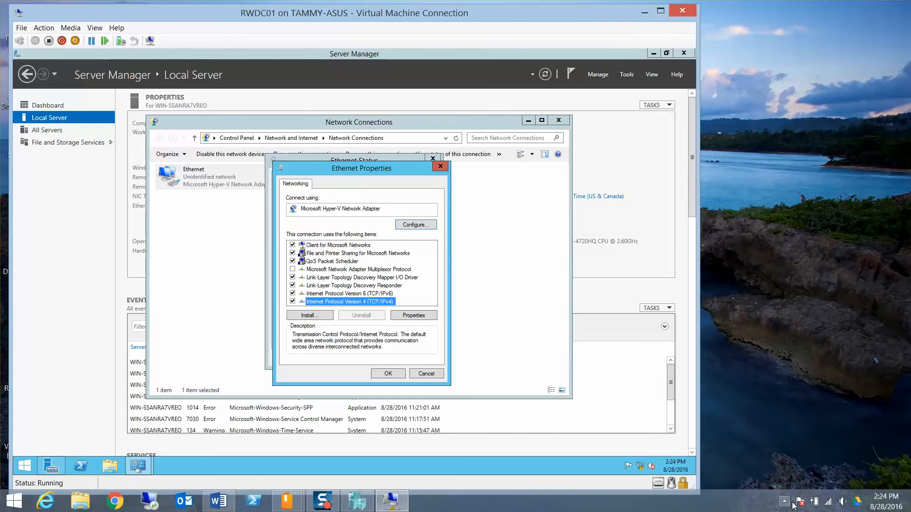
pyautogui.click(786, 500)
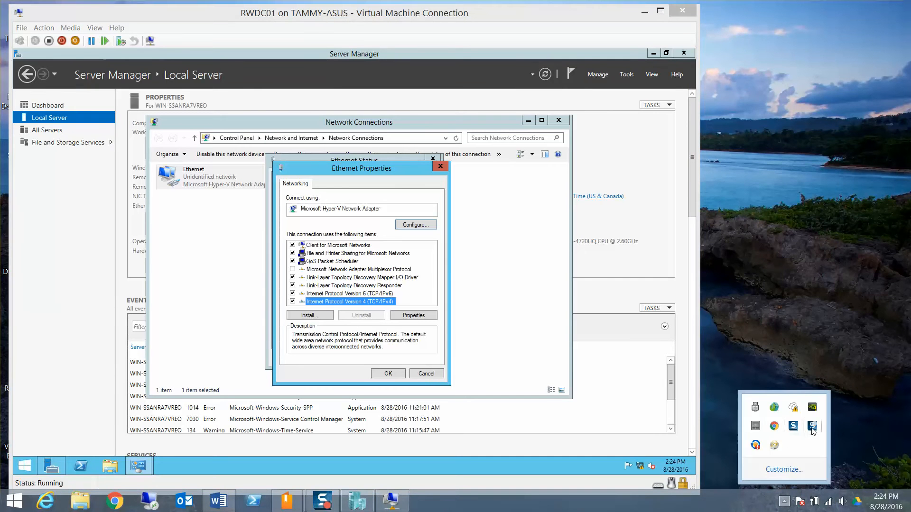
pyautogui.click(620, 484)
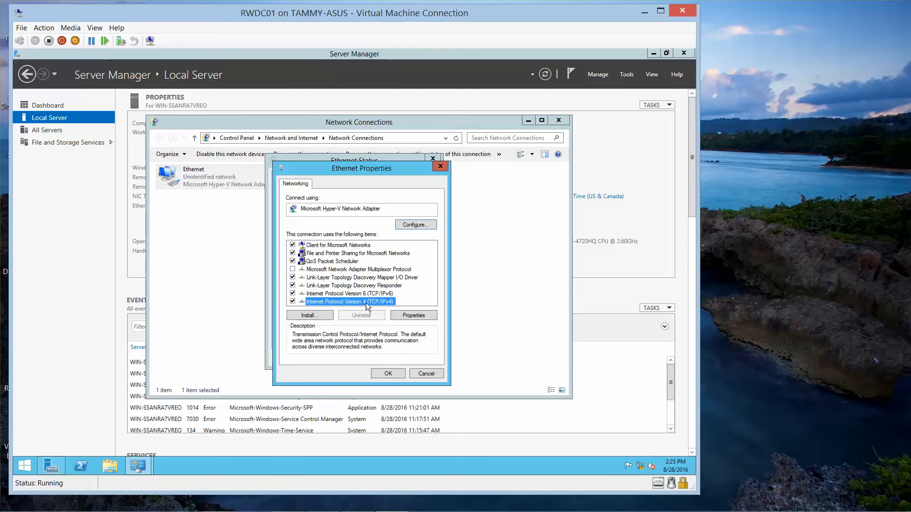
pyautogui.click(413, 316)
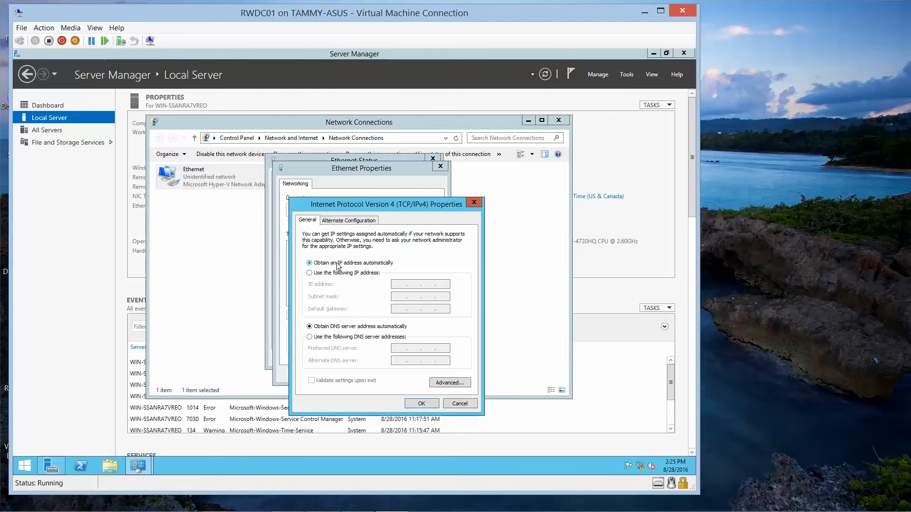
pyautogui.click(309, 273)
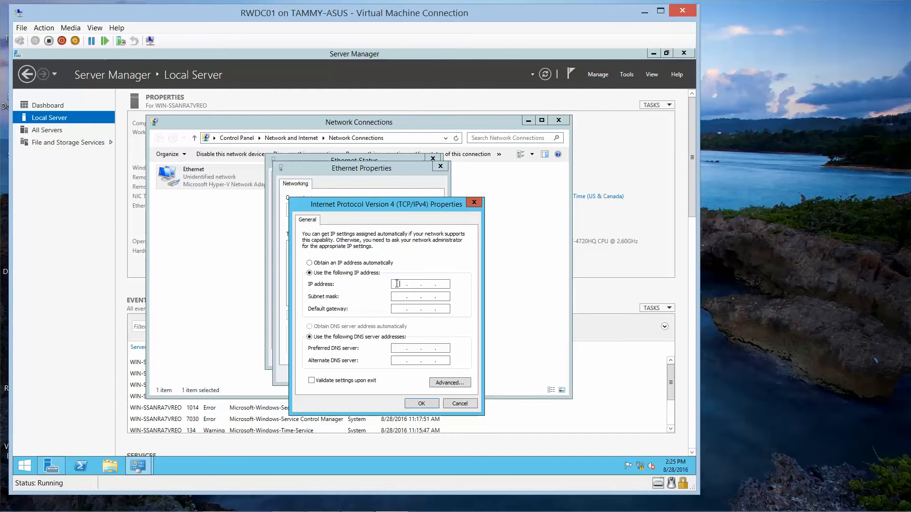
pyautogui.write('192.168.')
pyautogui.write('. 168 . 1 .')
pyautogui.write('50')
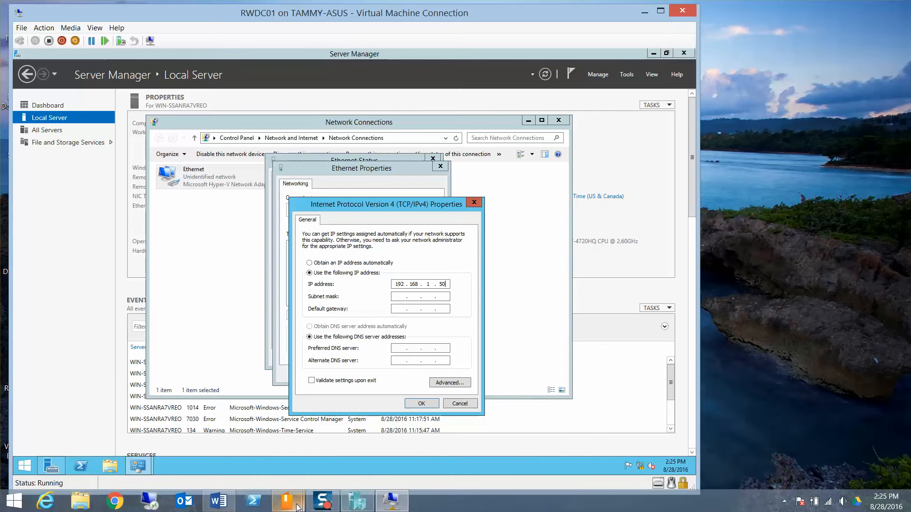
# - Scroll the Word lab guide to 'Configure the Server RWDC01' and snap it to the right half
pyautogui.click(217, 504)
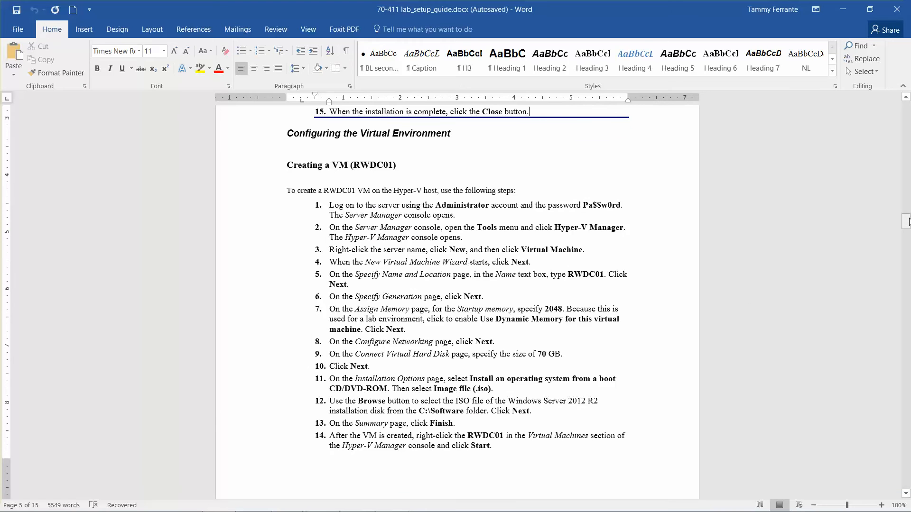
pyautogui.moveTo(908, 221); pyautogui.dragTo(908, 246)
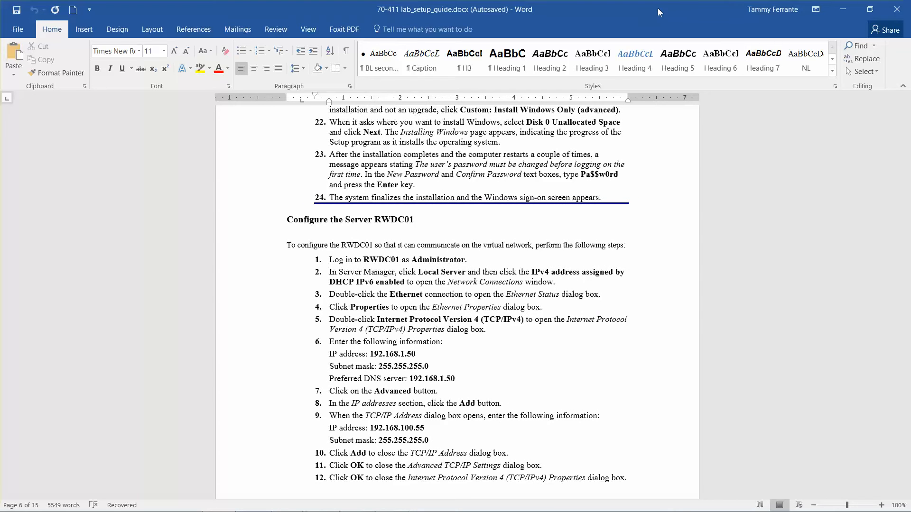
pyautogui.moveTo(657, 8); pyautogui.dragTo(910, 9)
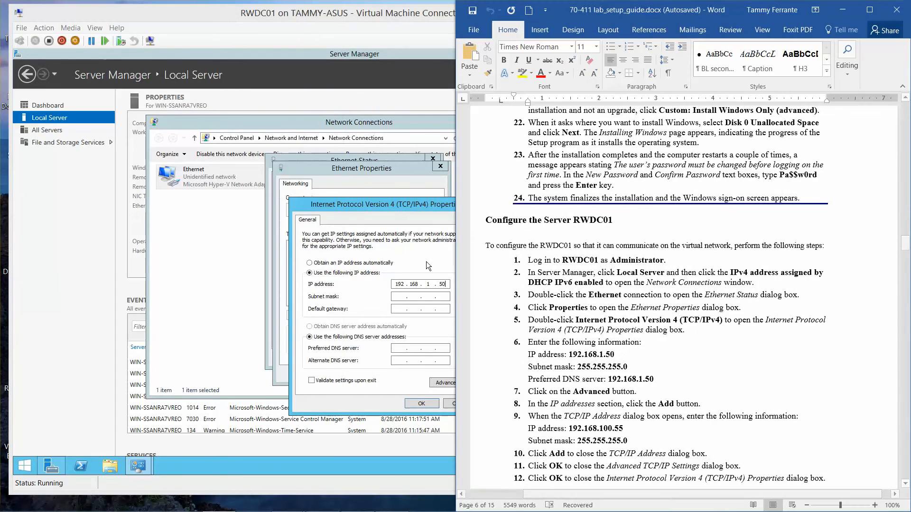
# - Keep subnet mask 255.255.255.0 and enter preferred DNS server 192.168.1.50
pyautogui.click(444, 283)
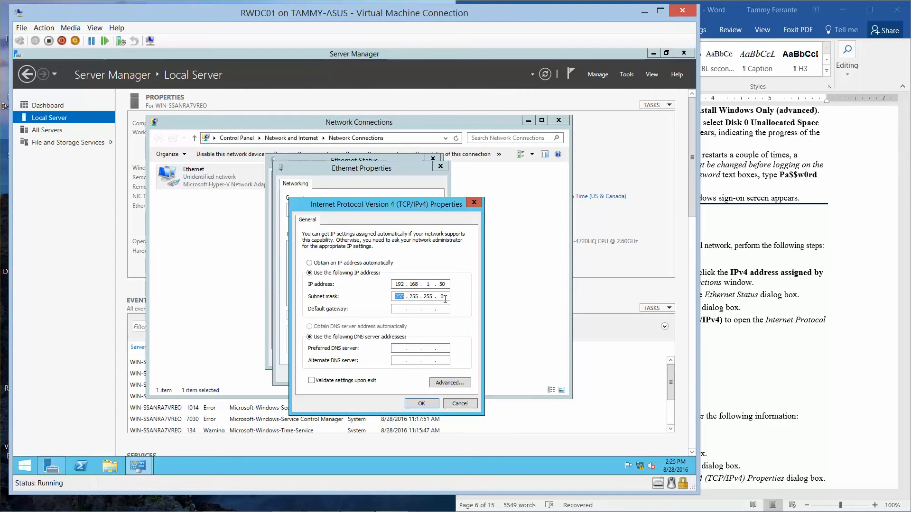
pyautogui.click(396, 347)
pyautogui.write('192 . 168 .  .')
pyautogui.moveTo(845, 510)
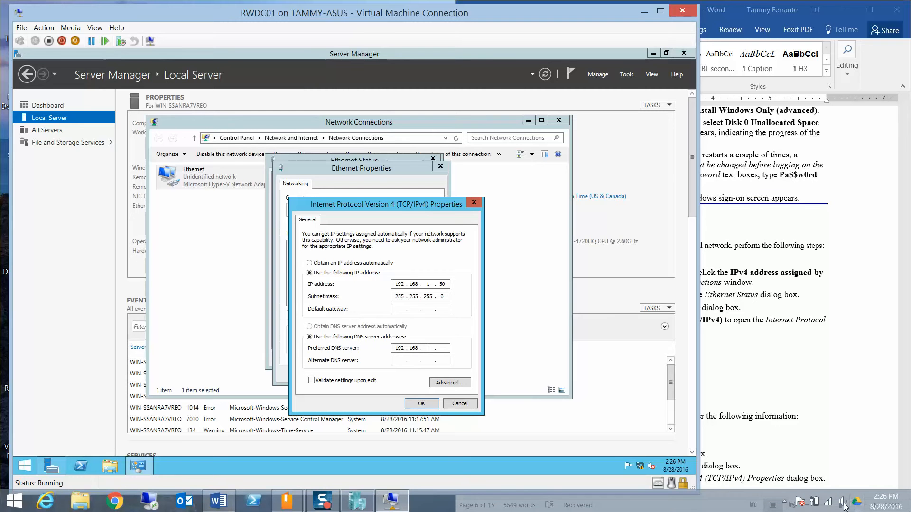
pyautogui.click(784, 501)
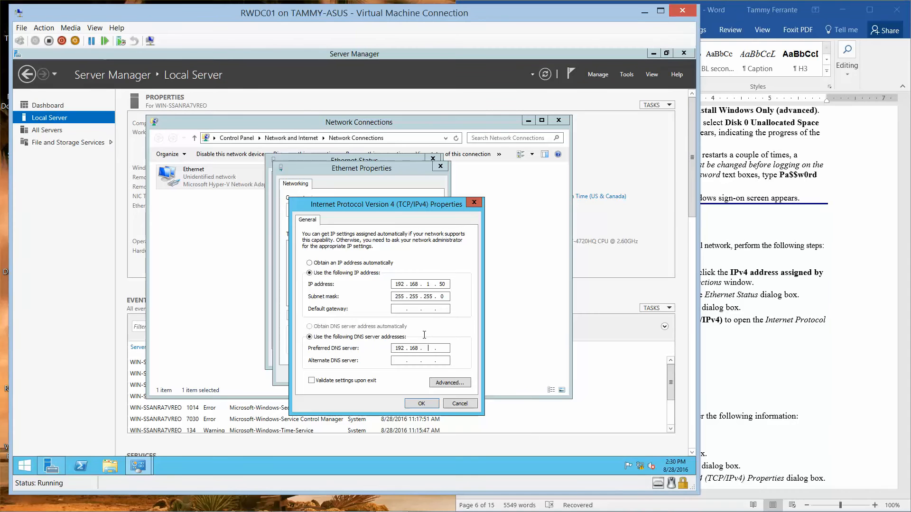
pyautogui.write('1 . 50')
# - In Advanced TCP/IP Settings, add a second IP address 192.186.100.55 with mask 255.255.255.0
pyautogui.click(456, 382)
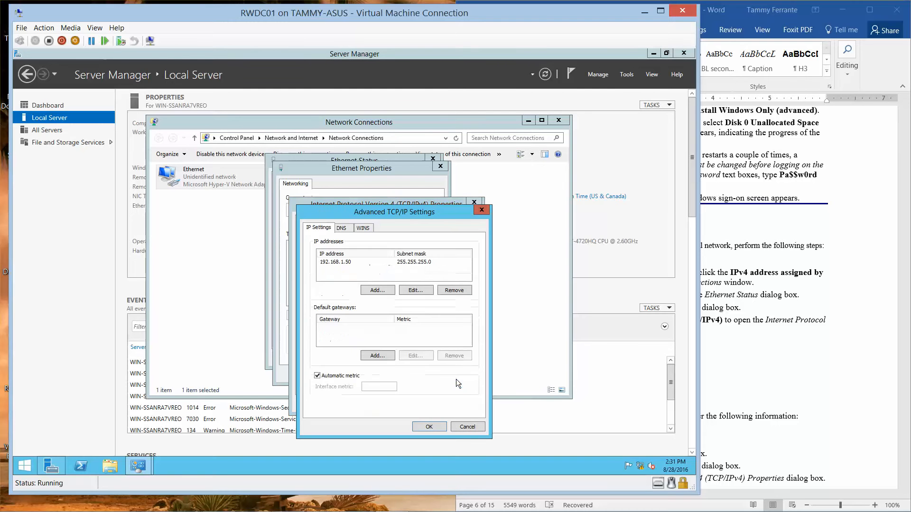
pyautogui.click(374, 292)
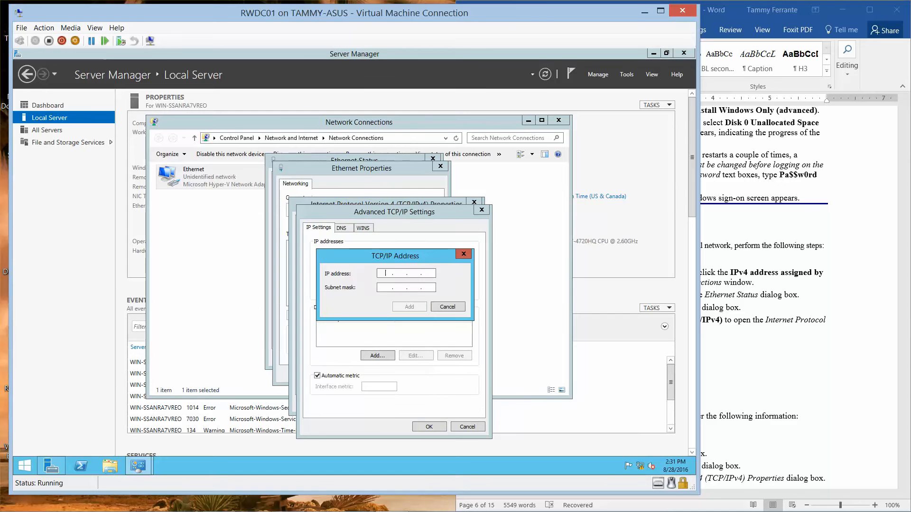
pyautogui.write('192 . 186 .  .')
pyautogui.click(733, 368)
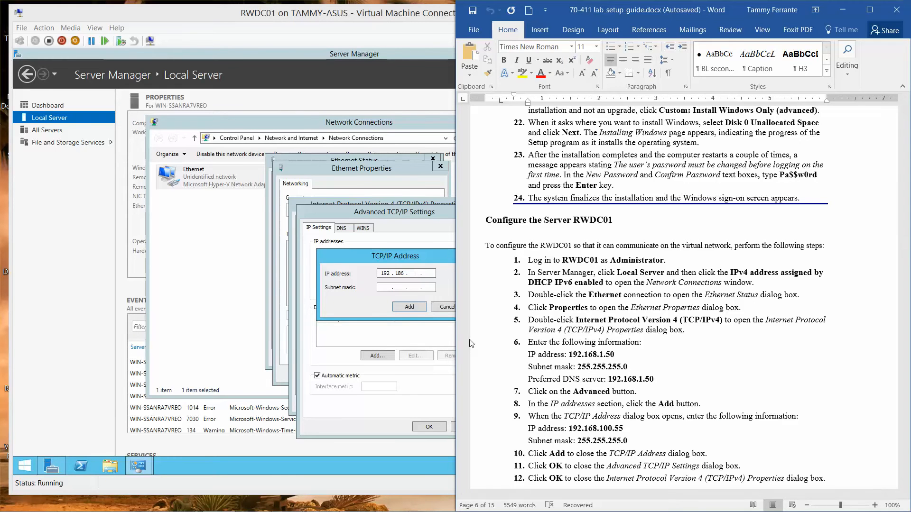
pyautogui.click(415, 274)
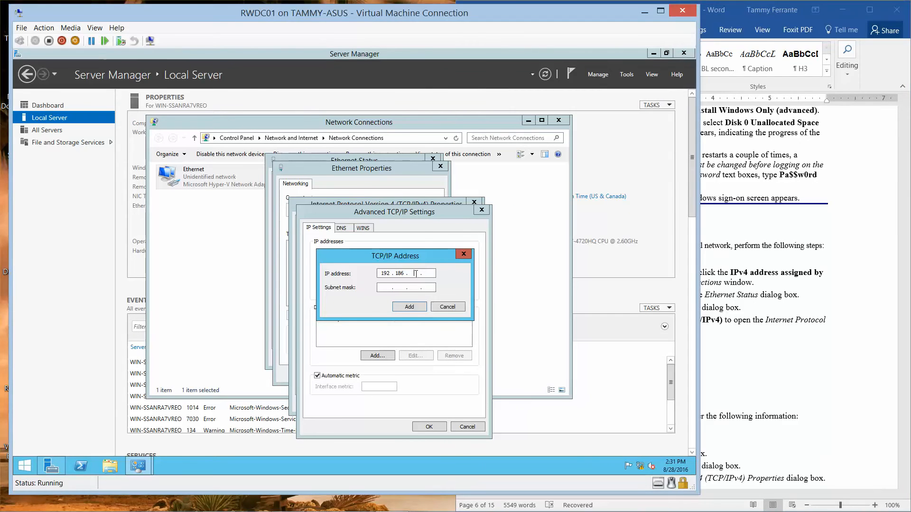
pyautogui.write('100 . 55')
pyautogui.click(414, 306)
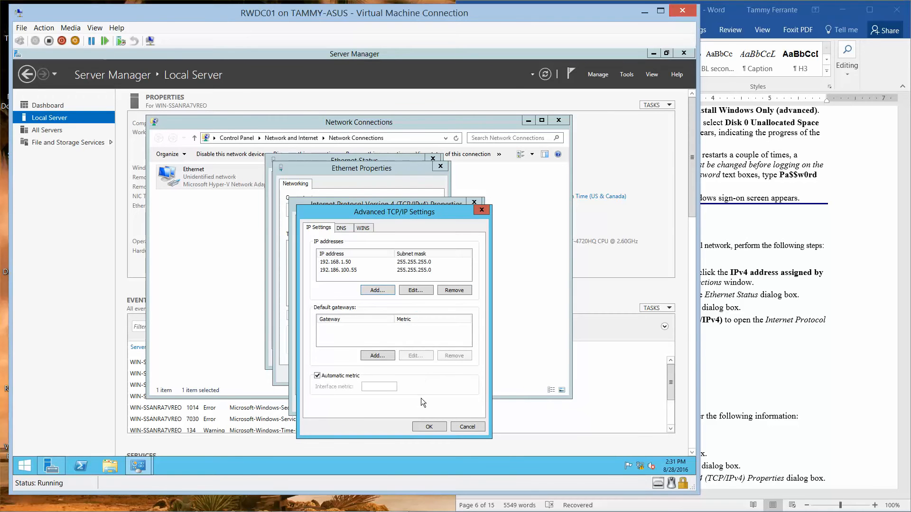
# - Confirm the IPv4 settings and close the adapter properties, status and Network Connections windows
pyautogui.click(423, 426)
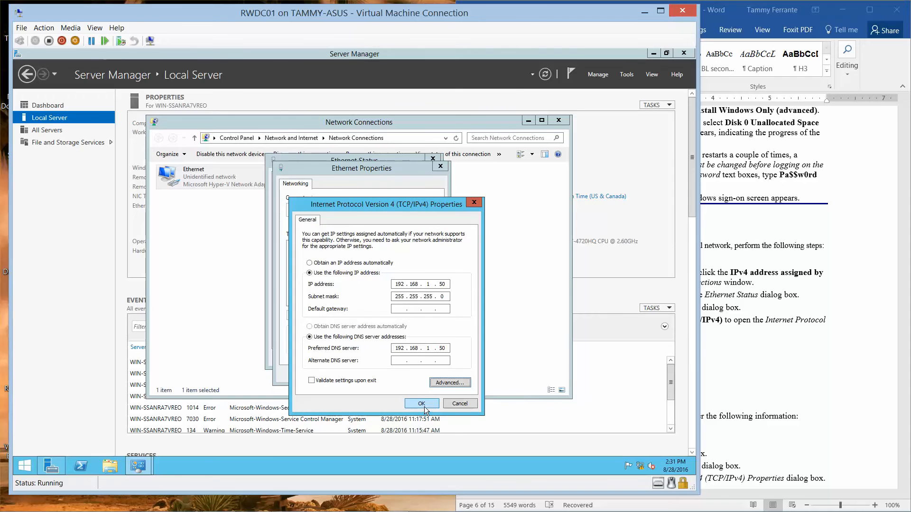
pyautogui.click(421, 404)
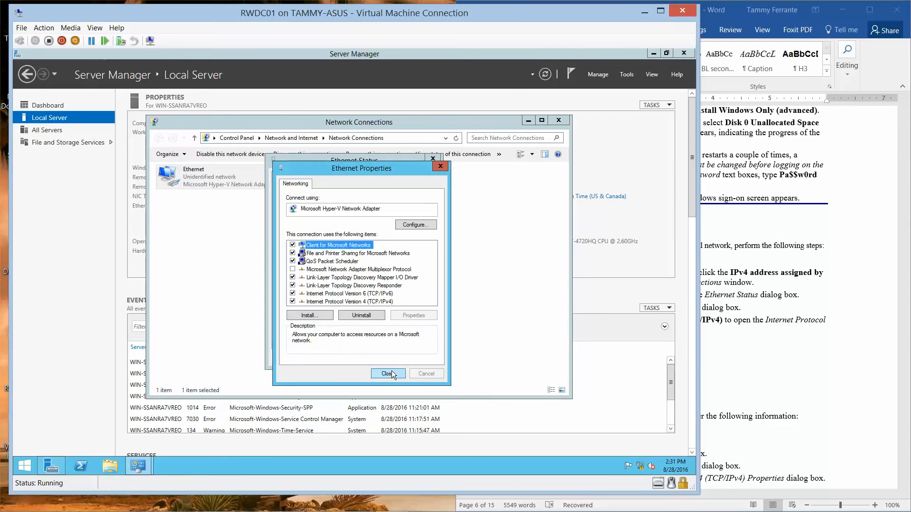
pyautogui.click(391, 371)
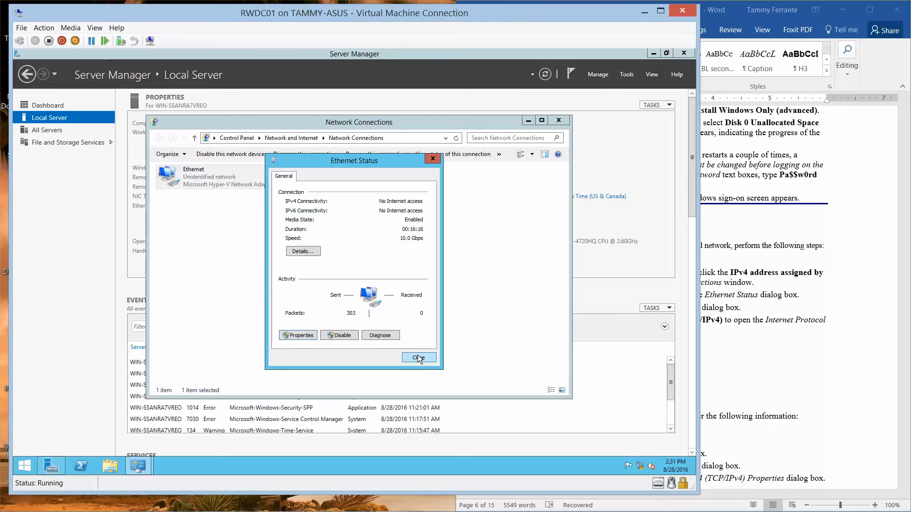
pyautogui.click(419, 357)
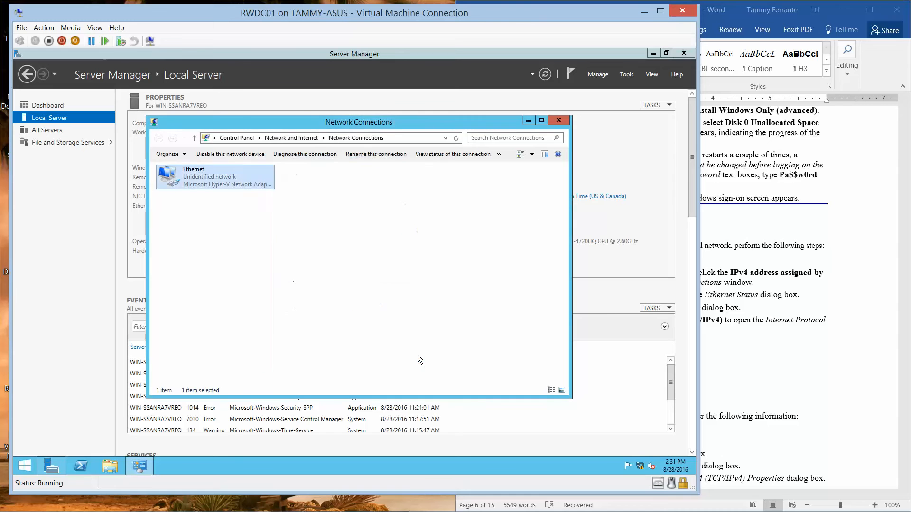
pyautogui.click(558, 121)
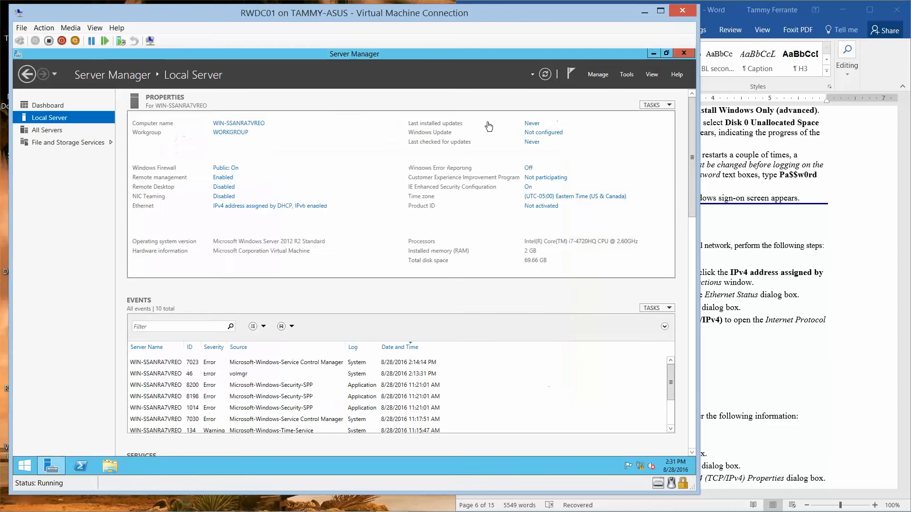
# - Rename the computer to RWDC01 and acknowledge the restart-required notice
pyautogui.click(260, 124)
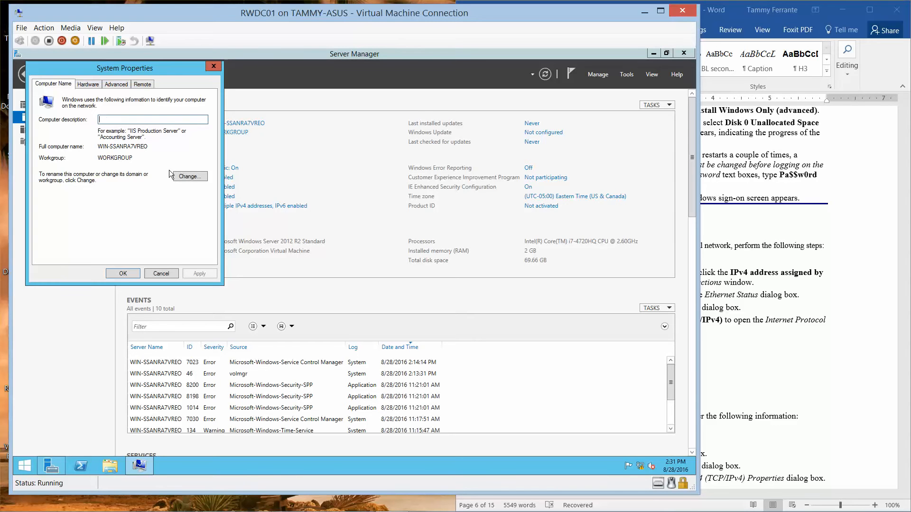
pyautogui.click(190, 177)
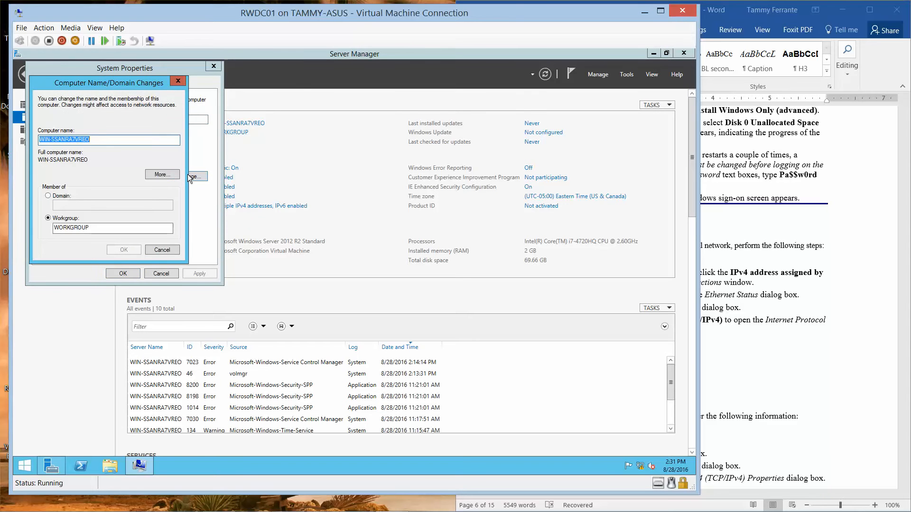
pyautogui.write('RWDC01')
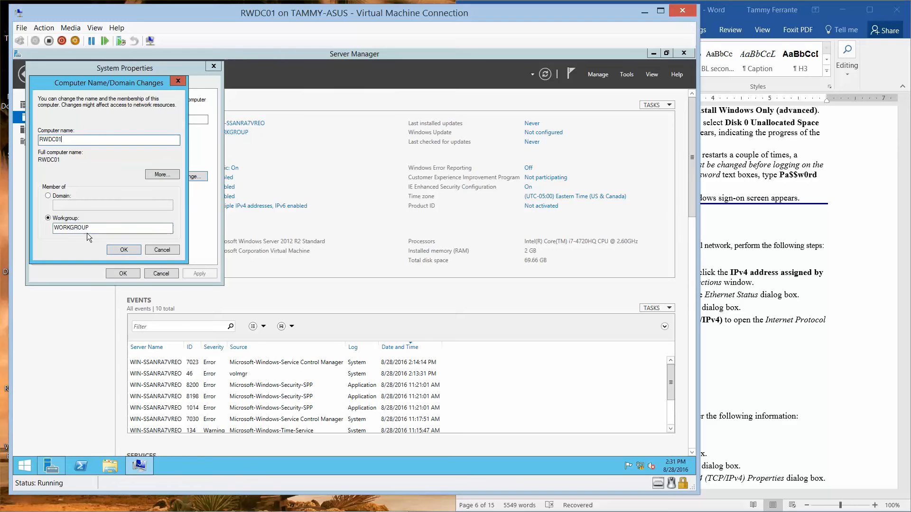
pyautogui.click(123, 249)
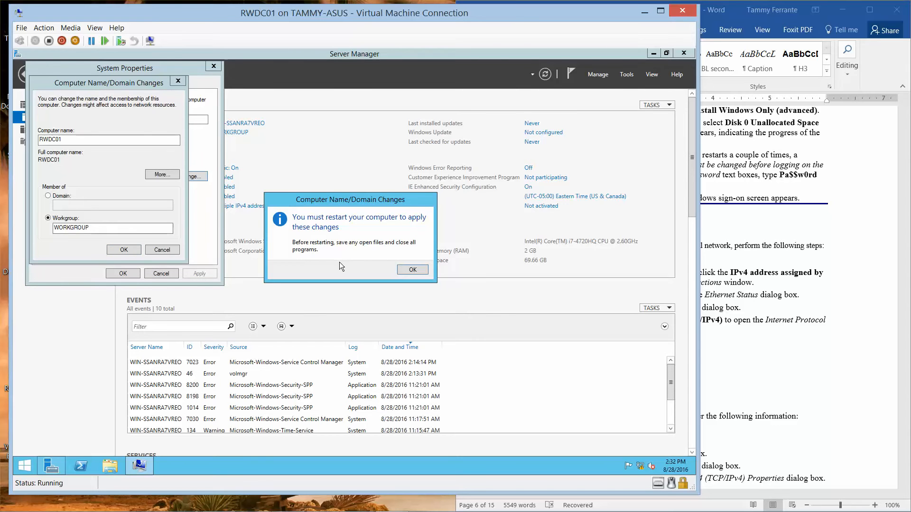
pyautogui.click(413, 270)
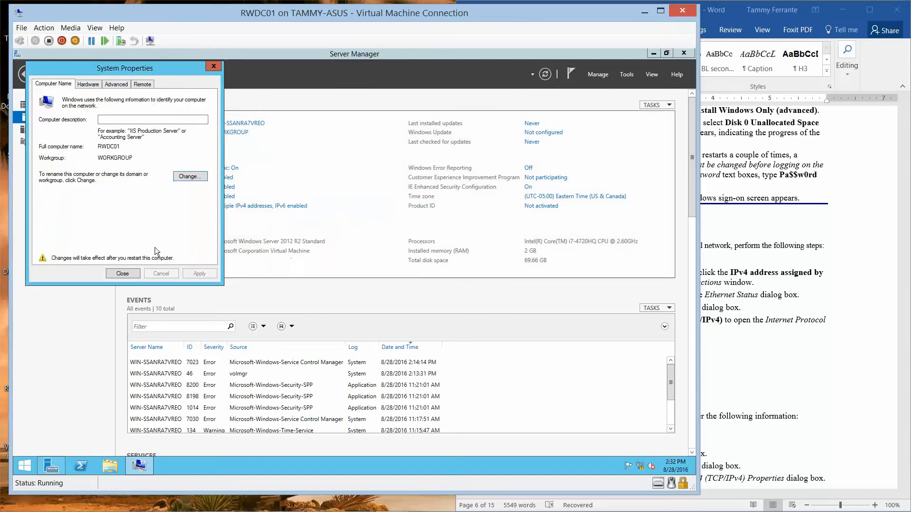
pyautogui.click(120, 274)
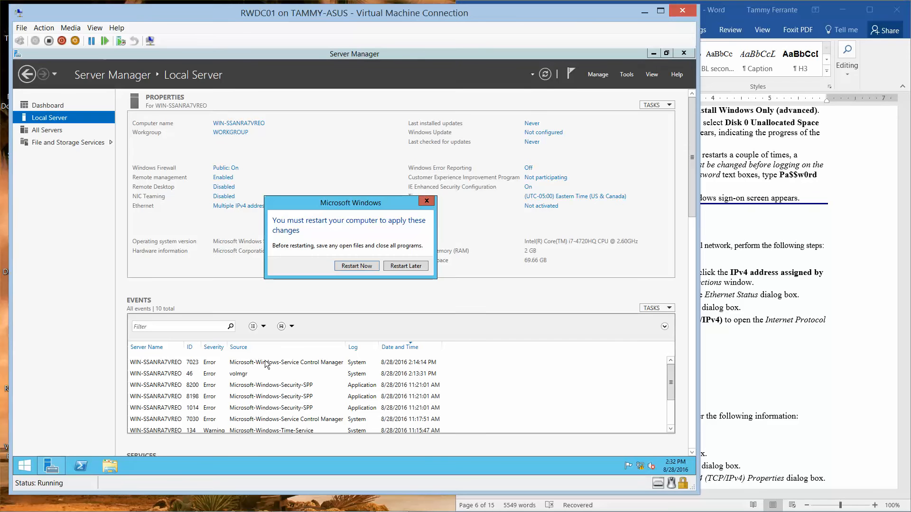
# - Restart the server and sign back in as Administrator with the password
pyautogui.click(360, 266)
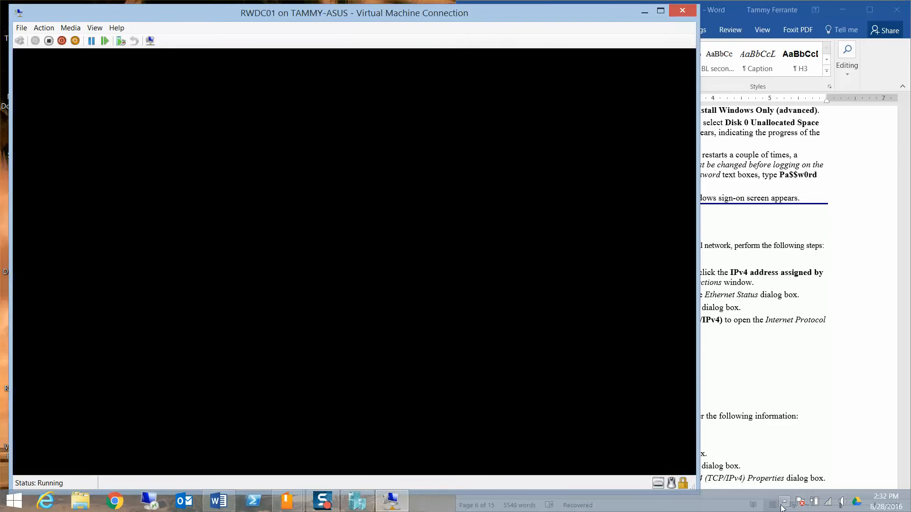
pyautogui.click(785, 502)
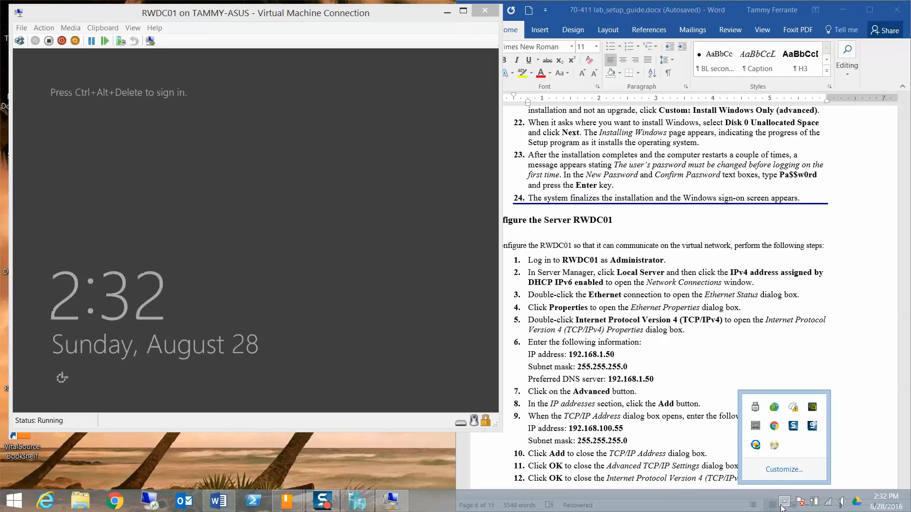
pyautogui.click(813, 425)
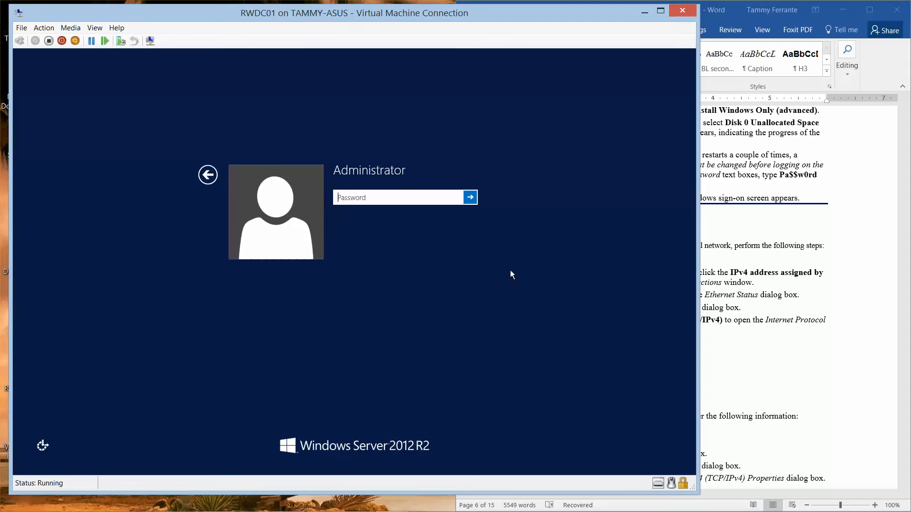
pyautogui.write('Pa$$w0rd')
pyautogui.click(455, 198)
pyautogui.click(469, 198)
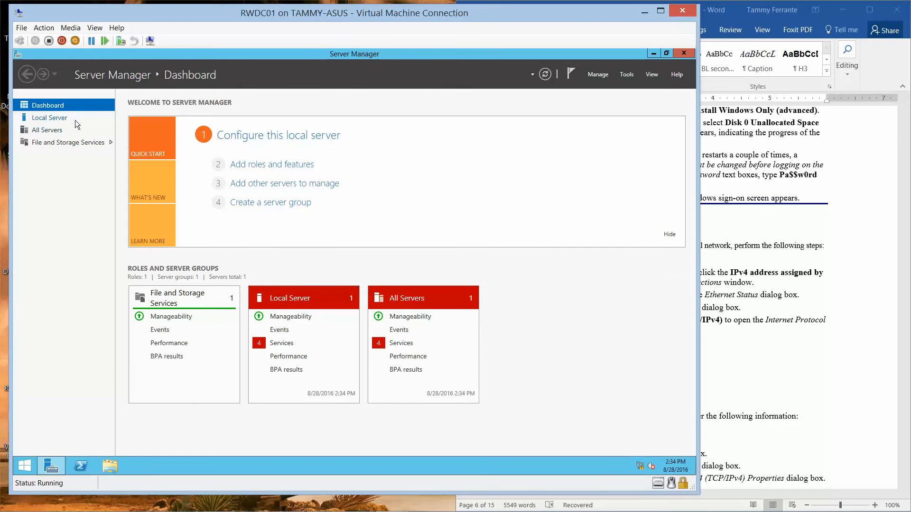
# - Check that the Local Server page now reports computer name RWDC01 in WORKGROUP
pyautogui.click(67, 120)
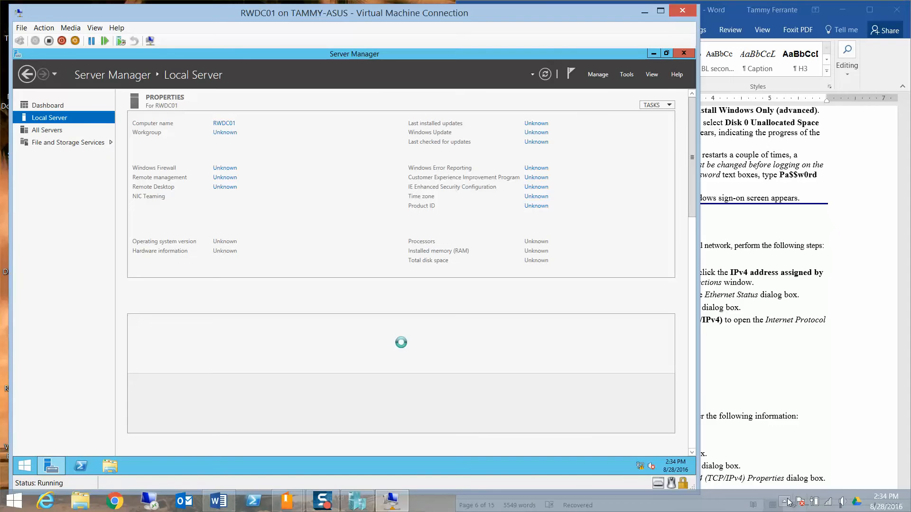
pyautogui.click(787, 502)
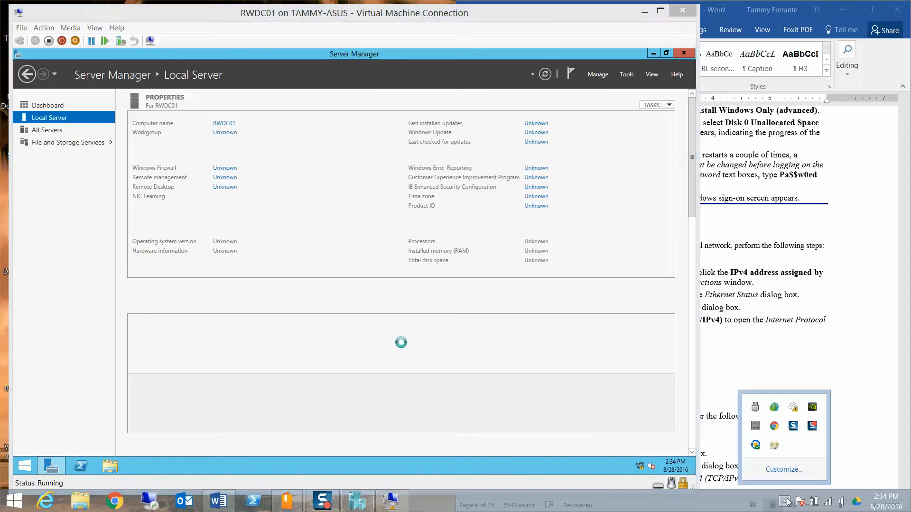
pyautogui.click(812, 428)
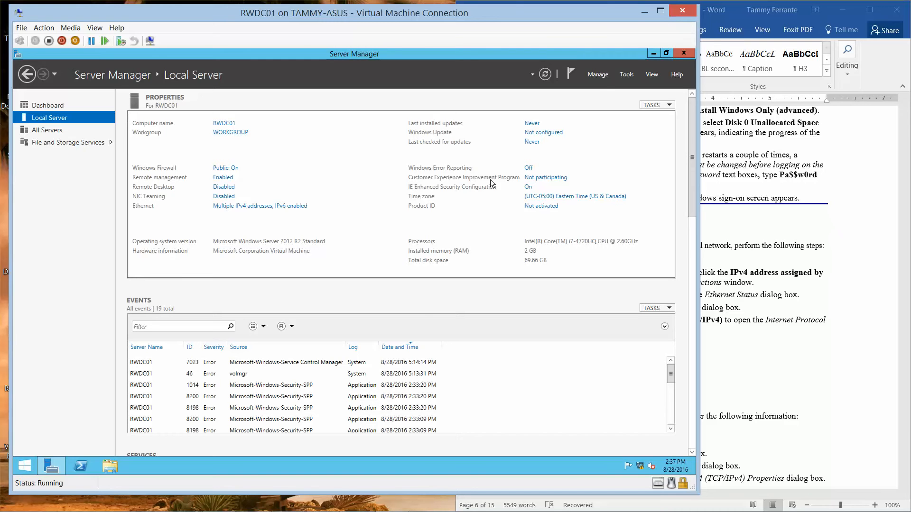
pyautogui.click(603, 74)
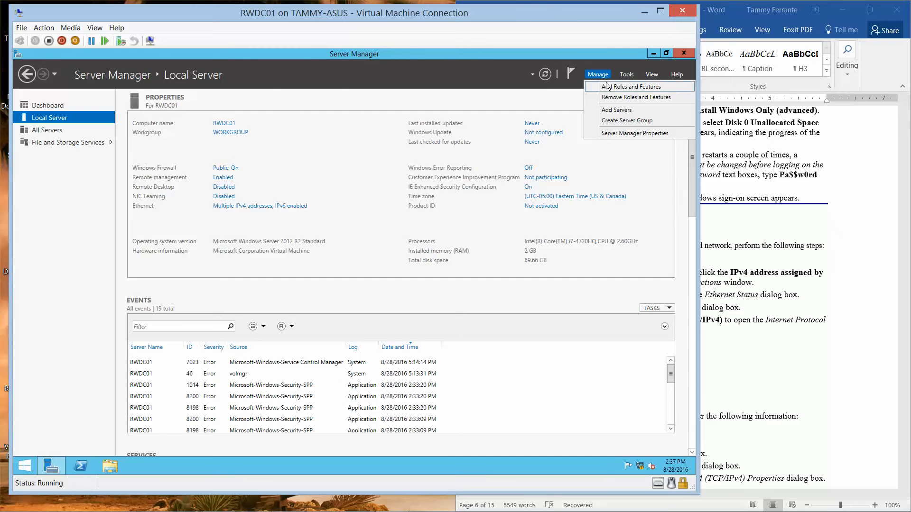
# - Run Add Roles and Features for RWDC01, checking AD DS and DNS Server with their required features
pyautogui.click(609, 87)
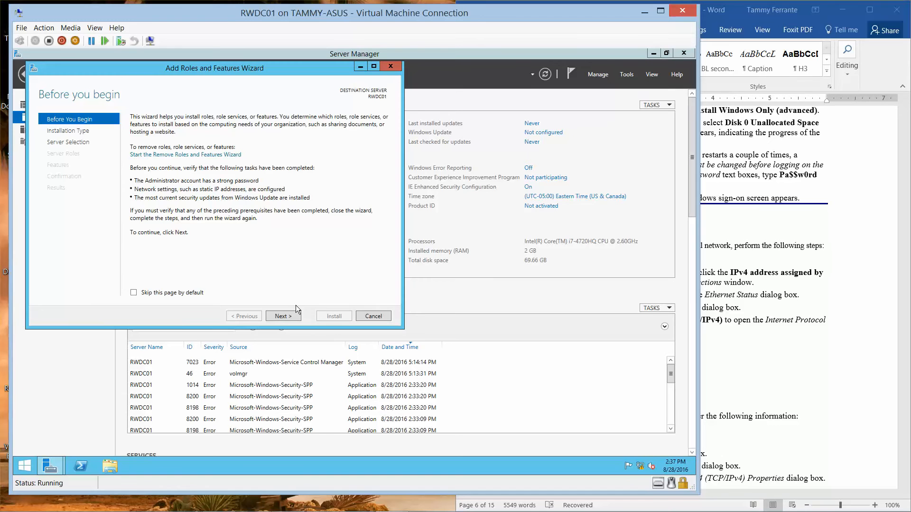
pyautogui.click(289, 316)
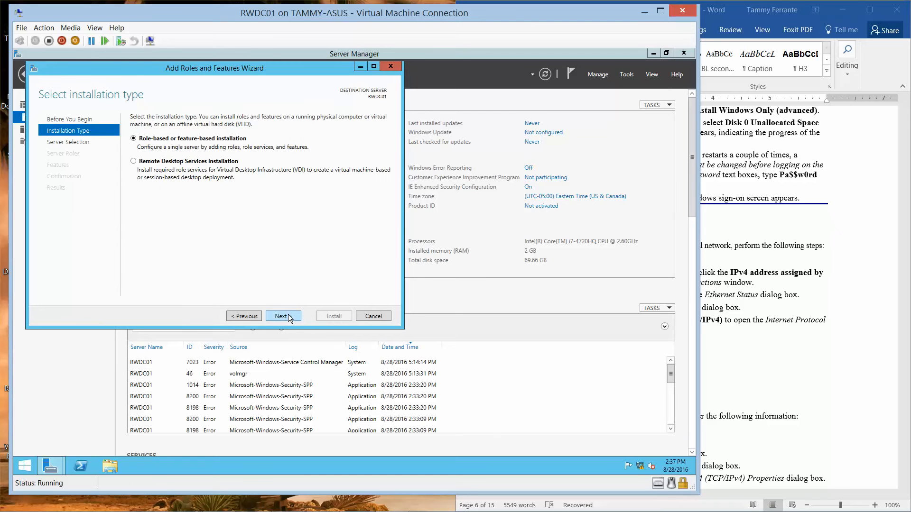
pyautogui.click(288, 315)
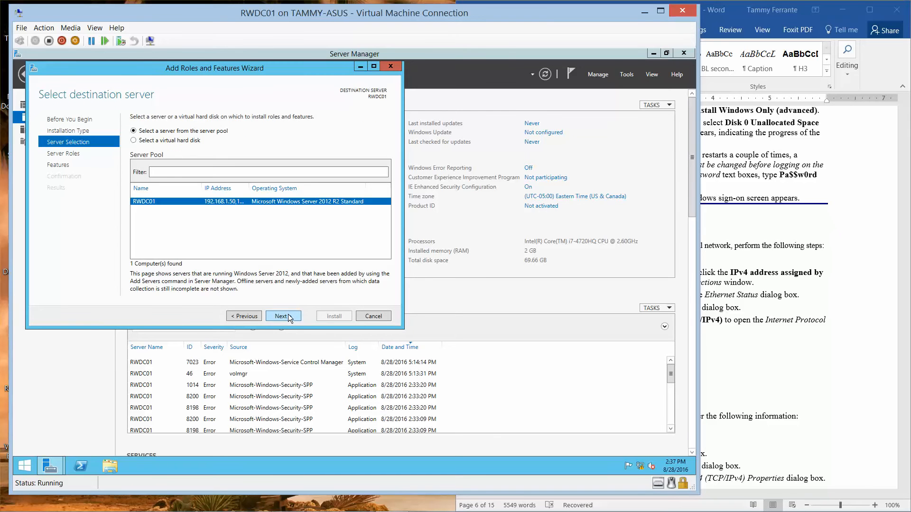
pyautogui.click(288, 316)
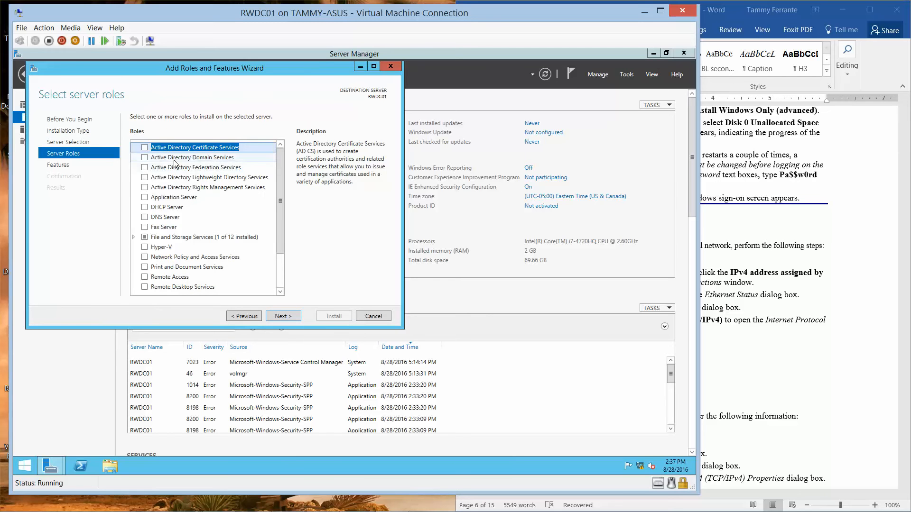
pyautogui.click(145, 158)
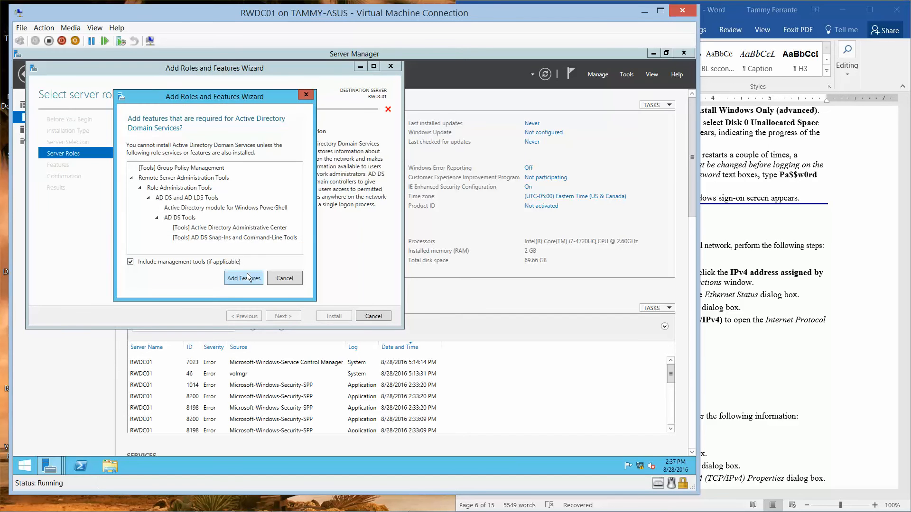
pyautogui.click(244, 278)
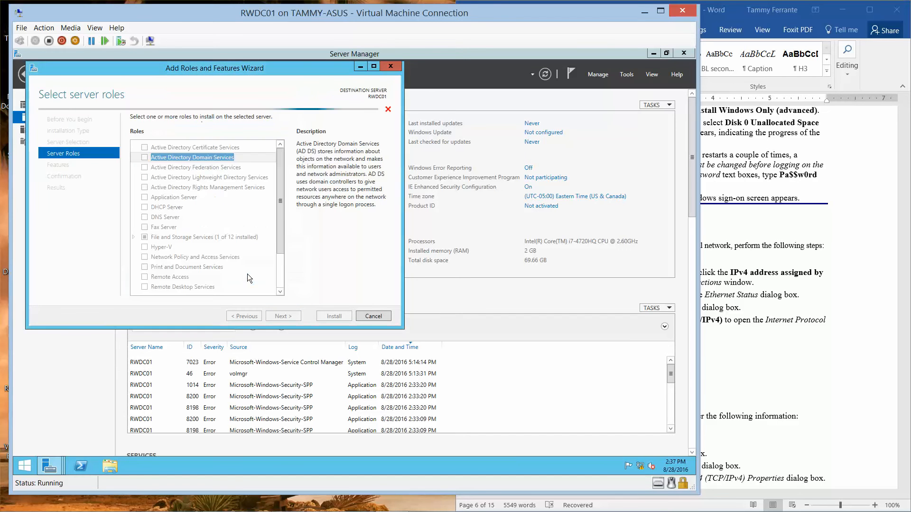
pyautogui.click(146, 217)
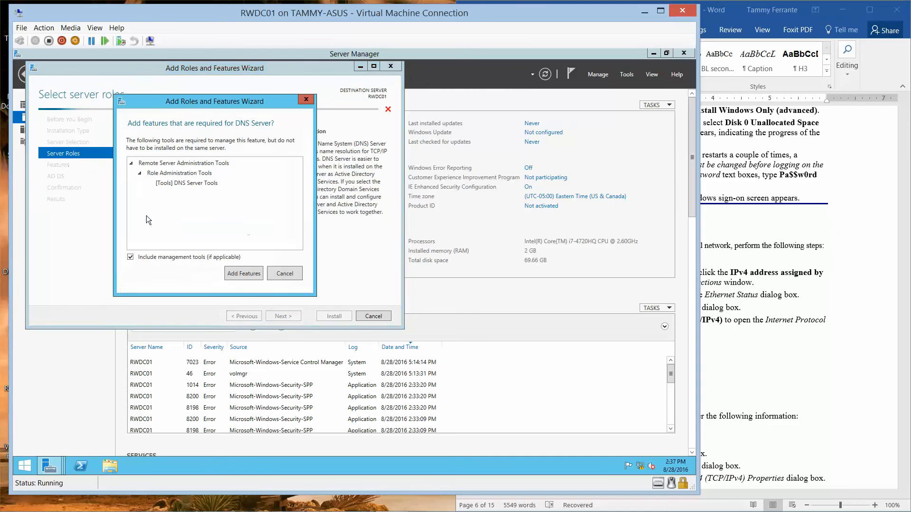
pyautogui.click(249, 274)
pyautogui.click(810, 268)
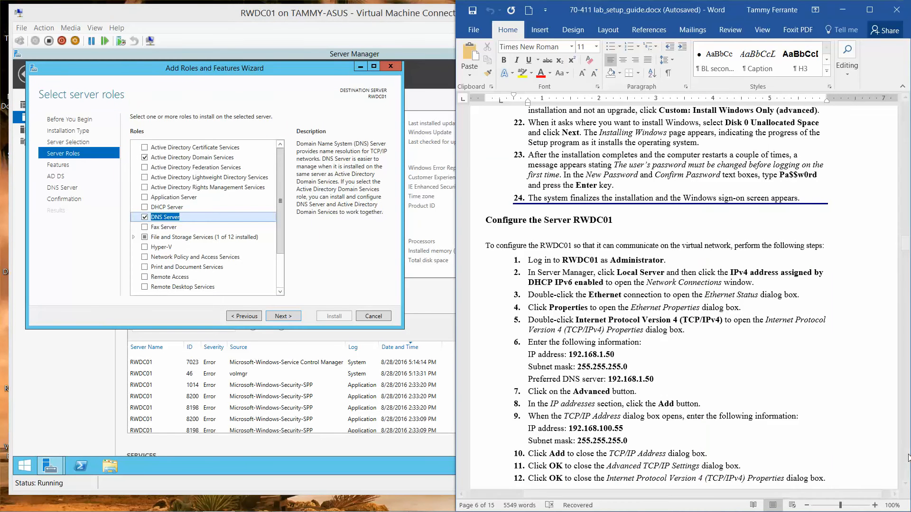
pyautogui.click(906, 483)
# - Highlight the AD DS and DNS Server wording in the guide's step 8, then return to the VM
pyautogui.moveTo(905, 483); pyautogui.dragTo(906, 483)
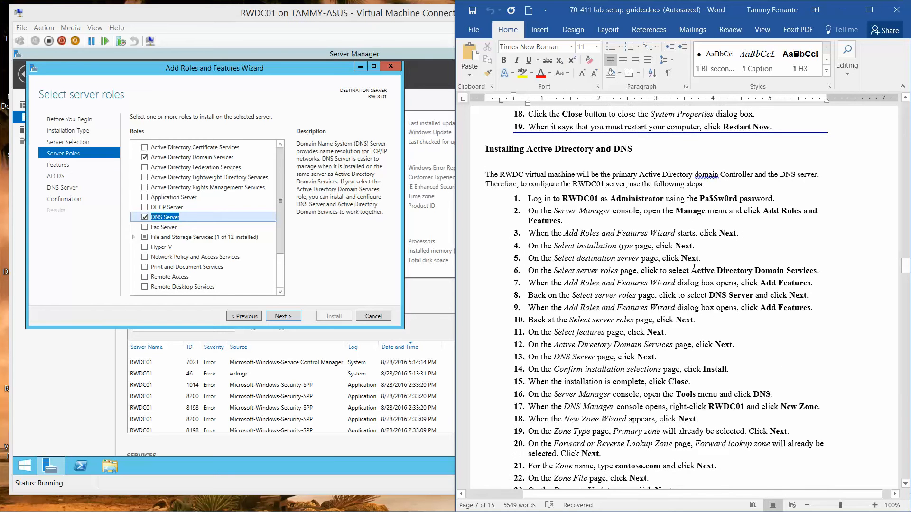
pyautogui.moveTo(691, 270); pyautogui.dragTo(817, 270)
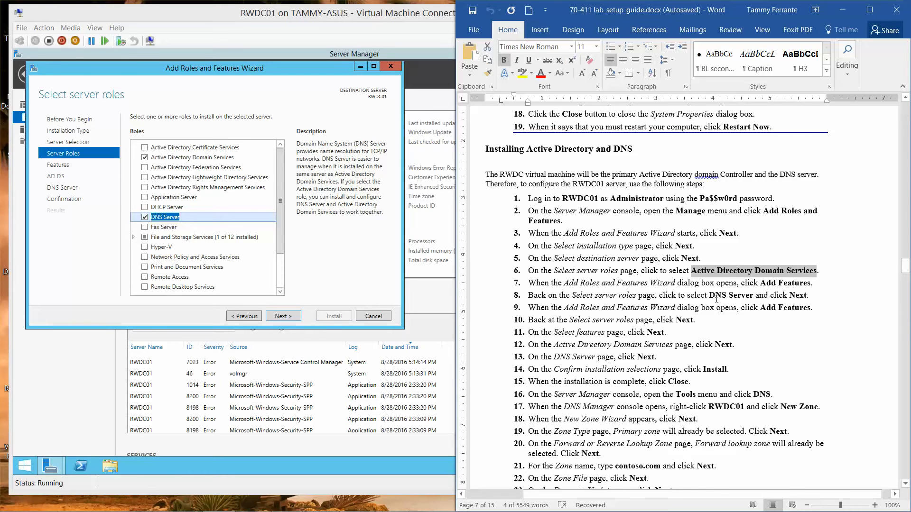
pyautogui.moveTo(692, 295); pyautogui.dragTo(769, 296)
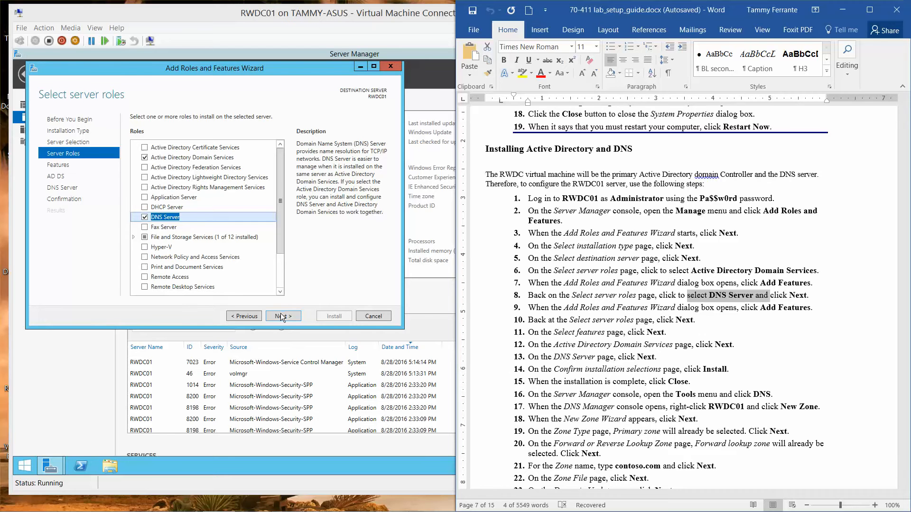
pyautogui.click(279, 243)
pyautogui.moveTo(280, 251); pyautogui.dragTo(276, 223)
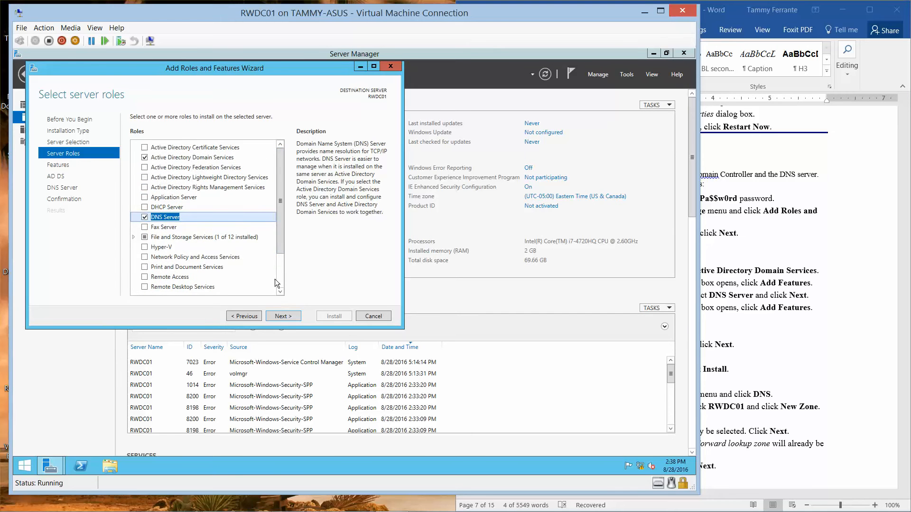
# - Pass the Features, AD DS and DNS Server pages, install the roles, and minimize the VM
pyautogui.click(283, 315)
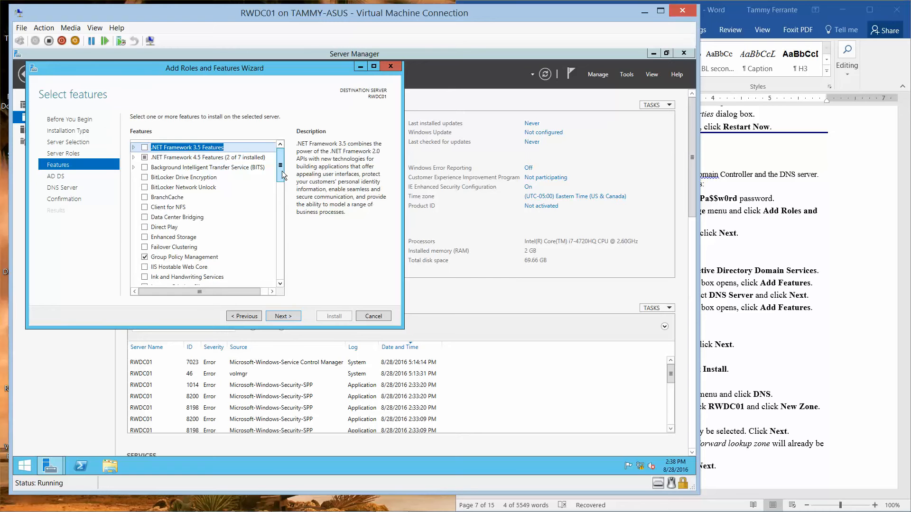
pyautogui.click(283, 316)
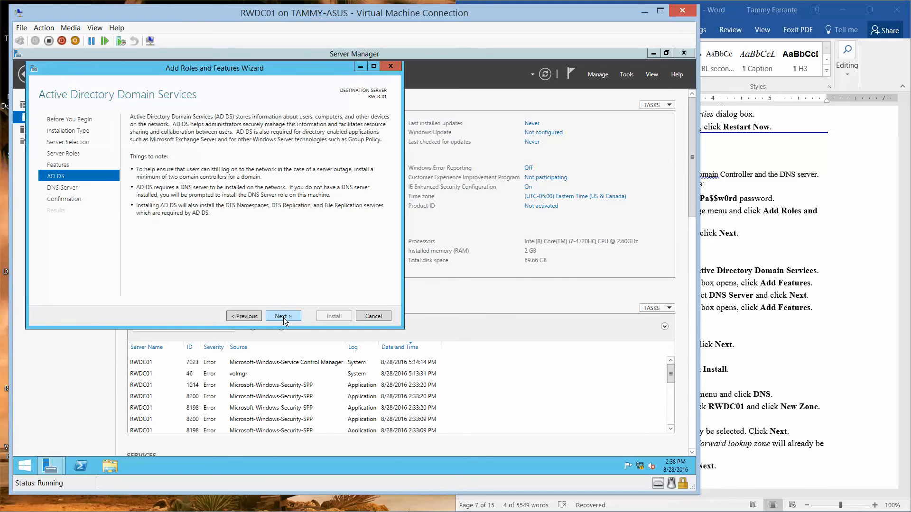
pyautogui.click(284, 316)
pyautogui.click(284, 317)
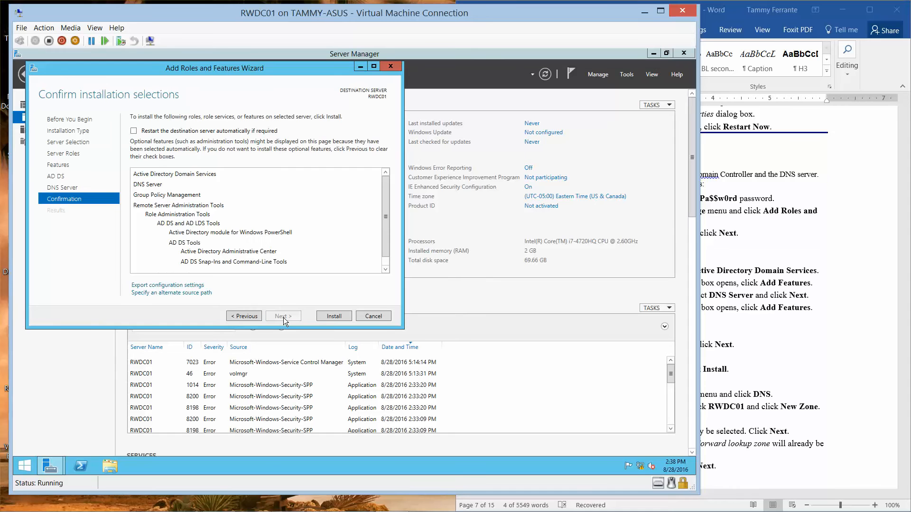
pyautogui.click(332, 318)
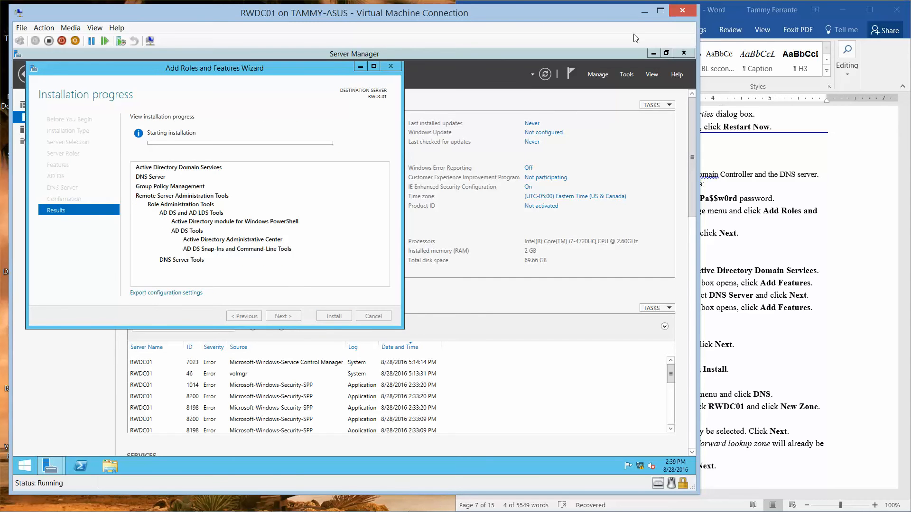
pyautogui.click(644, 12)
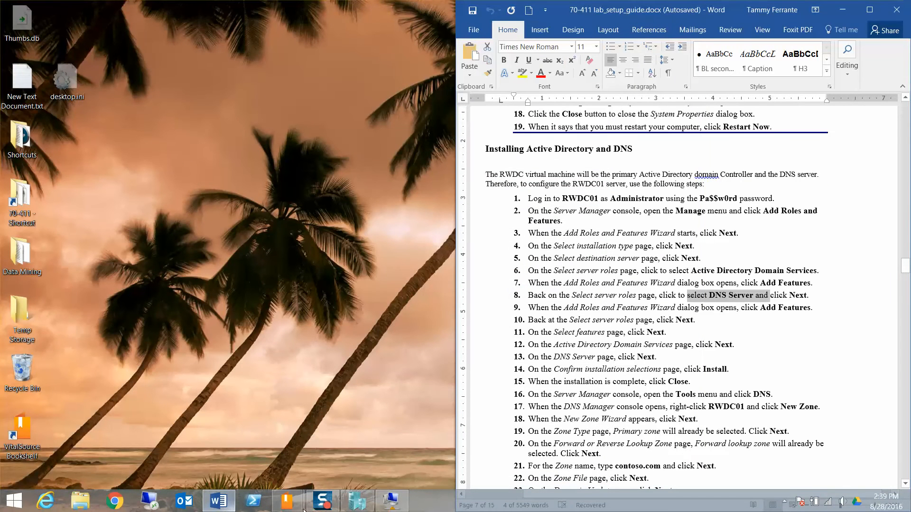
pyautogui.click(357, 502)
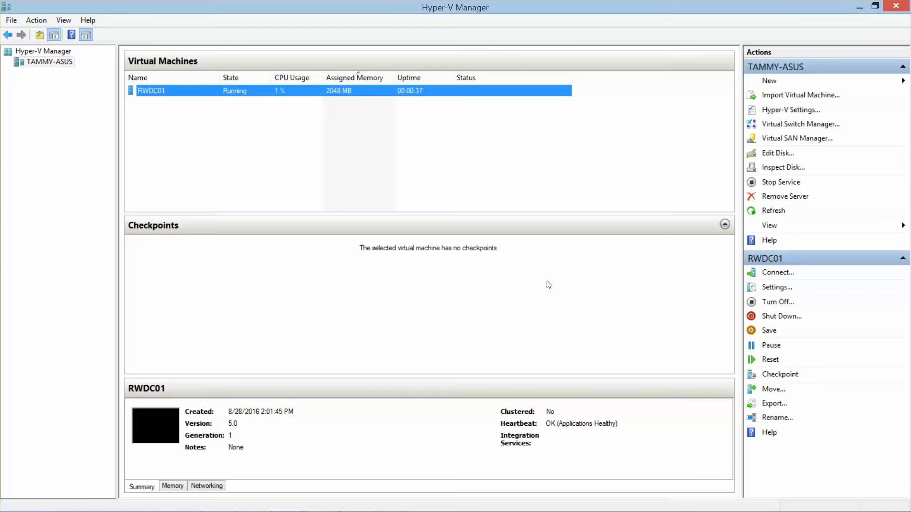
# - Eject the Windows Server 2012 R2 ISO from RWDC01's virtual DVD drive, leaving it set to None
pyautogui.click(771, 289)
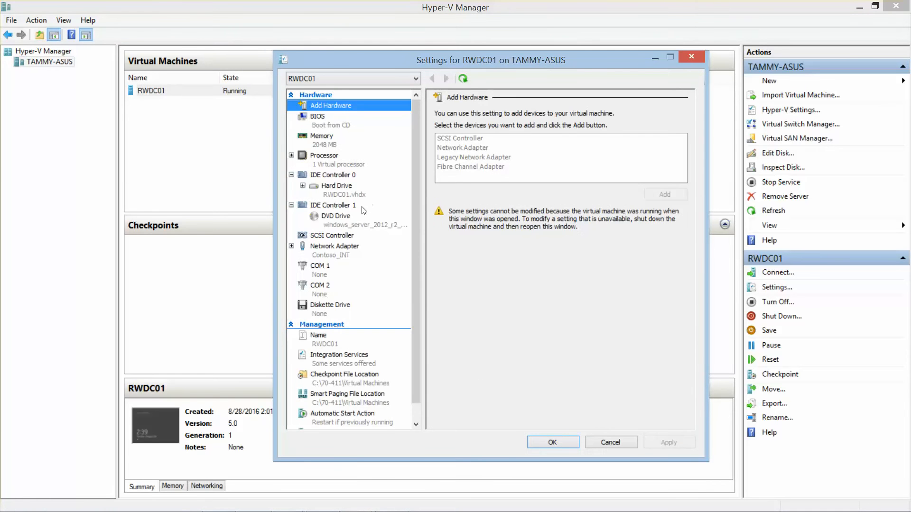
pyautogui.click(335, 223)
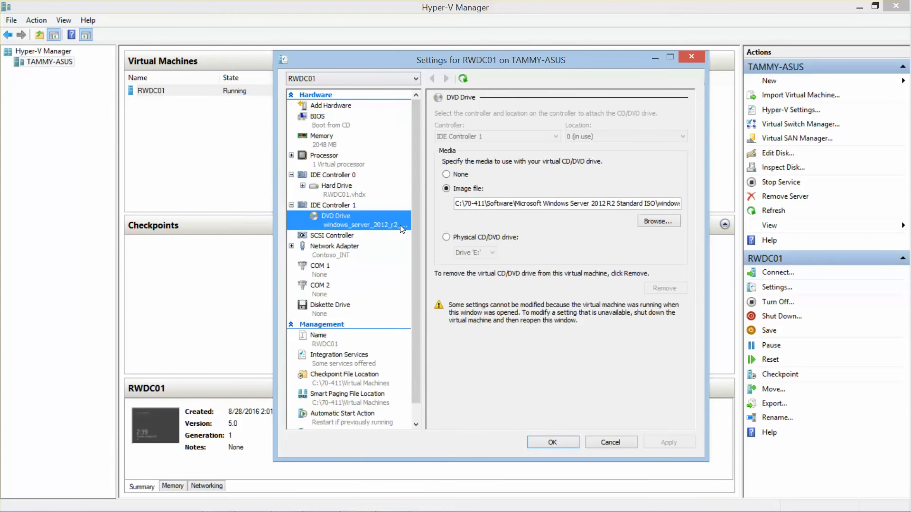
pyautogui.click(447, 174)
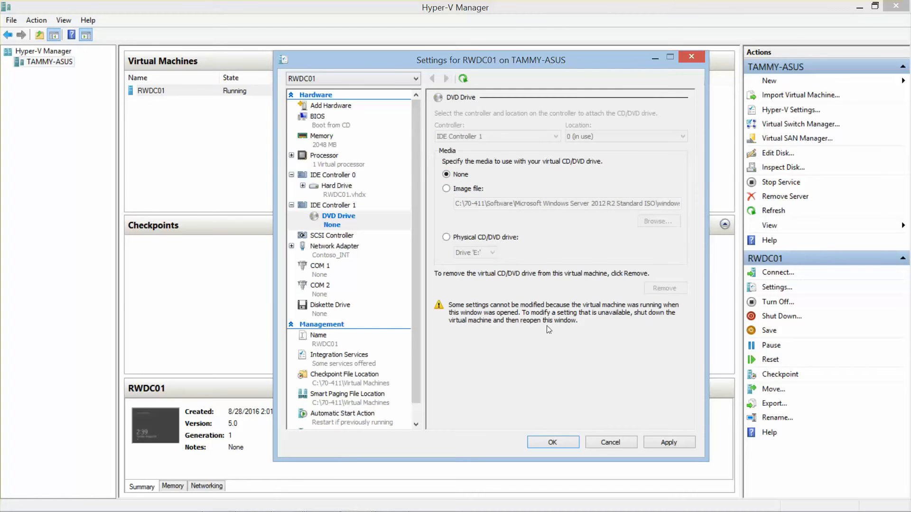
pyautogui.click(552, 443)
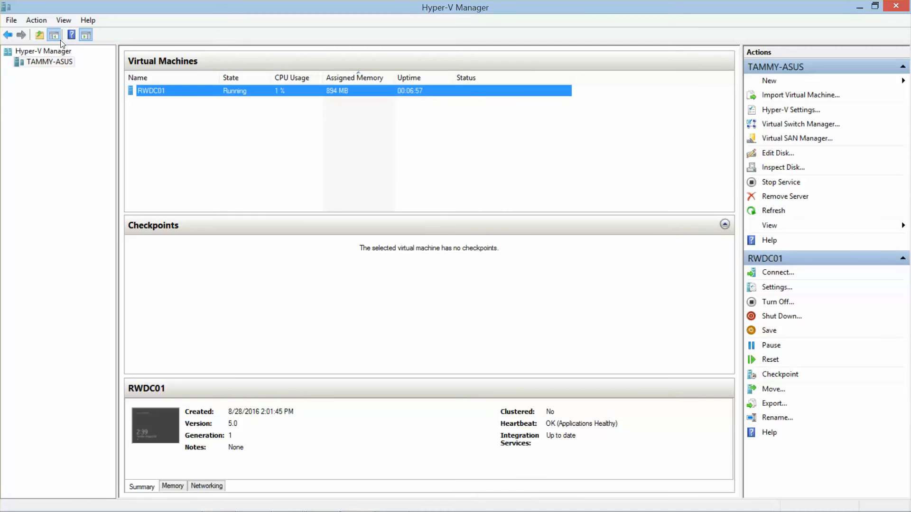
# - Start a new virtual machine on the host named Server01, keeping Generation 1
pyautogui.rightClick(41, 60)
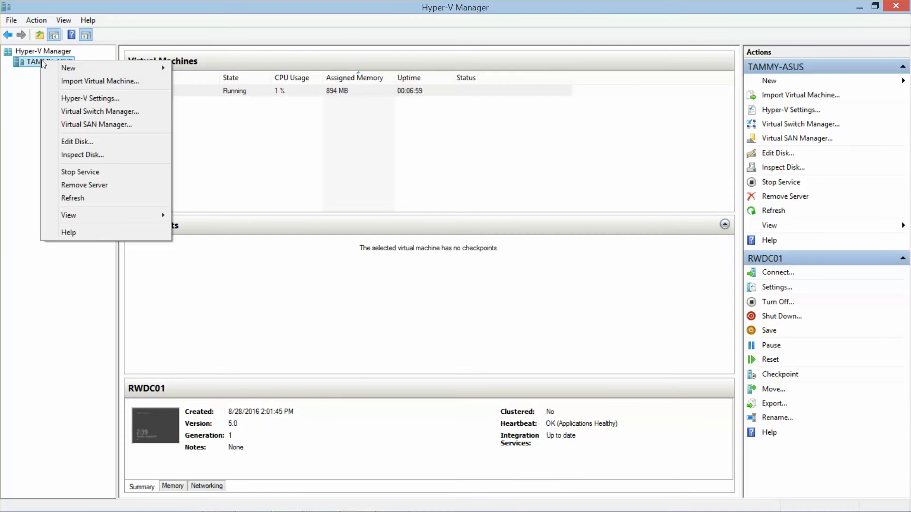
pyautogui.moveTo(79, 71)
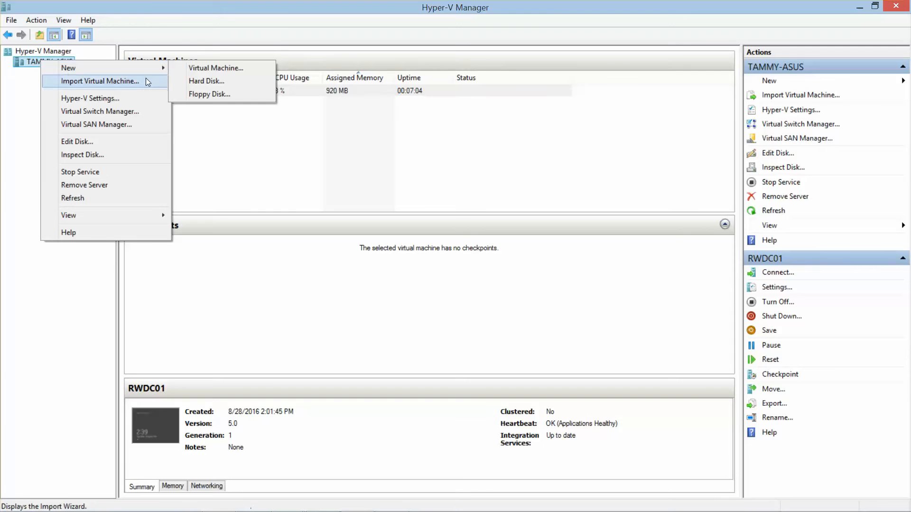
pyautogui.click(200, 68)
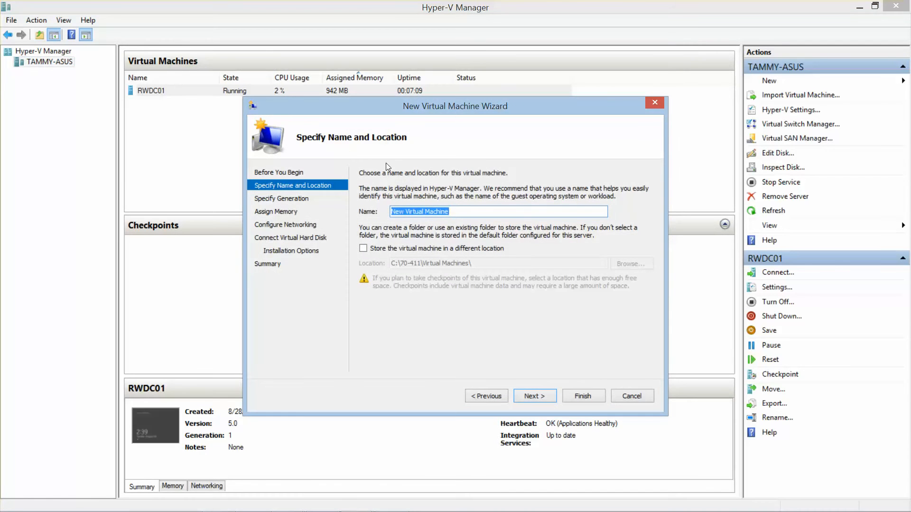
pyautogui.write('Server01')
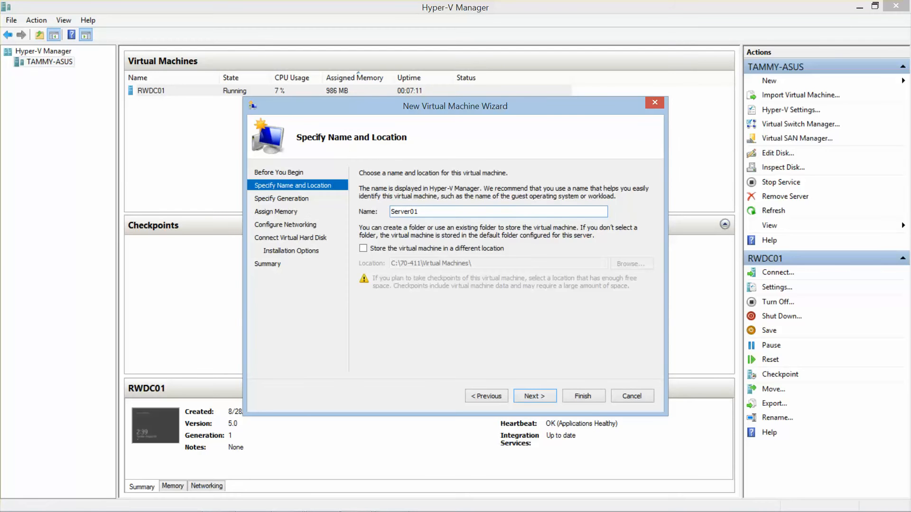
pyautogui.click(534, 399)
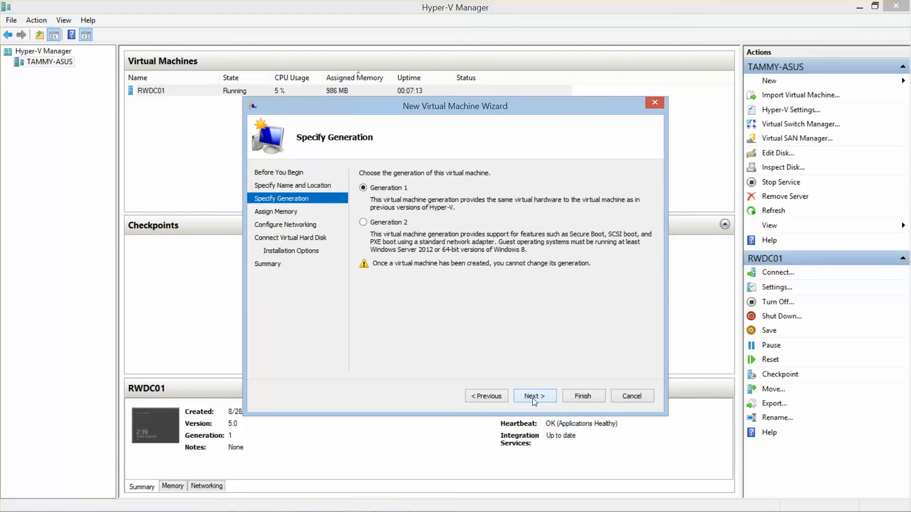
pyautogui.click(534, 399)
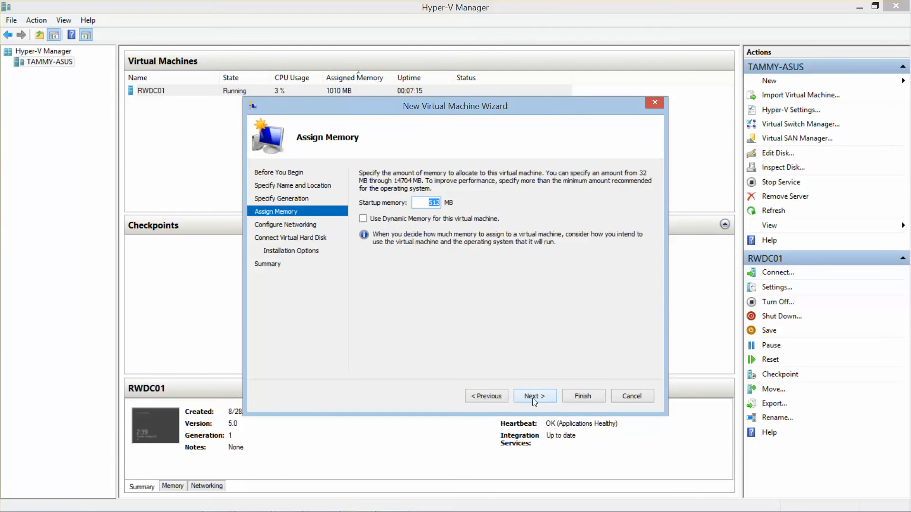
# - Give Server01 2048 MB startup memory and connect it to Contoso_INT
pyautogui.write('2048')
pyautogui.press('Tab')
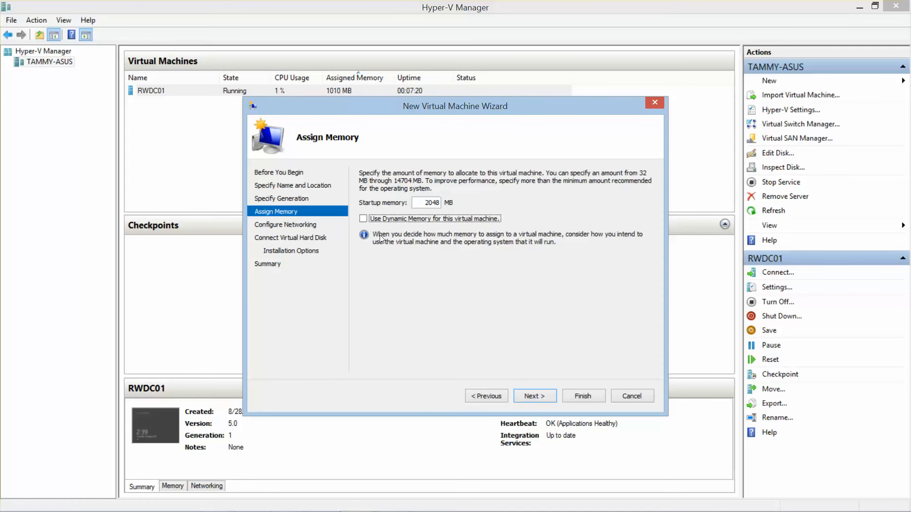
pyautogui.click(541, 397)
pyautogui.click(517, 198)
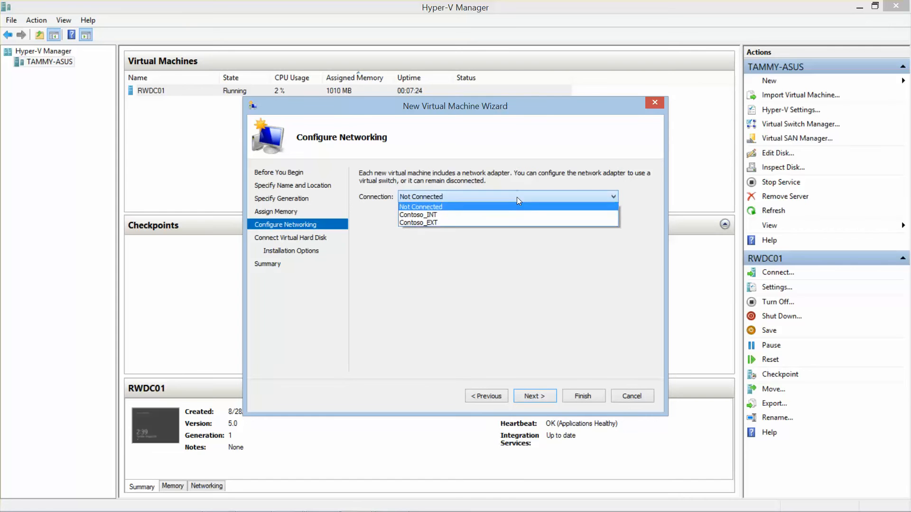
pyautogui.click(454, 214)
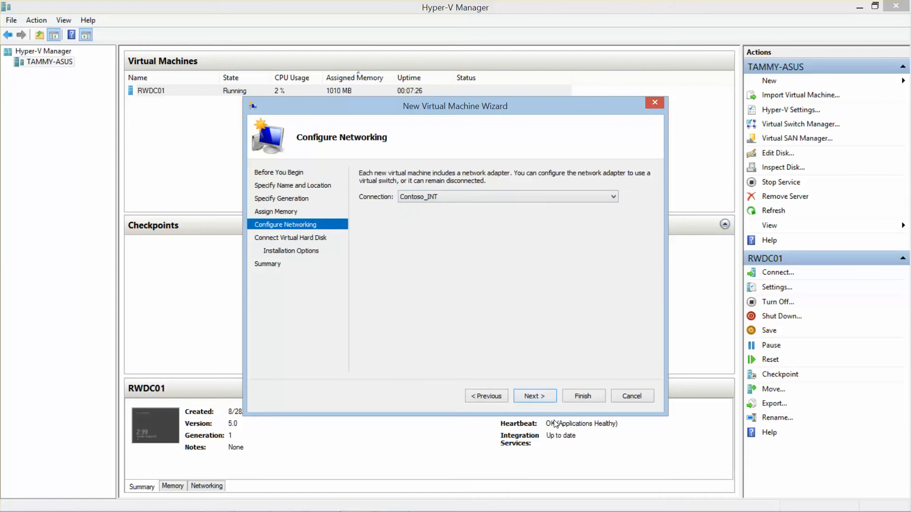
pyautogui.click(541, 397)
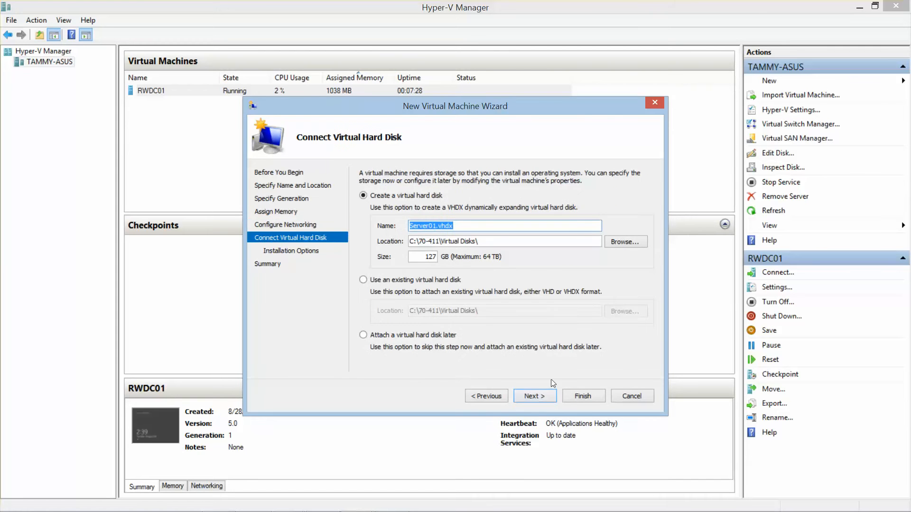
pyautogui.moveTo(394, 510)
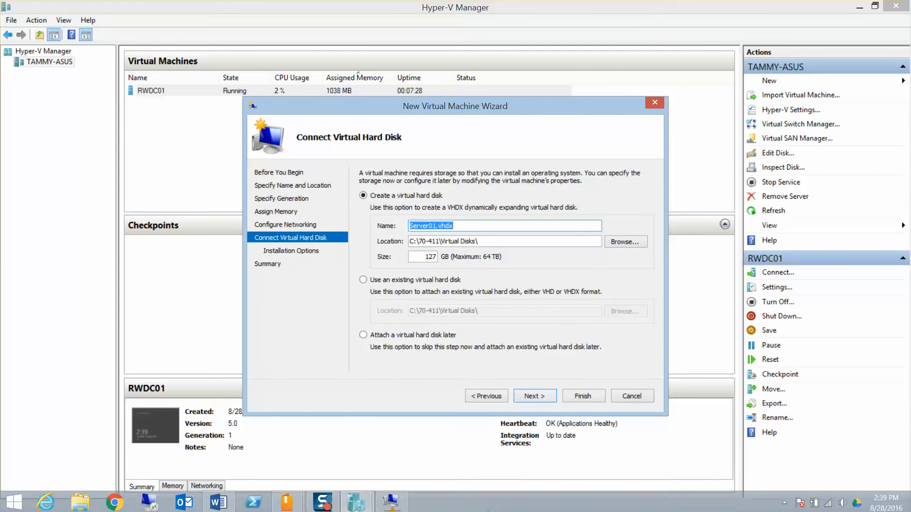
pyautogui.click(218, 501)
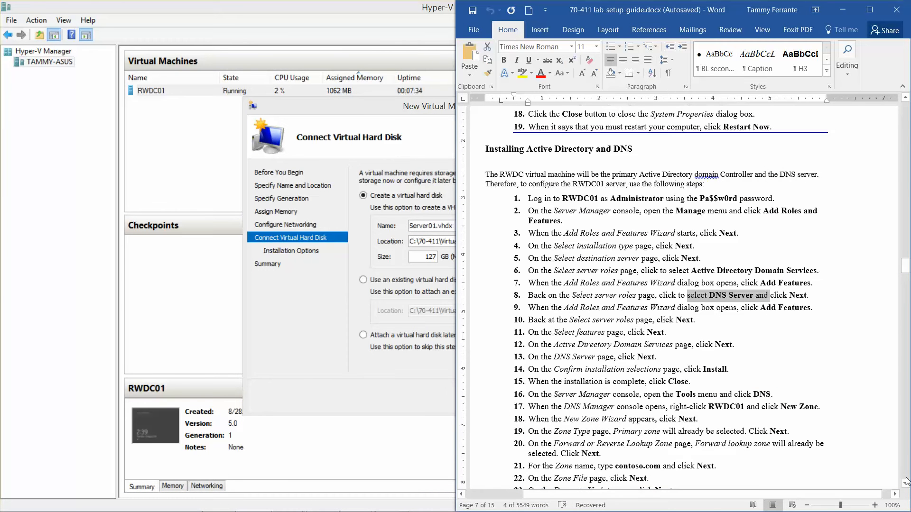
# - Highlight step 14 of the Active Directory section in yellow
pyautogui.click(906, 483)
pyautogui.scroll(-2, 905, 483)
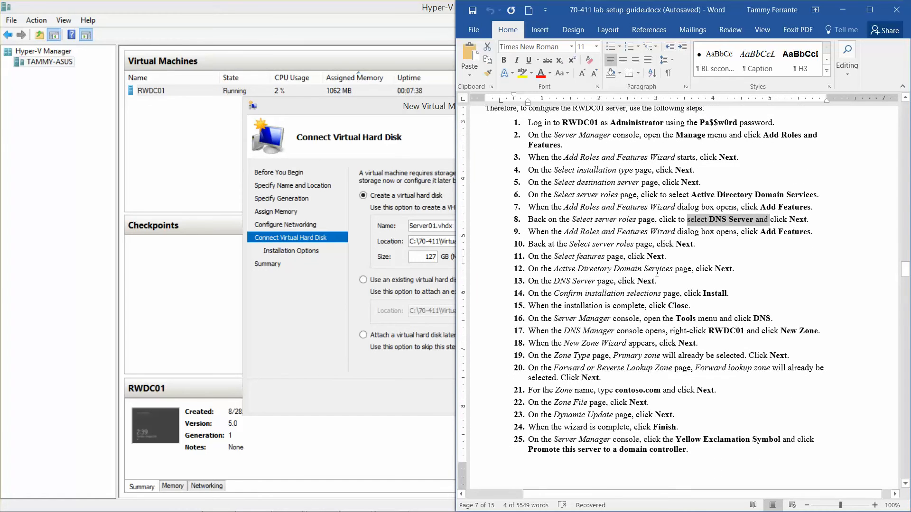
pyautogui.moveTo(733, 295); pyautogui.dragTo(515, 295)
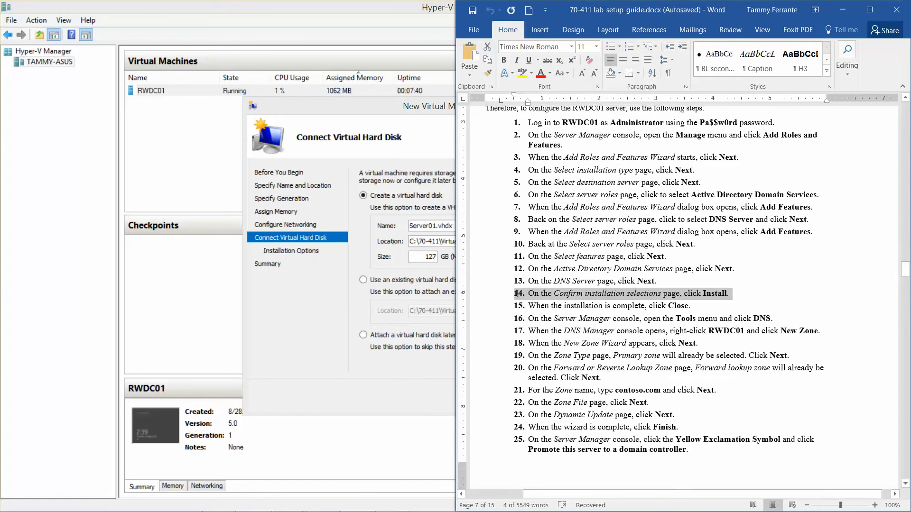
pyautogui.click(522, 73)
pyautogui.click(810, 197)
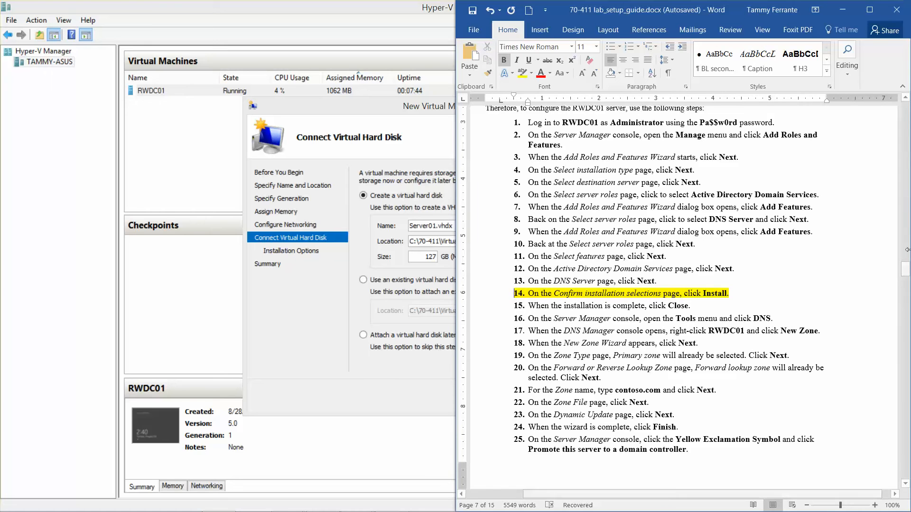
# - Highlight steps 7–10 of the Server01 section in yellow
pyautogui.moveTo(906, 271); pyautogui.dragTo(906, 336)
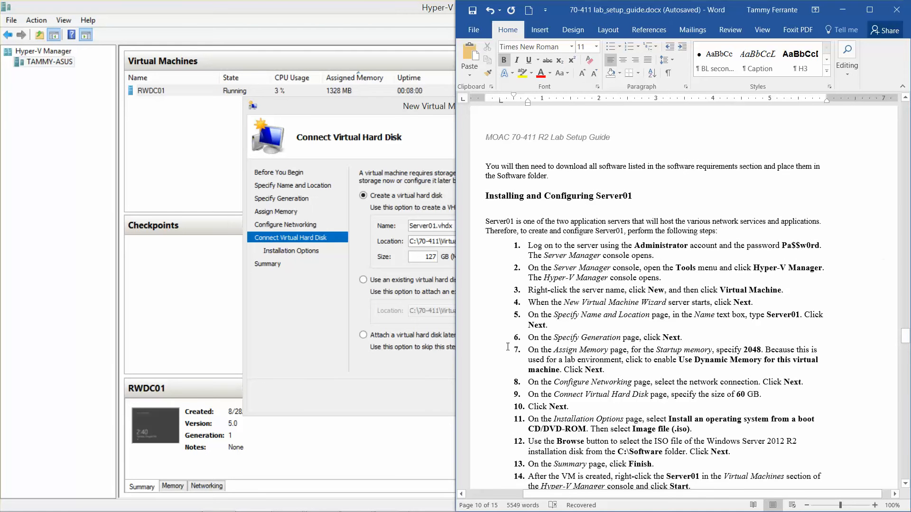
pyautogui.moveTo(507, 347); pyautogui.dragTo(683, 403)
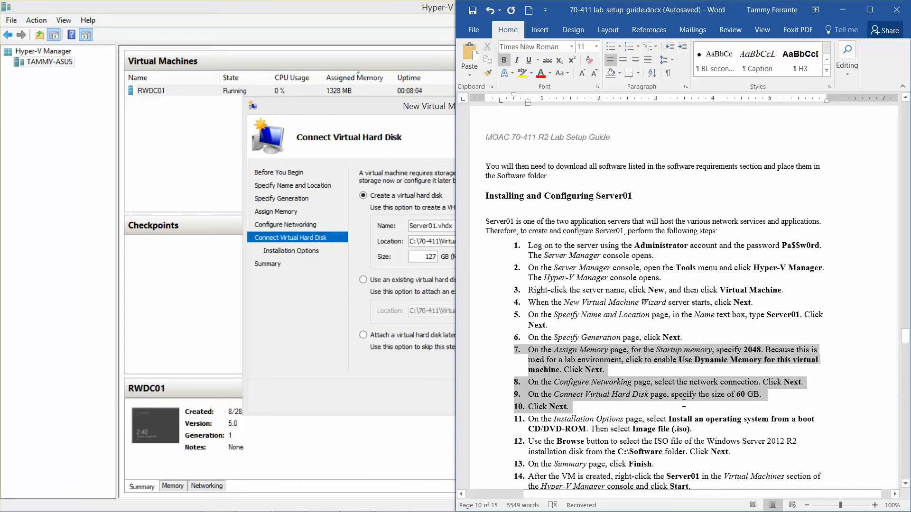
pyautogui.click(521, 73)
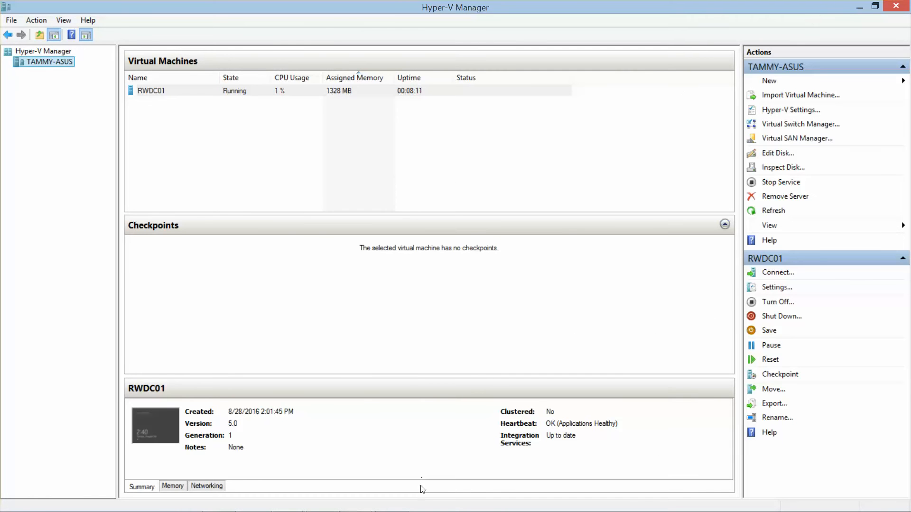
# - Set Server01's new virtual hard disk size to 60 GB
pyautogui.moveTo(397, 506)
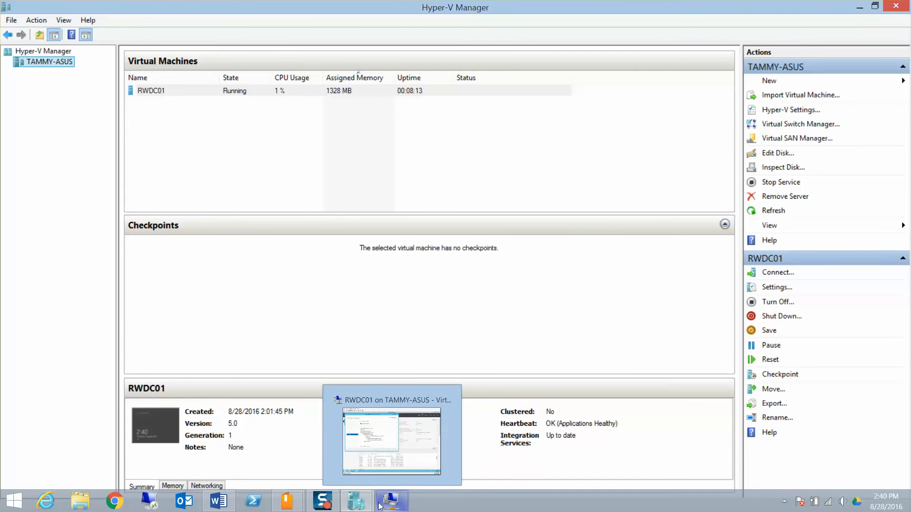
pyautogui.moveTo(359, 502)
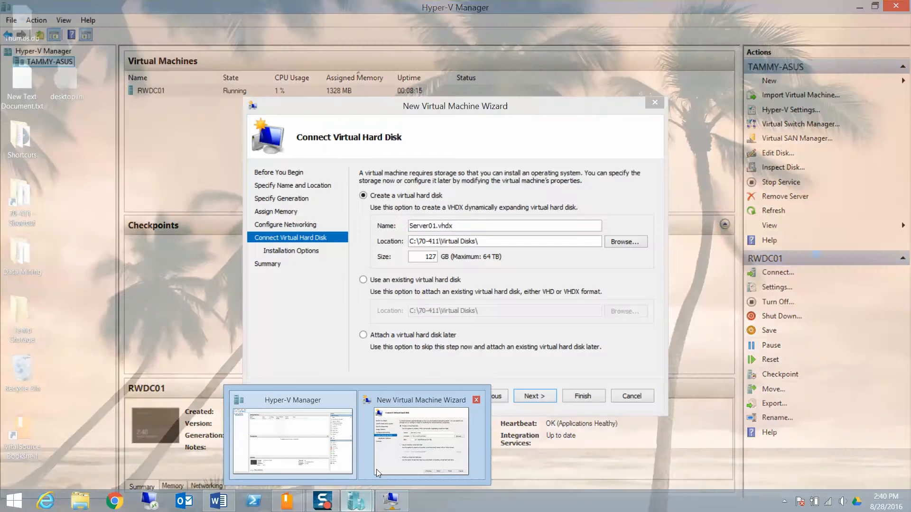
pyautogui.click(376, 469)
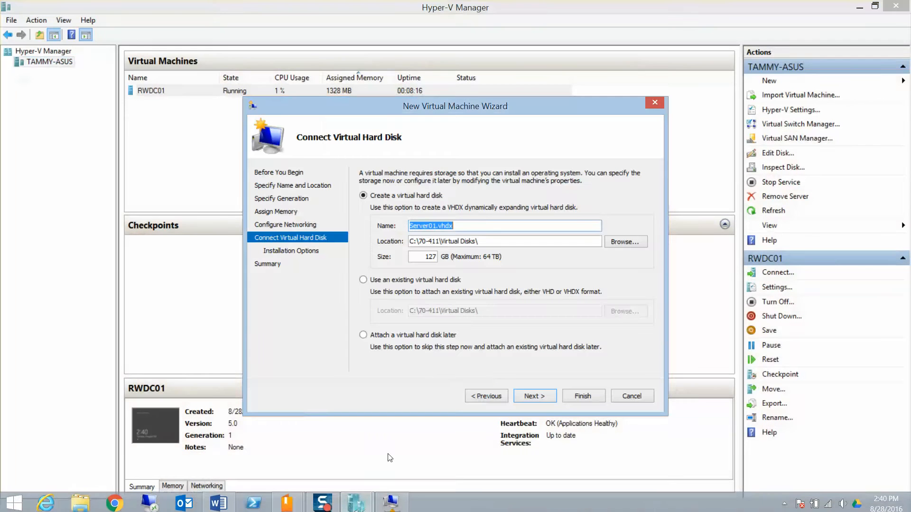
pyautogui.doubleClick(418, 257)
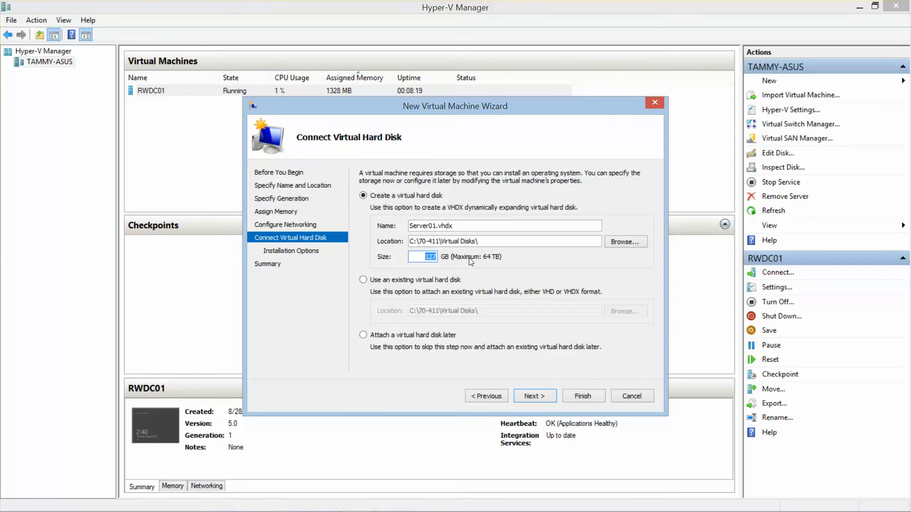
pyautogui.write('60')
pyautogui.click(530, 394)
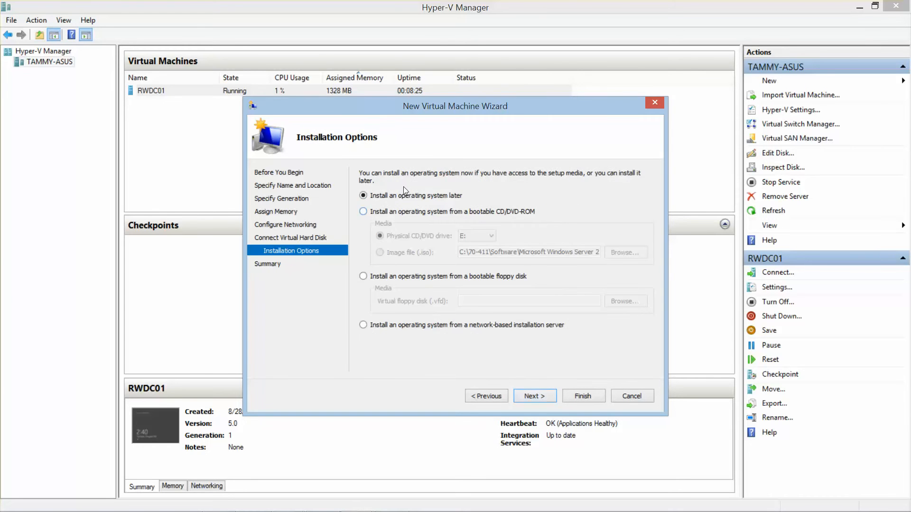
# - Use windows_server_2012_r2_x64 Standard.iso as install media and finish creating Server01
pyautogui.click(363, 212)
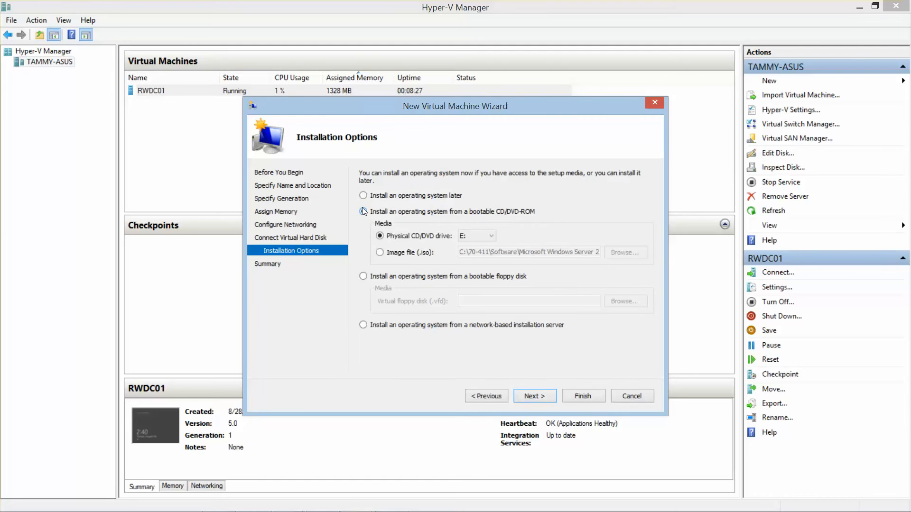
pyautogui.click(379, 253)
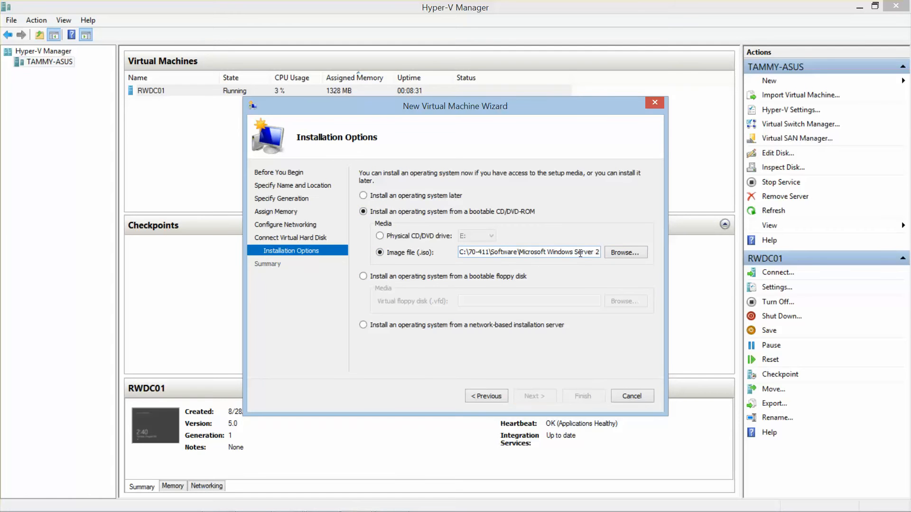
pyautogui.moveTo(580, 252); pyautogui.dragTo(619, 249)
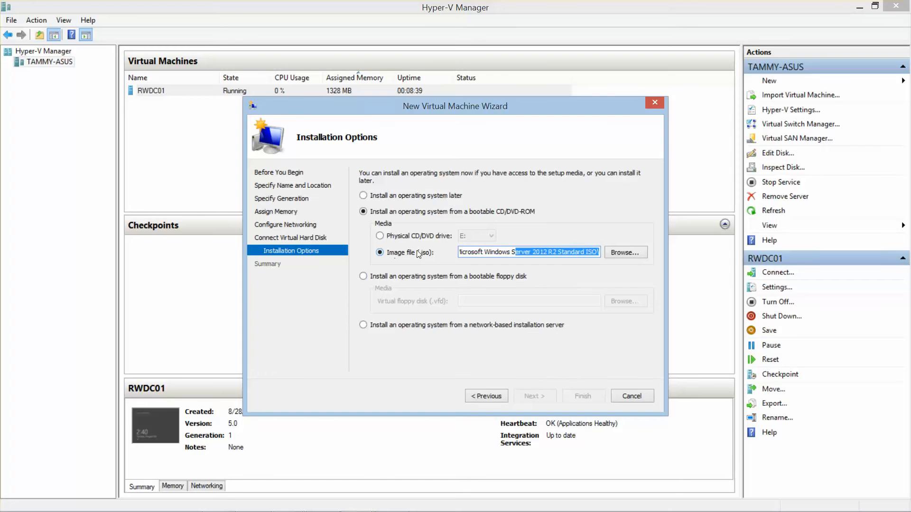
pyautogui.click(500, 252)
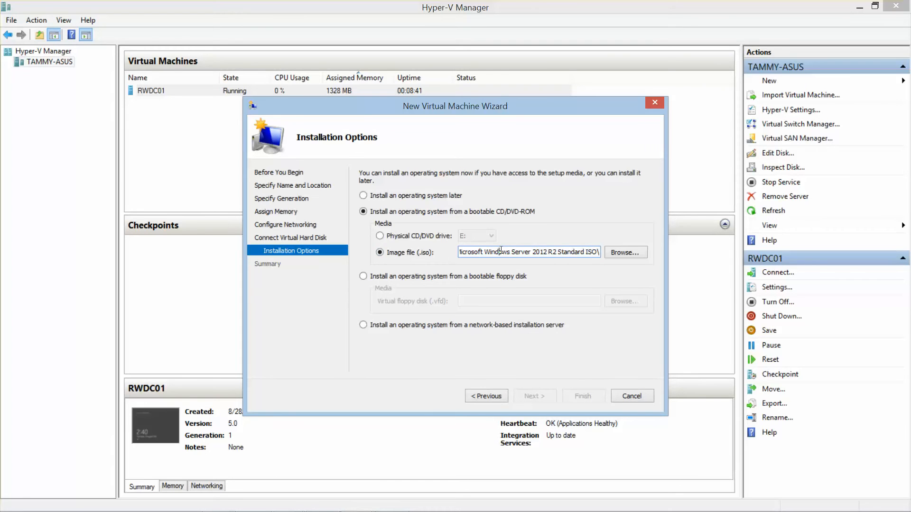
pyautogui.click(621, 252)
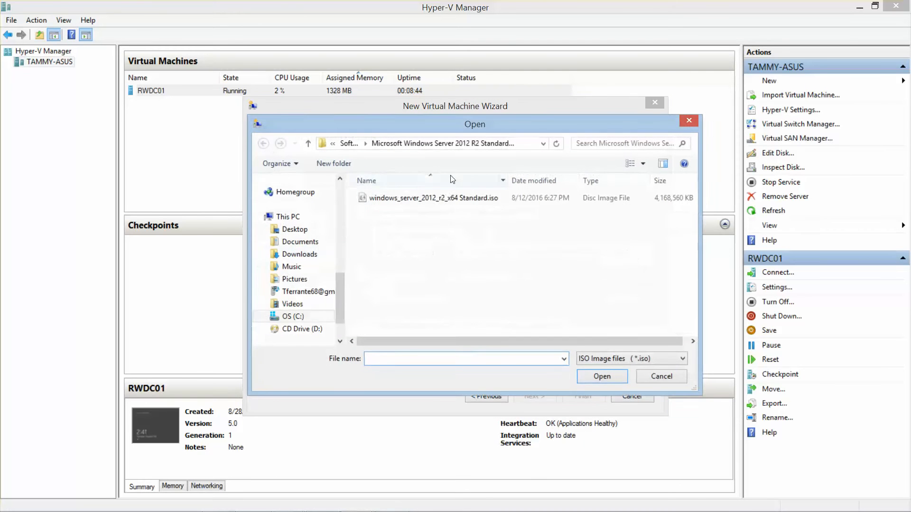
pyautogui.click(433, 197)
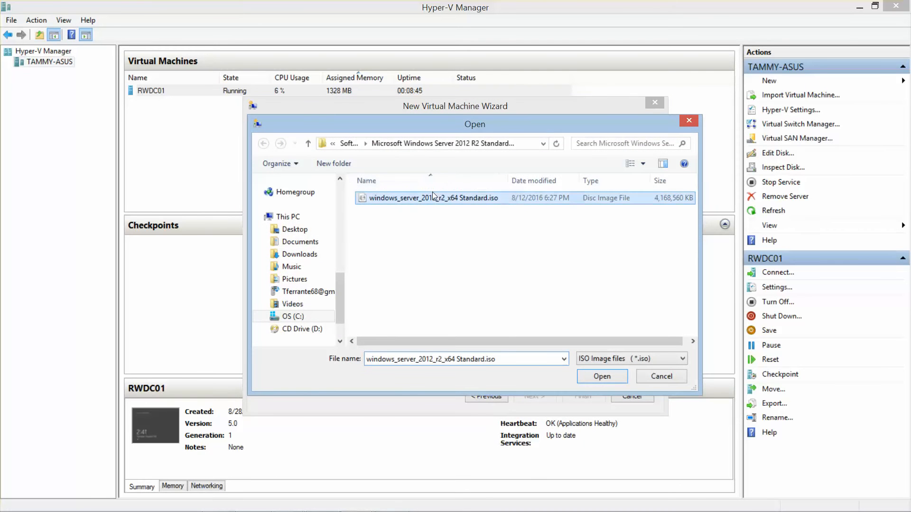
pyautogui.click(588, 376)
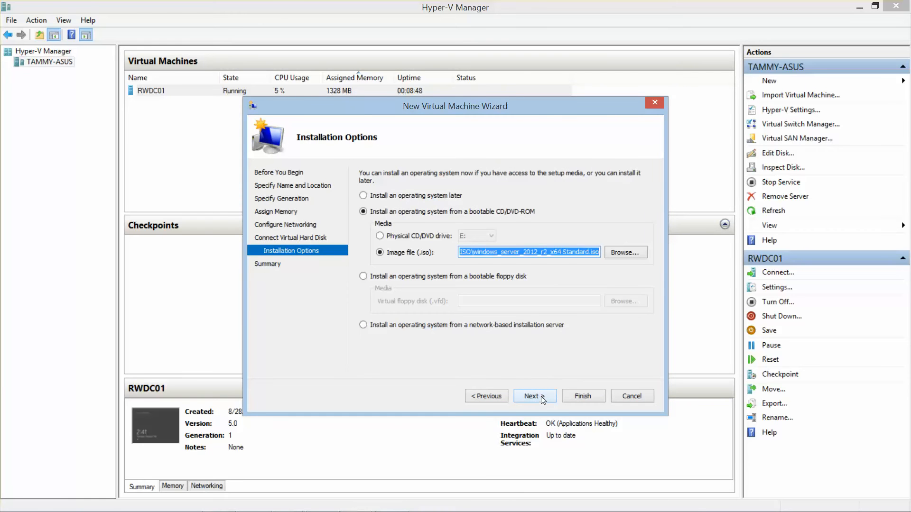
pyautogui.click(541, 397)
pyautogui.click(582, 396)
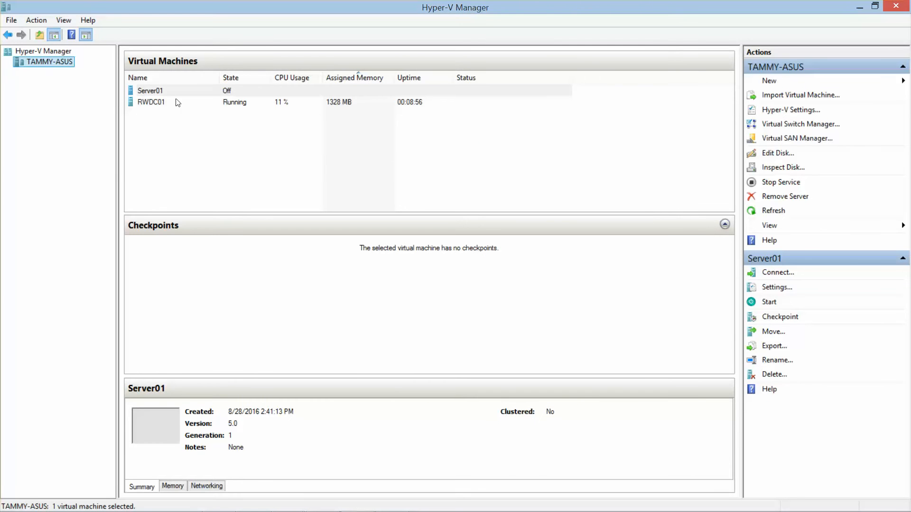
# - Connect to Server01, start it, and move its console window to the left of the screen
pyautogui.doubleClick(159, 93)
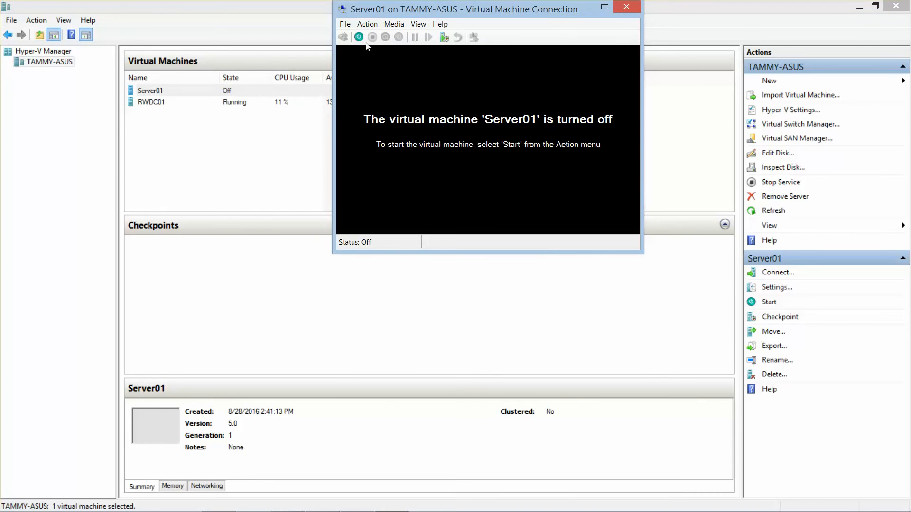
pyautogui.click(359, 37)
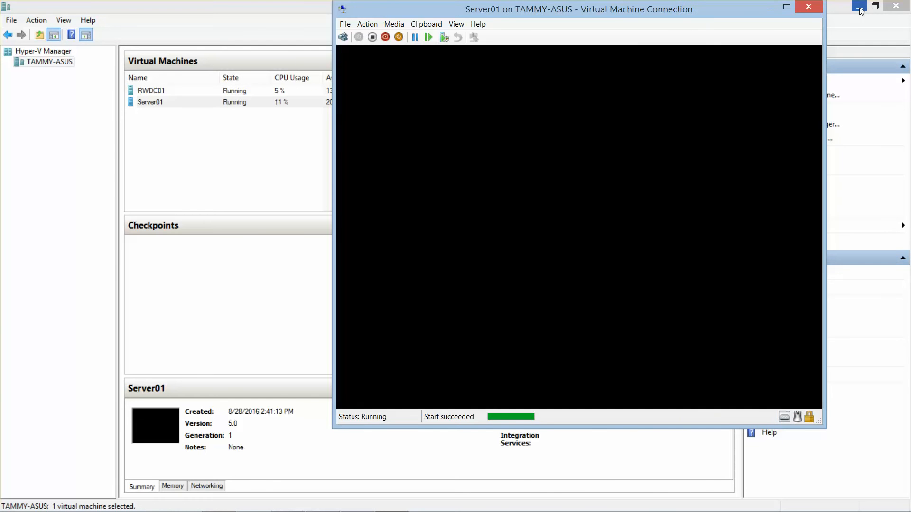
pyautogui.click(860, 10)
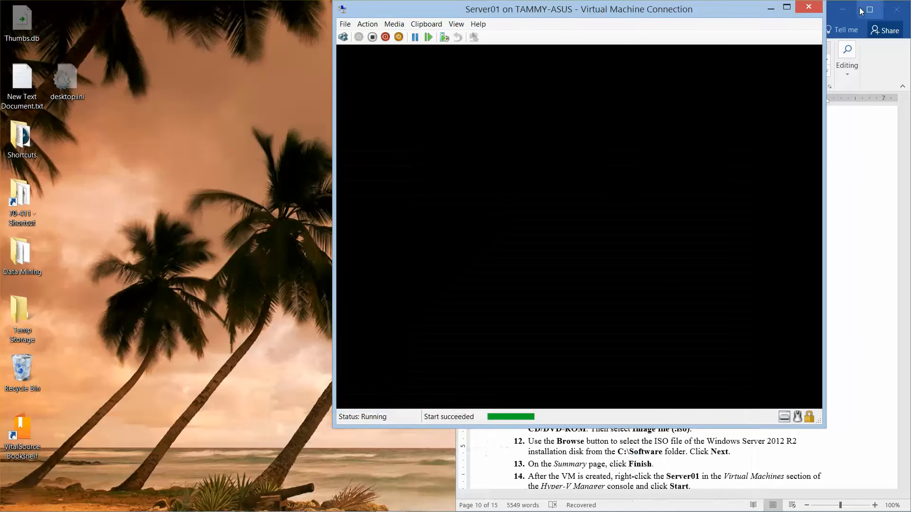
pyautogui.moveTo(525, 15); pyautogui.dragTo(240, 22)
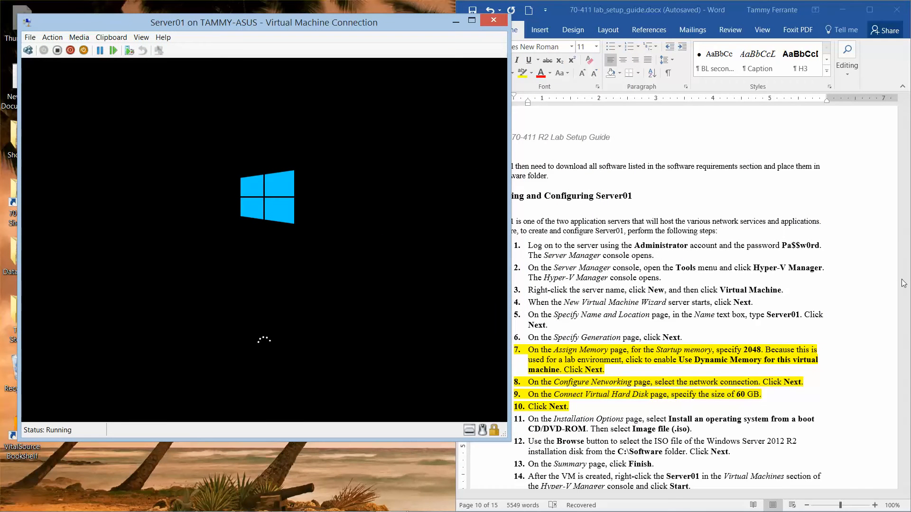
# - Check the Active Directory steps in the lab guide, then begin Windows Setup with Install now
pyautogui.click(884, 409)
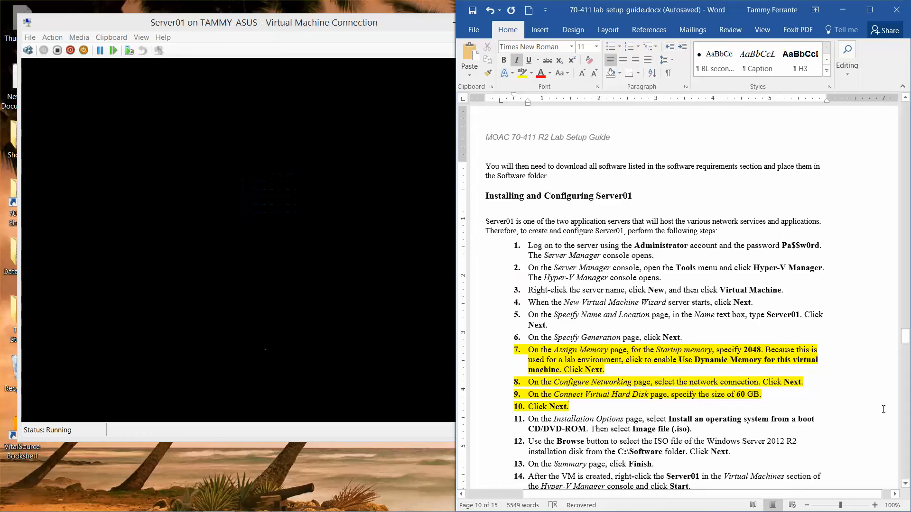
pyautogui.scroll(15, 883, 409)
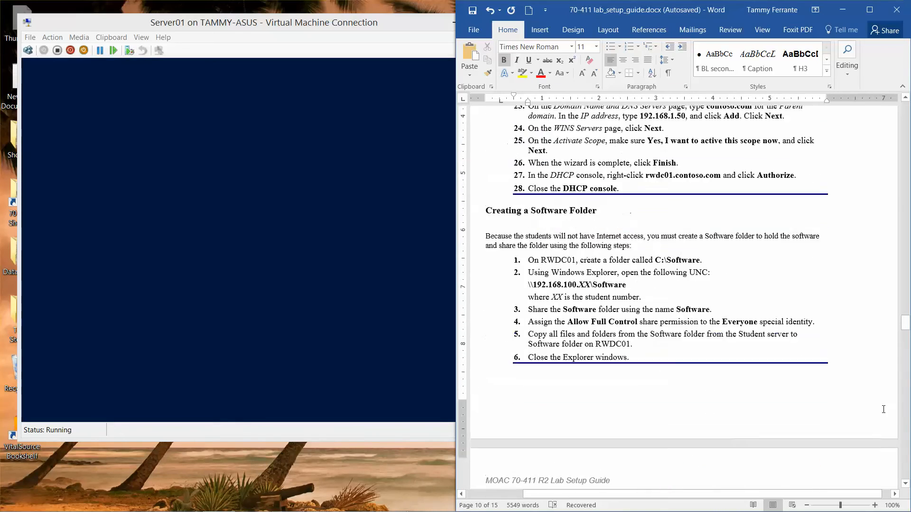
pyautogui.scroll(20, 883, 409)
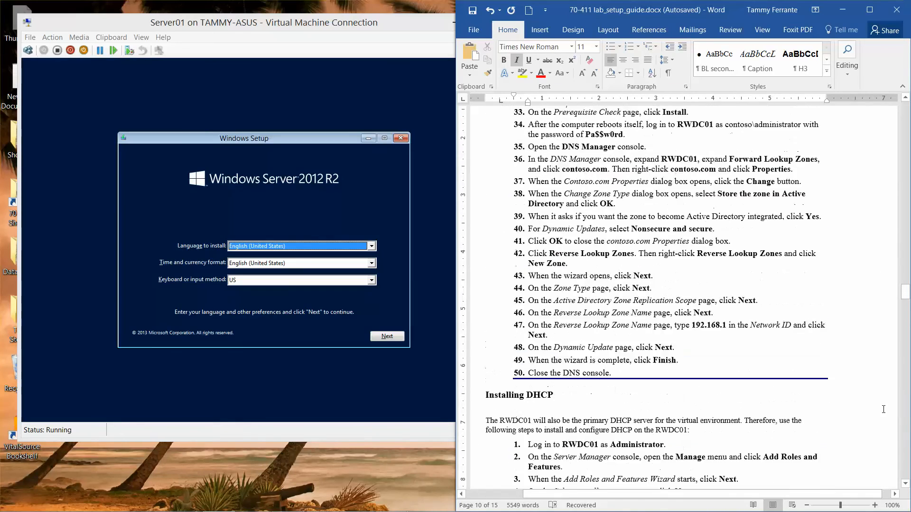
pyautogui.scroll(8, 884, 409)
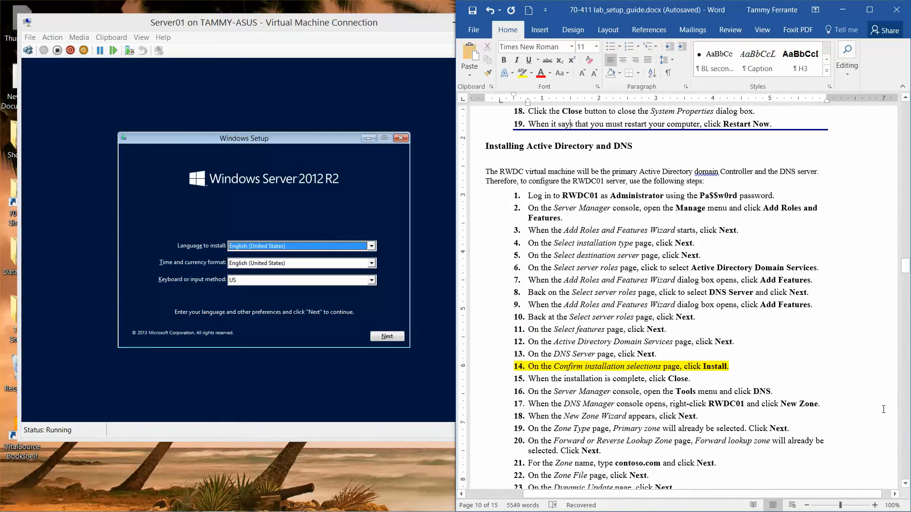
pyautogui.press('Down')
pyautogui.press('Down')
pyautogui.press('Down')
pyautogui.press('Down')
pyautogui.press('Down')
pyautogui.press('Down')
pyautogui.press('Down')
pyautogui.press('Down')
pyautogui.press('Down')
pyautogui.press('Down')
pyautogui.press('Down')
pyautogui.press('Down')
pyautogui.press('Down')
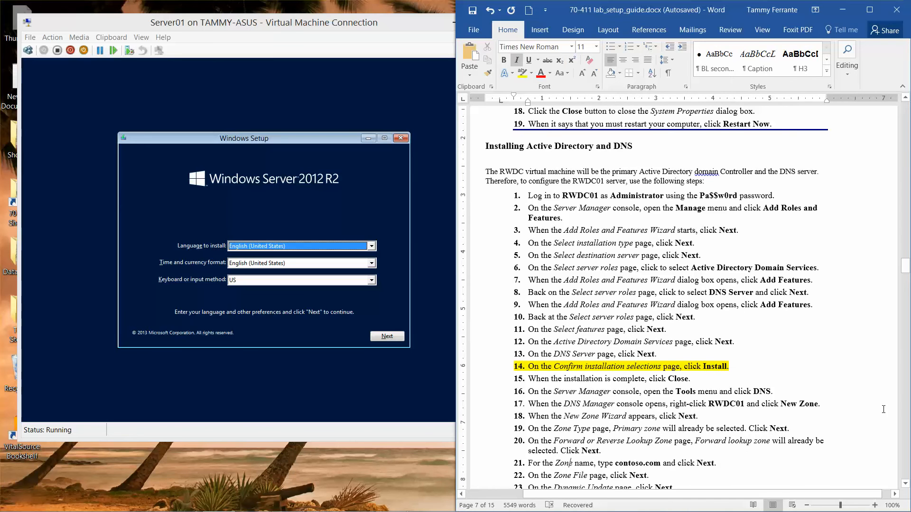
pyautogui.press('Down')
pyautogui.press('Down')
pyautogui.press('Down')
pyautogui.press('Down')
pyautogui.press('Down')
pyautogui.press('Down')
pyautogui.press('Down')
pyautogui.press('Down')
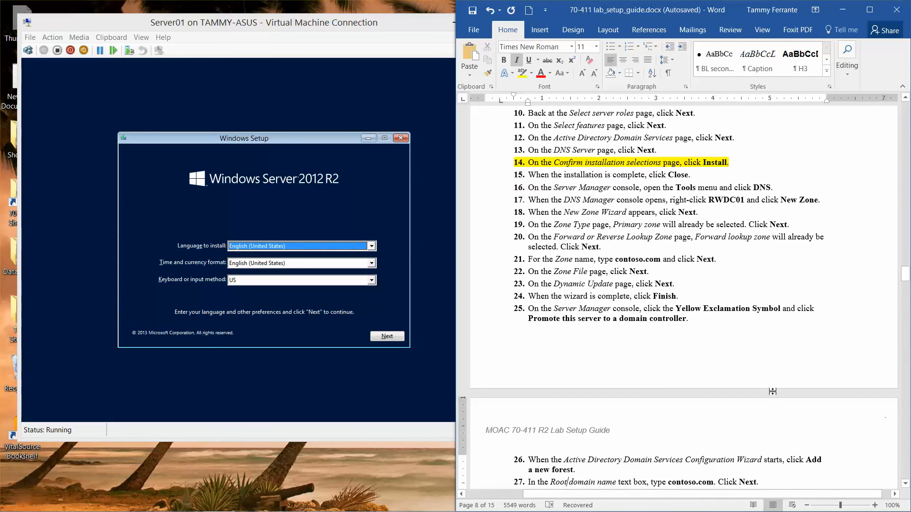
pyautogui.click(387, 337)
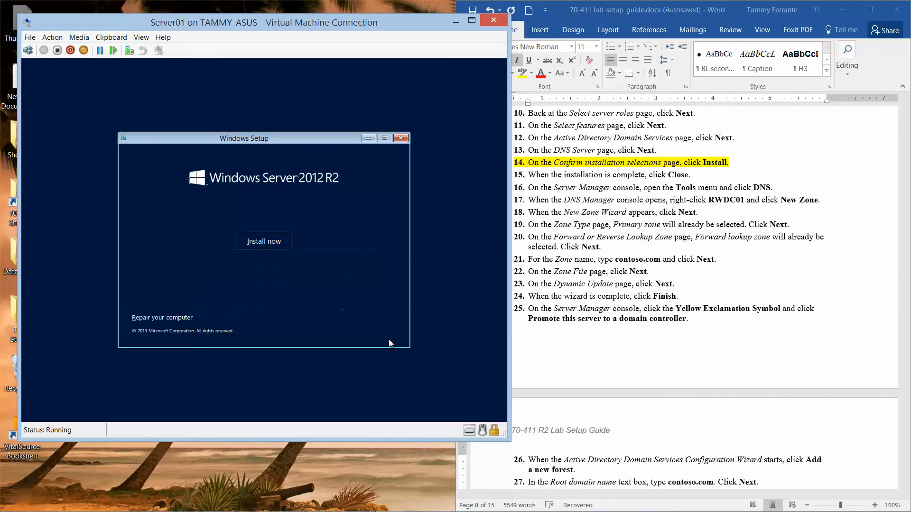
pyautogui.click(264, 239)
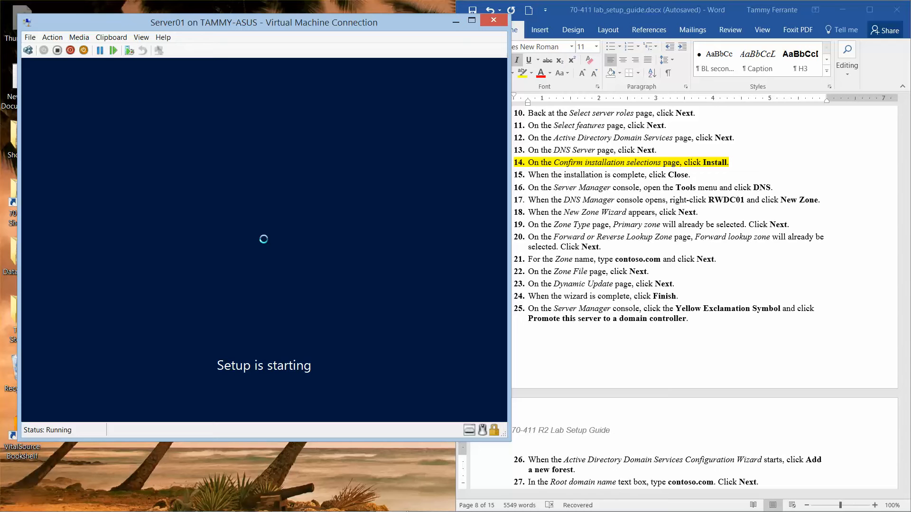
# - Close RWDC01's completed Add Roles and Features Wizard after the AD DS and DNS install
pyautogui.moveTo(353, 506)
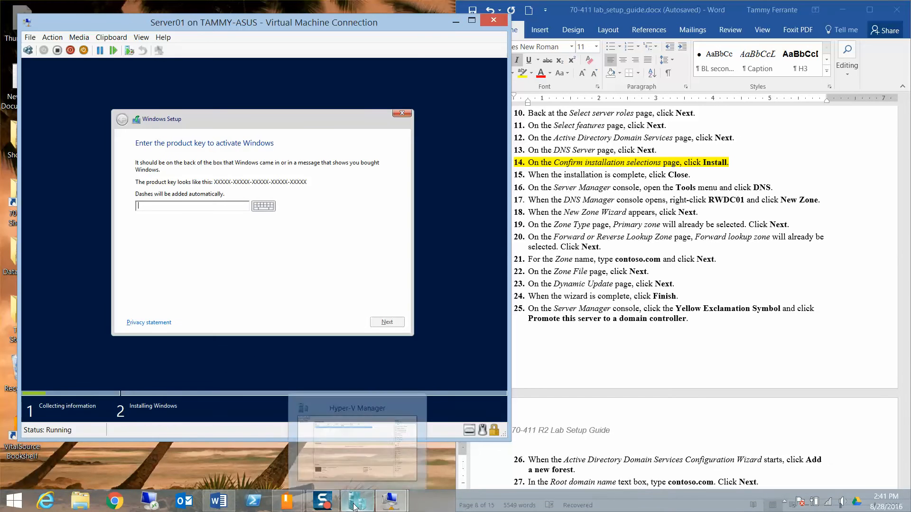
pyautogui.moveTo(322, 503)
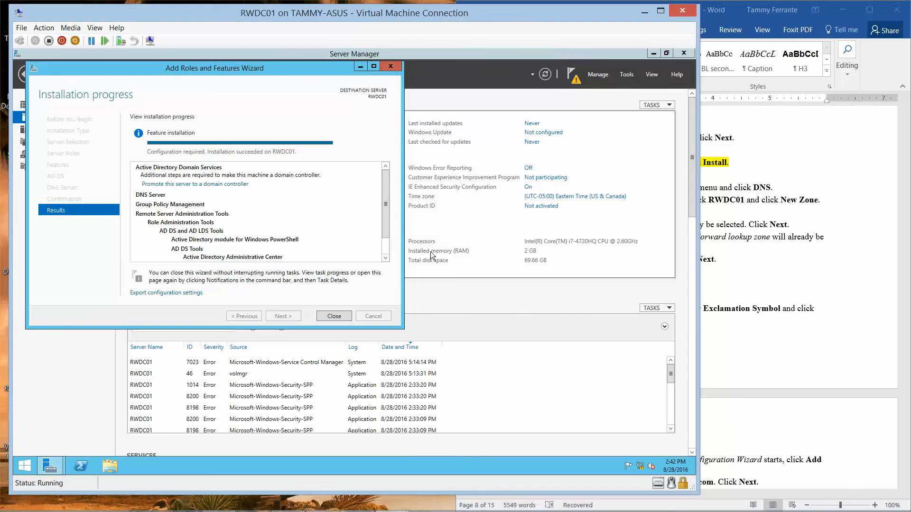
pyautogui.click(333, 316)
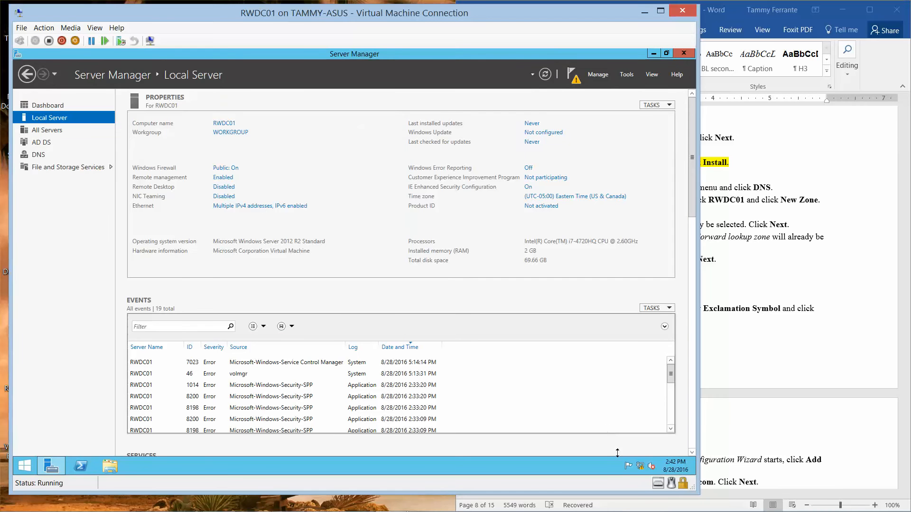
# - Install Server with a GUI on Server01 as a custom install onto Drive 0, accepting the license
pyautogui.moveTo(389, 508)
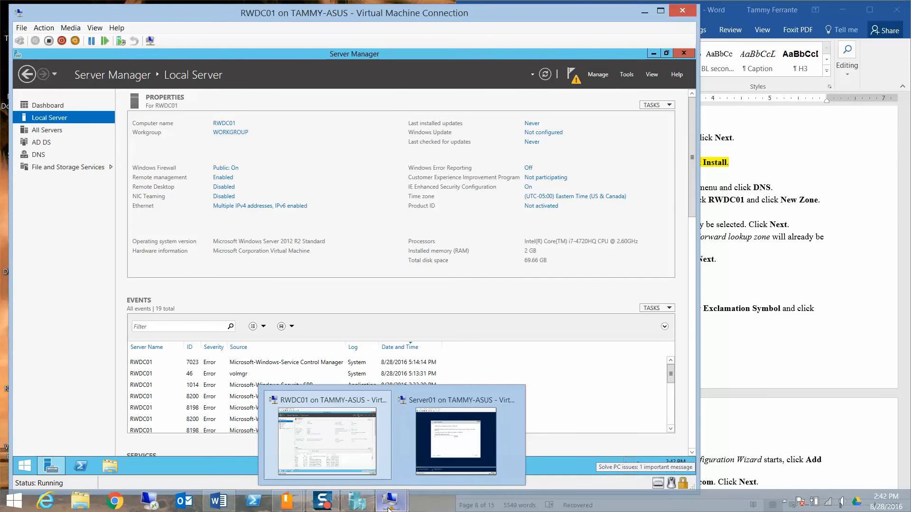
pyautogui.click(455, 442)
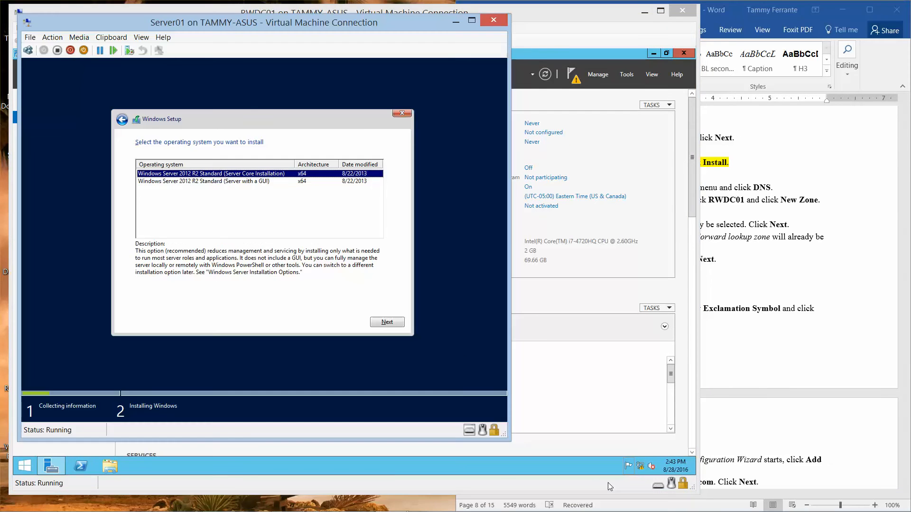
pyautogui.click(271, 183)
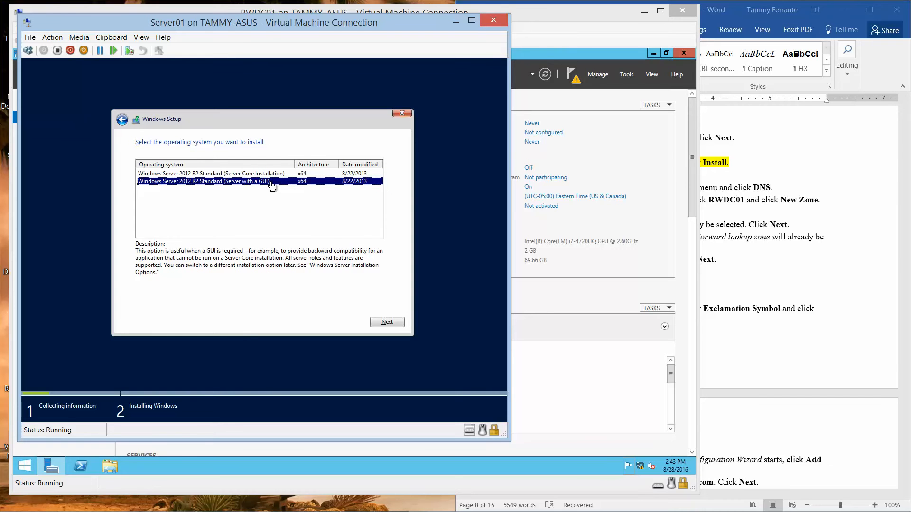
pyautogui.click(388, 323)
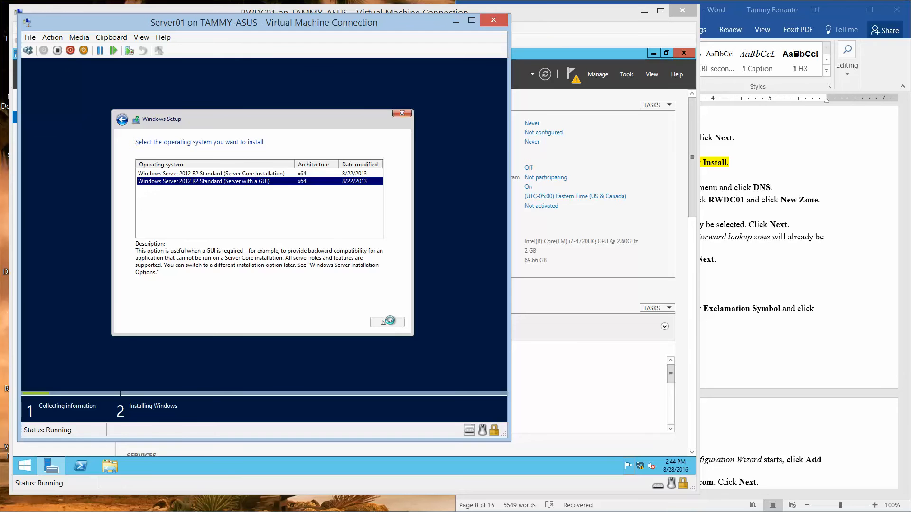
pyautogui.click(179, 300)
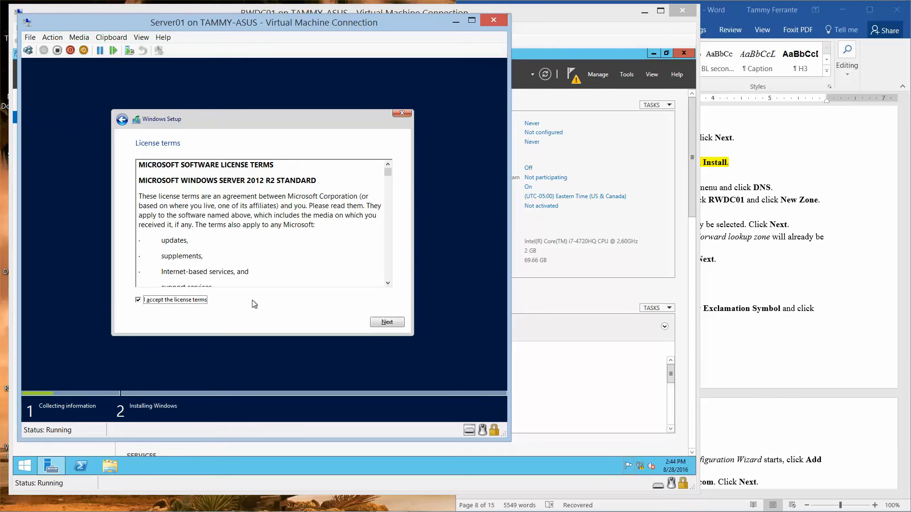
pyautogui.click(381, 323)
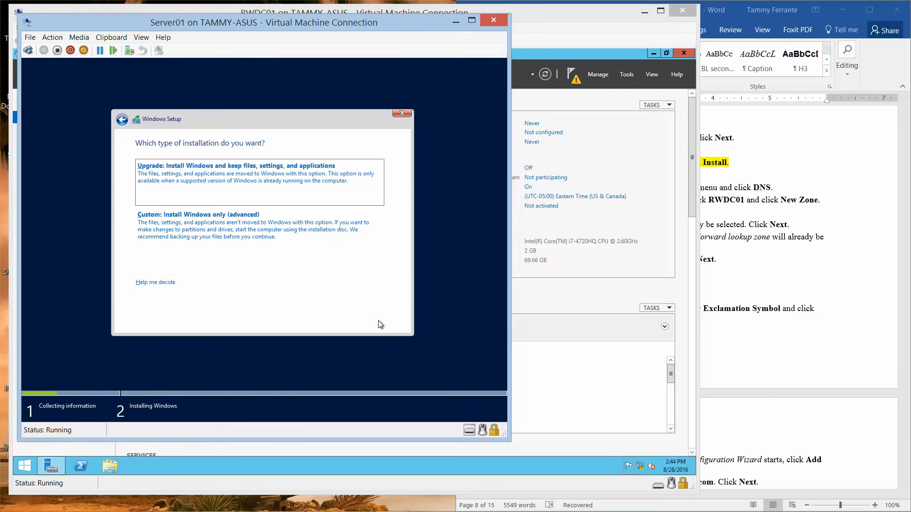
pyautogui.click(228, 230)
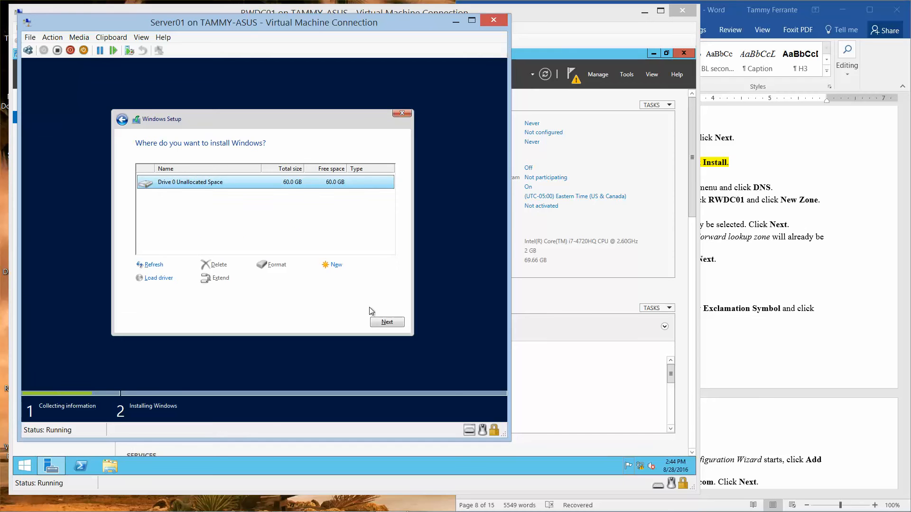
pyautogui.click(386, 323)
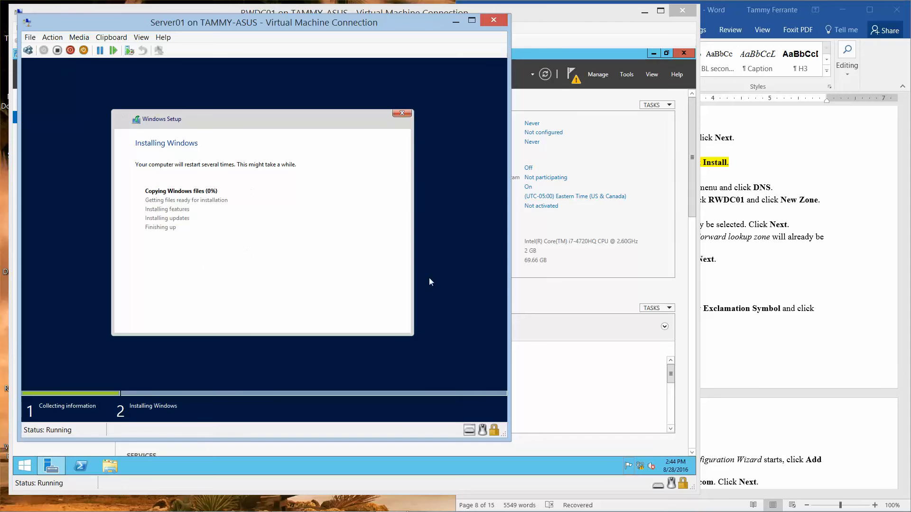
pyautogui.click(597, 26)
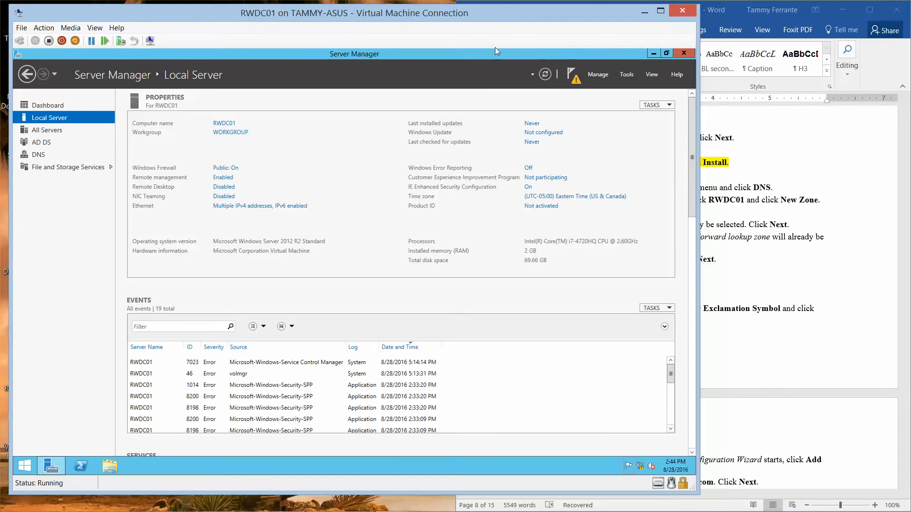
# - Launch Promote this server to a domain controller from RWDC01's notifications flag
pyautogui.click(577, 82)
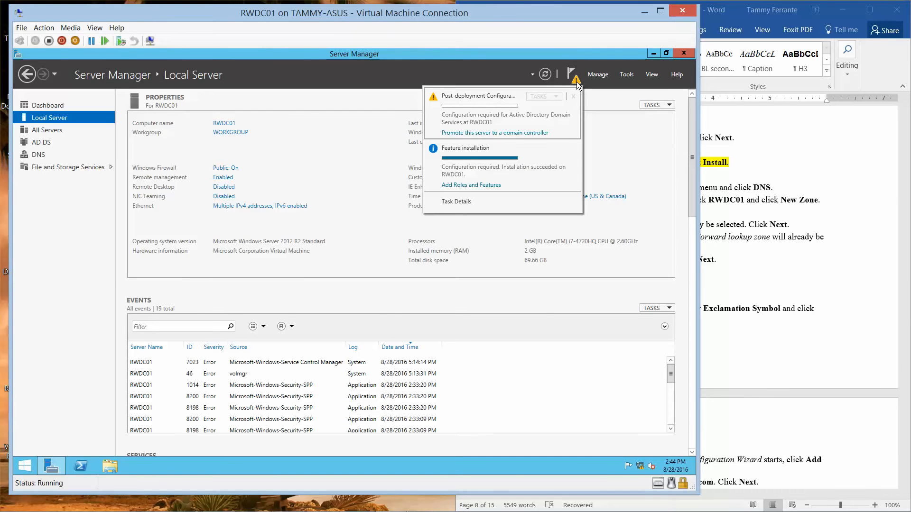
pyautogui.click(517, 138)
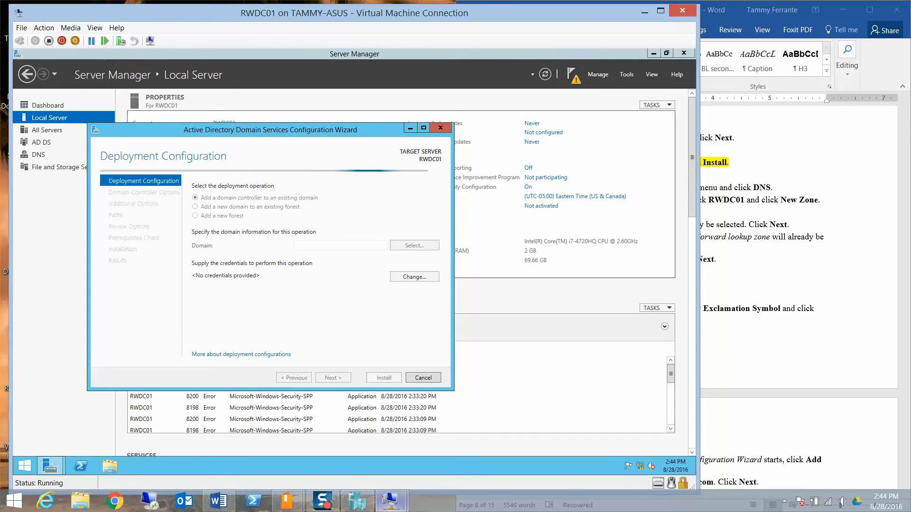
pyautogui.moveTo(328, 507)
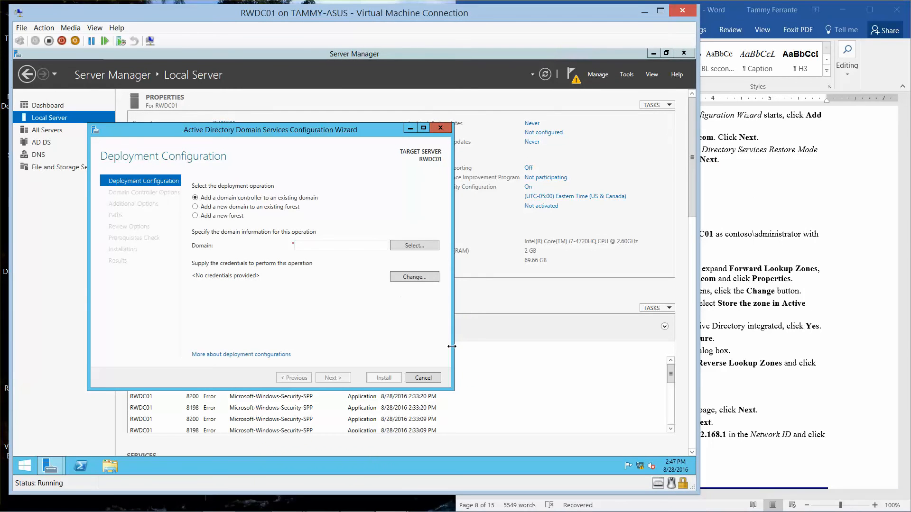
# - Choose Add a new forest with root domain name contoso.com and continue
pyautogui.click(195, 215)
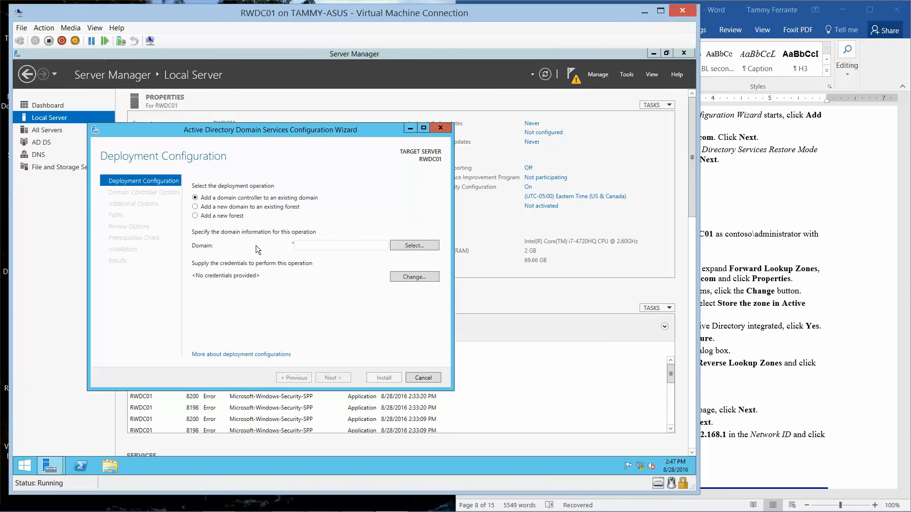
pyautogui.click(312, 249)
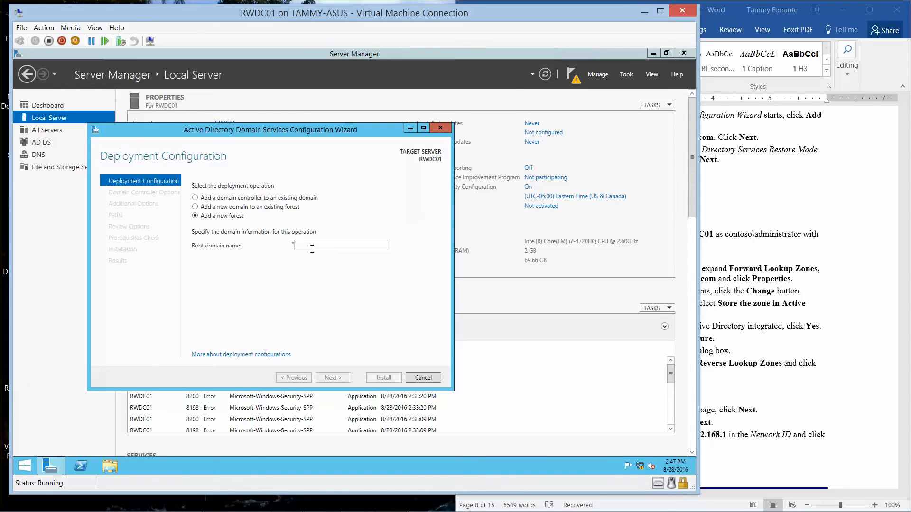
pyautogui.write('contosos')
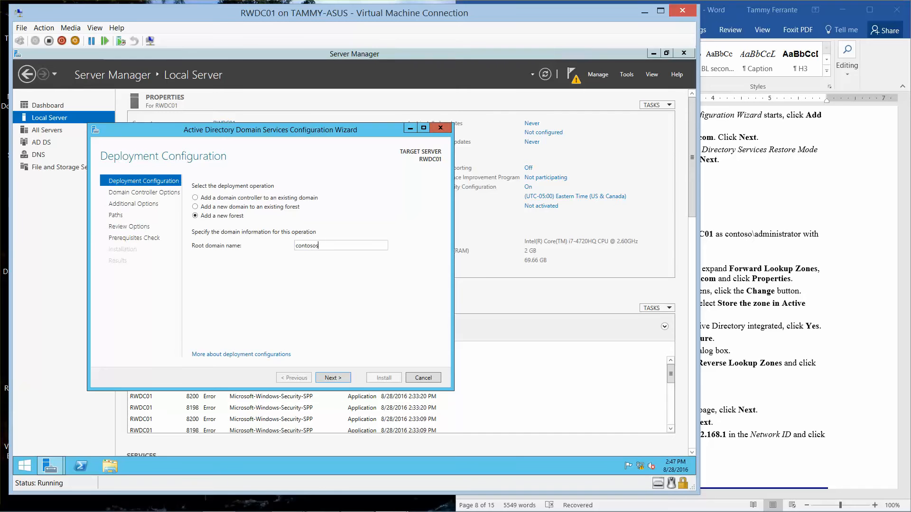
pyautogui.press('BackSpace')
pyautogui.write('.com')
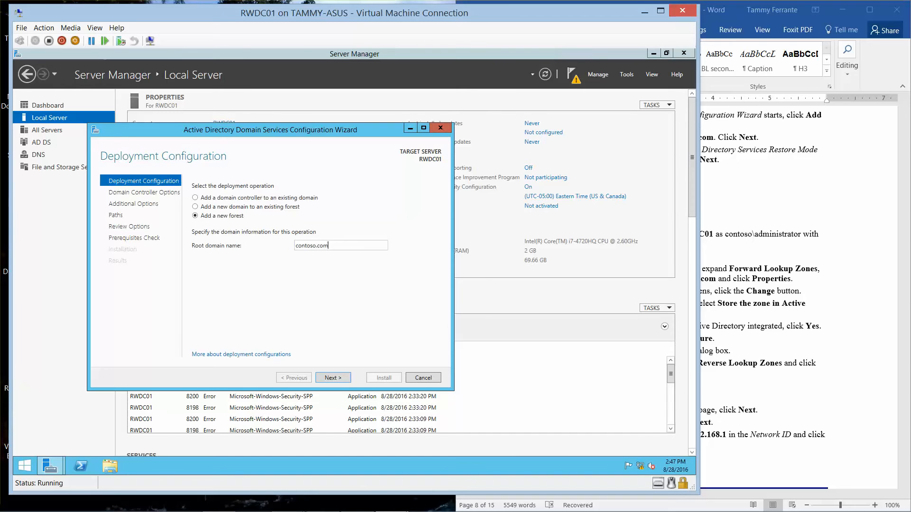
pyautogui.click(332, 377)
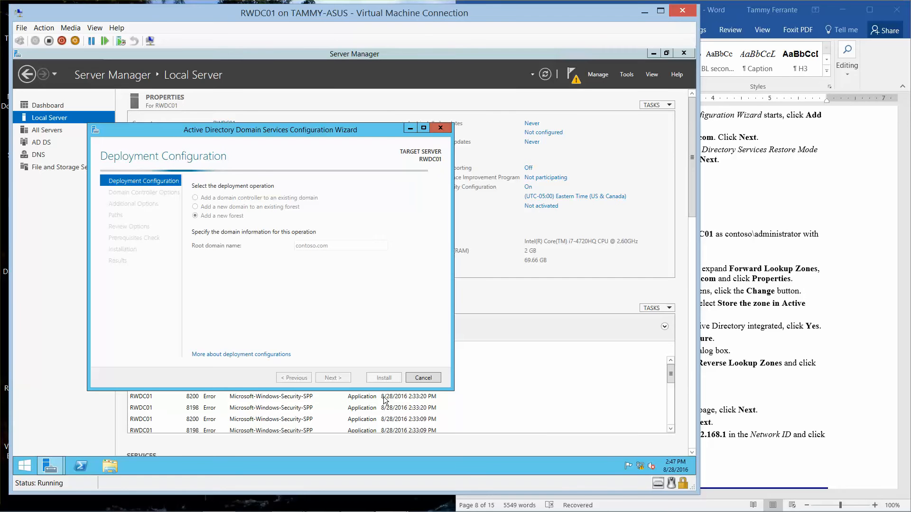
pyautogui.moveTo(403, 511)
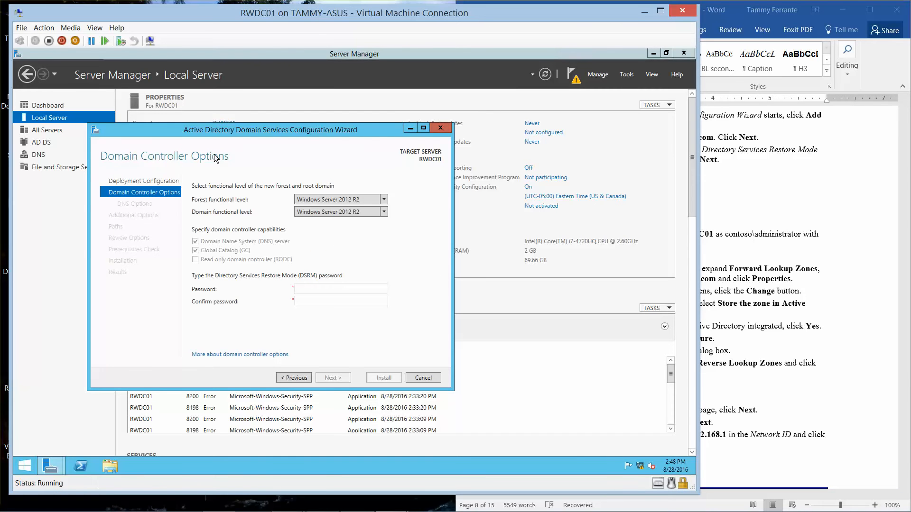
# - Enter and confirm the DSRM password on the Domain Controller Options page
pyautogui.click(315, 288)
pyautogui.write('Pa$$w0rd')
pyautogui.press('Tab')
pyautogui.write('Pa$$w0rd')
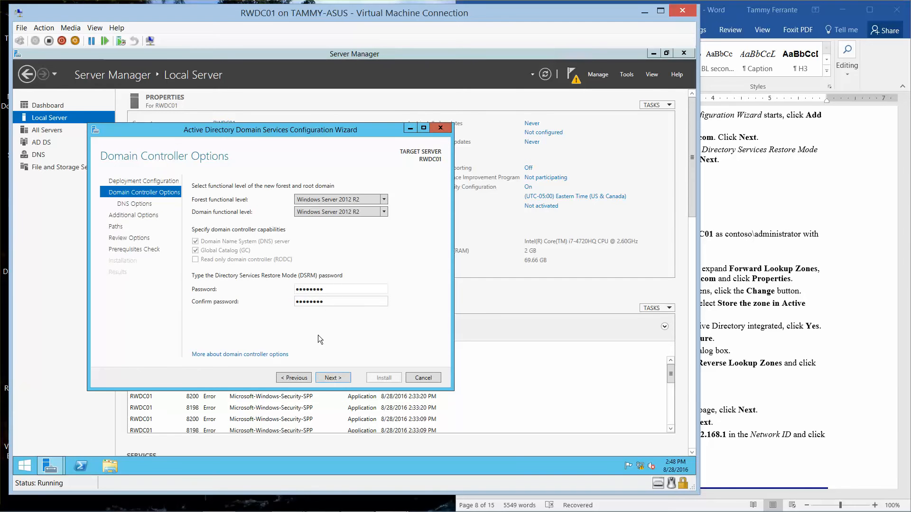
pyautogui.click(334, 378)
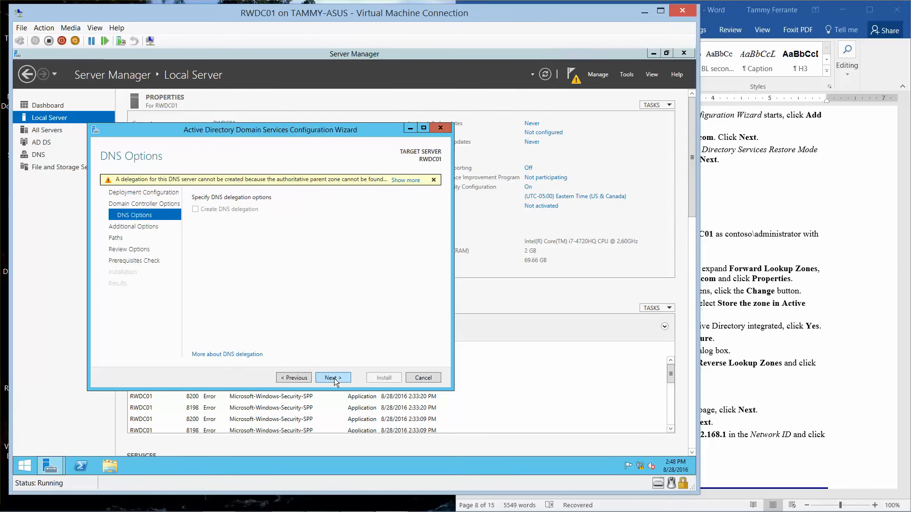
# - Accept default DNS, NetBIOS, path and review settings to start prerequisites, then open File Explorer
pyautogui.click(334, 378)
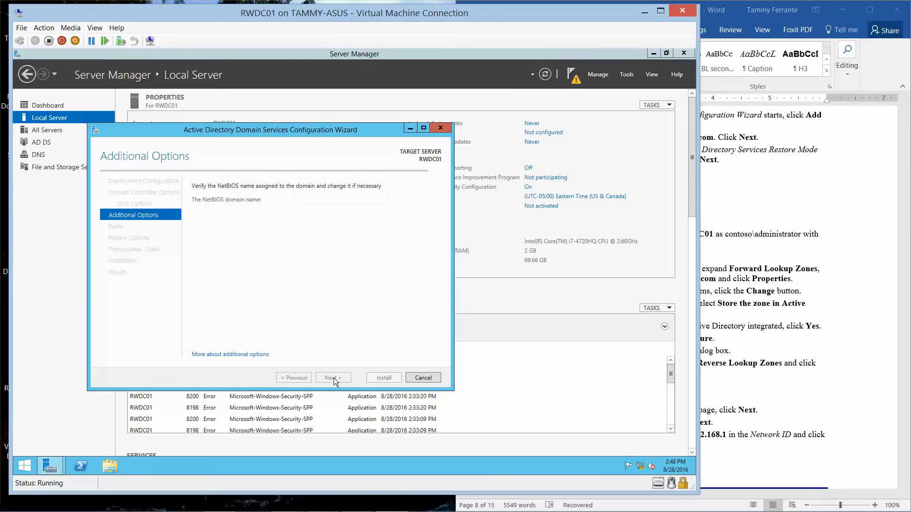
pyautogui.click(334, 378)
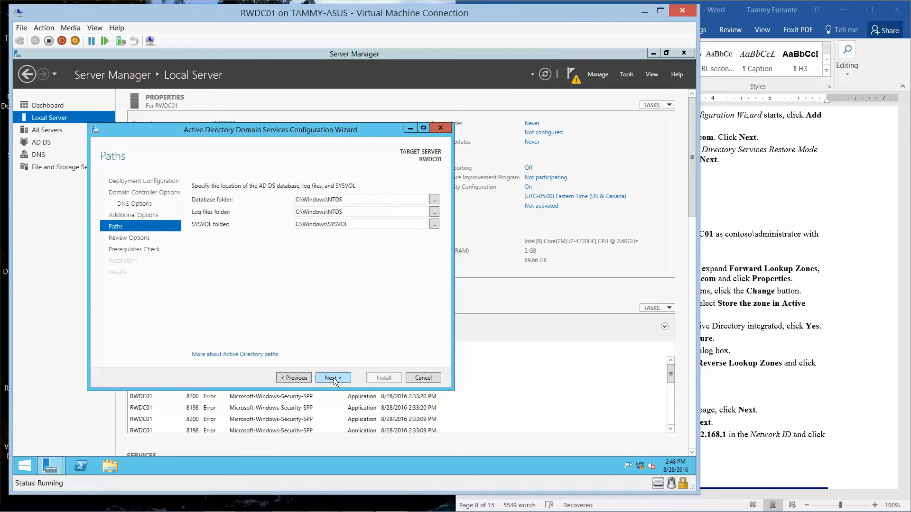
pyautogui.click(334, 378)
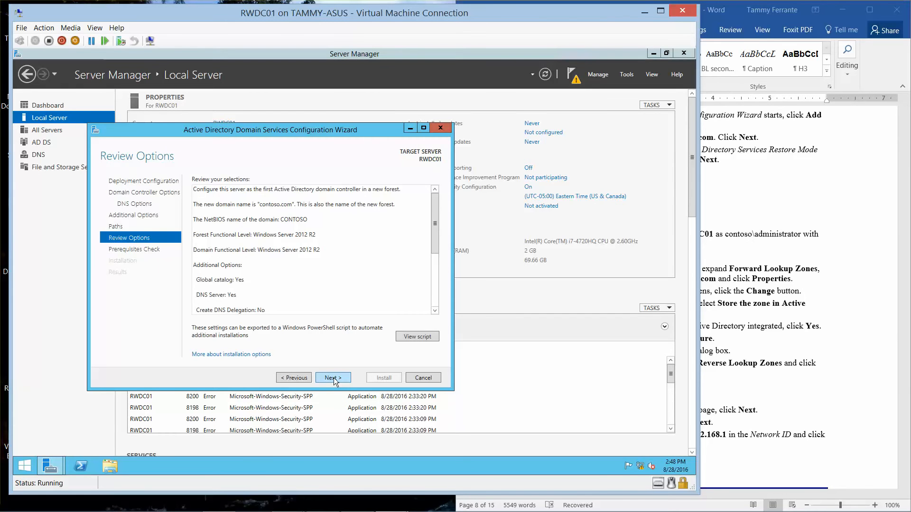
pyautogui.click(334, 378)
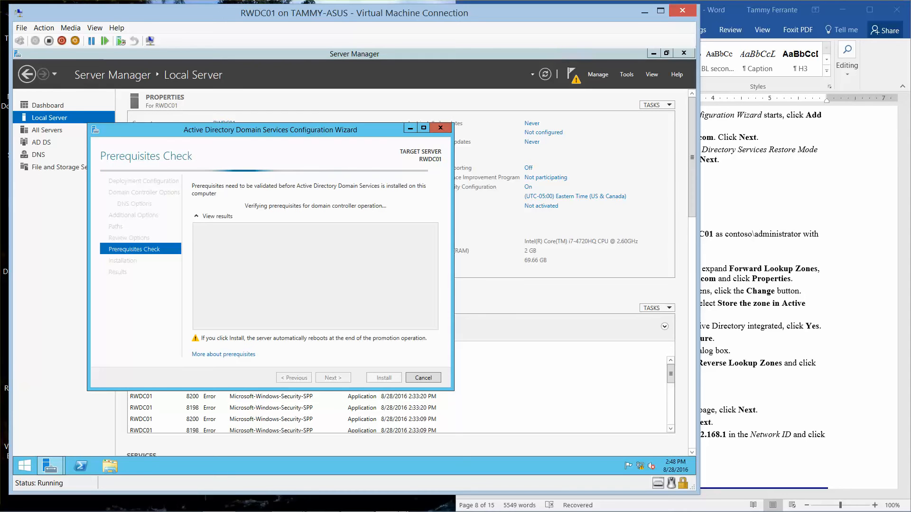
pyautogui.moveTo(332, 504)
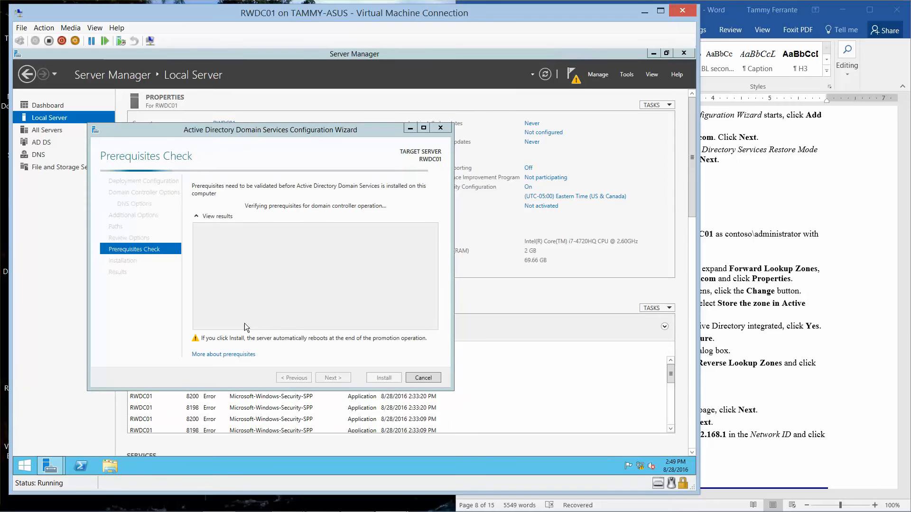
pyautogui.click(110, 465)
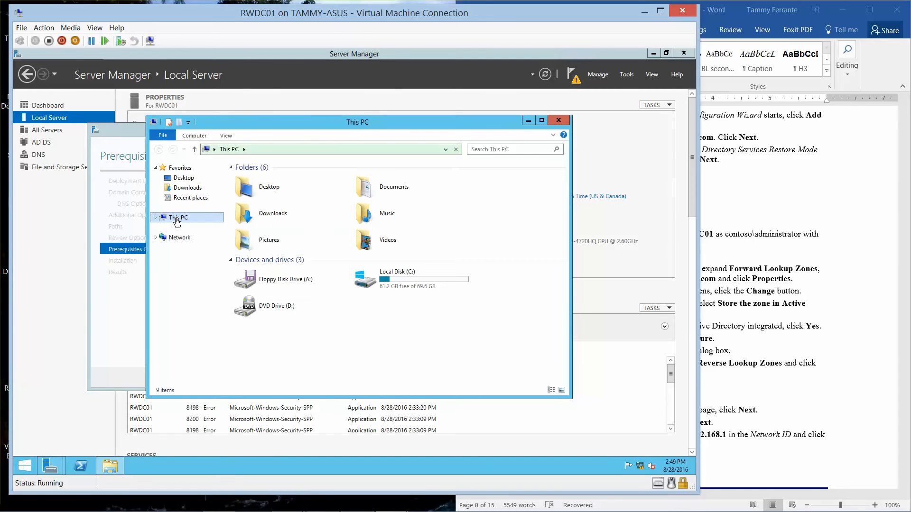
# - Create a new folder named Software on the C: drive
pyautogui.doubleClick(403, 287)
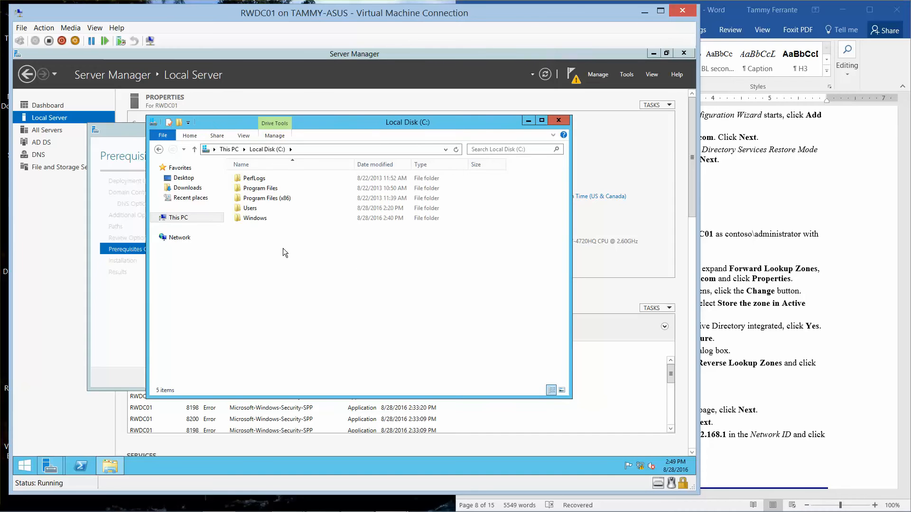
pyautogui.rightClick(279, 247)
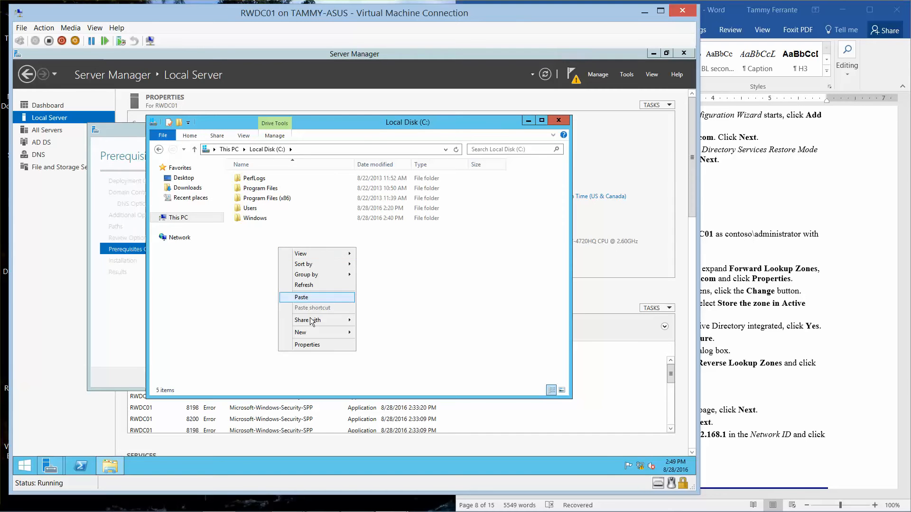
pyautogui.moveTo(320, 333)
pyautogui.click(378, 333)
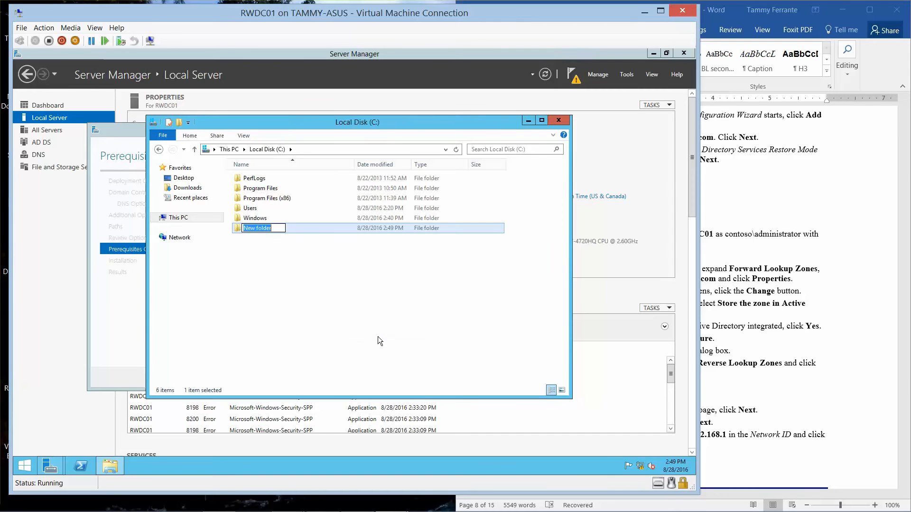
pyautogui.write('Softwa')
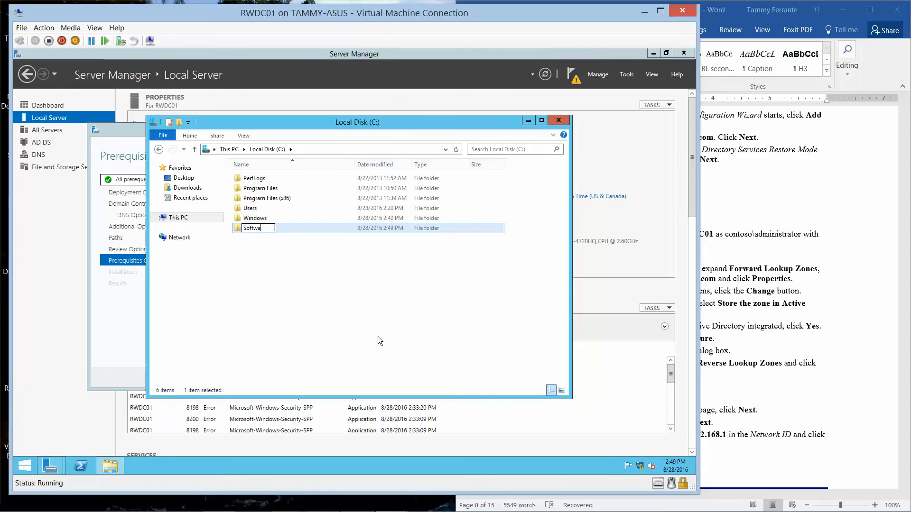
pyautogui.write('re')
pyautogui.press('Return')
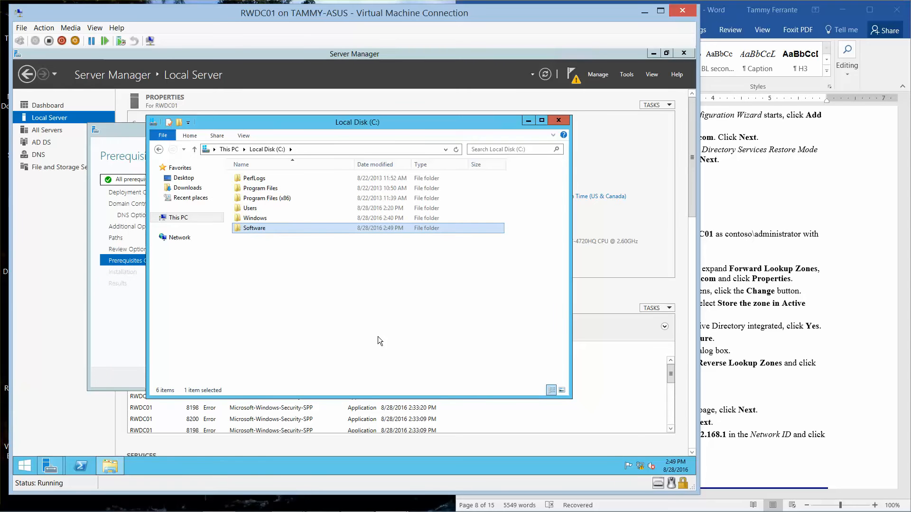
# - Share the Software folder with Everyone at Read/Write permission
pyautogui.rightClick(252, 227)
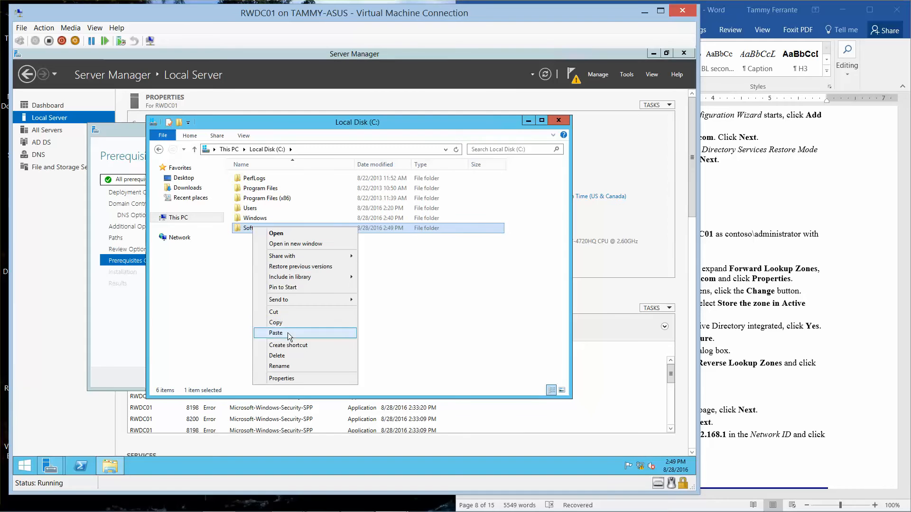
pyautogui.click(299, 380)
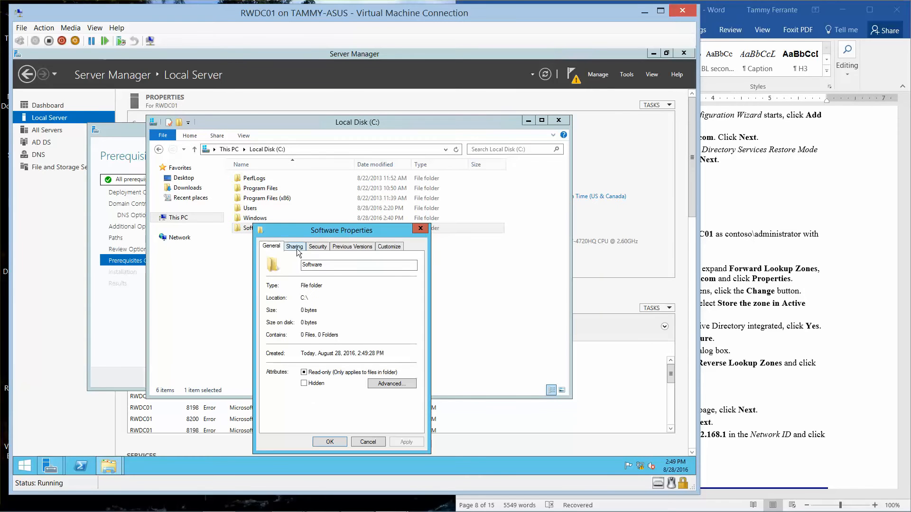
pyautogui.click(297, 249)
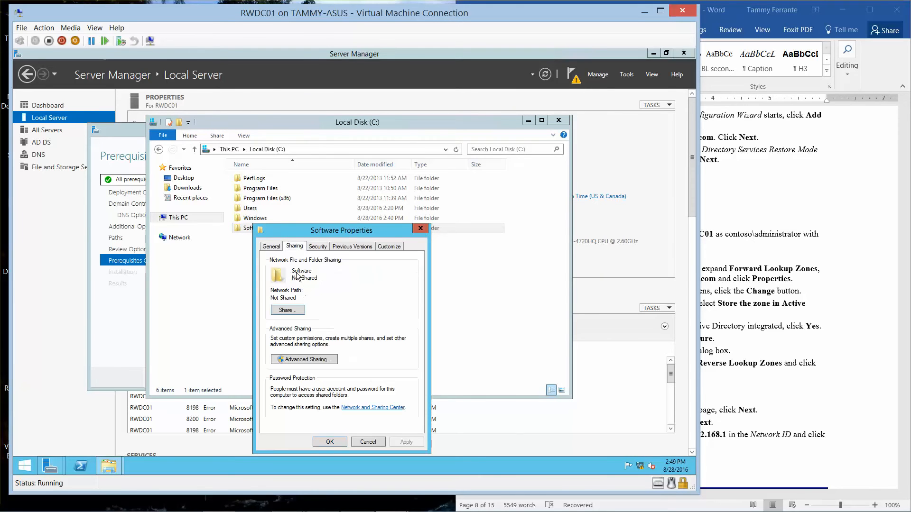
pyautogui.click(293, 312)
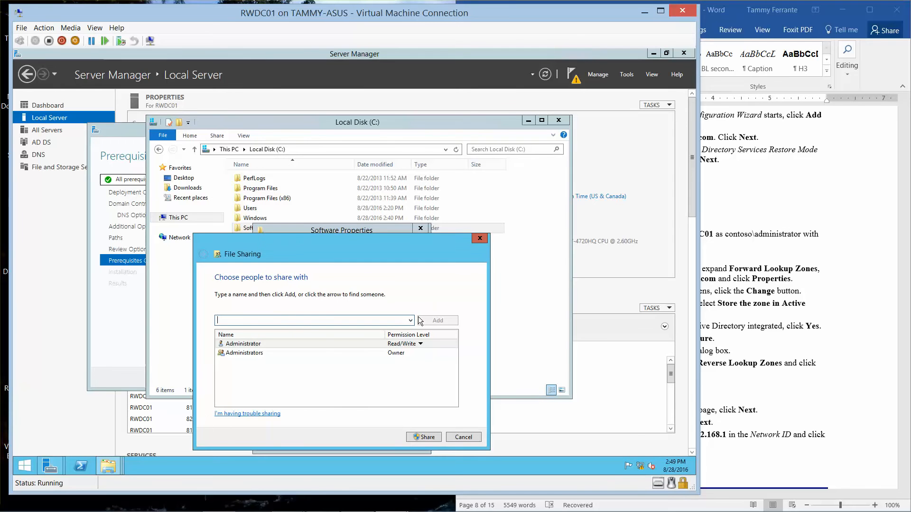
pyautogui.click(410, 320)
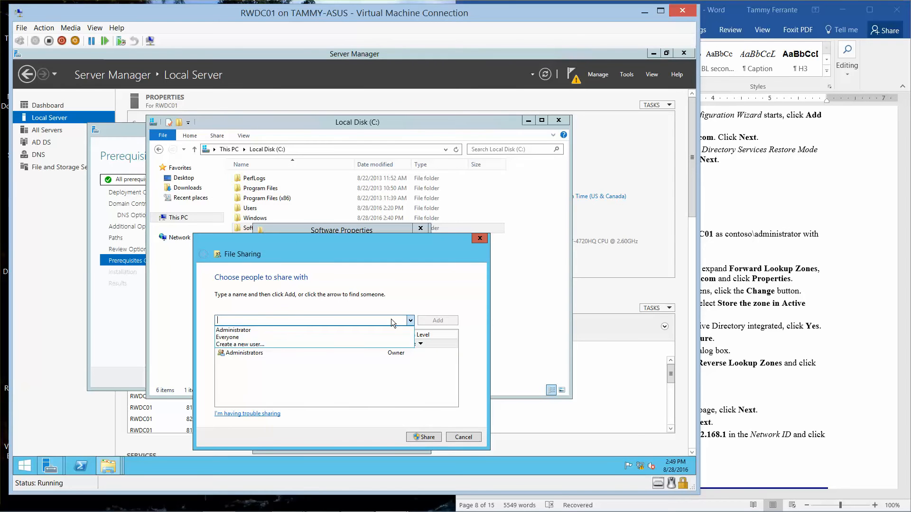
pyautogui.click(263, 331)
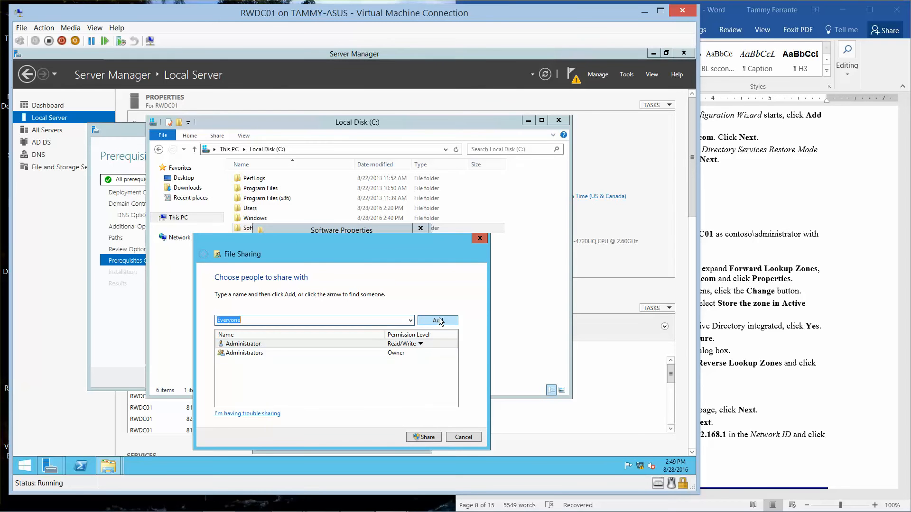
pyautogui.click(440, 321)
pyautogui.click(405, 363)
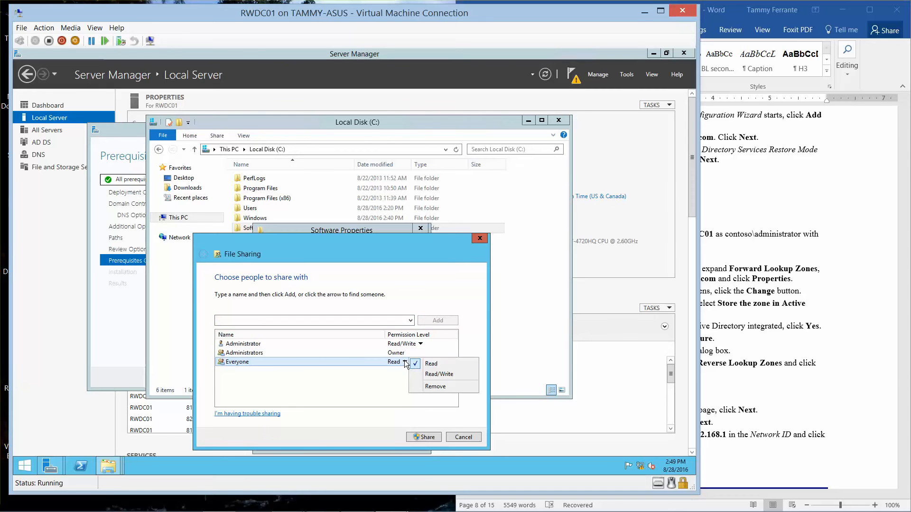
pyautogui.click(427, 374)
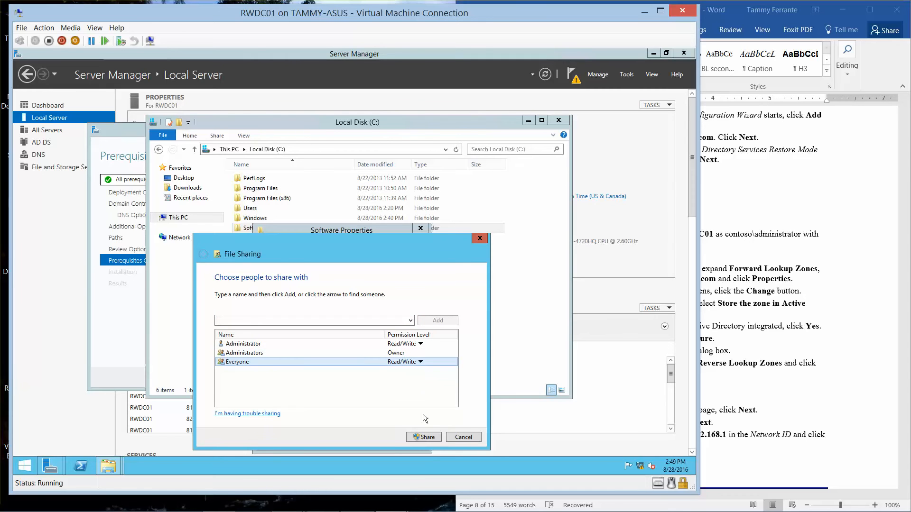
pyautogui.click(421, 434)
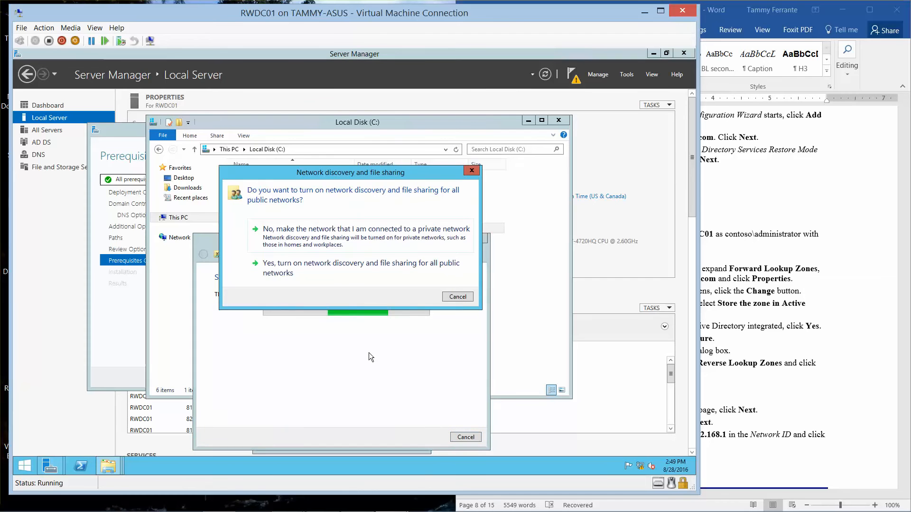
pyautogui.click(345, 275)
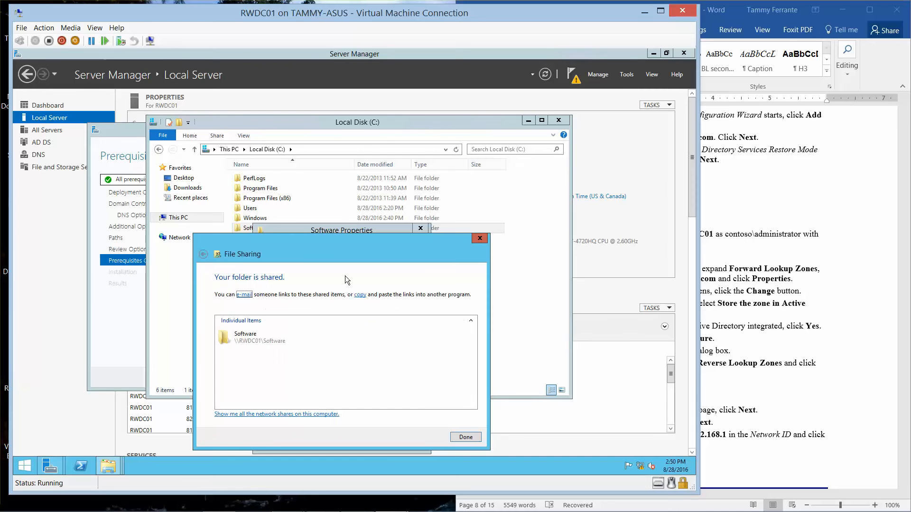
pyautogui.click(465, 435)
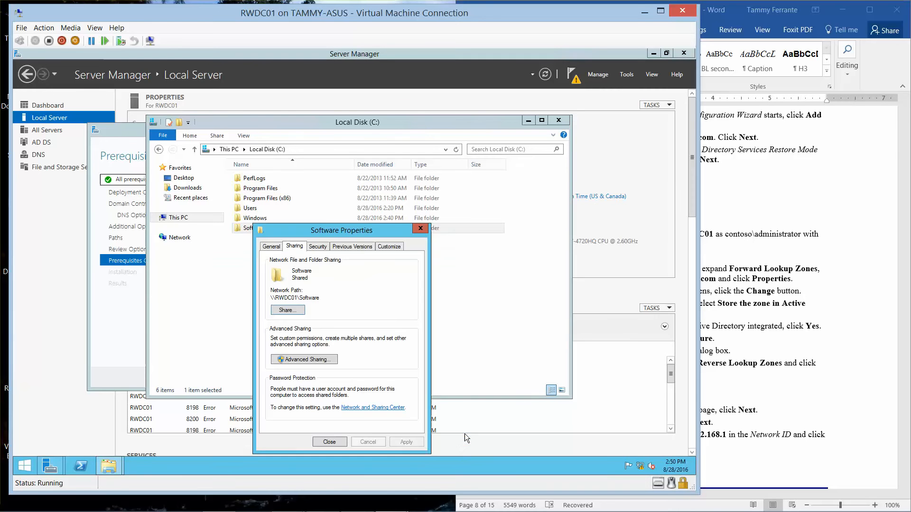
# - Review Software's advanced share permissions, then close the properties and the Local Disk (C:) window
pyautogui.click(327, 359)
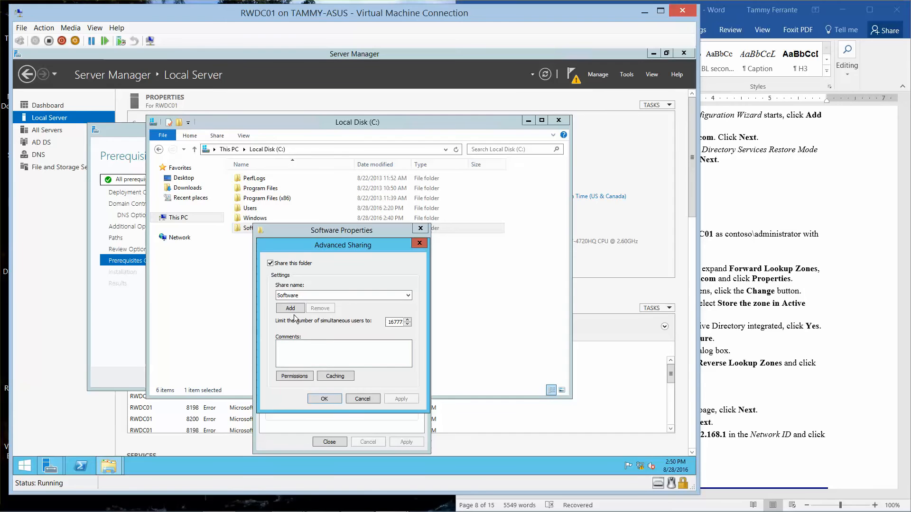
pyautogui.click(293, 374)
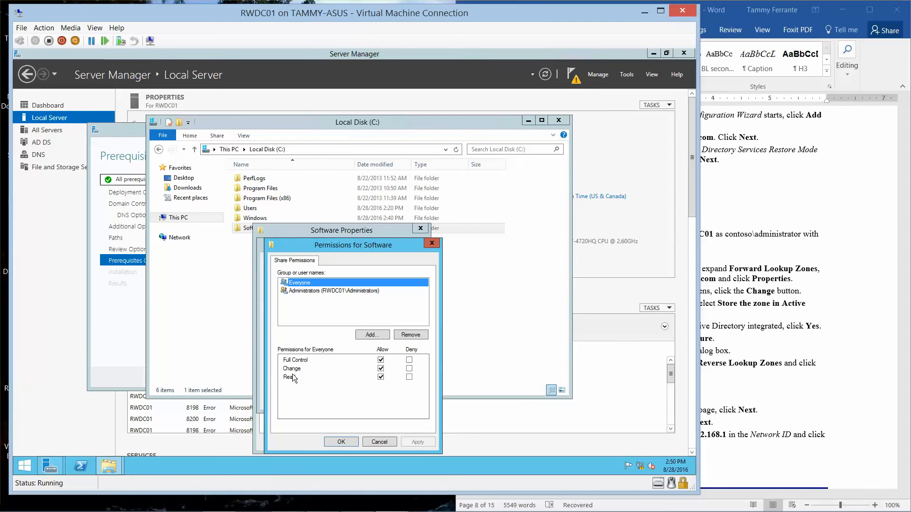
pyautogui.click(342, 440)
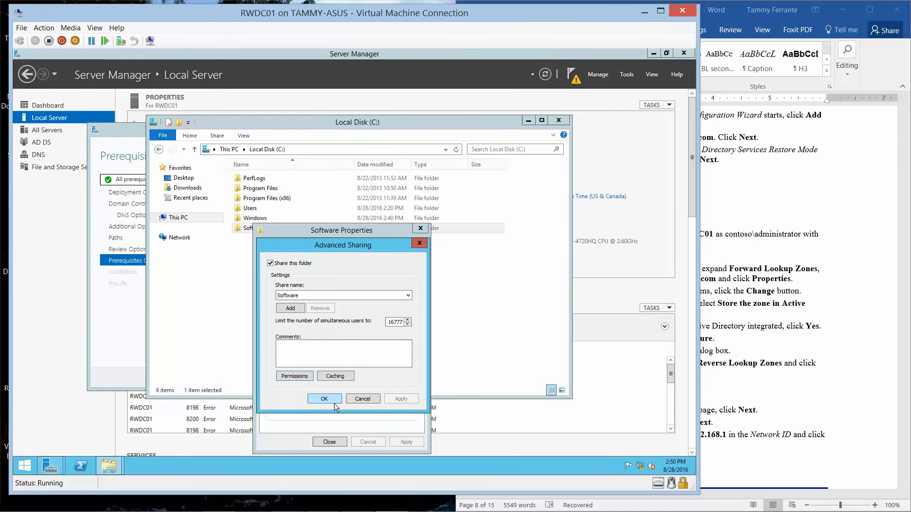
pyautogui.click(326, 397)
pyautogui.click(331, 442)
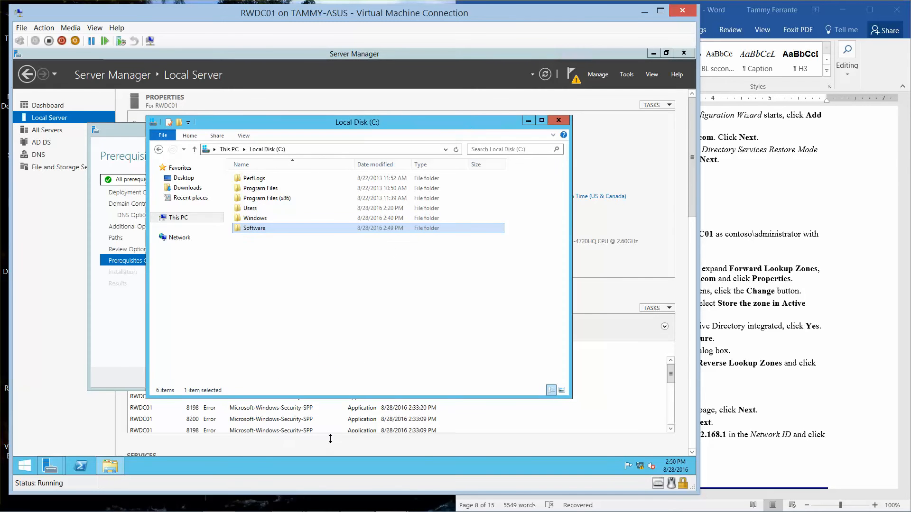
pyautogui.click(558, 120)
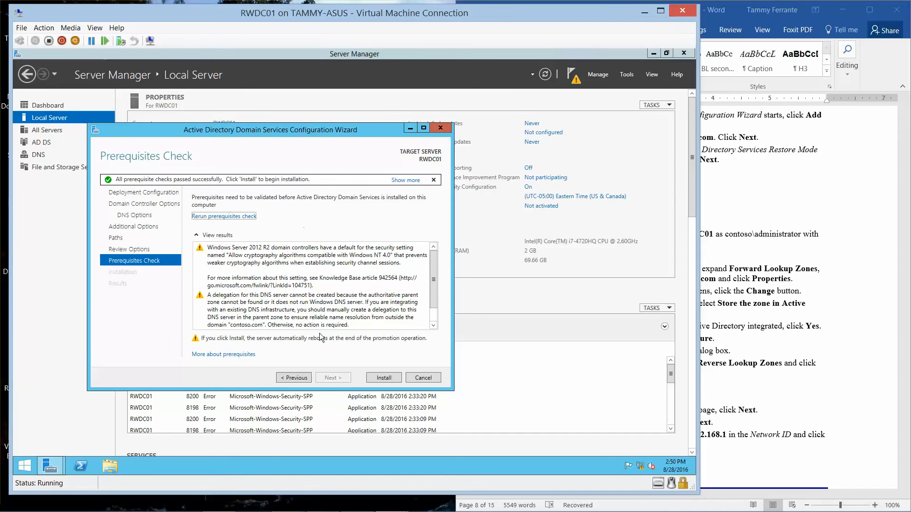
# - Start the AD DS promotion install on RWDC01, check on Server01, then minimize RWDC01
pyautogui.click(380, 378)
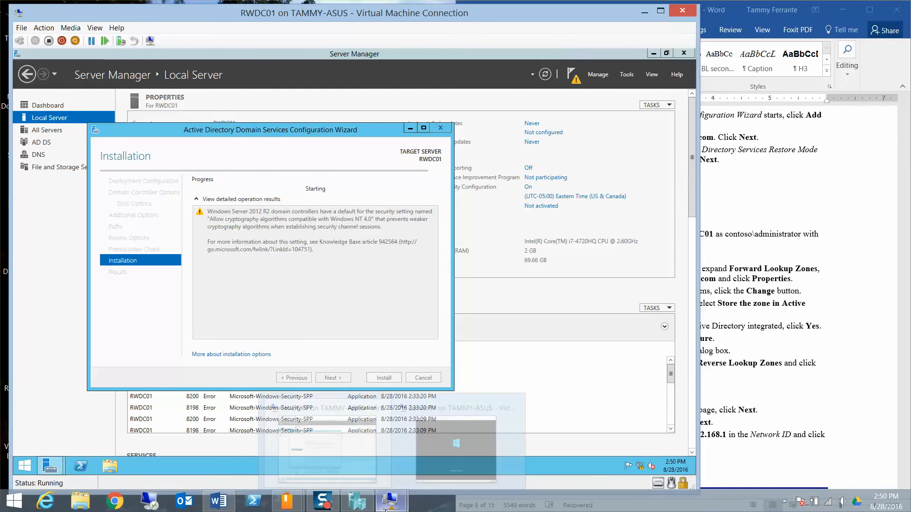
pyautogui.moveTo(397, 508)
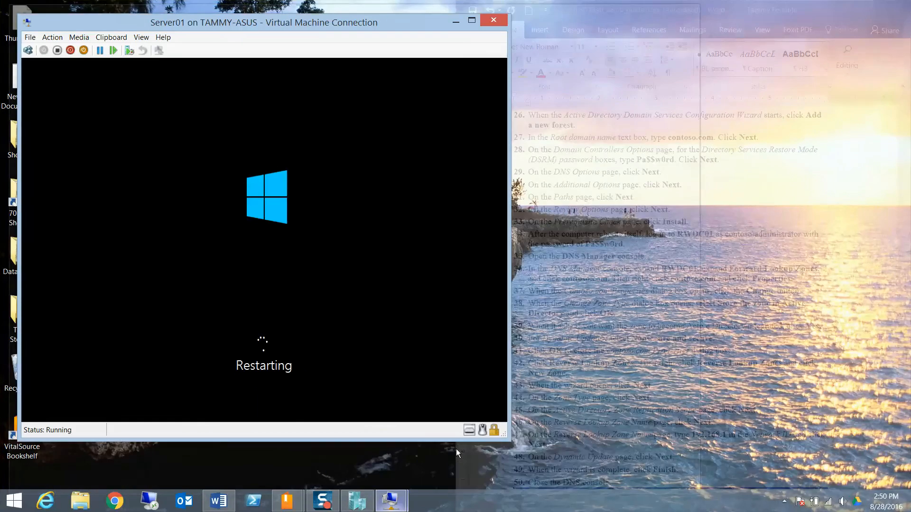
pyautogui.click(456, 449)
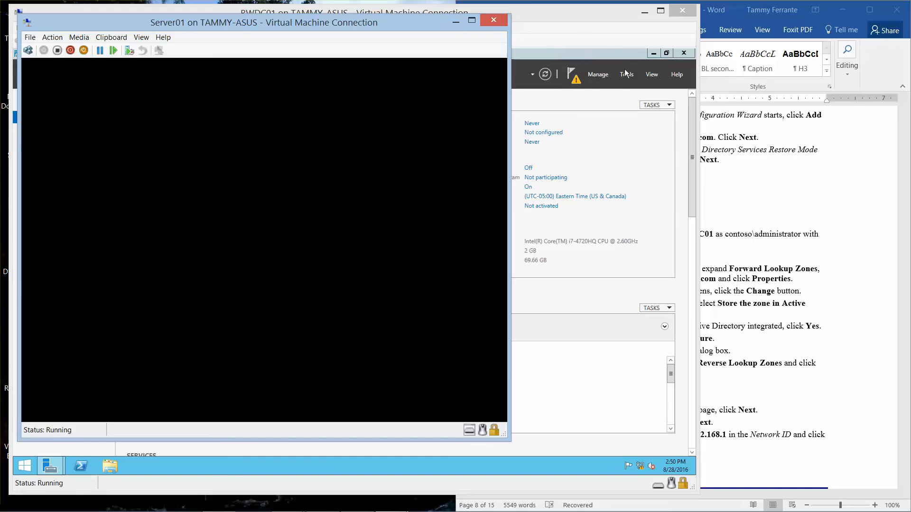
pyautogui.click(611, 17)
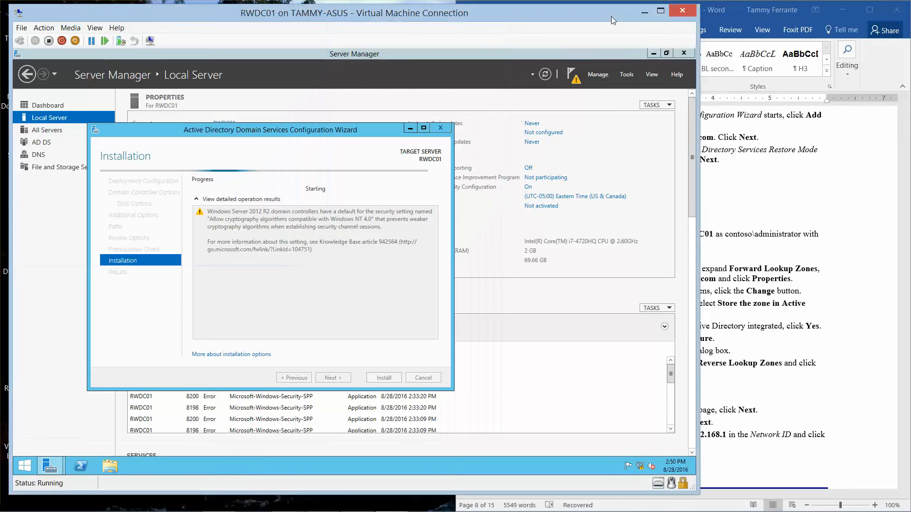
pyautogui.click(645, 13)
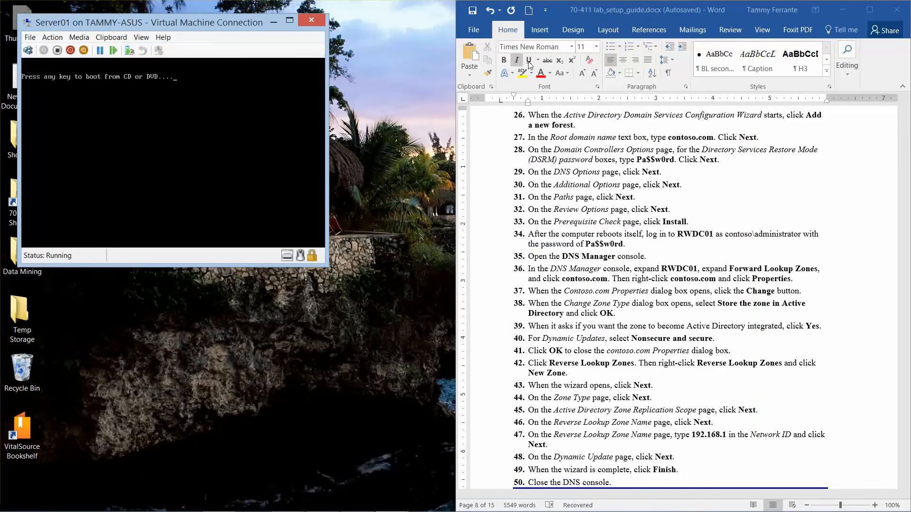
# - Move and enlarge the Server01 window beside the lab guide
pyautogui.moveTo(221, 31); pyautogui.dragTo(202, 20)
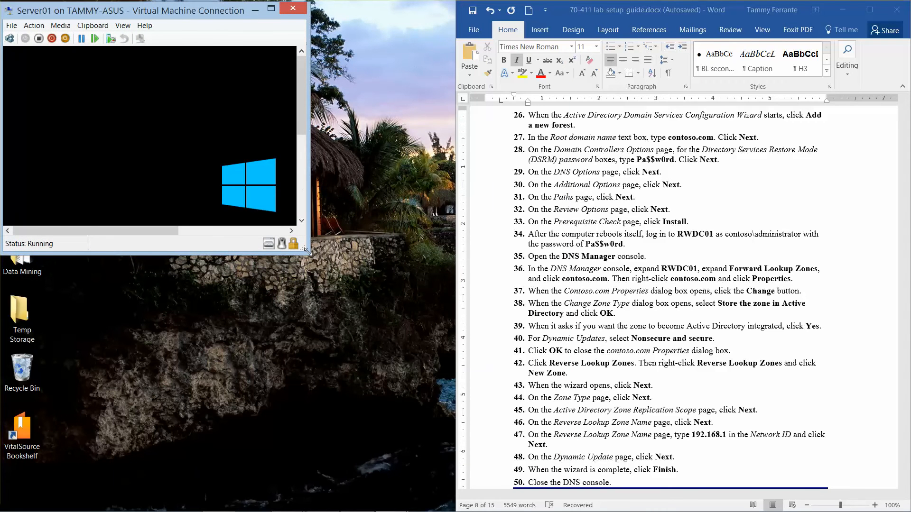
pyautogui.moveTo(308, 252); pyautogui.dragTo(489, 430)
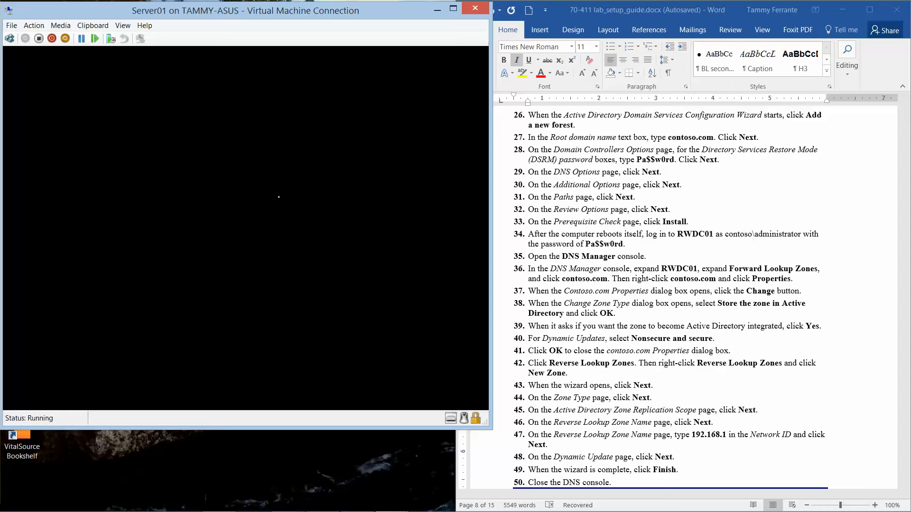
pyautogui.click(699, 221)
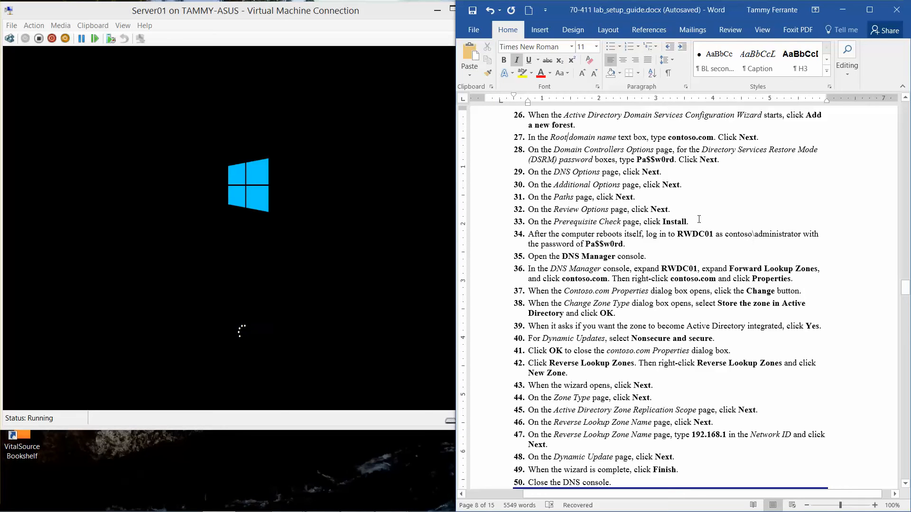
# - Highlight guide steps 27–33 in yellow and scroll down to page 10
pyautogui.moveTo(699, 220); pyautogui.dragTo(501, 144)
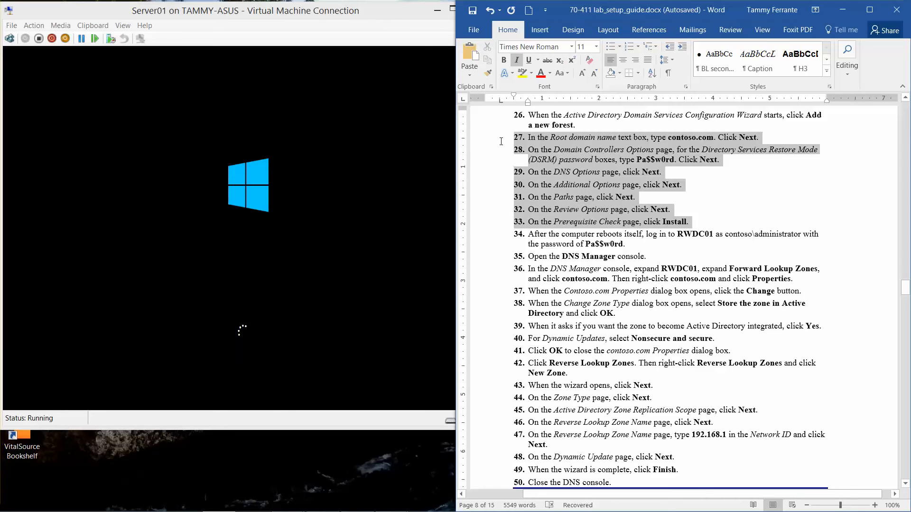
pyautogui.click(520, 73)
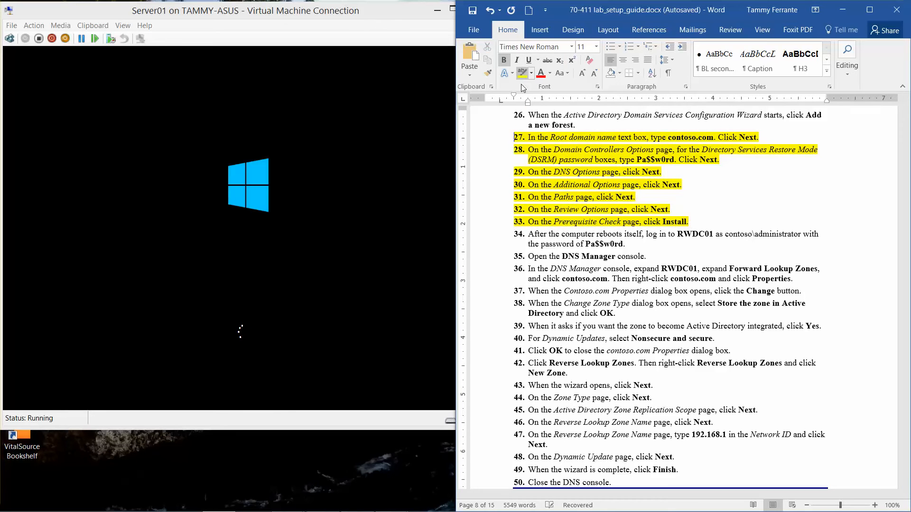
pyautogui.click(571, 242)
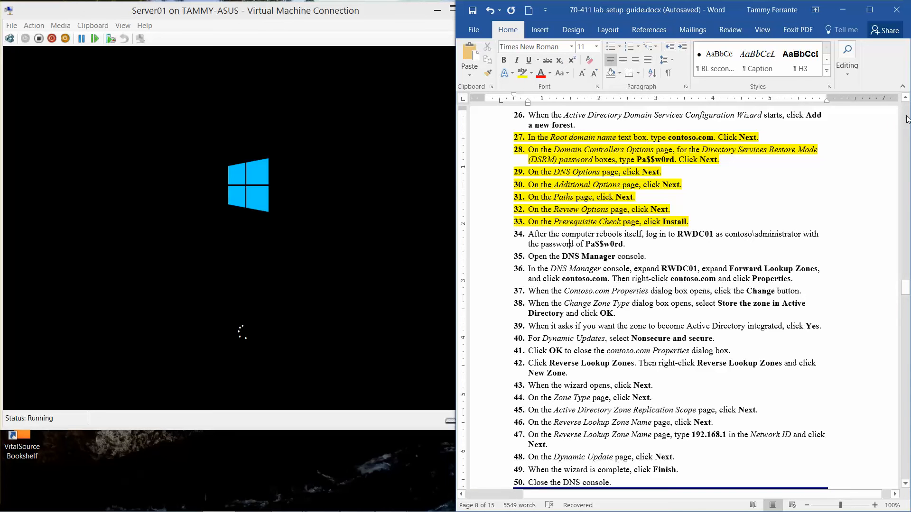
pyautogui.moveTo(907, 295); pyautogui.dragTo(907, 329)
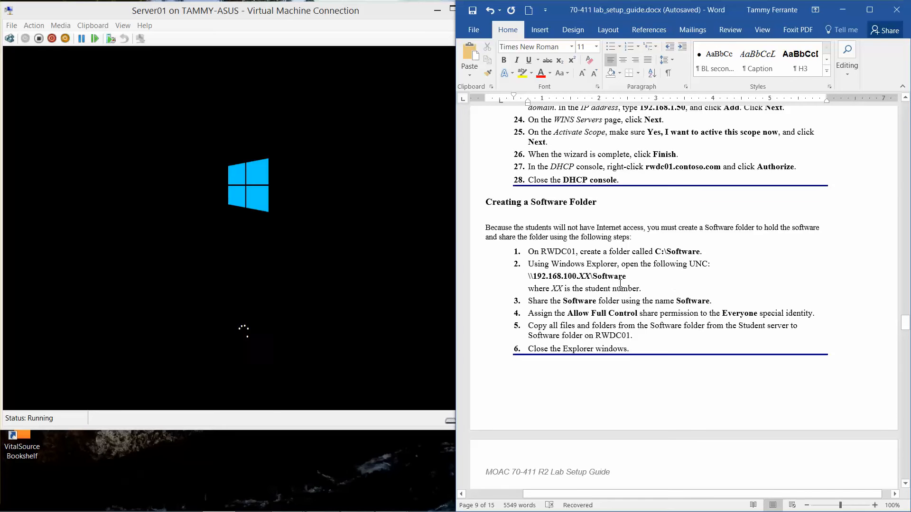
pyautogui.moveTo(905, 324); pyautogui.dragTo(905, 385)
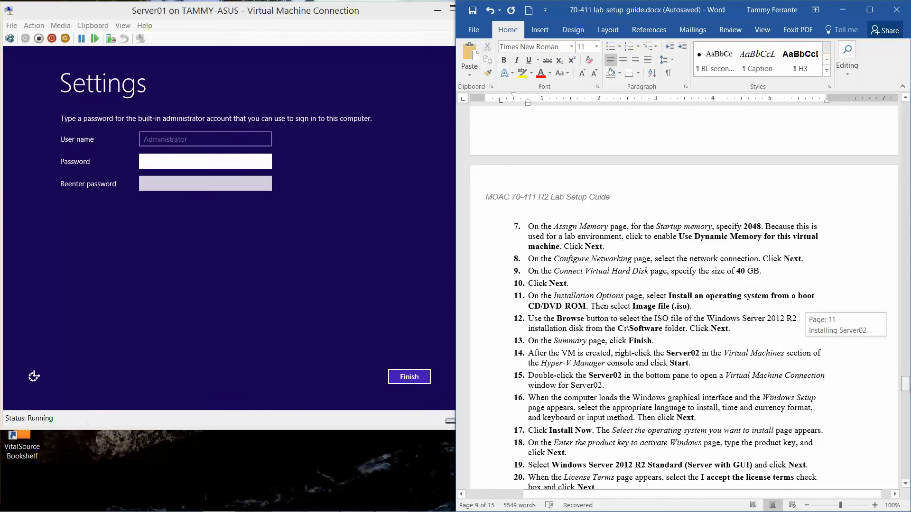
# - Enter and confirm Server01's built-in Administrator password, verify it, and finish setup
pyautogui.moveTo(905, 385); pyautogui.dragTo(891, 338)
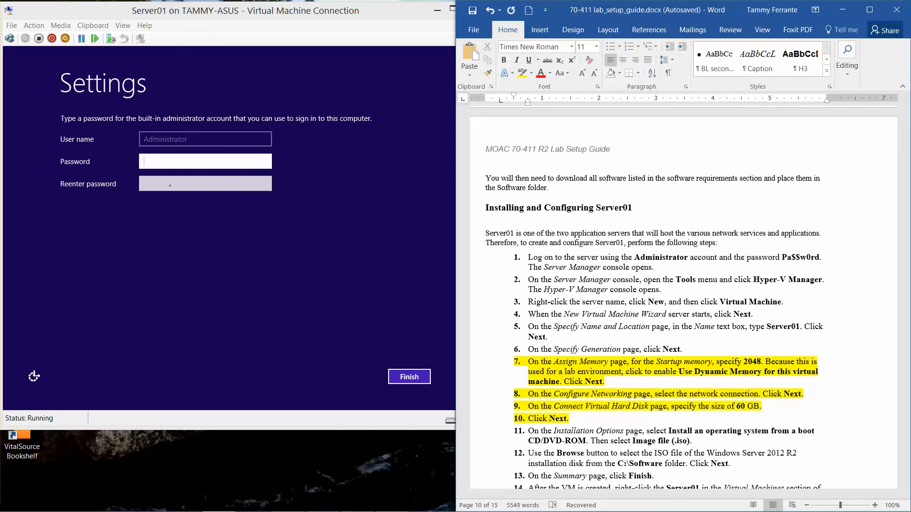
pyautogui.click(164, 161)
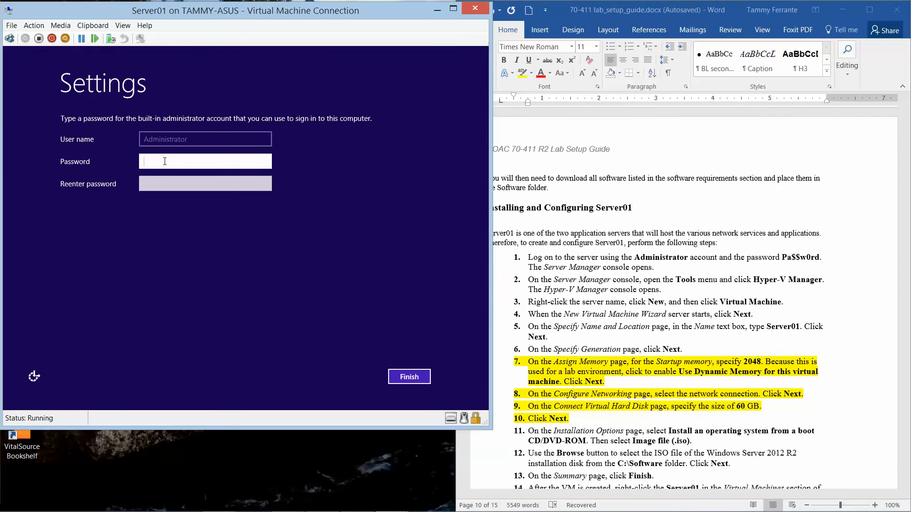
pyautogui.write('Pa$$w0rd')
pyautogui.press('Tab')
pyautogui.write('Pa')
pyautogui.press('BackSpace')
pyautogui.press('BackSpace')
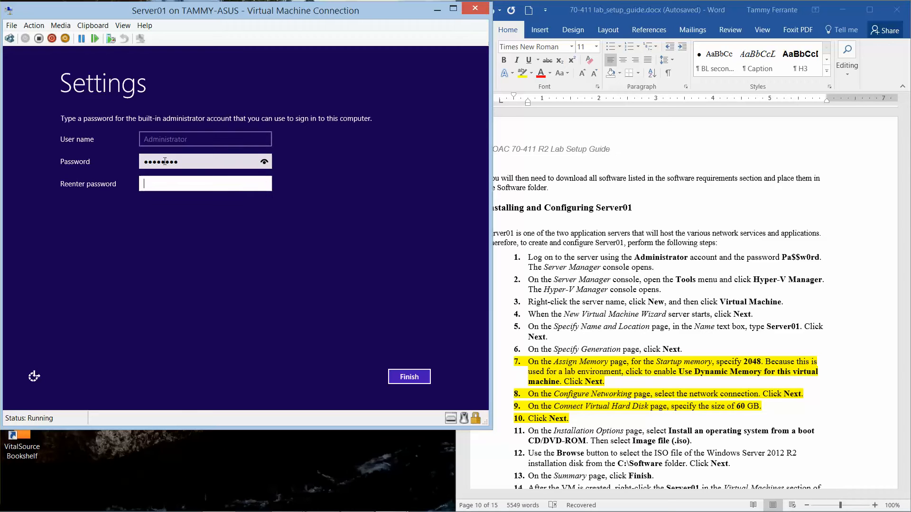
pyautogui.write('Pa$$w0rd')
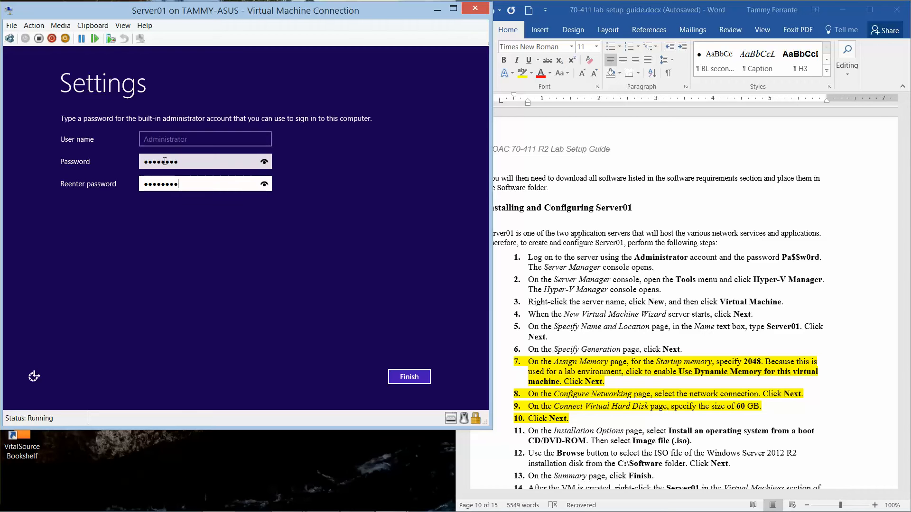
pyautogui.click(267, 184)
pyautogui.click(403, 375)
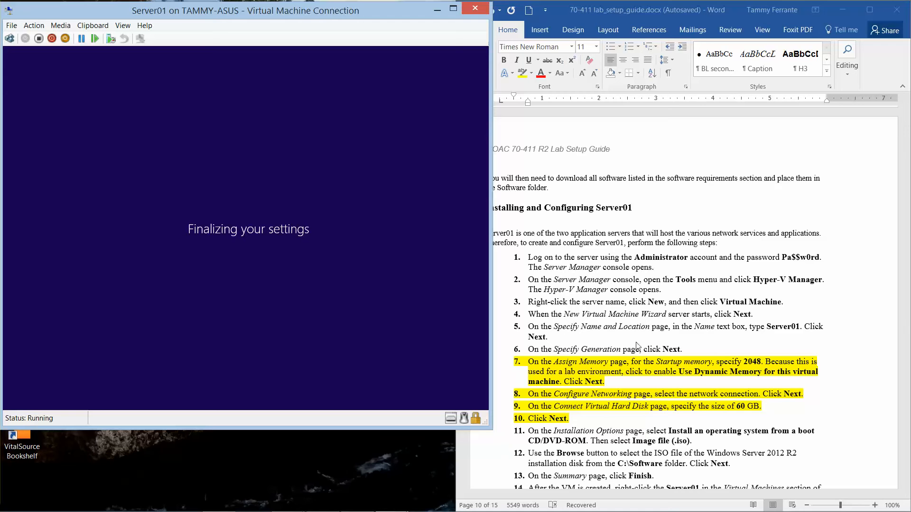
# - On RWDC01, dismiss the sign-out notice and close the domain controller configuration wizard
pyautogui.moveTo(455, 510)
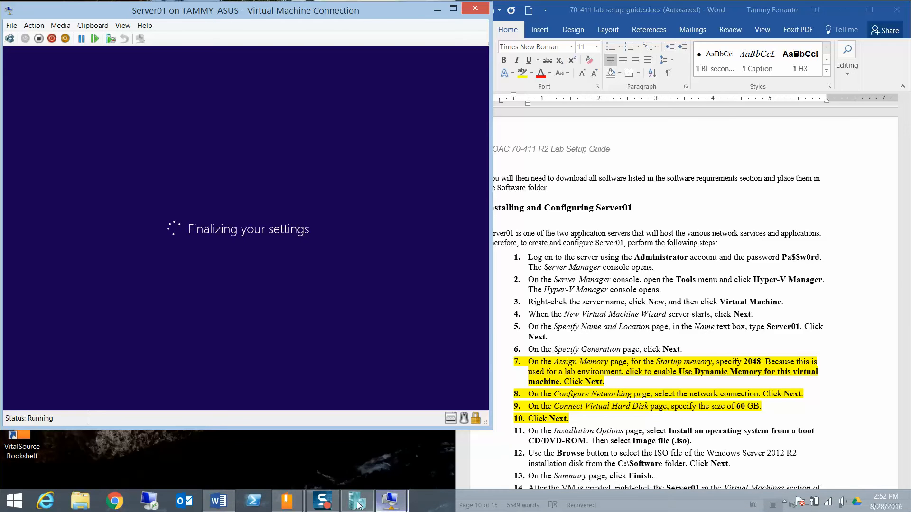
pyautogui.moveTo(398, 507)
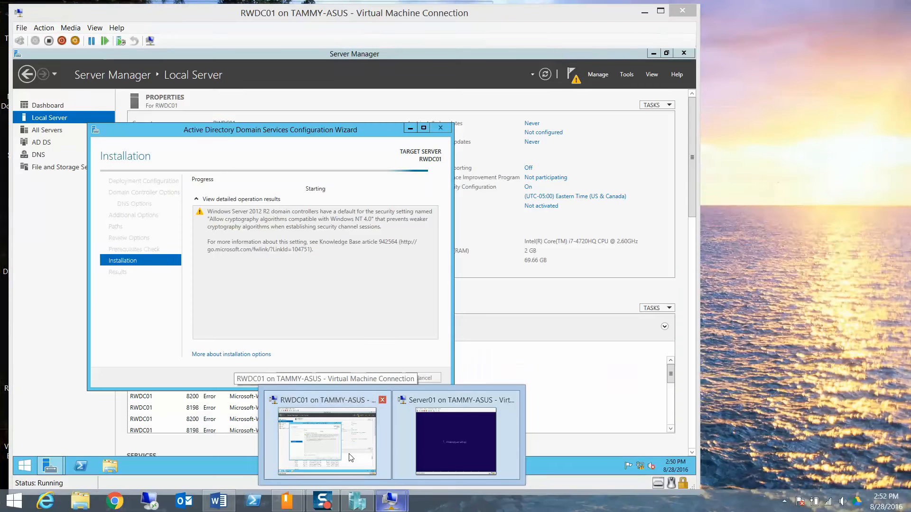
pyautogui.click(327, 439)
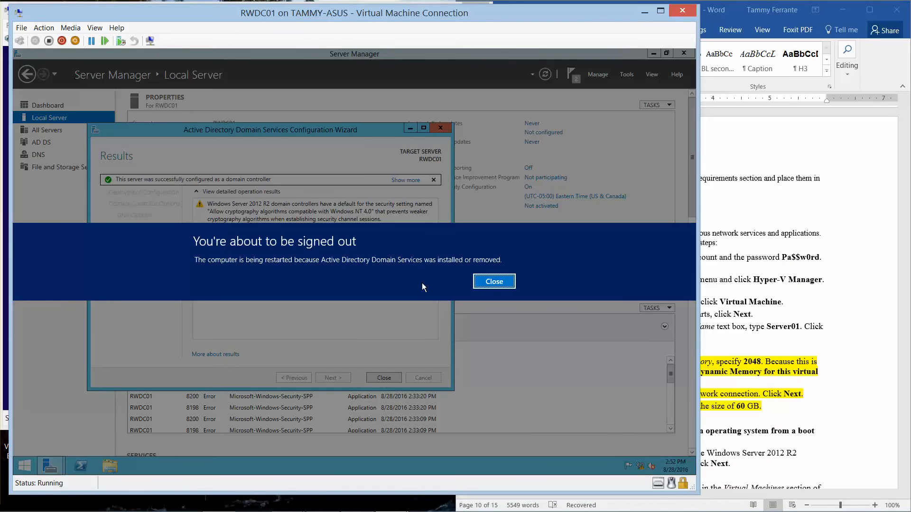
pyautogui.click(486, 283)
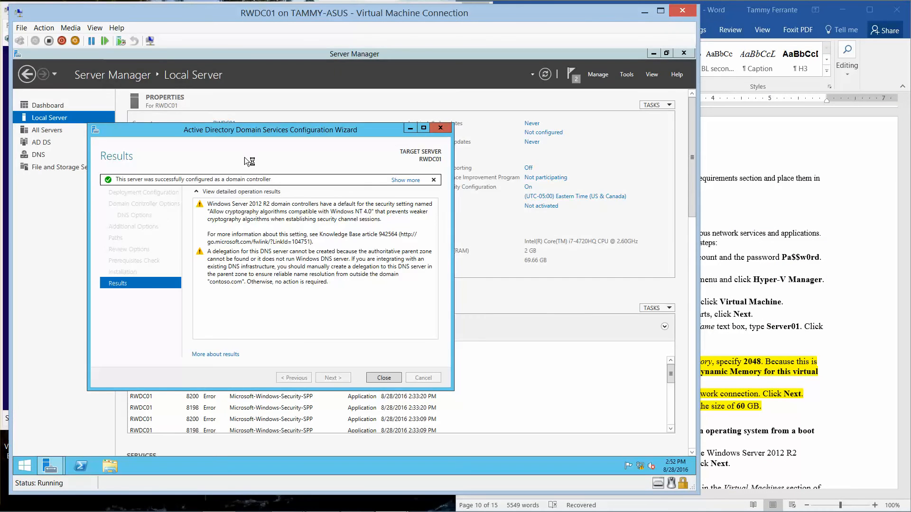
pyautogui.click(383, 375)
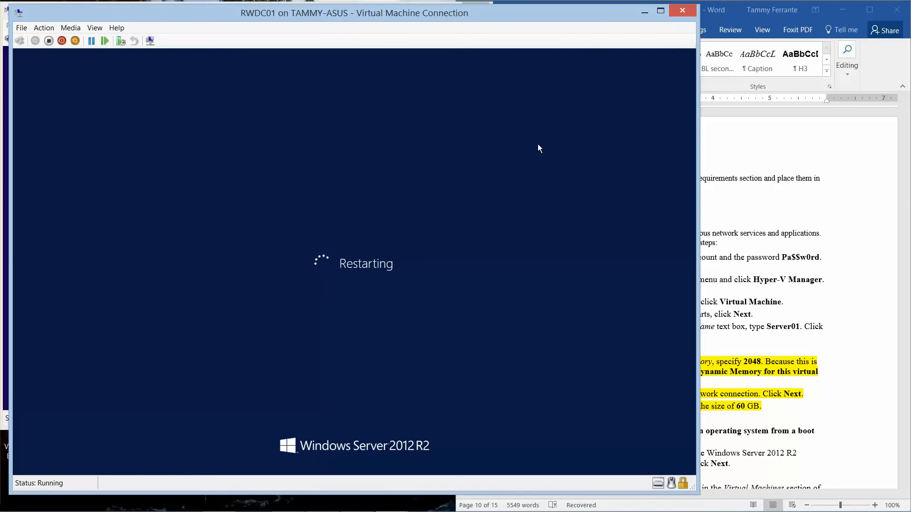
# - Minimize RWDC01 and send Ctrl+Alt+Delete to Server01 to reach its sign-in prompt
pyautogui.click(644, 13)
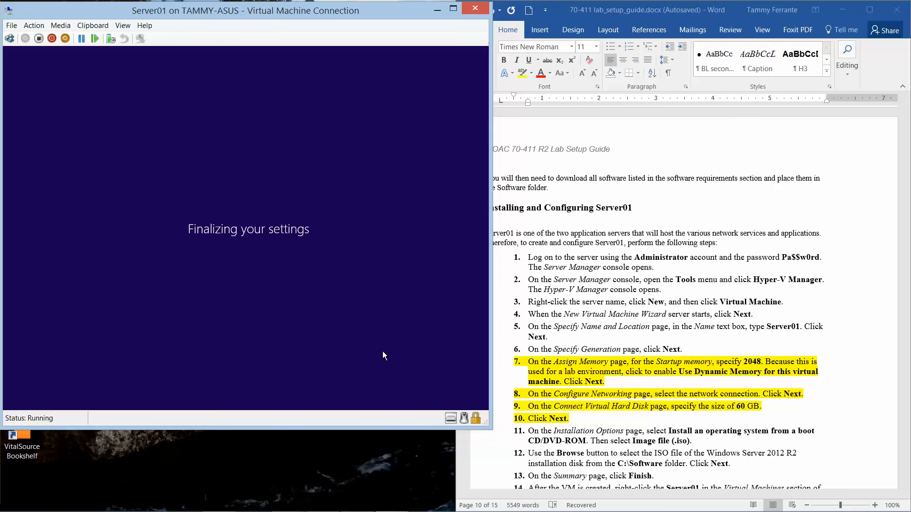
pyautogui.moveTo(394, 510)
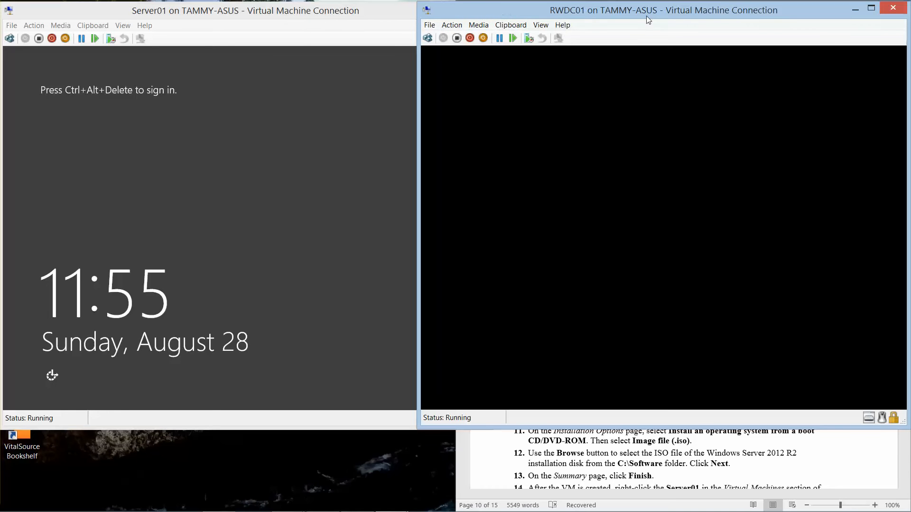
pyautogui.click(20, 41)
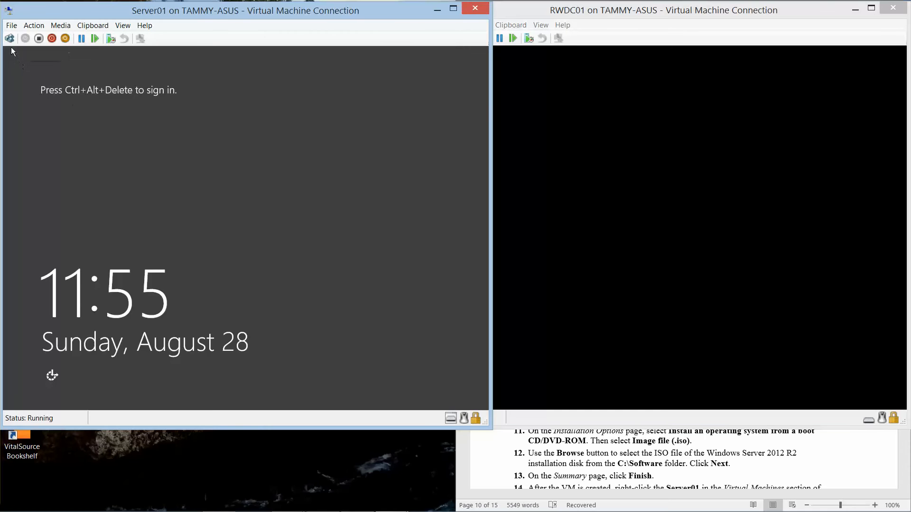
pyautogui.click(10, 37)
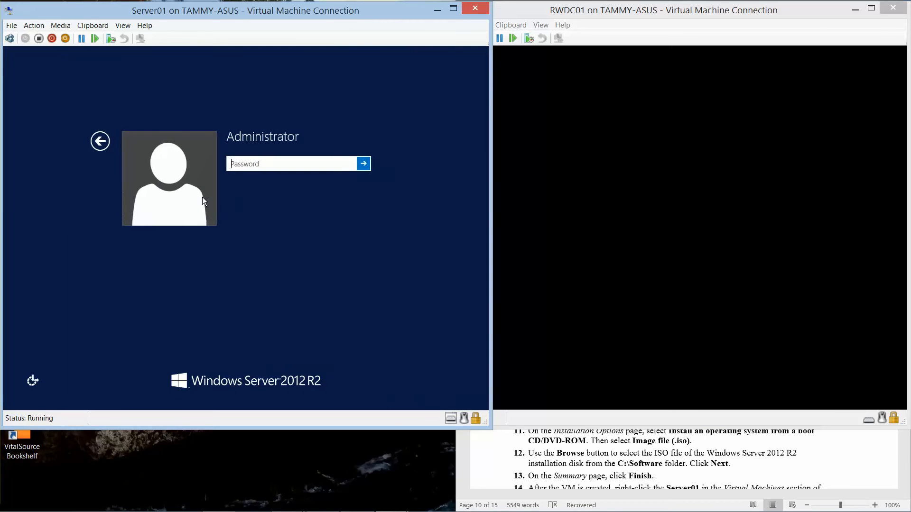
# - Sign in to Server01 with the Administrator password, revealing it to verify first
pyautogui.write('P')
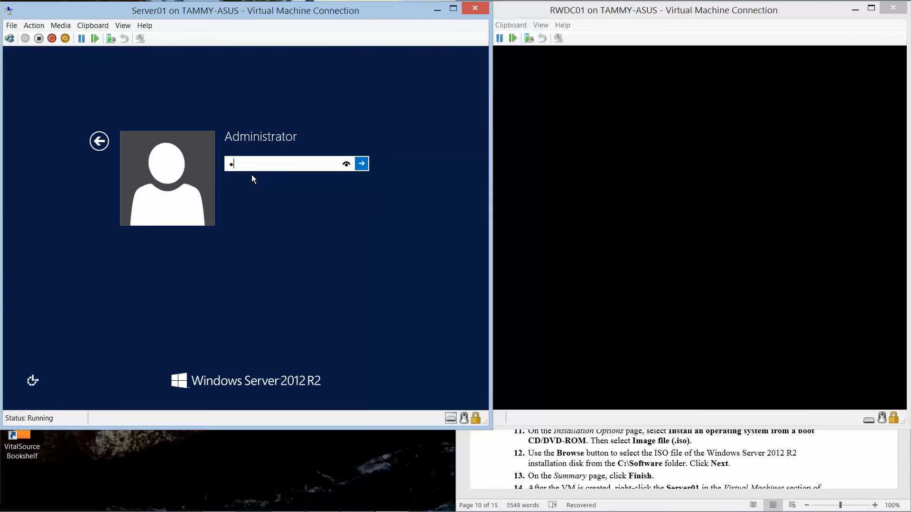
pyautogui.press('BackSpace')
pyautogui.press('BackSpace')
pyautogui.press('BackSpace')
pyautogui.press('BackSpace')
pyautogui.write('P')
pyautogui.click(348, 164)
pyautogui.press('Return')
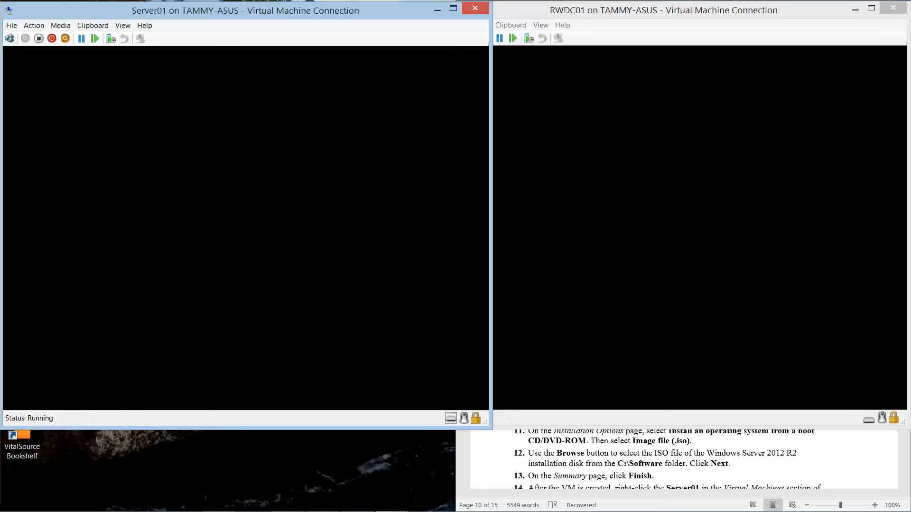
pyautogui.click(705, 446)
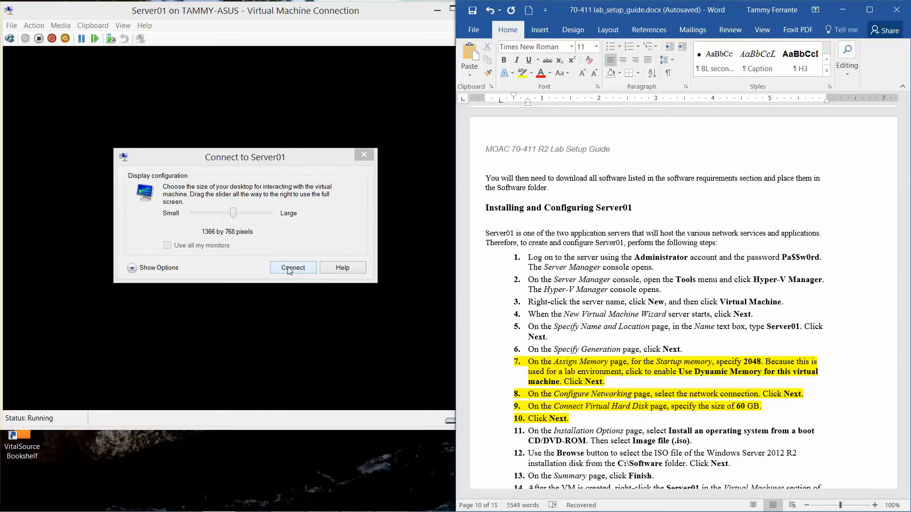
# - Reconnect to Server01 at 1440×900 and sign in as Administrator
pyautogui.moveTo(234, 215); pyautogui.dragTo(240, 216)
pyautogui.click(293, 268)
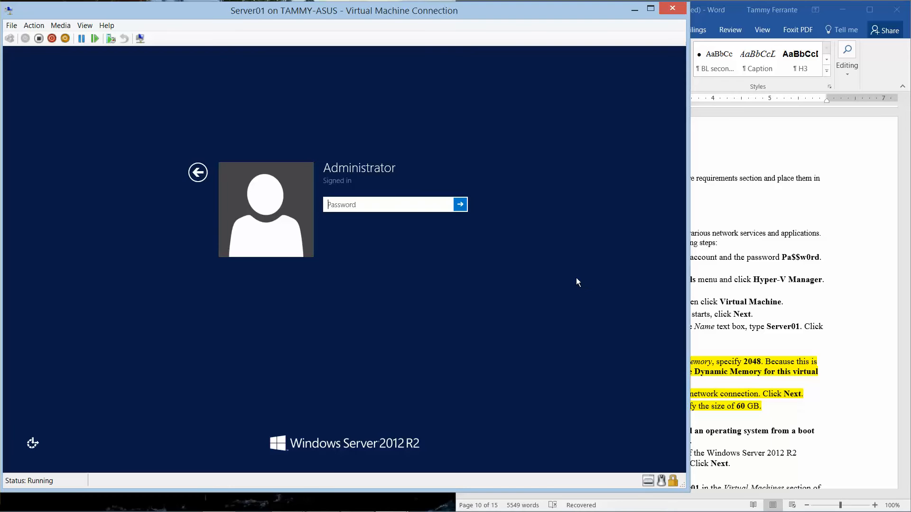
pyautogui.write('Pa$$w0rd')
pyautogui.press('Return')
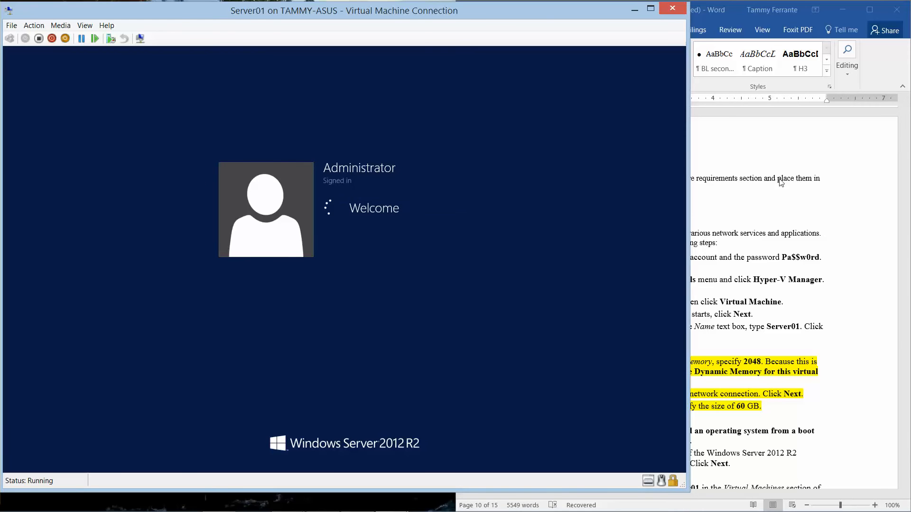
# - Scroll further through the lab guide, then bring Server01 back to front
pyautogui.click(797, 186)
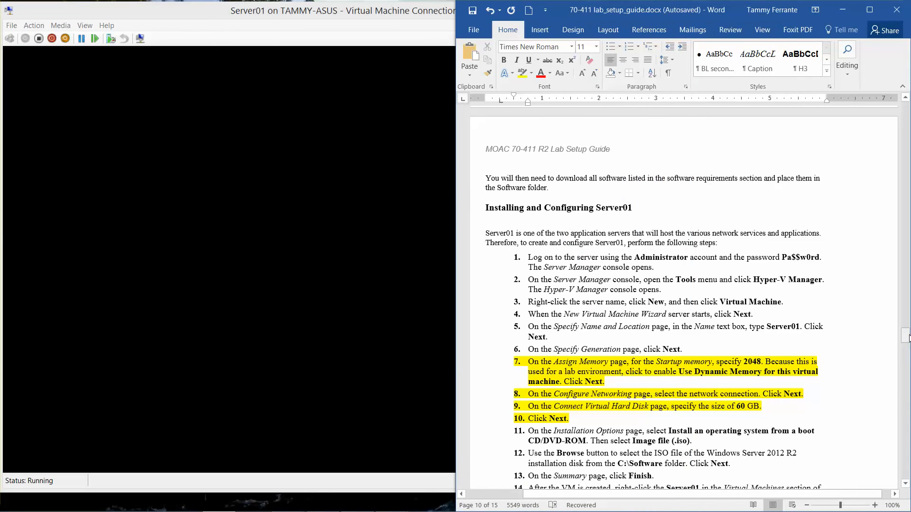
pyautogui.moveTo(906, 338); pyautogui.dragTo(907, 363)
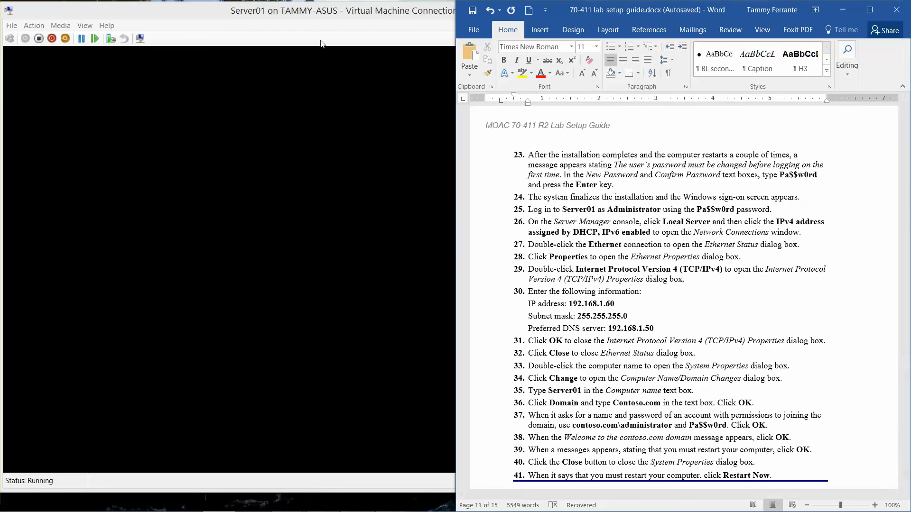
pyautogui.click(300, 18)
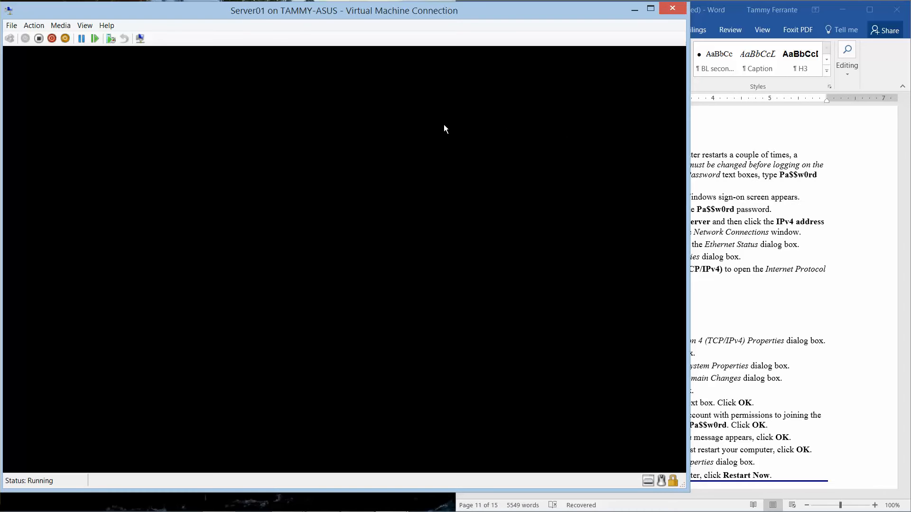
pyautogui.moveTo(403, 511)
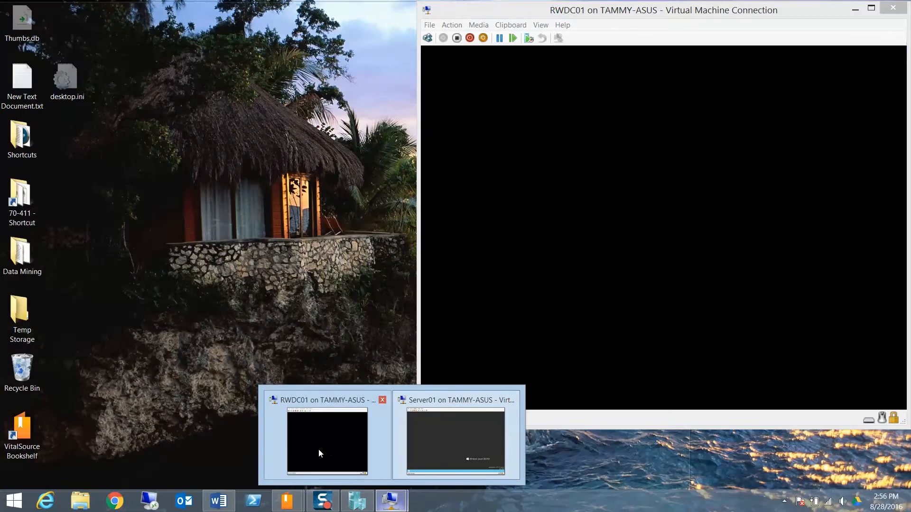
# - Resize the Server01 window by dragging its edges to widen it
pyautogui.click(318, 453)
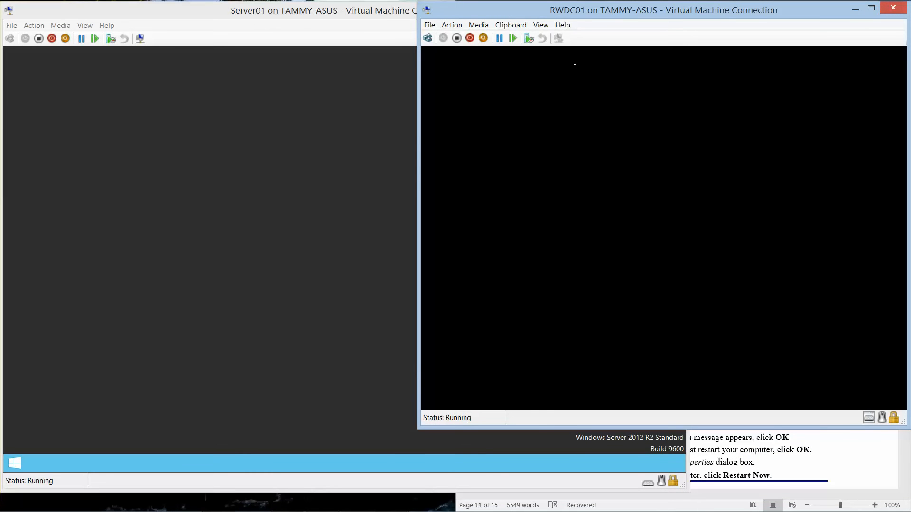
pyautogui.click(302, 12)
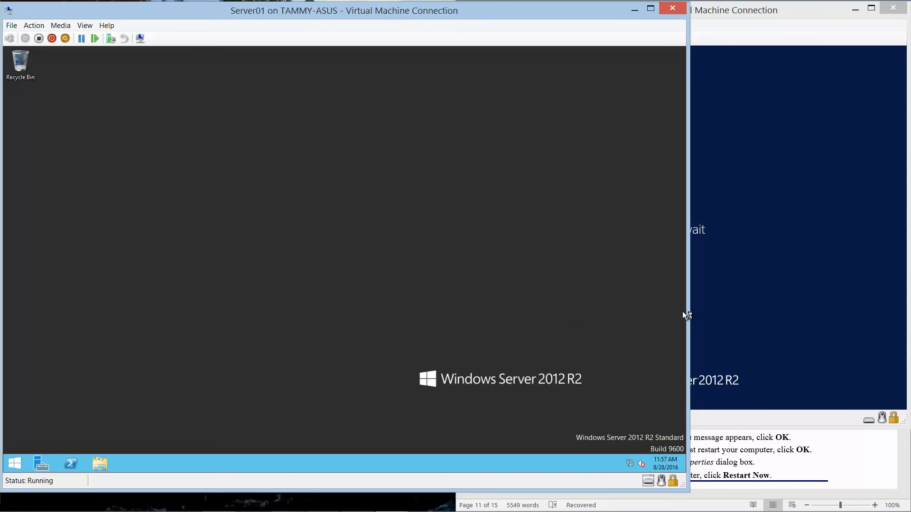
pyautogui.moveTo(687, 315); pyautogui.dragTo(598, 321)
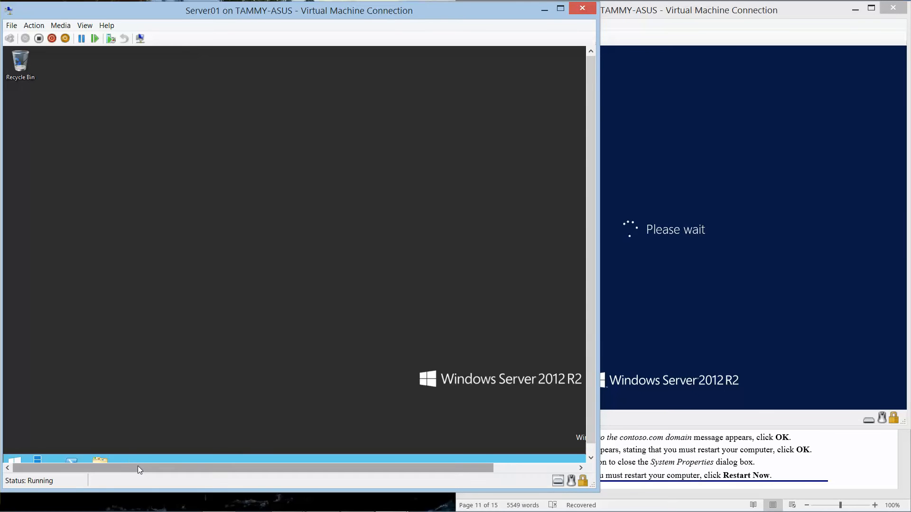
pyautogui.moveTo(138, 466); pyautogui.dragTo(127, 487)
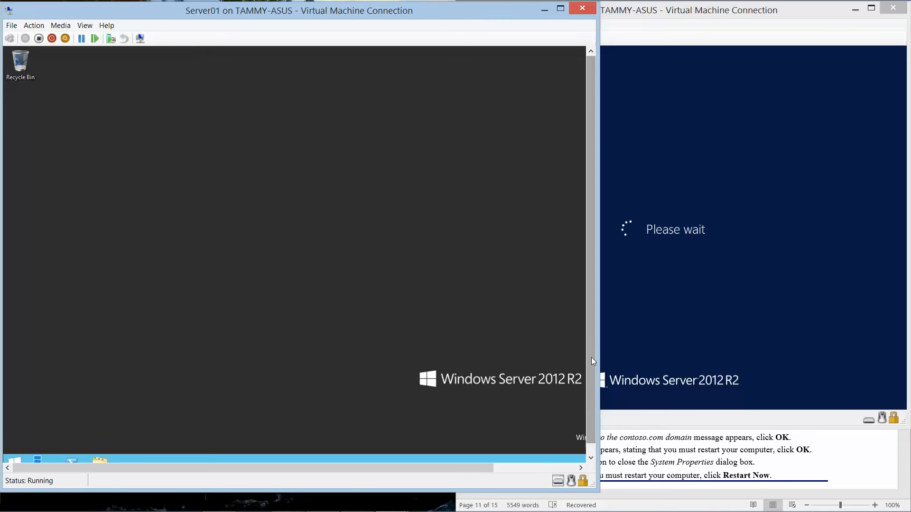
pyautogui.moveTo(591, 357); pyautogui.dragTo(592, 372)
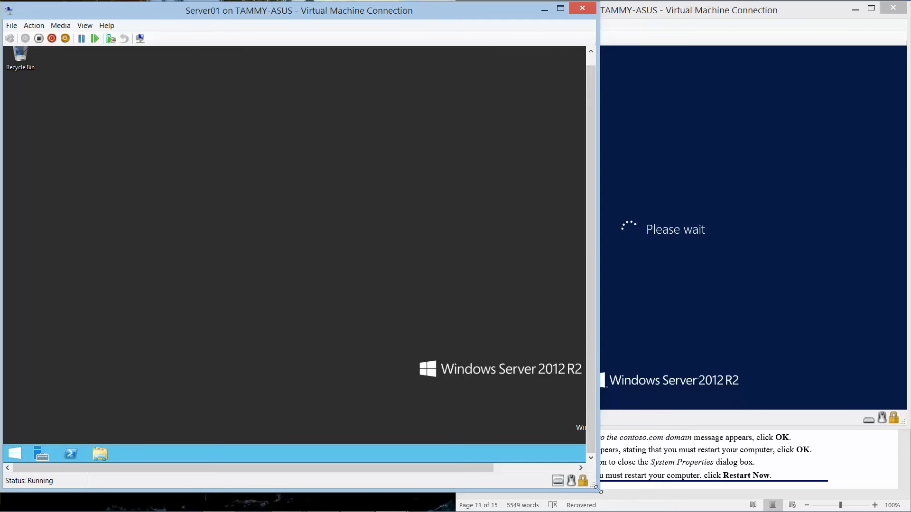
pyautogui.moveTo(596, 483); pyautogui.dragTo(683, 509)
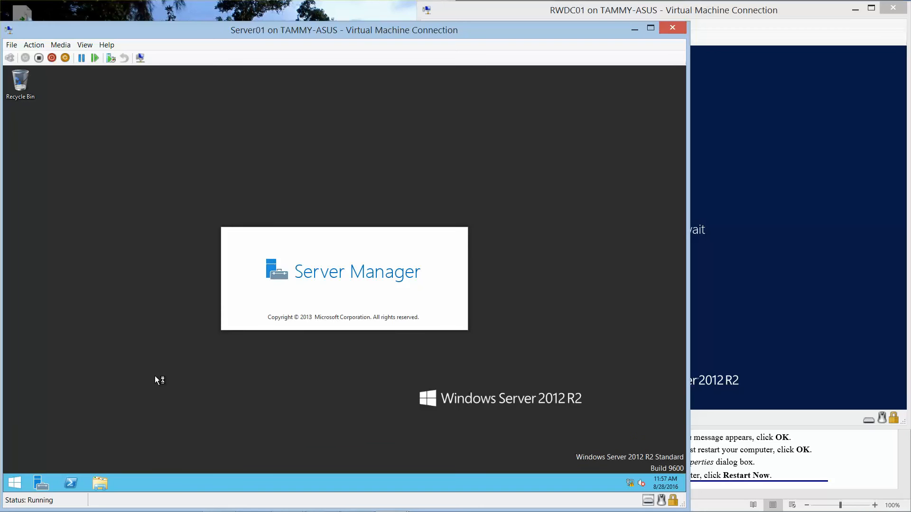
pyautogui.moveTo(322, 511)
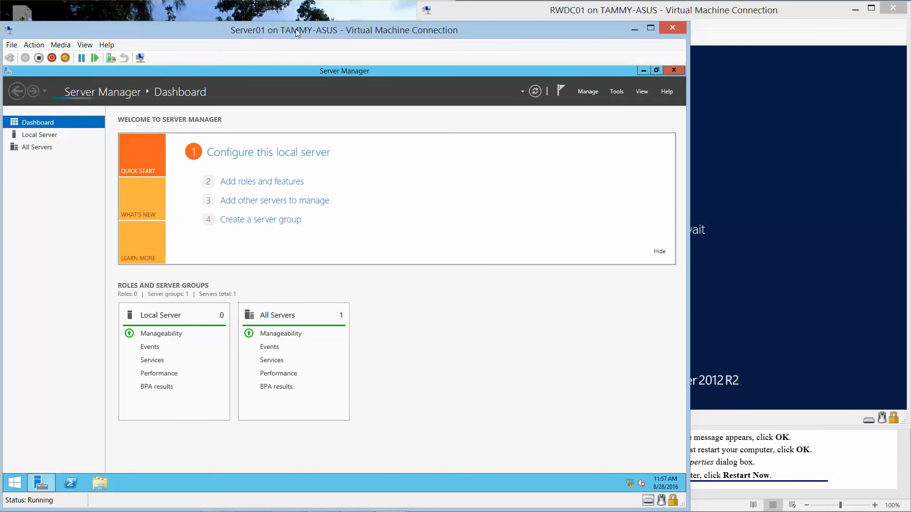
# - Show the Local Server properties in Server01's Server Manager, then return to Hyper-V Manager
pyautogui.click(36, 136)
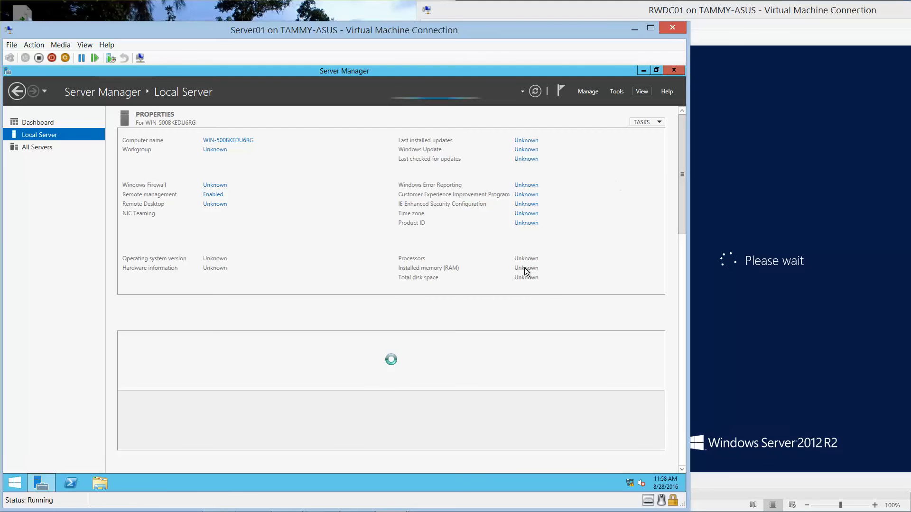
pyautogui.moveTo(488, 511)
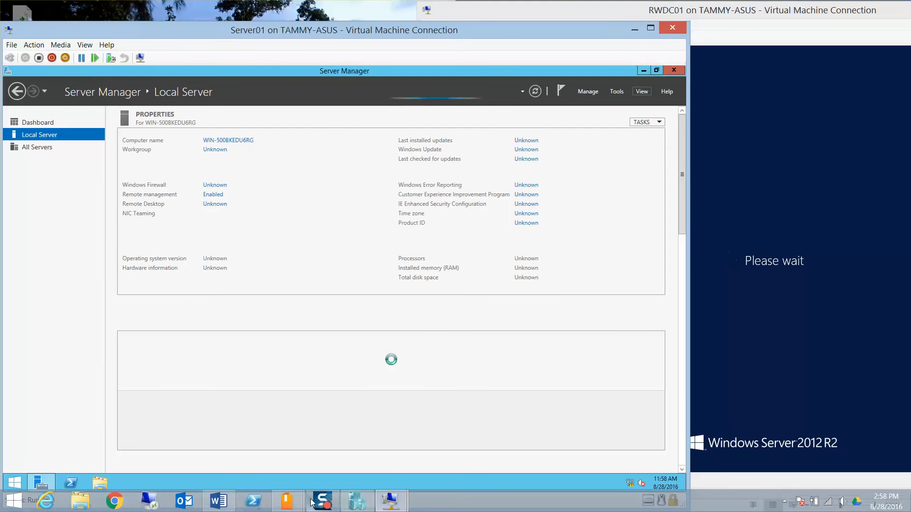
pyautogui.click(355, 501)
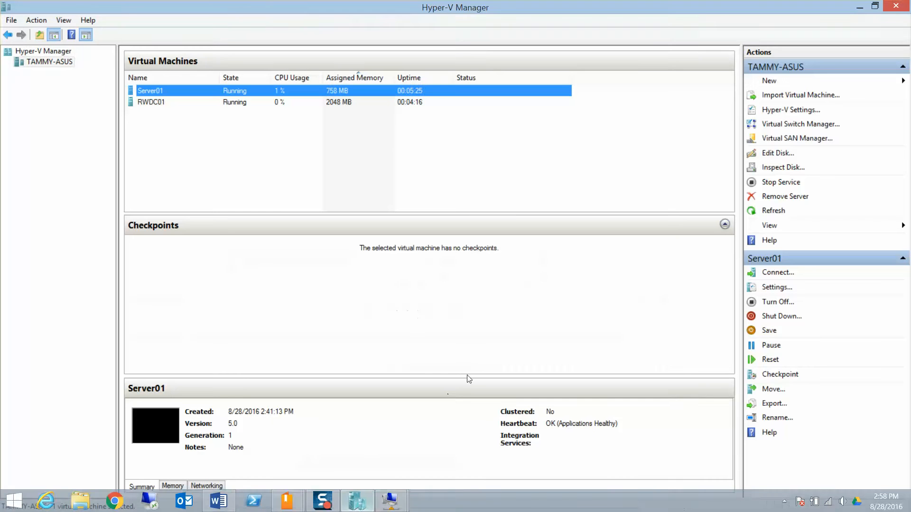
# - Set Server01's DVD drive media to None, ejecting the Windows Server 2012 R2 ISO
pyautogui.click(778, 287)
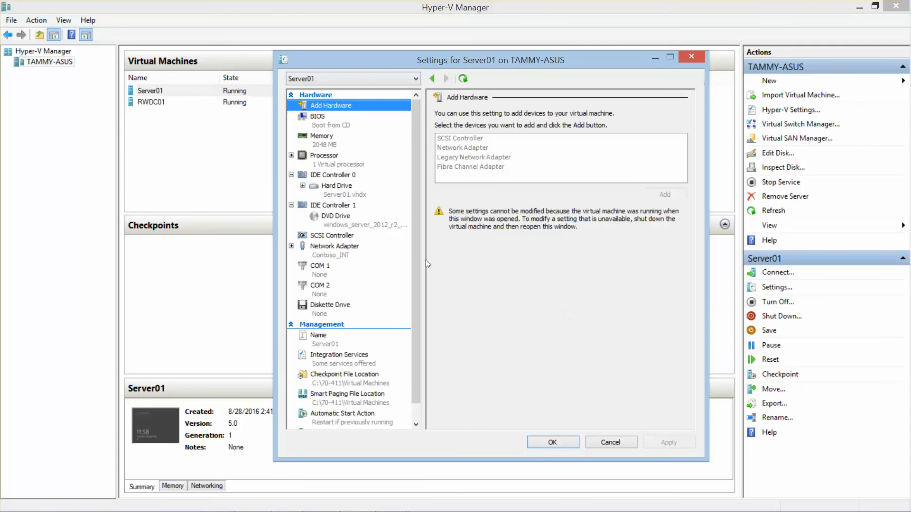
pyautogui.click(352, 225)
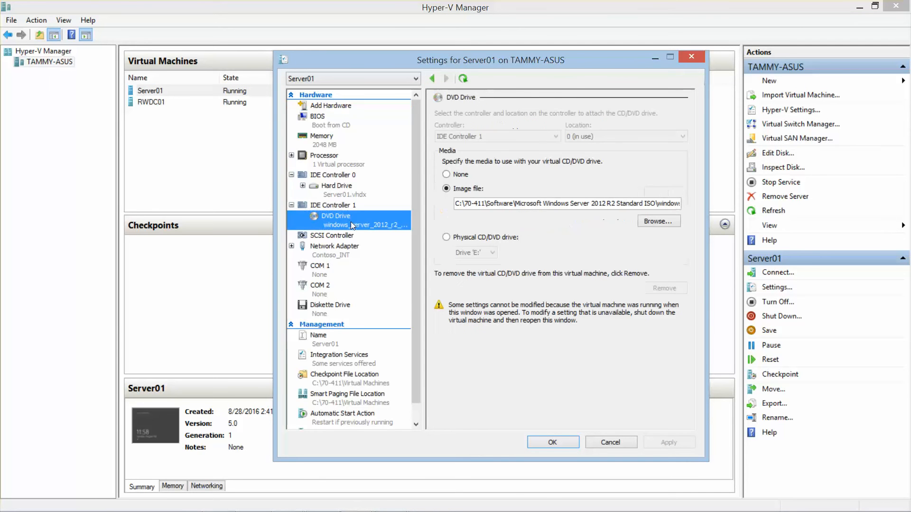
pyautogui.click(446, 175)
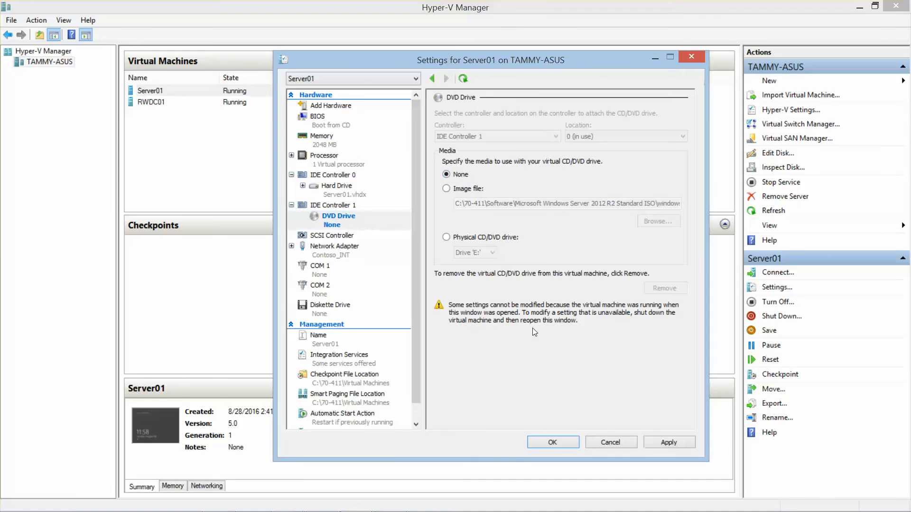
pyautogui.click(553, 442)
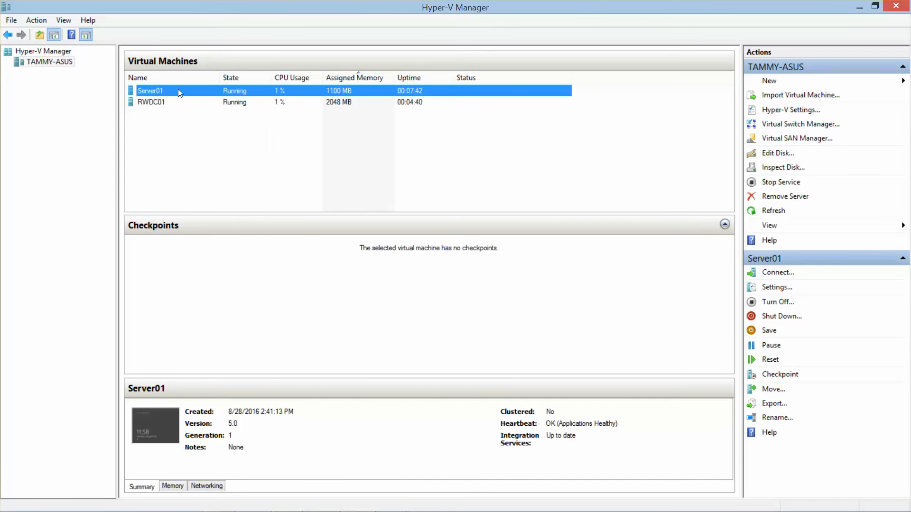
pyautogui.rightClick(64, 64)
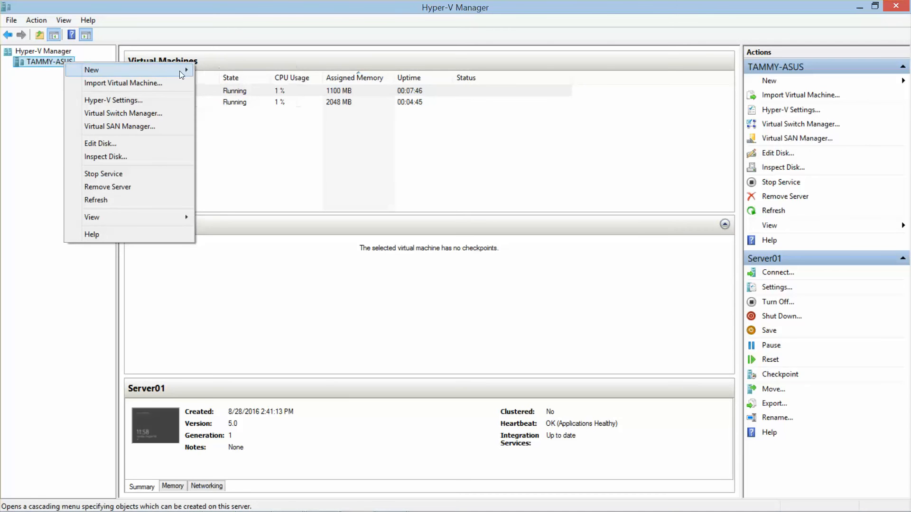
# - Start a new virtual machine named Server02, stored in a different location
pyautogui.moveTo(175, 71)
pyautogui.click(237, 72)
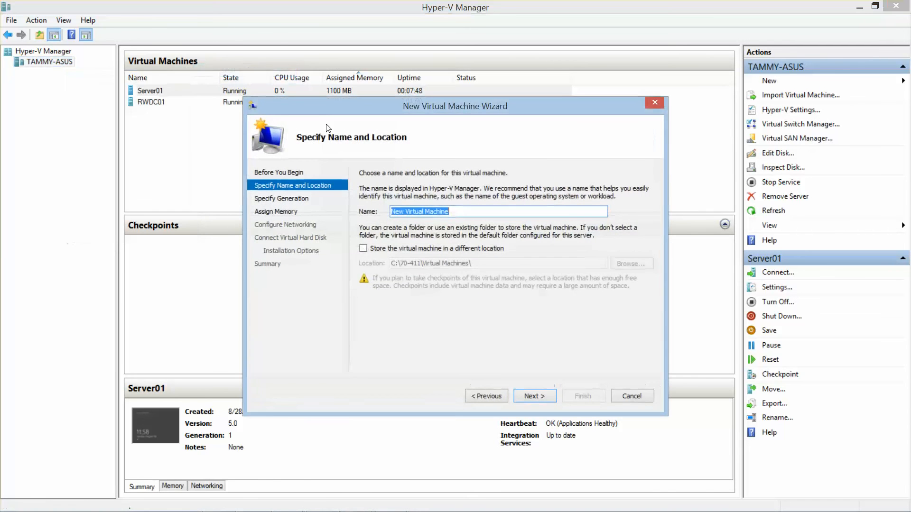
pyautogui.write('Server02')
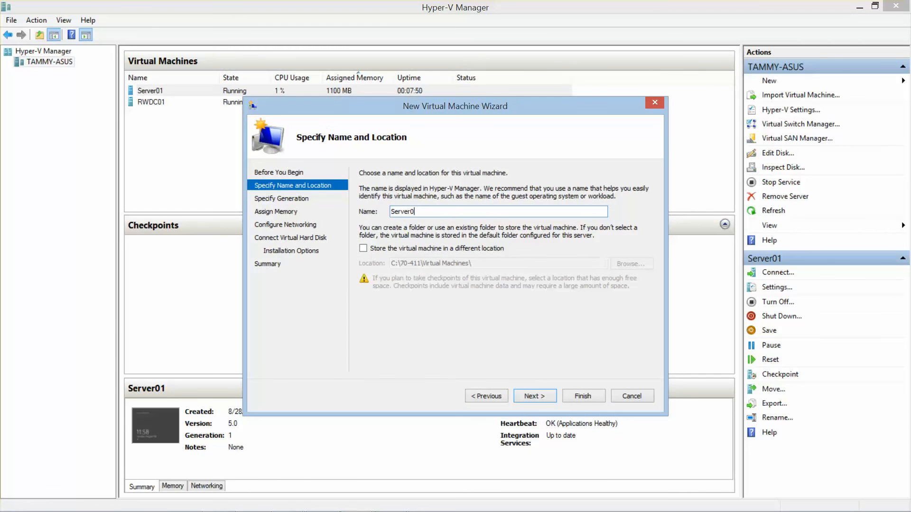
pyautogui.click(365, 252)
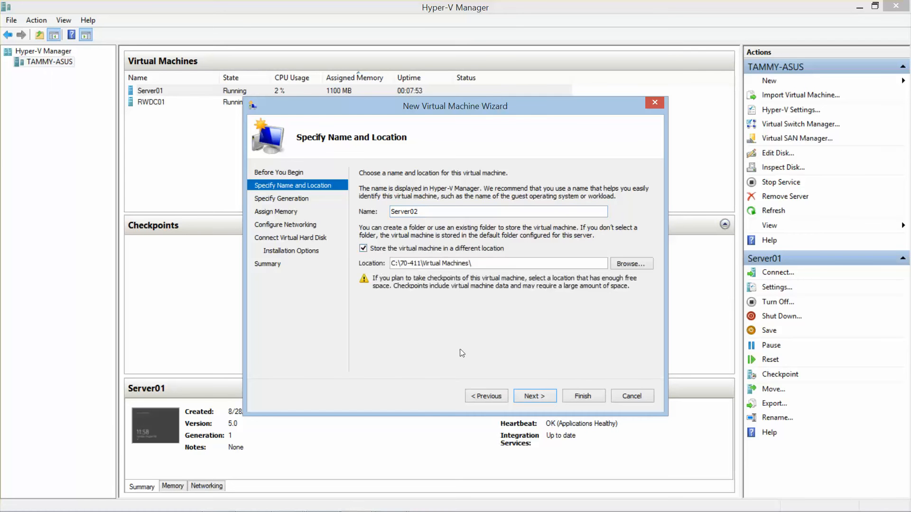
pyautogui.click(539, 396)
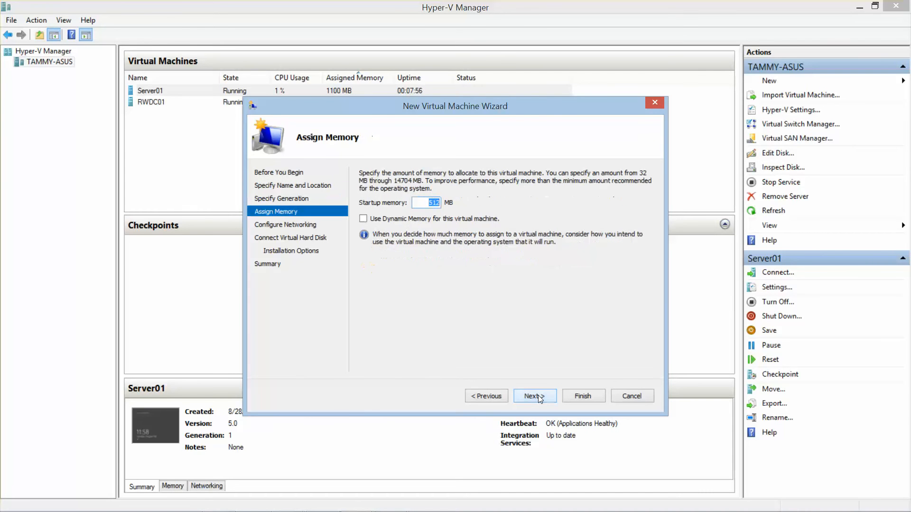
# - Review the guide's Installing Server02 steps, then return to the wizard at Assign Memory
pyautogui.moveTo(400, 510)
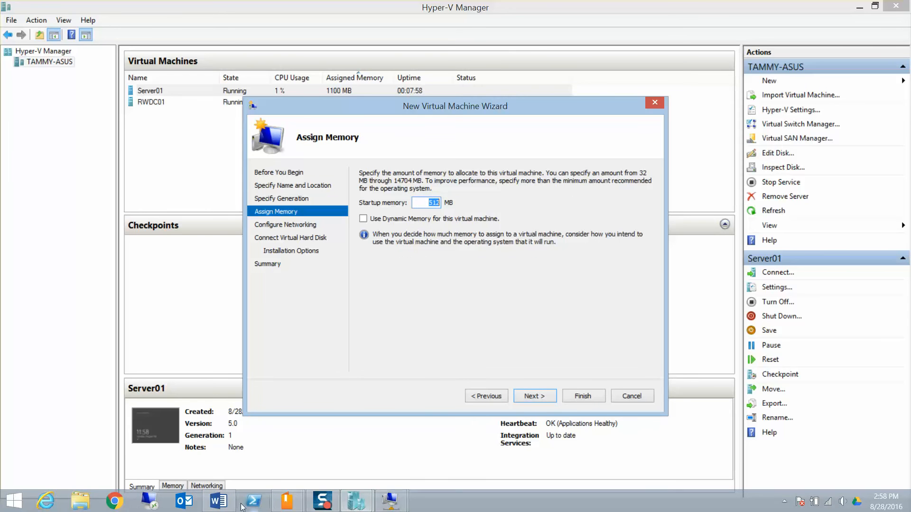
pyautogui.click(221, 502)
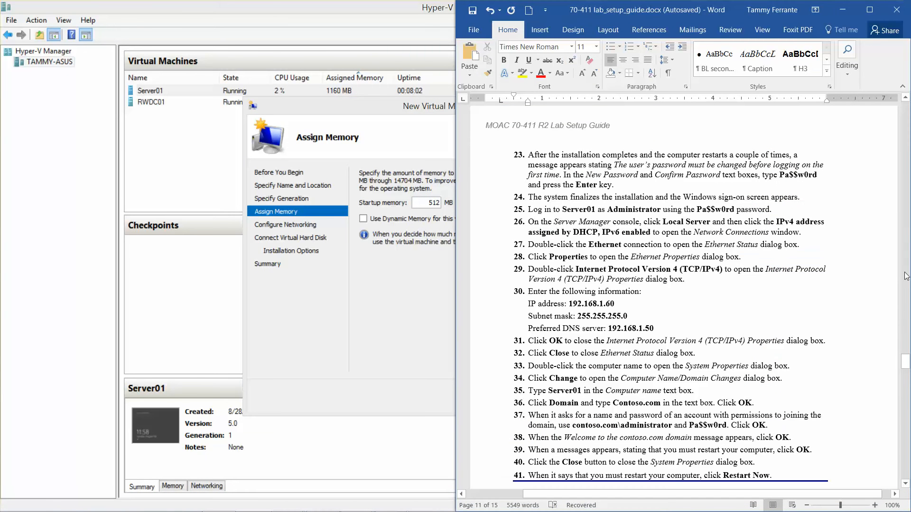
pyautogui.moveTo(906, 362); pyautogui.dragTo(908, 395)
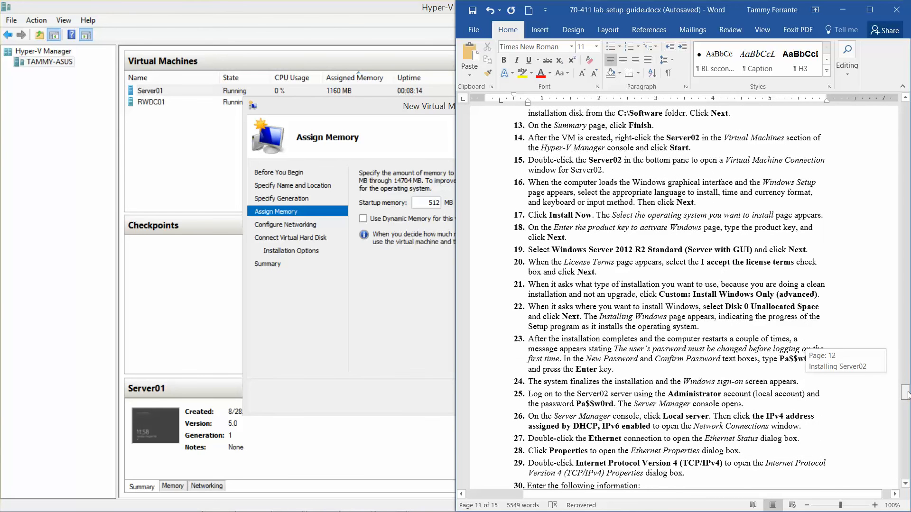
pyautogui.moveTo(907, 394); pyautogui.dragTo(908, 377)
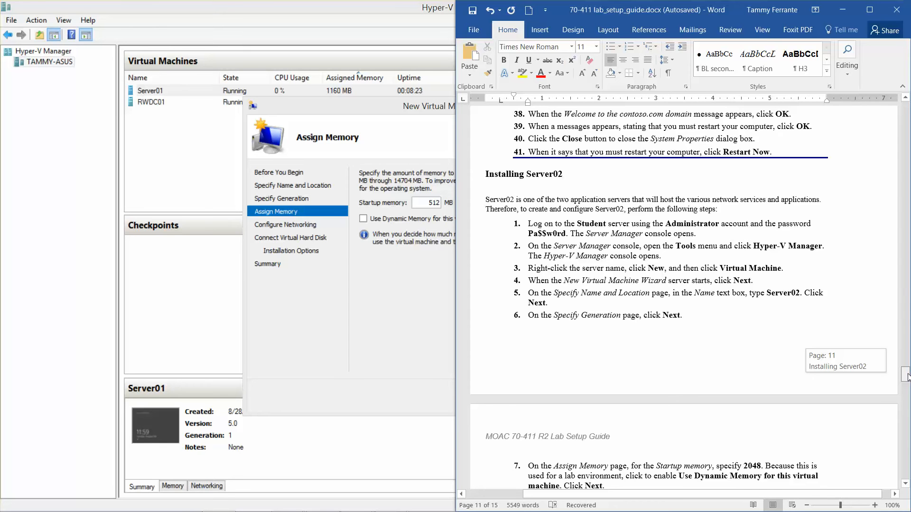
pyautogui.moveTo(908, 376); pyautogui.dragTo(908, 378)
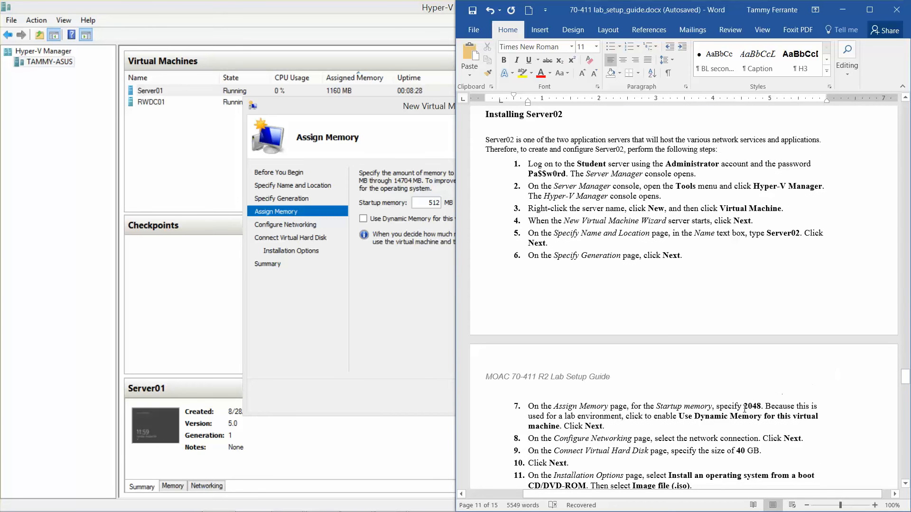
pyautogui.click(385, 306)
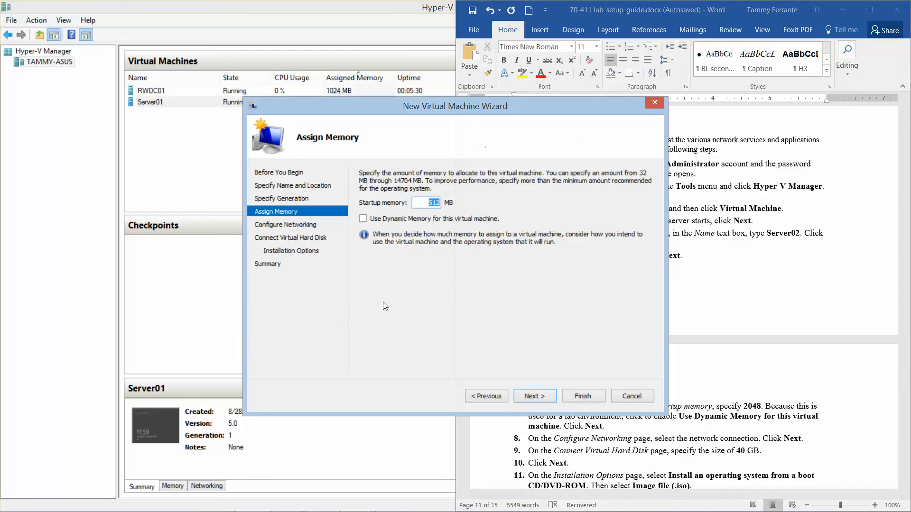
# - Give the new VM 2048 MB of dynamic memory and connect it to Contoso_INT
pyautogui.write('2048')
pyautogui.click(364, 219)
pyautogui.click(534, 396)
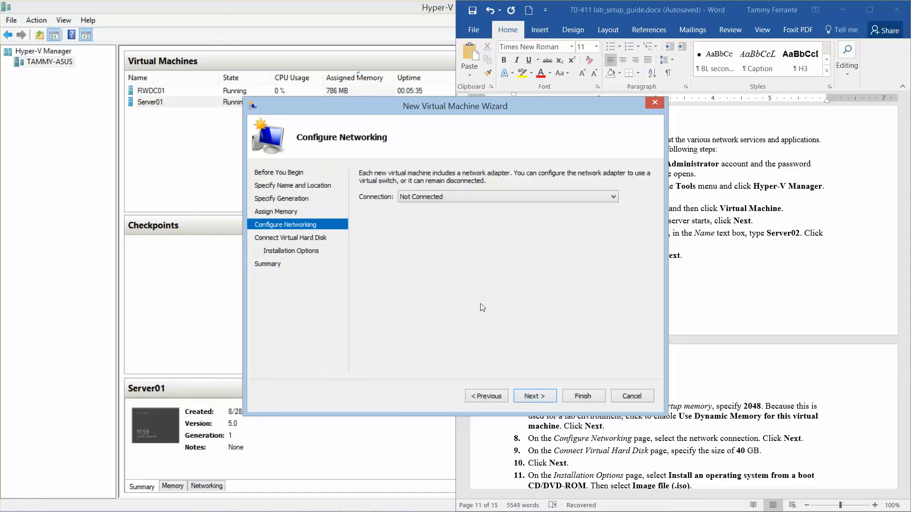
pyautogui.click(463, 197)
pyautogui.click(462, 216)
pyautogui.click(535, 397)
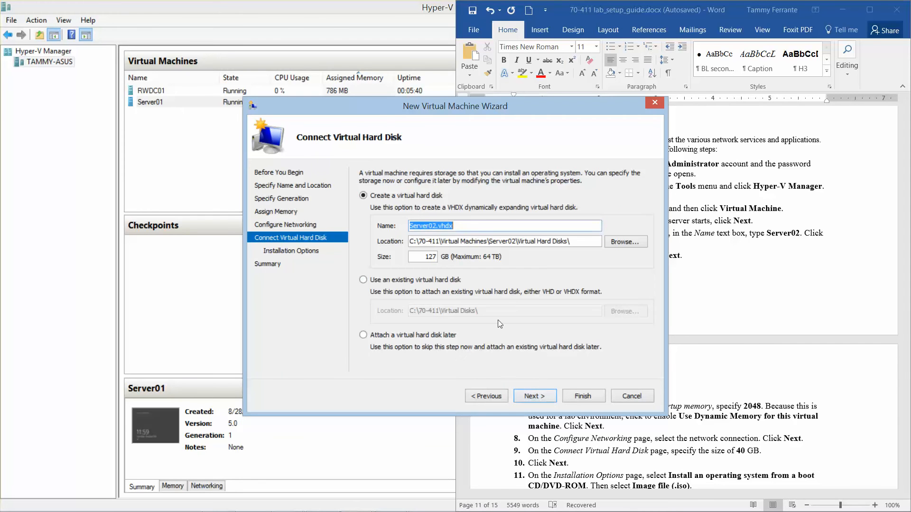
# - Change the virtual hard disk size from 127 GB to 40 GB
pyautogui.click(420, 257)
pyautogui.moveTo(421, 257); pyautogui.dragTo(502, 264)
pyautogui.write('40')
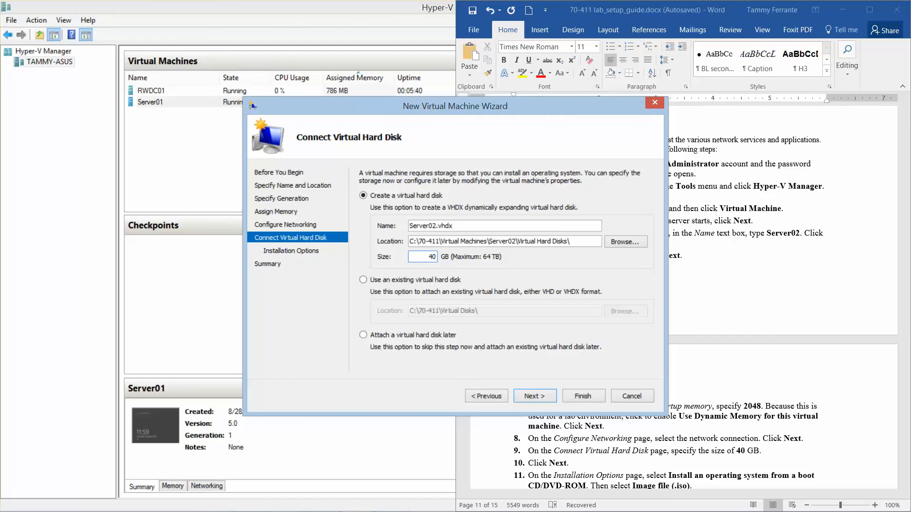
pyautogui.click(539, 403)
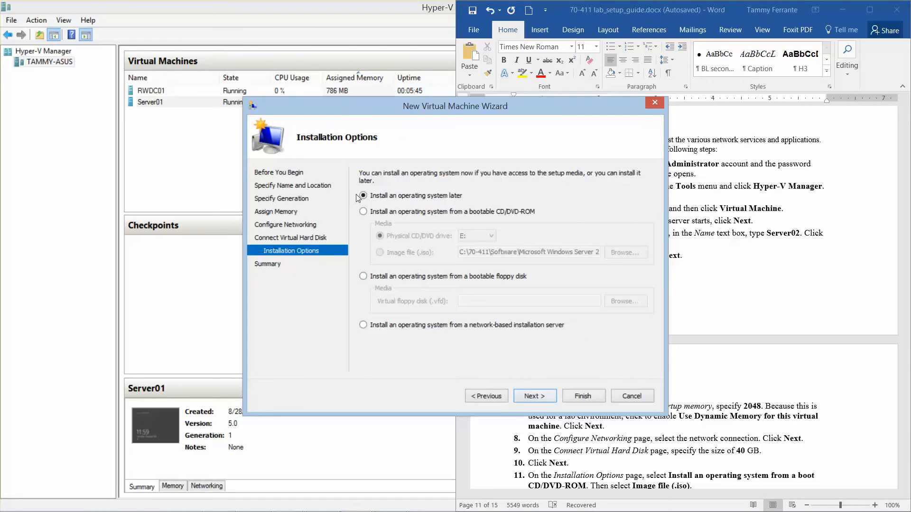
# - Install from the Windows Server 2012 R2 ISO, create Server02, then connect and start it
pyautogui.click(363, 212)
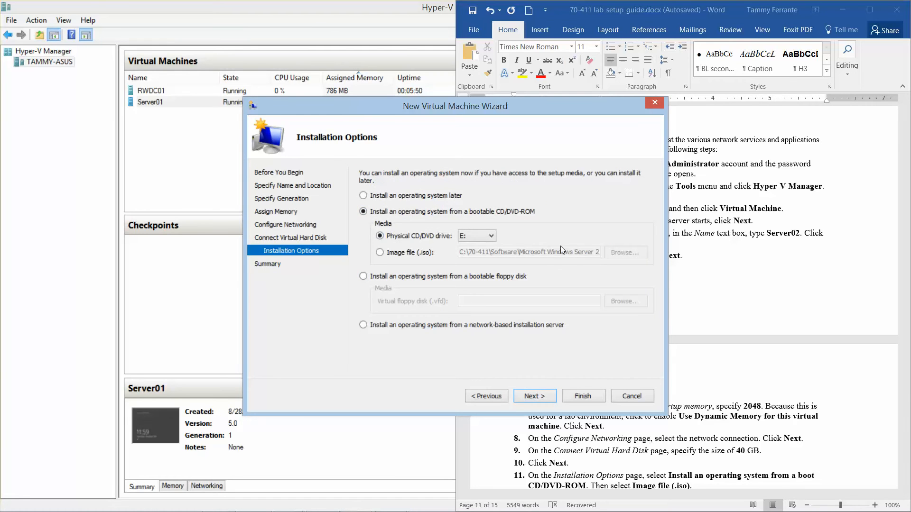
pyautogui.click(380, 253)
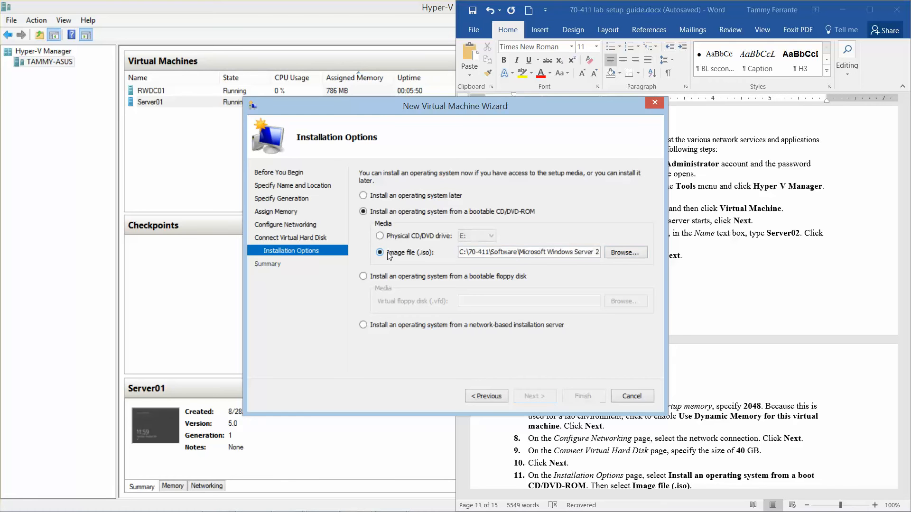
pyautogui.click(616, 254)
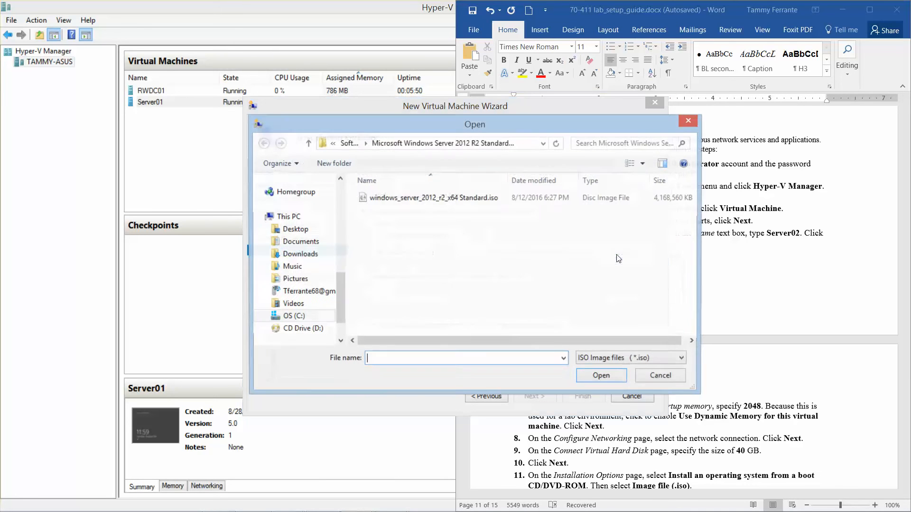
pyautogui.click(465, 203)
pyautogui.click(592, 375)
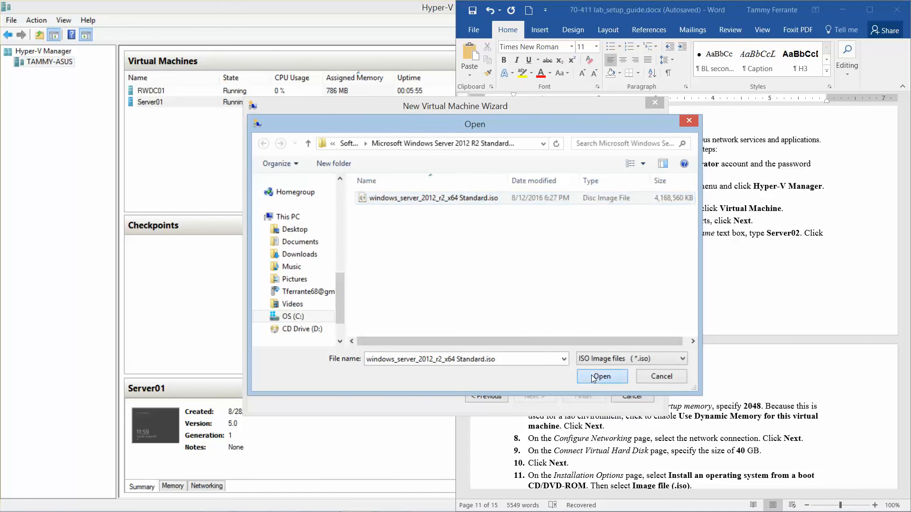
pyautogui.click(528, 395)
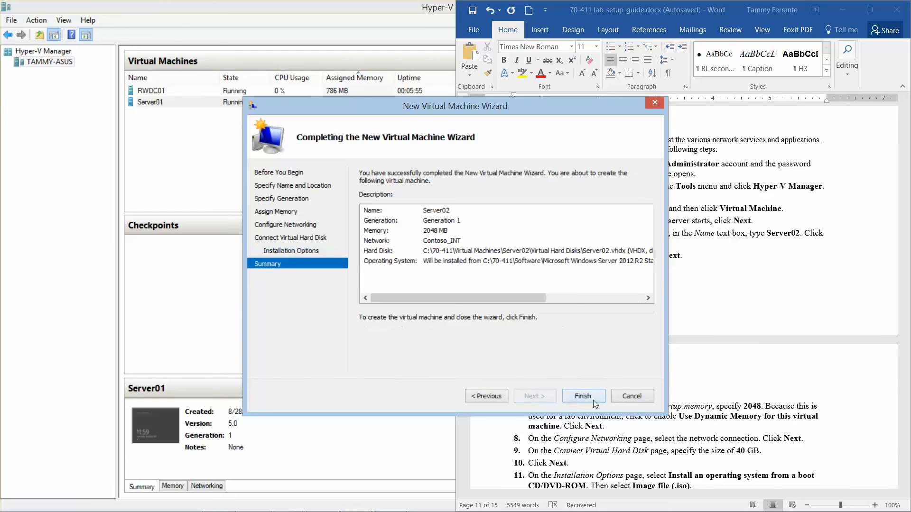
pyautogui.click(591, 397)
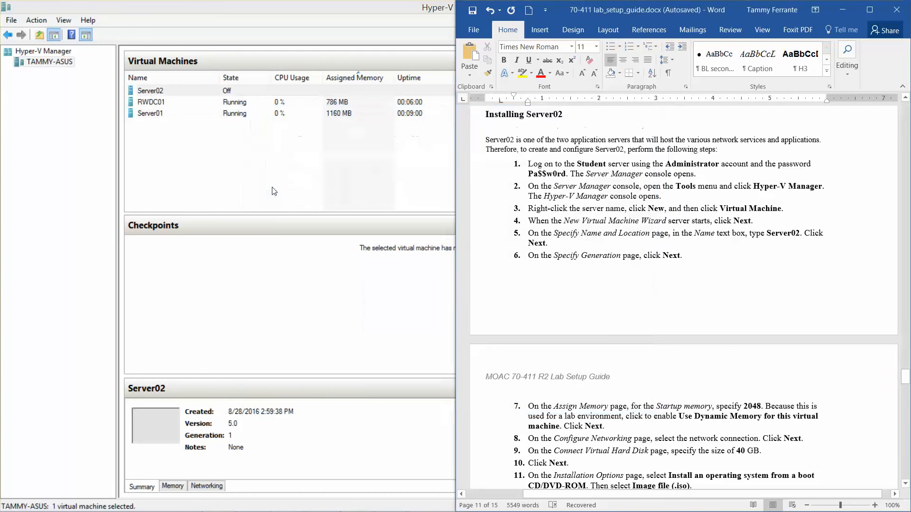
pyautogui.doubleClick(150, 90)
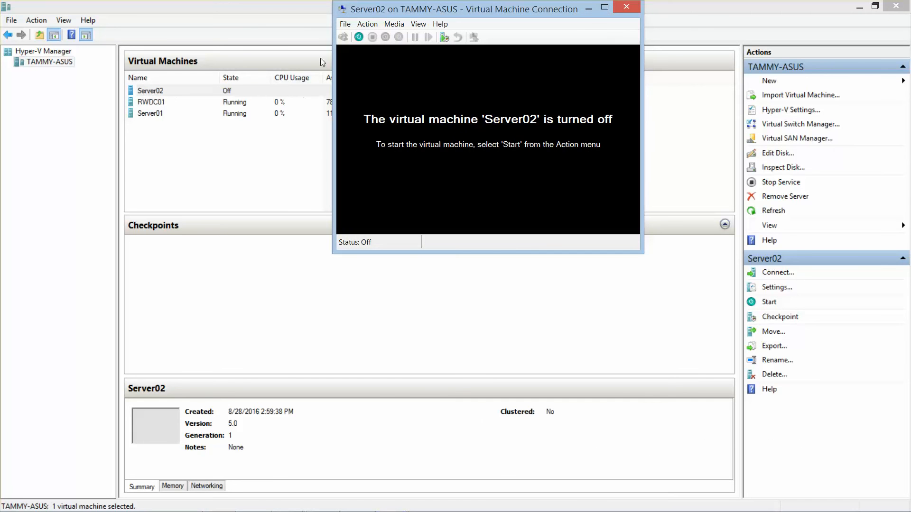
pyautogui.click(358, 37)
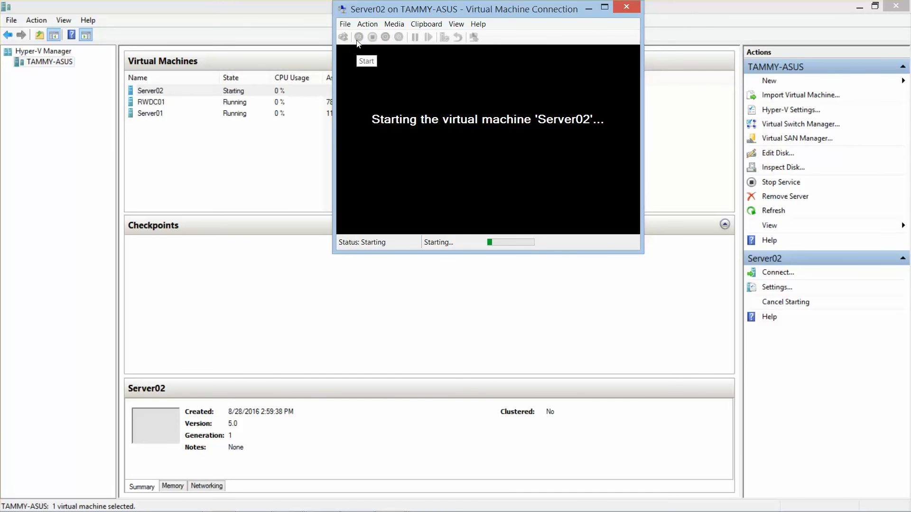
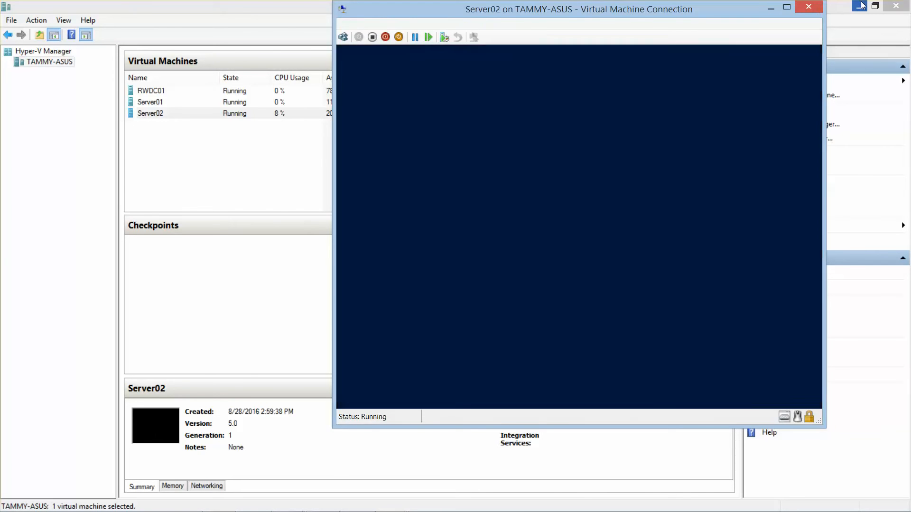
# - Start Windows Setup on Server02 with default language settings and choose Server with a GUI
pyautogui.click(861, 7)
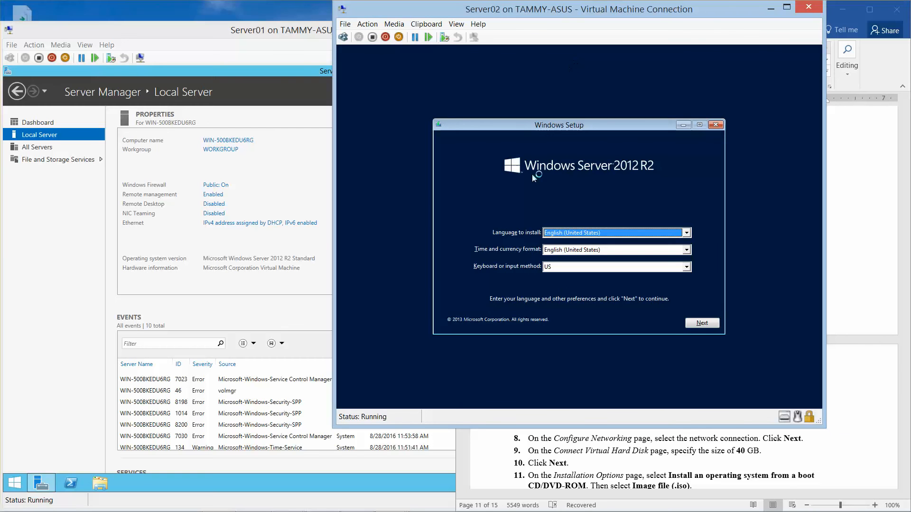
pyautogui.click(697, 324)
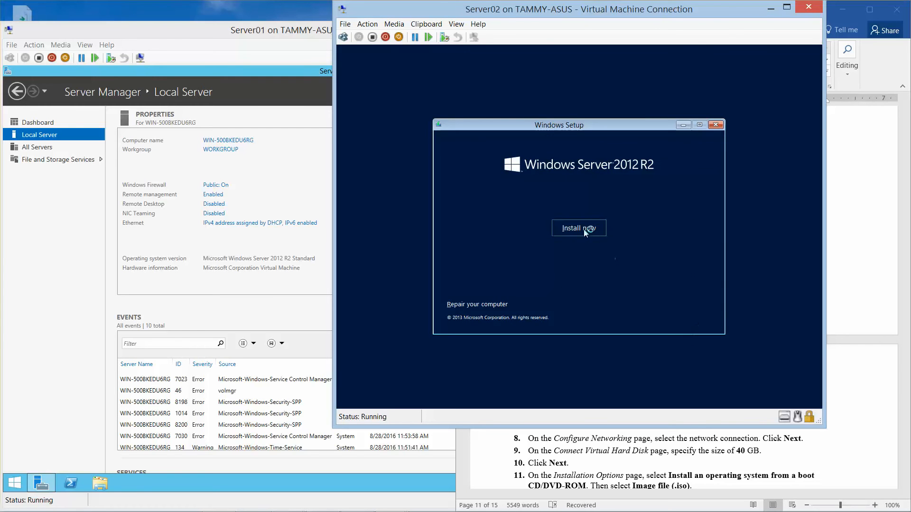
pyautogui.click(583, 229)
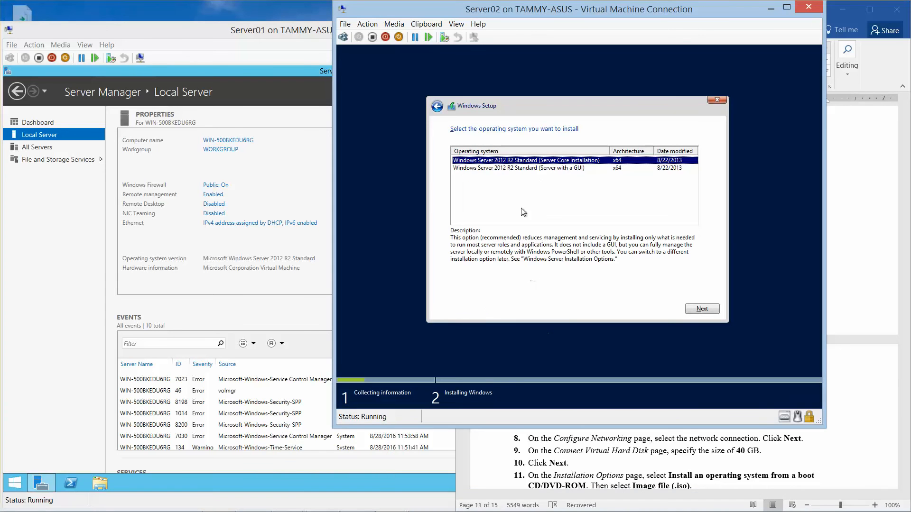
pyautogui.click(516, 168)
pyautogui.click(696, 310)
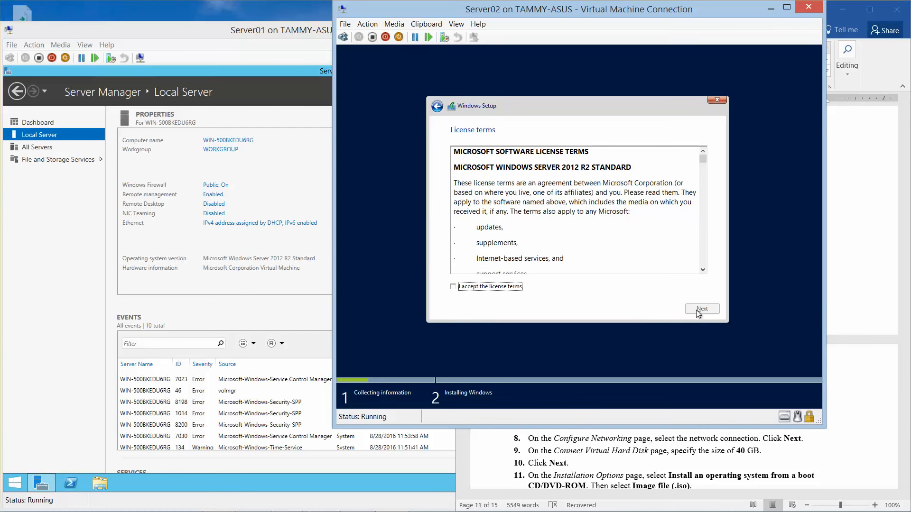
# - Accept the license, run a Custom install on the default disk, and minimize Server02
pyautogui.click(508, 287)
pyautogui.click(703, 310)
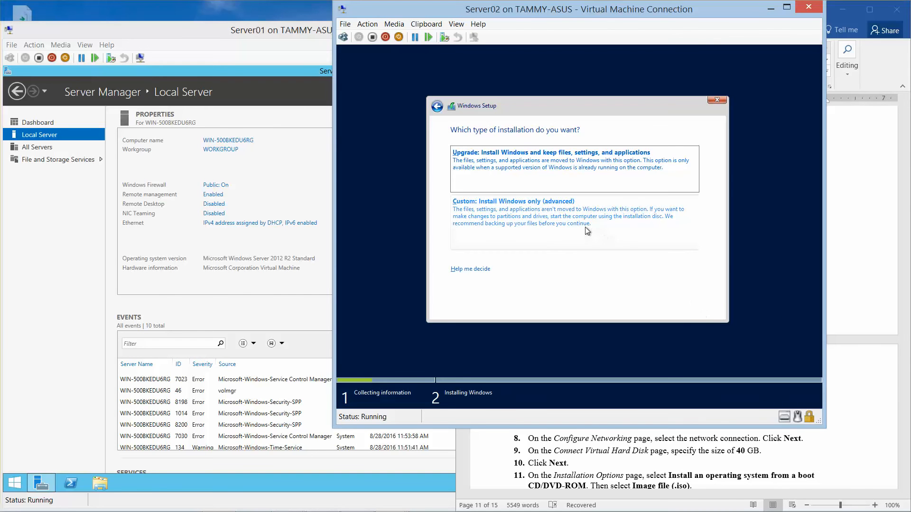
pyautogui.click(585, 227)
pyautogui.click(701, 309)
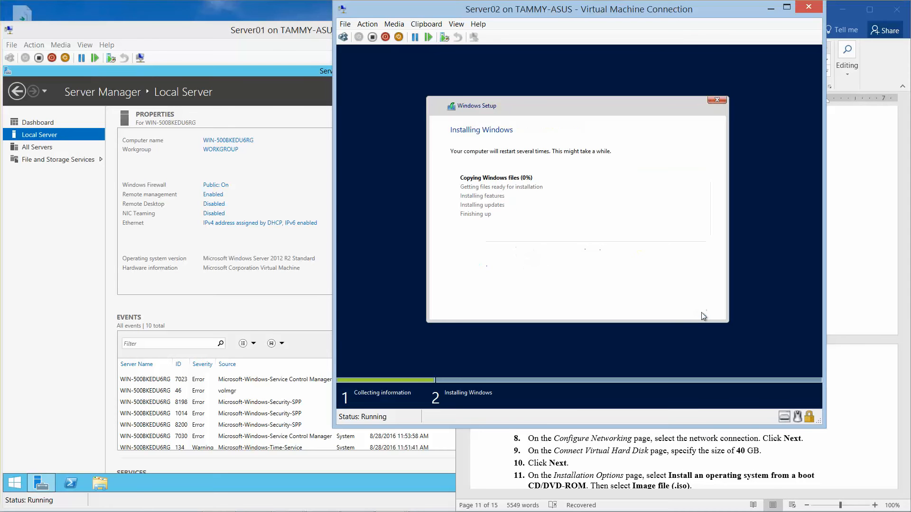
pyautogui.click(770, 9)
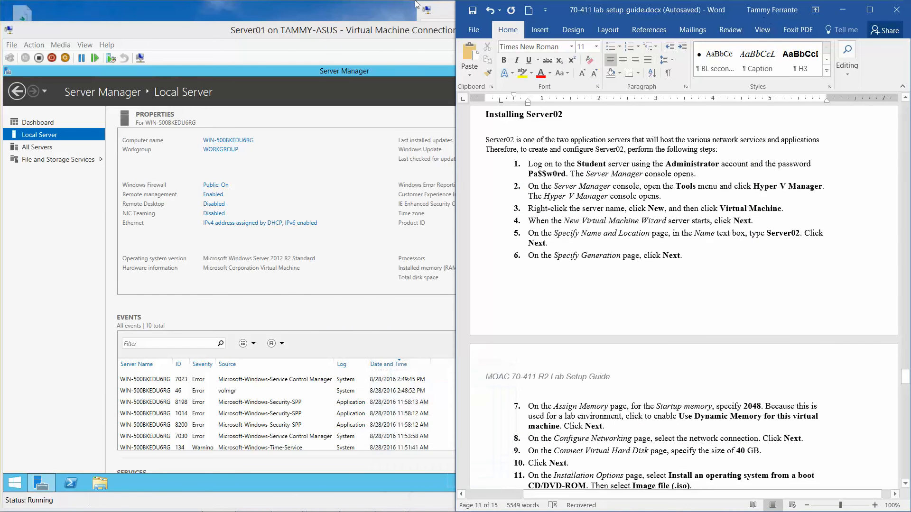
# - Change Server01's time zone to (UTC-05:00) Eastern Time (US & Canada) from Local Server
pyautogui.click(261, 33)
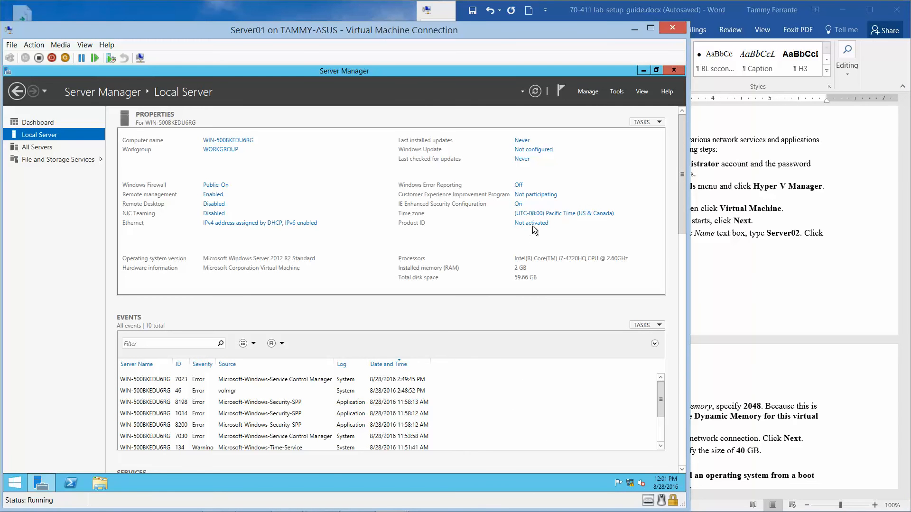
pyautogui.click(549, 217)
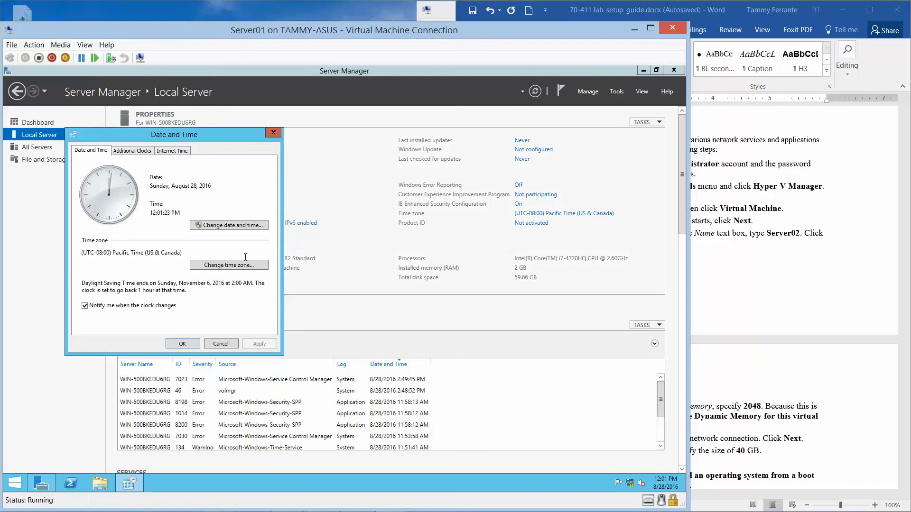
pyautogui.click(227, 266)
pyautogui.click(210, 190)
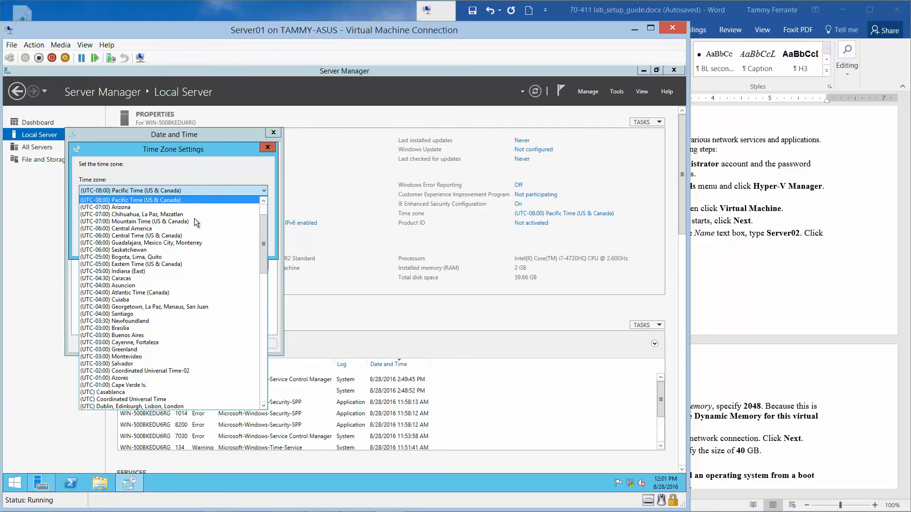
pyautogui.click(169, 264)
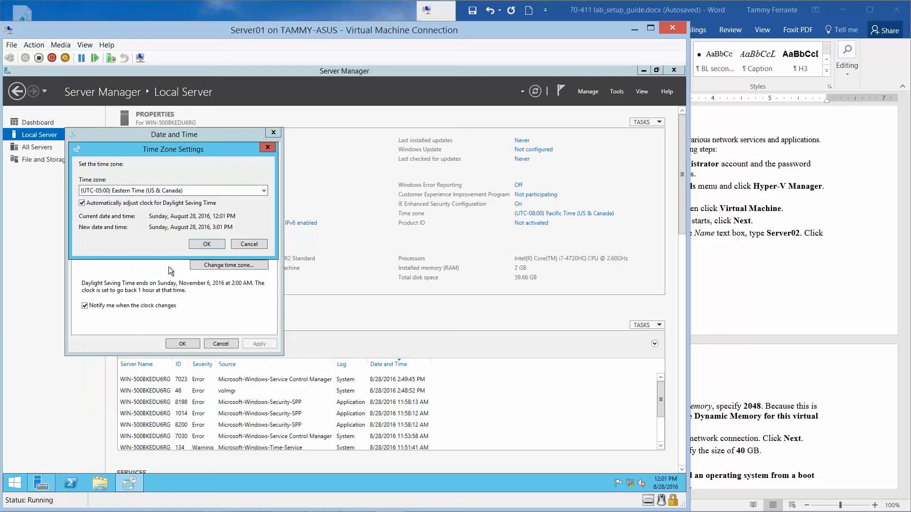
pyautogui.click(207, 246)
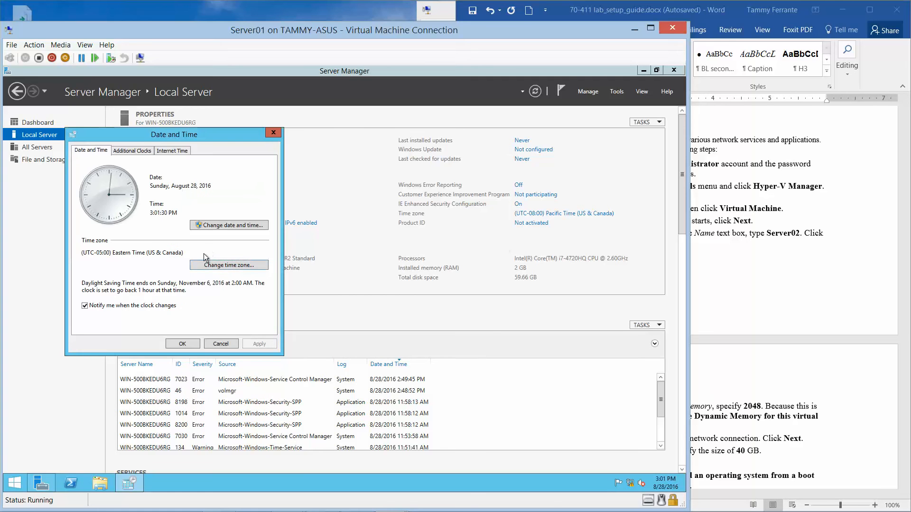
pyautogui.click(184, 341)
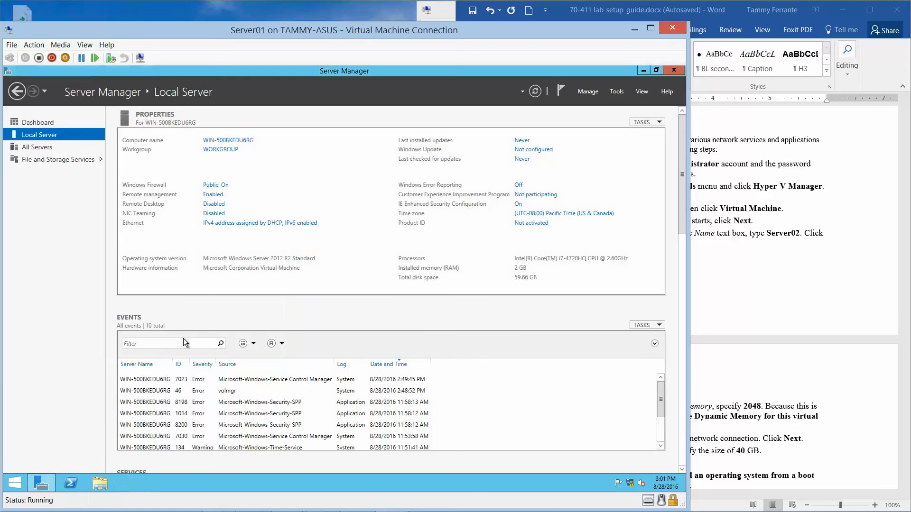
pyautogui.click(247, 225)
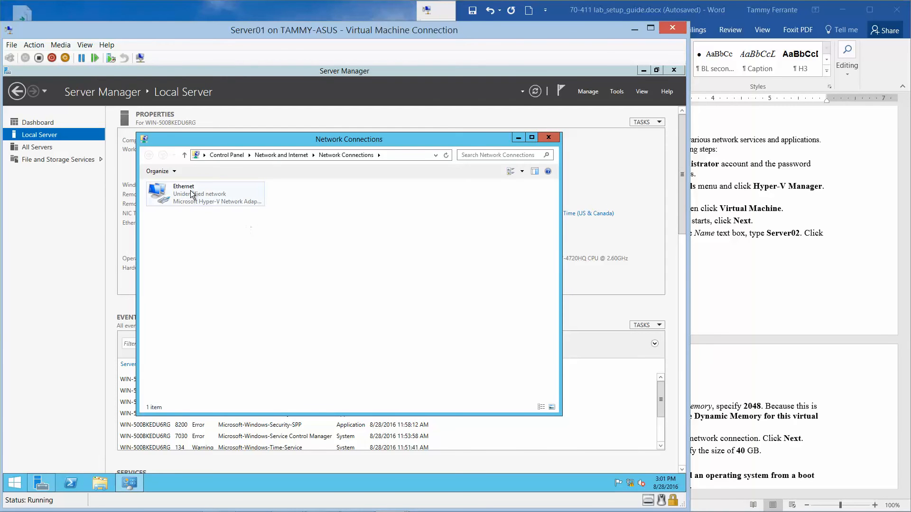
# - Open Server01's Ethernet IPv4 properties and switch to a manually entered IP address
pyautogui.click(190, 190)
pyautogui.doubleClick(190, 189)
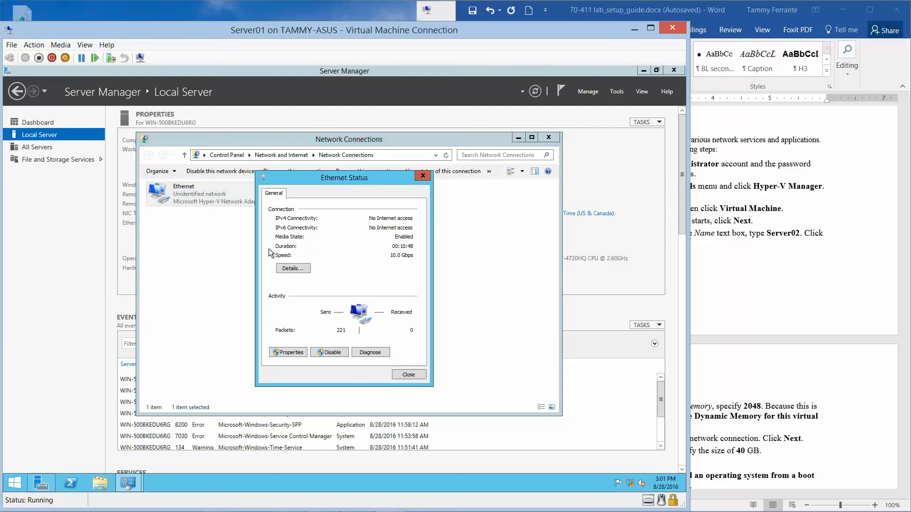
pyautogui.click(288, 353)
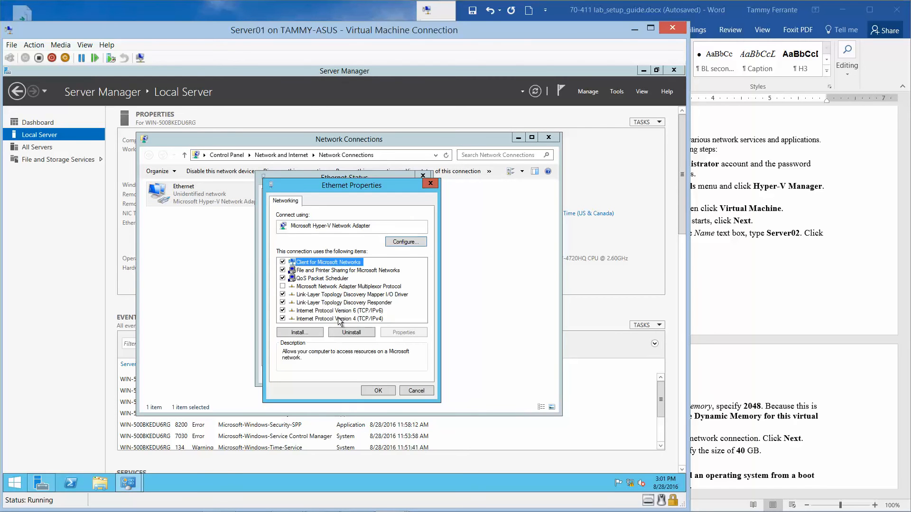
pyautogui.click(340, 319)
pyautogui.click(398, 334)
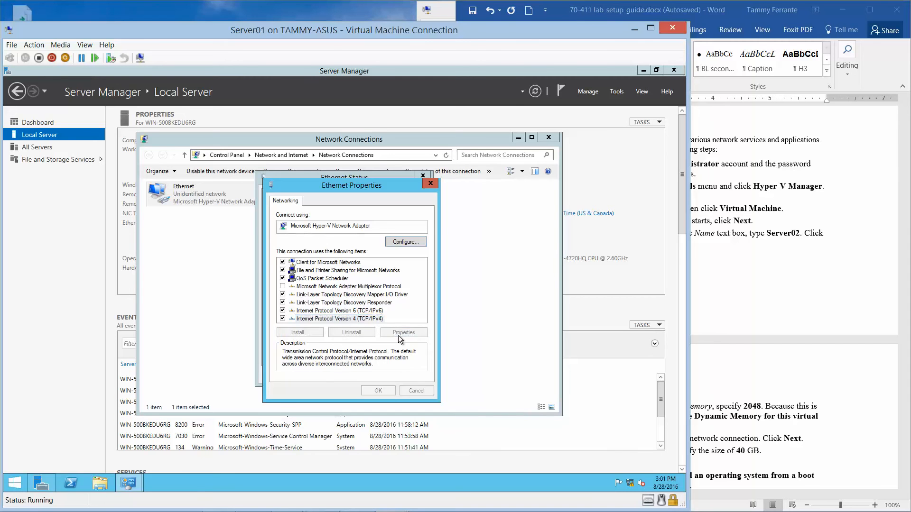
pyautogui.click(320, 290)
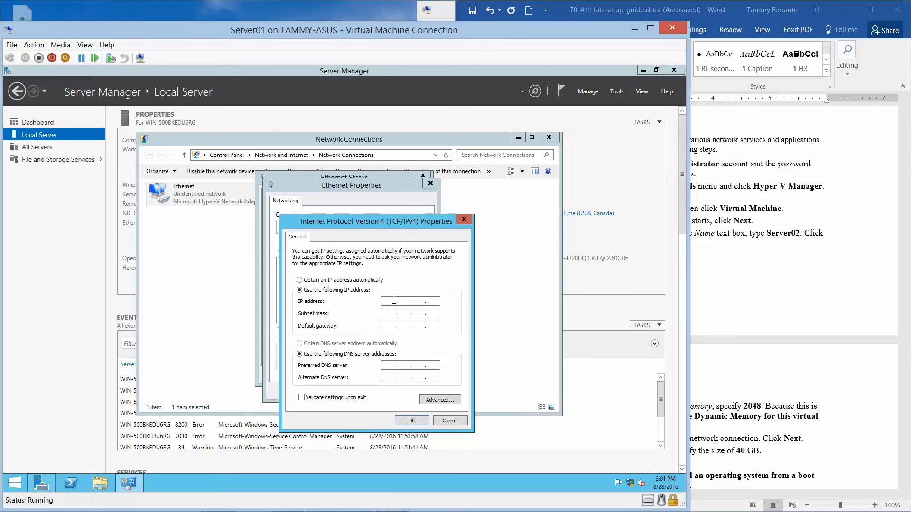
# - Enter IP 192.168.1.60, mask 255.255.255.0 and preferred DNS 192.168.1.50
pyautogui.write('192 . 168 . 1 . 60')
pyautogui.press('Tab')
pyautogui.click(392, 367)
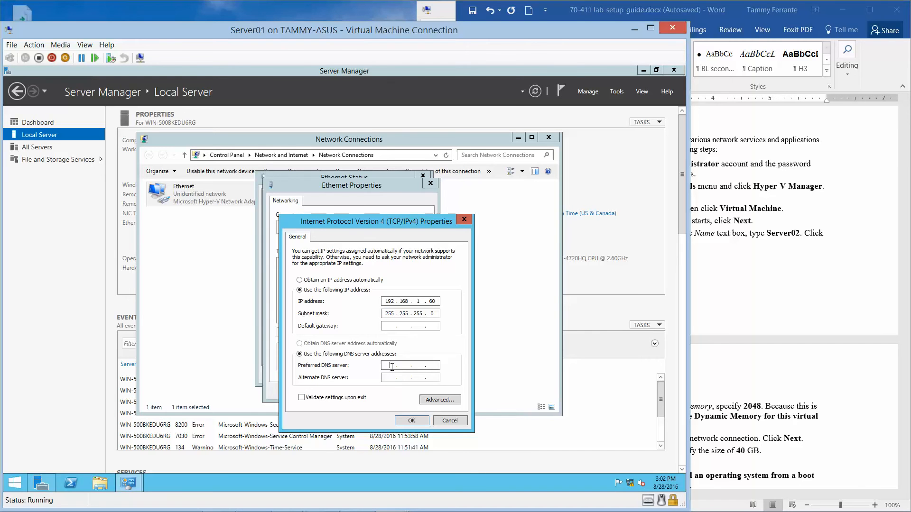
pyautogui.write('192 . 168 . 1 . 50')
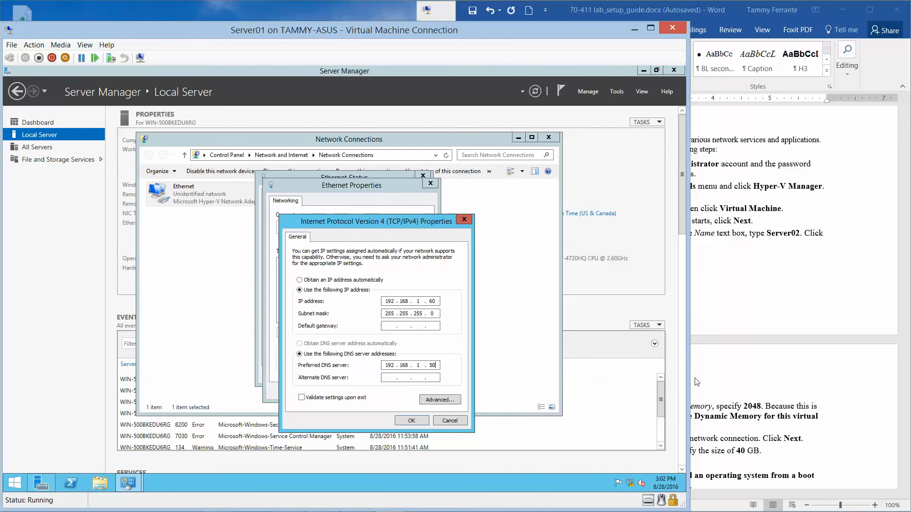
pyautogui.click(892, 359)
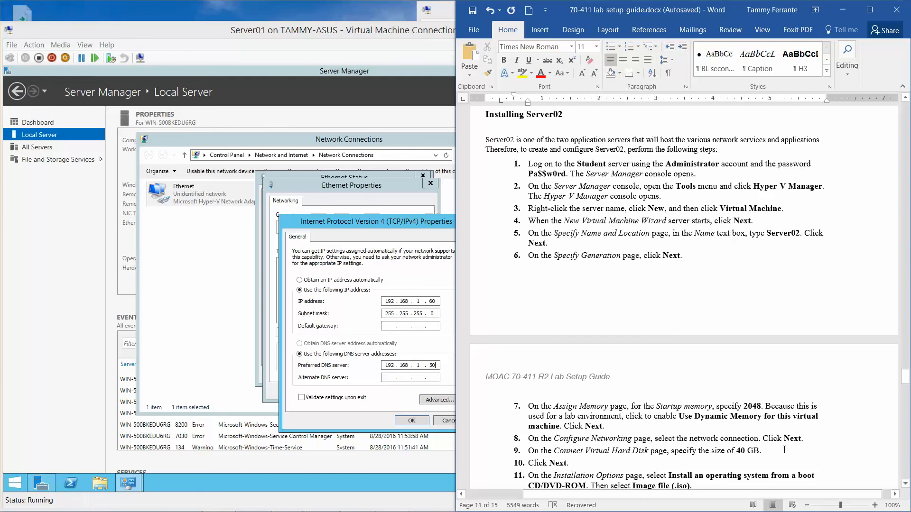
# - Highlight lab guide steps 7–9 and step 30 with its IP settings in yellow
pyautogui.moveTo(785, 449); pyautogui.dragTo(522, 407)
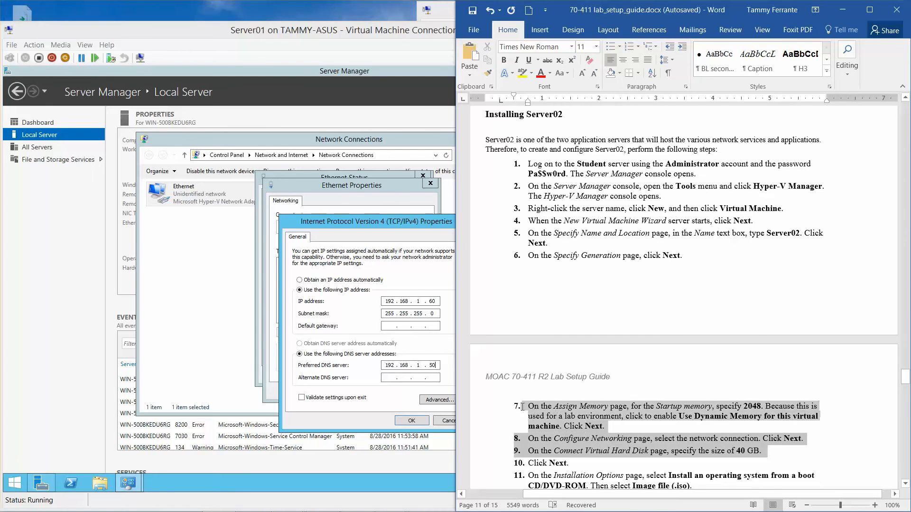
pyautogui.click(522, 72)
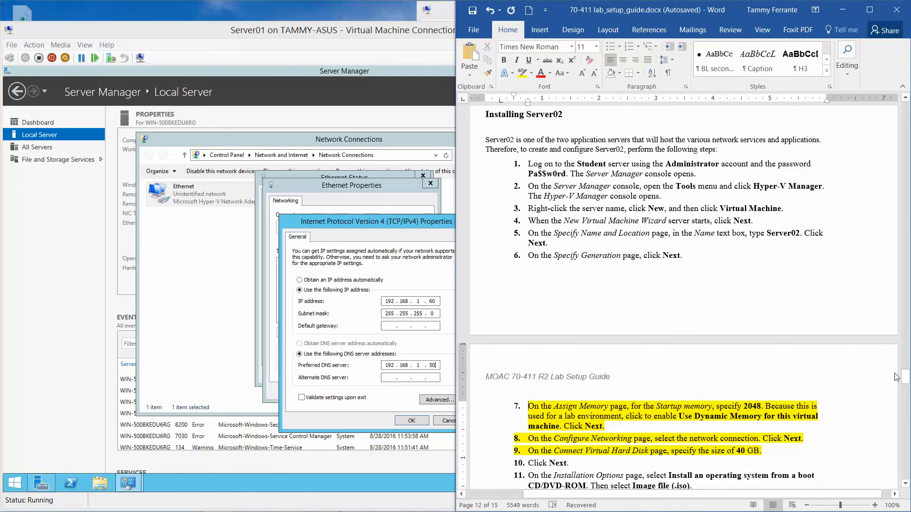
pyautogui.moveTo(907, 380); pyautogui.dragTo(906, 364)
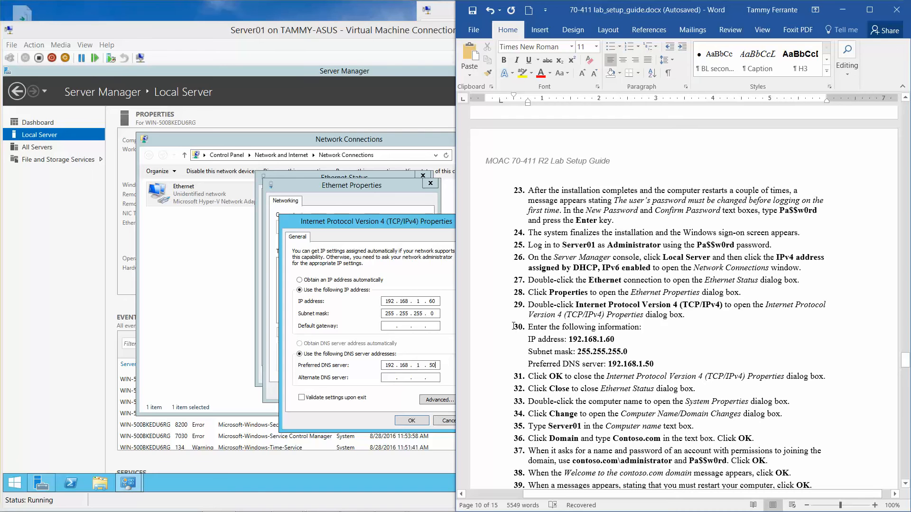
pyautogui.moveTo(522, 326); pyautogui.dragTo(668, 363)
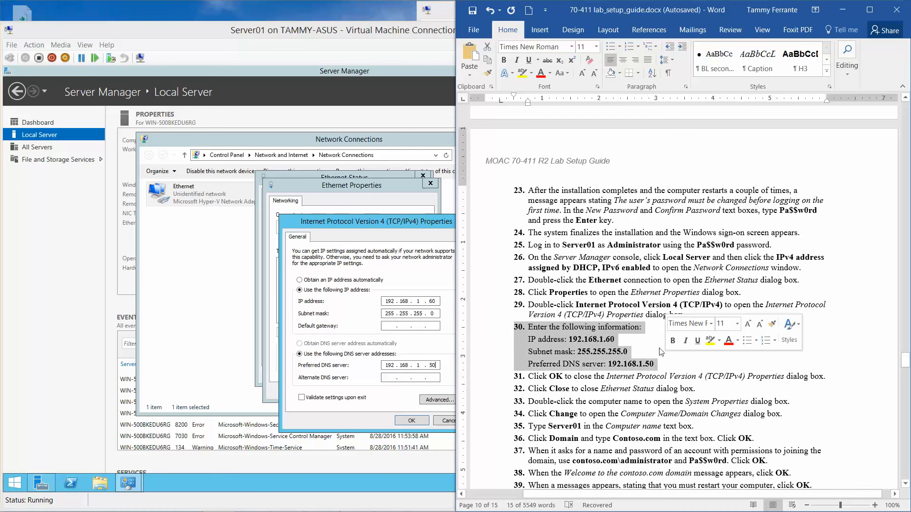
pyautogui.click(521, 73)
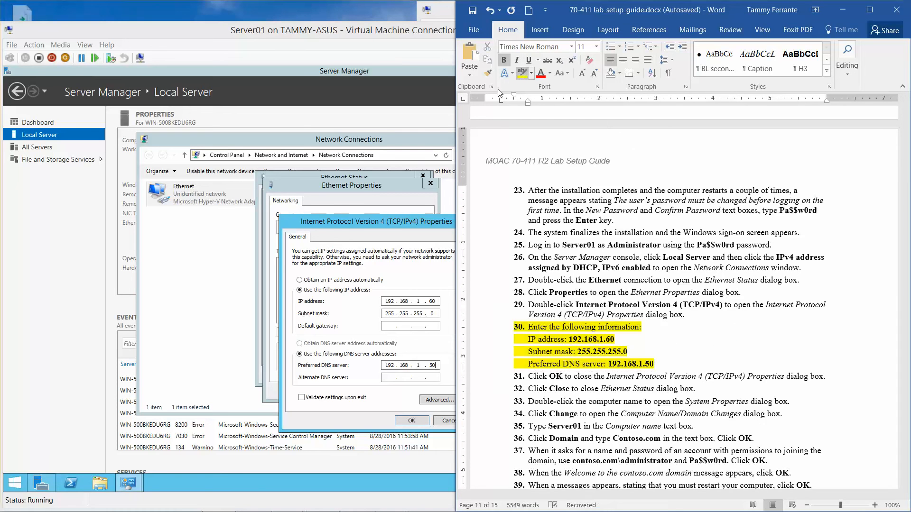
# - Save Server01's static IPv4 settings and close the Ethernet and Network Connections windows
pyautogui.click(409, 421)
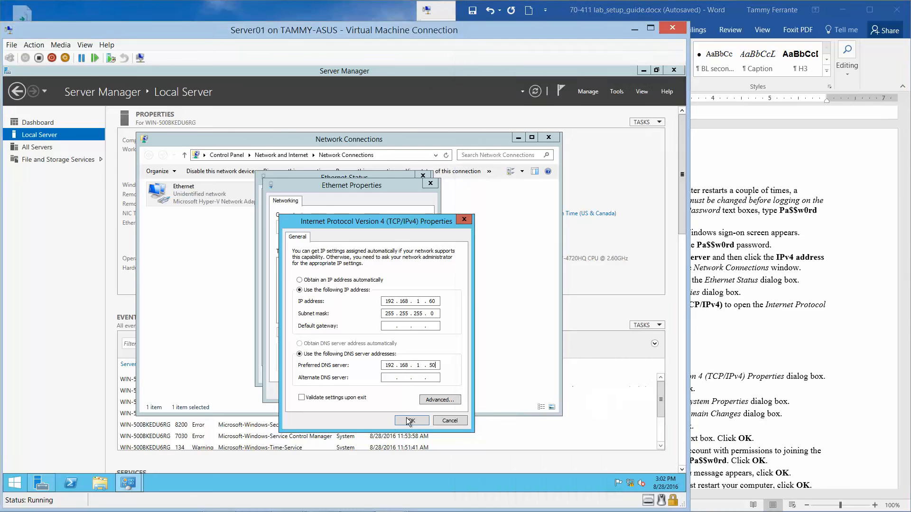
pyautogui.click(372, 390)
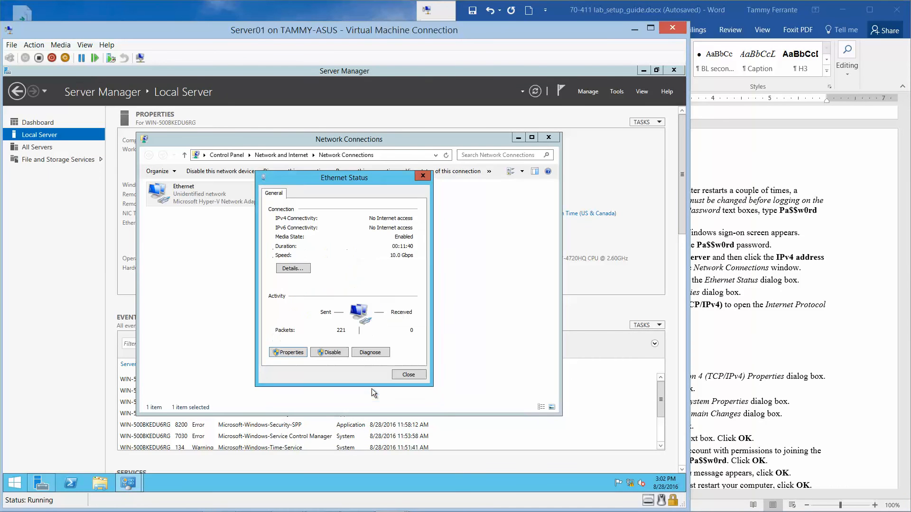
pyautogui.click(402, 375)
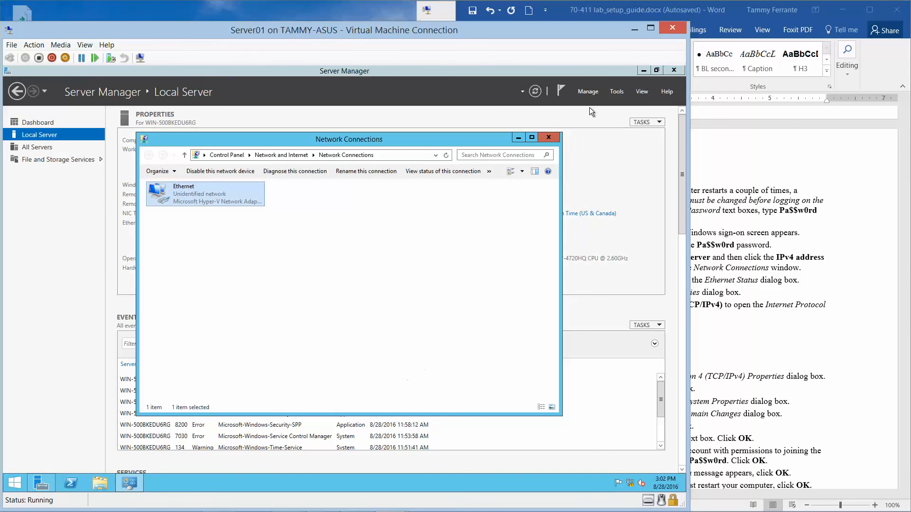
pyautogui.click(549, 138)
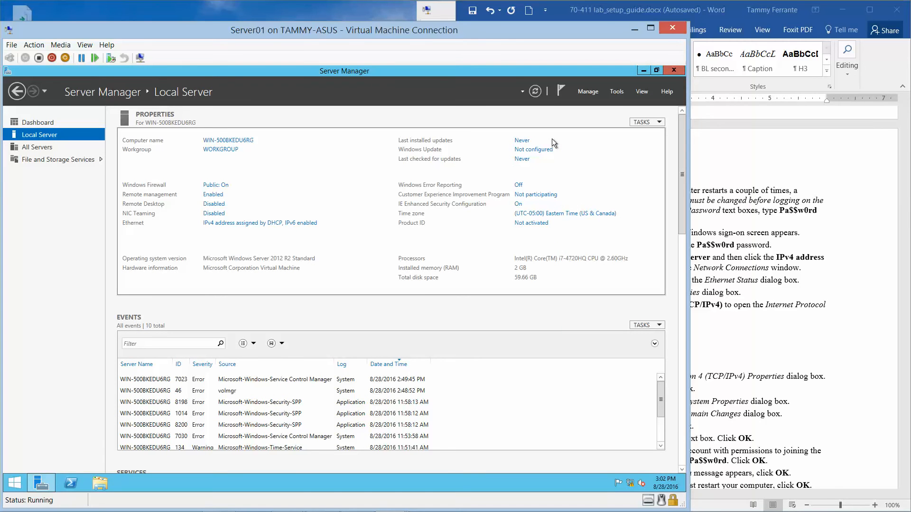
# - Sign in to RWDC01 as CONTOSO\Administrator with the account password
pyautogui.moveTo(323, 502)
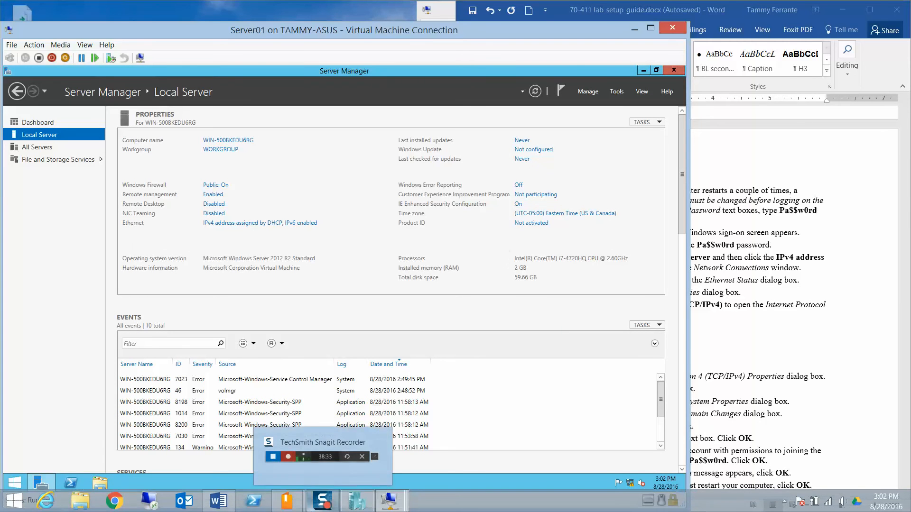
pyautogui.moveTo(389, 501)
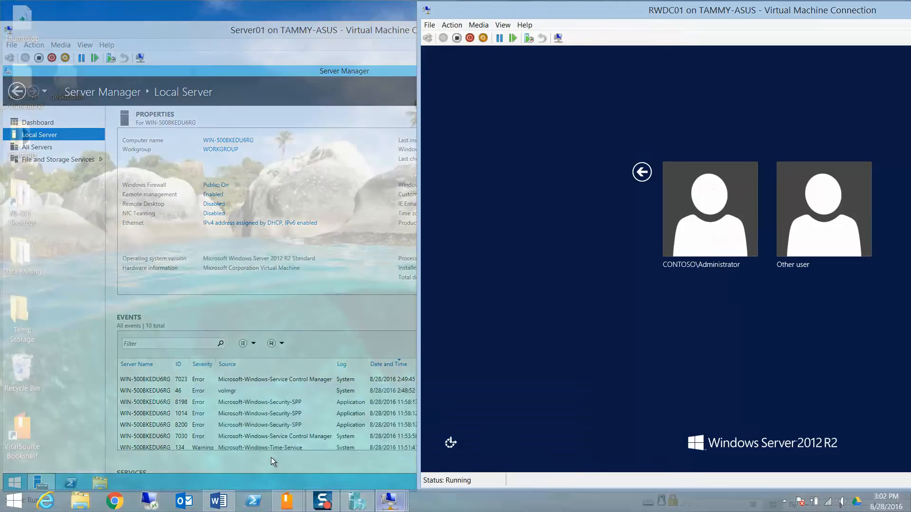
pyautogui.click(271, 457)
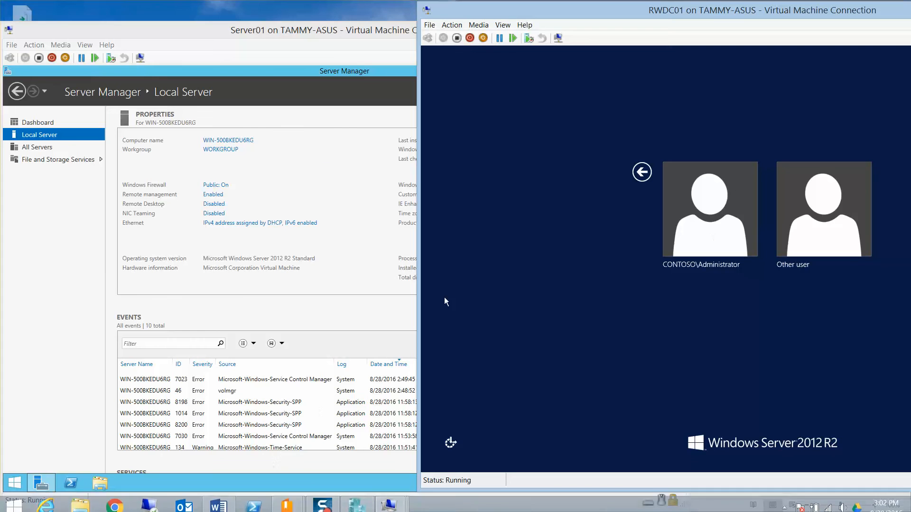
pyautogui.click(711, 212)
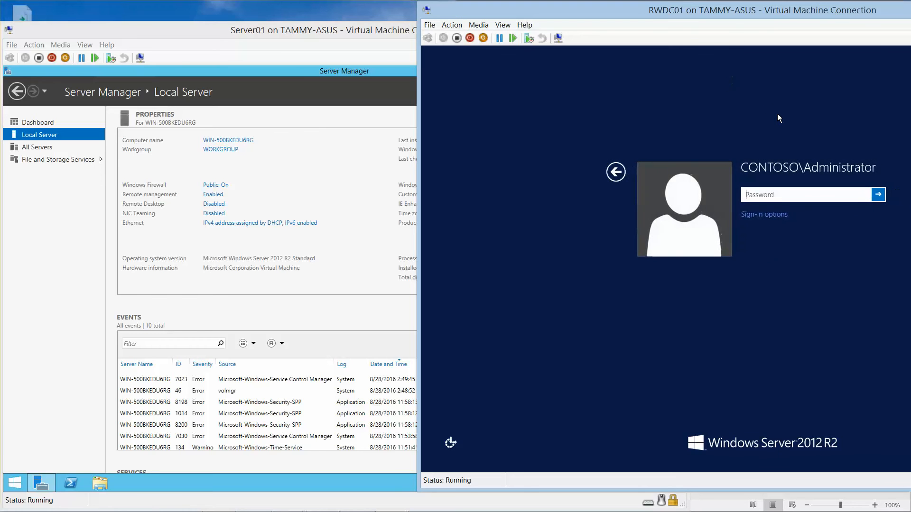
pyautogui.write('Pa$$w0rd')
pyautogui.moveTo(863, 196); pyautogui.dragTo(864, 198)
pyautogui.moveTo(799, 10); pyautogui.dragTo(601, 14)
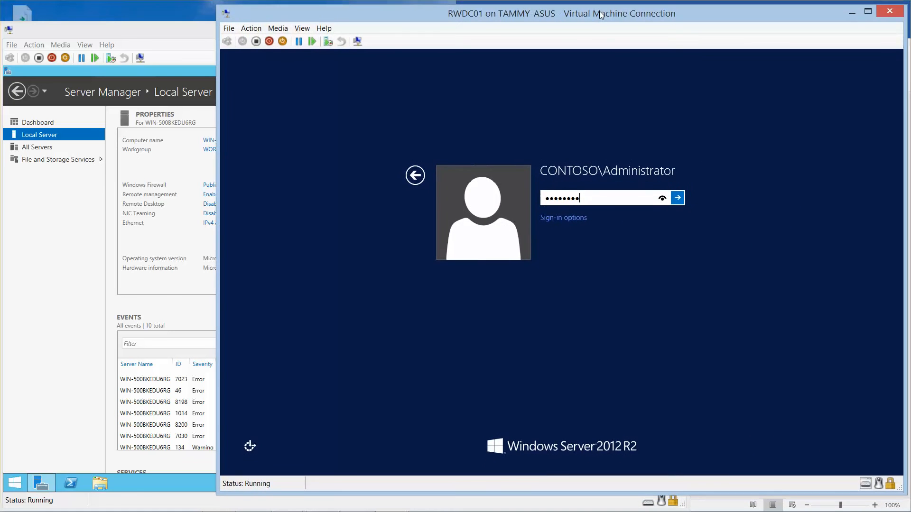
pyautogui.click(678, 199)
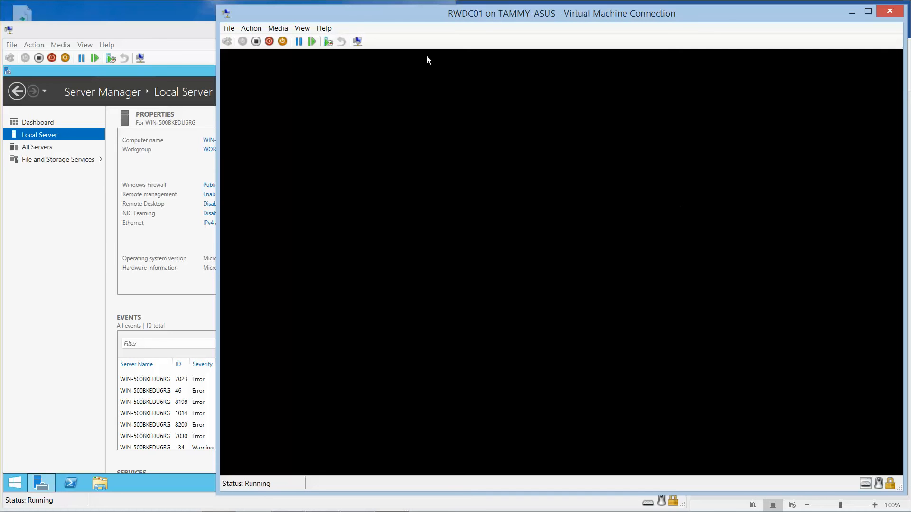
# - Minimize Server01, move RWDC01 left, and scroll the Word guide to the DNS Manager steps
pyautogui.click(162, 27)
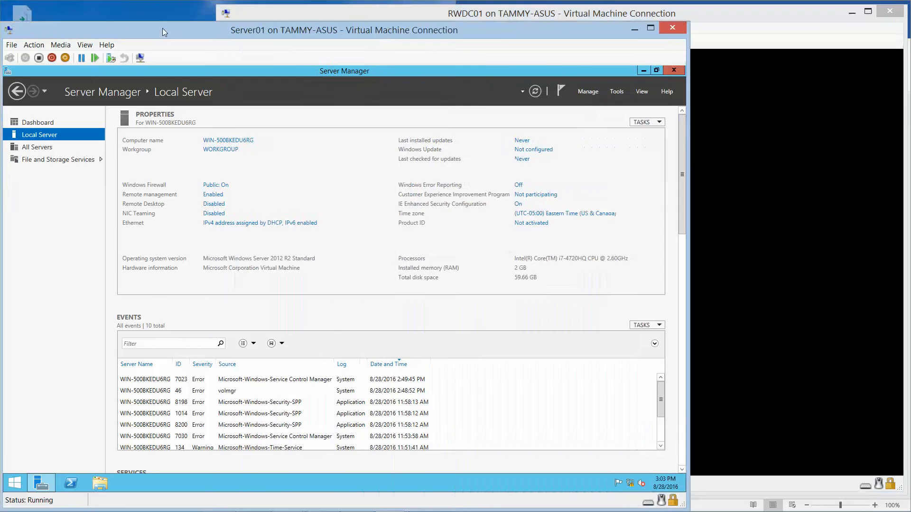
pyautogui.moveTo(163, 27); pyautogui.dragTo(165, 9)
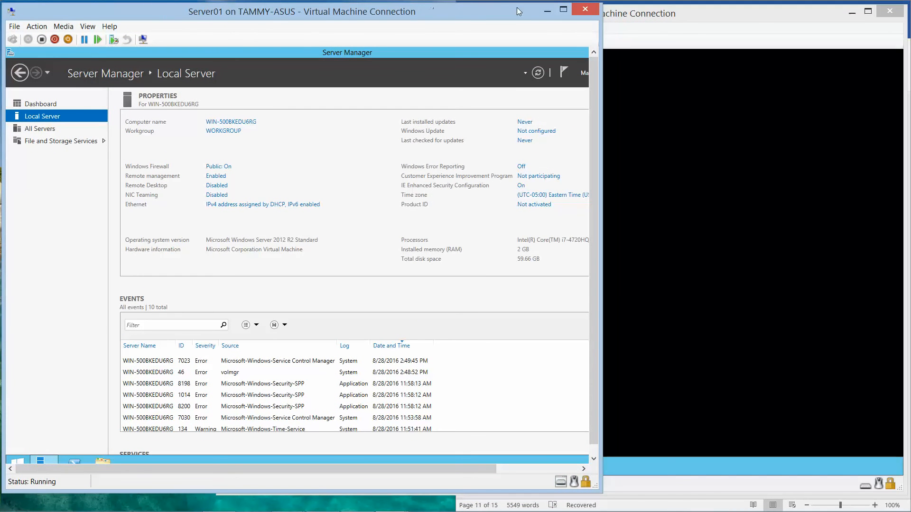
pyautogui.click(547, 11)
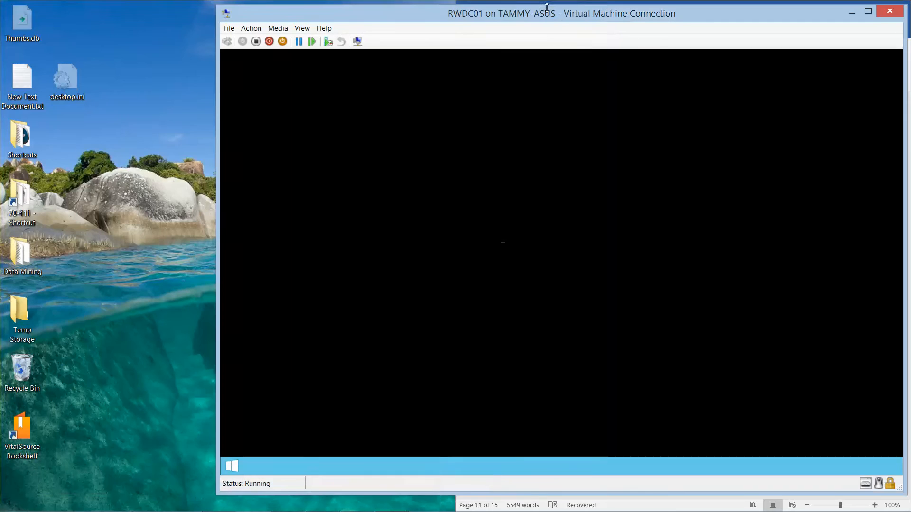
pyautogui.moveTo(565, 14); pyautogui.dragTo(352, 16)
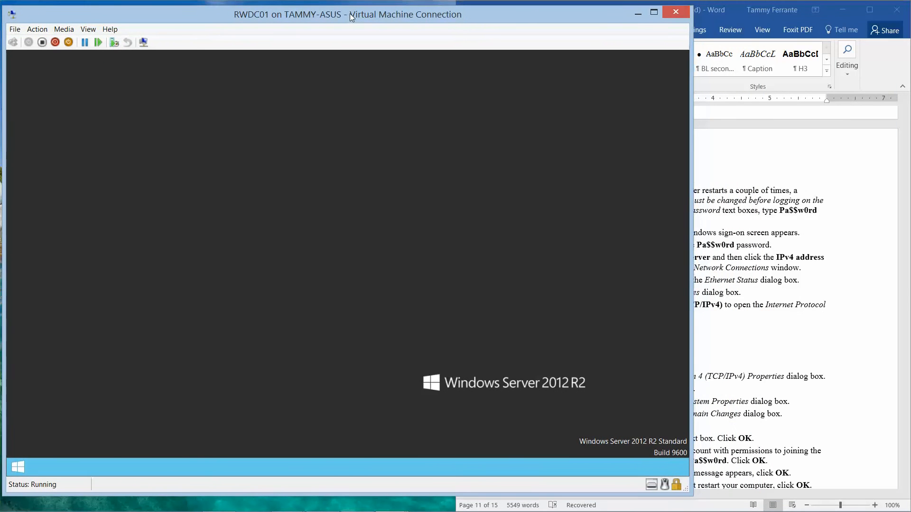
pyautogui.click(777, 33)
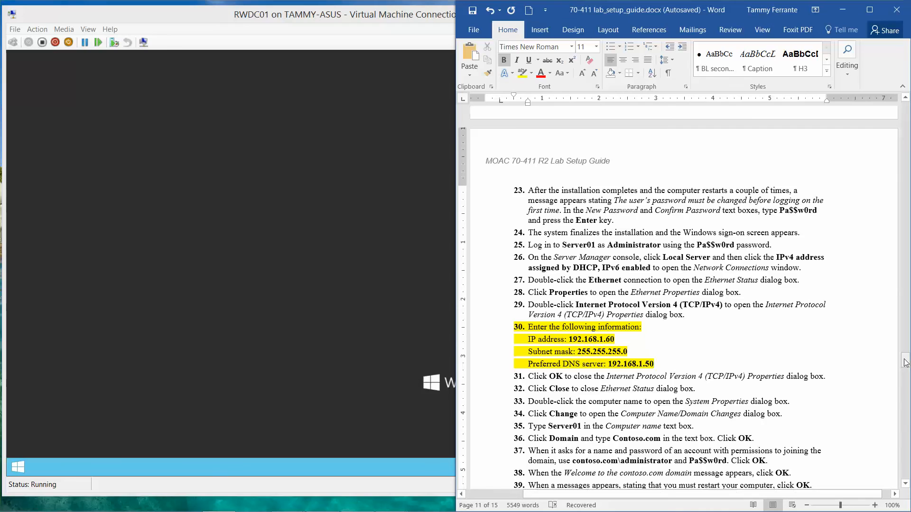
pyautogui.moveTo(906, 363); pyautogui.dragTo(903, 285)
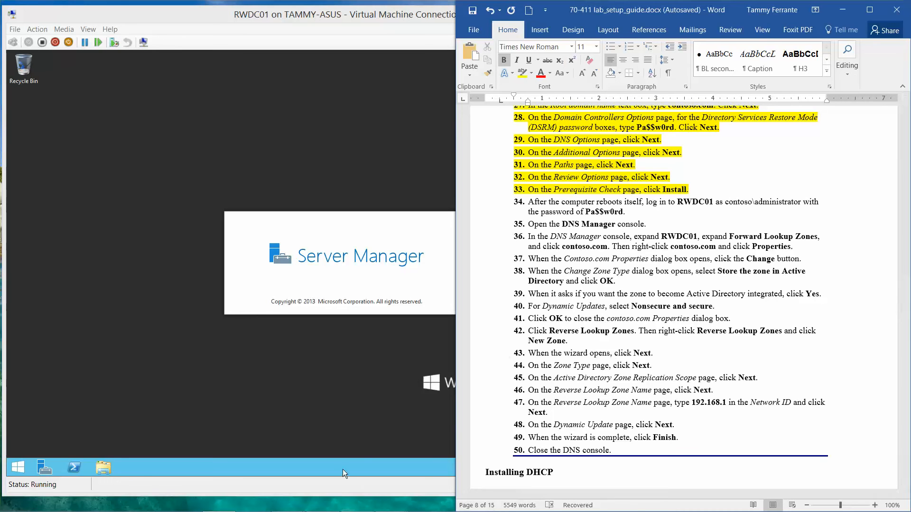
# - Bring RWDC01 in front of Word and open Server Manager's Tools menu
pyautogui.moveTo(327, 507)
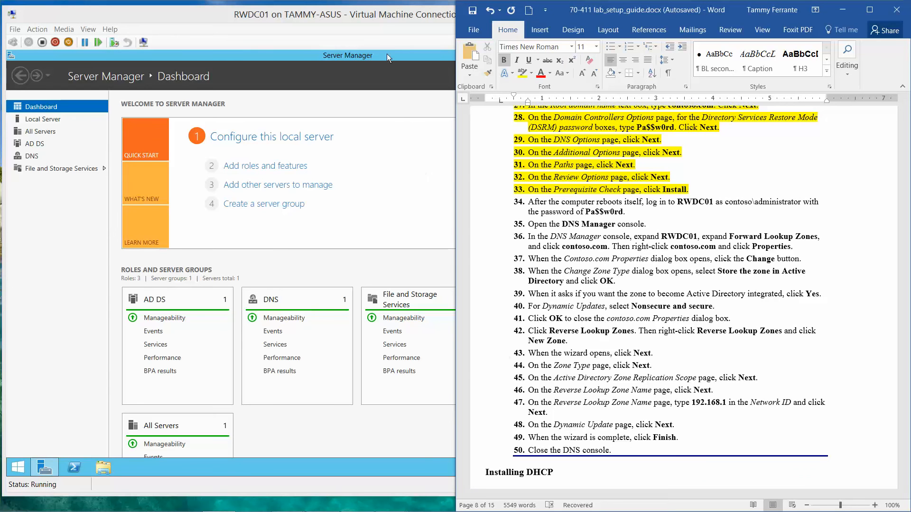
pyautogui.click(379, 15)
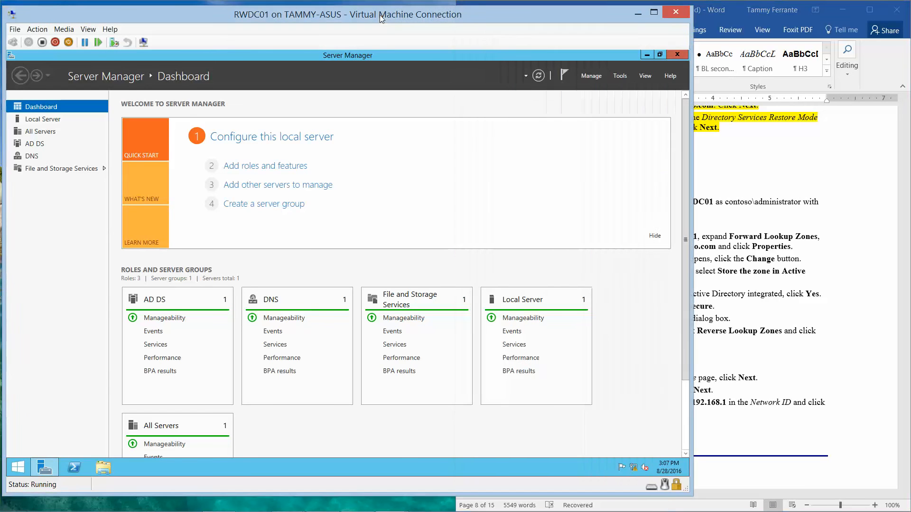
pyautogui.click(615, 78)
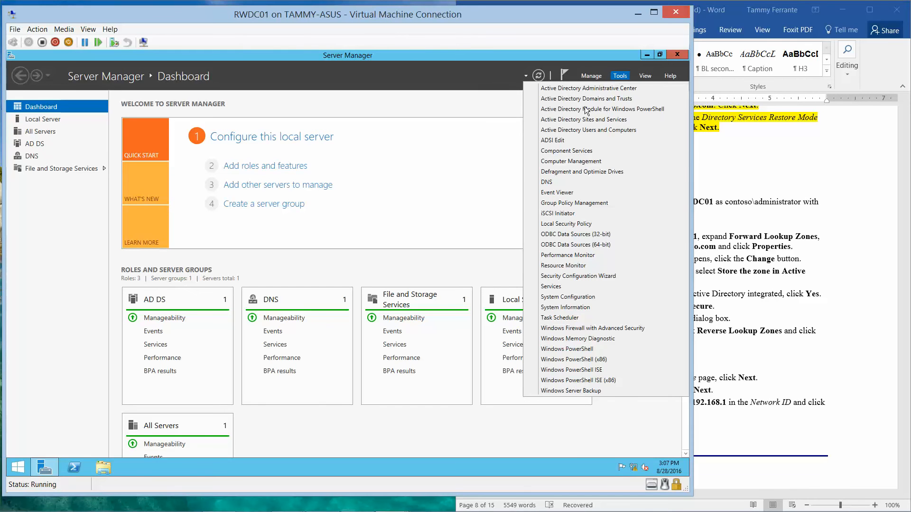
# - Launch DNS Manager and show the contoso.com forward lookup zone's records under RWDC01
pyautogui.click(556, 184)
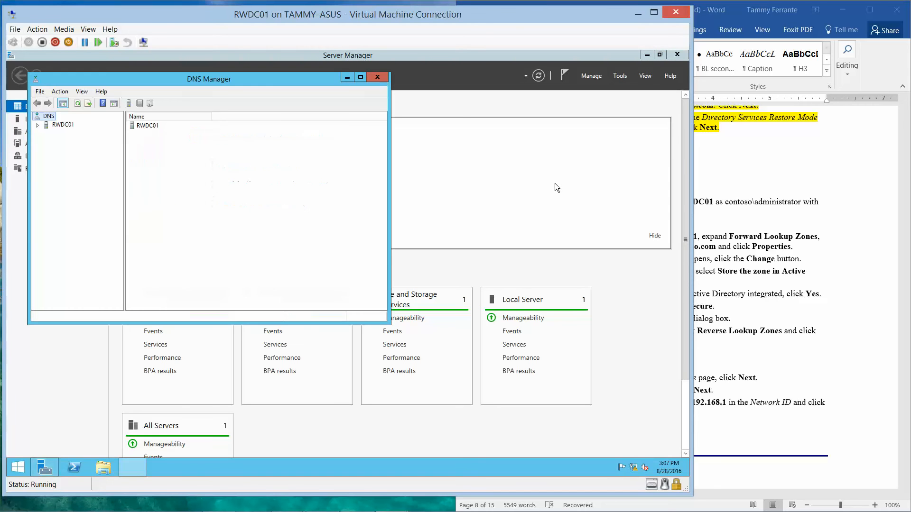
pyautogui.click(37, 125)
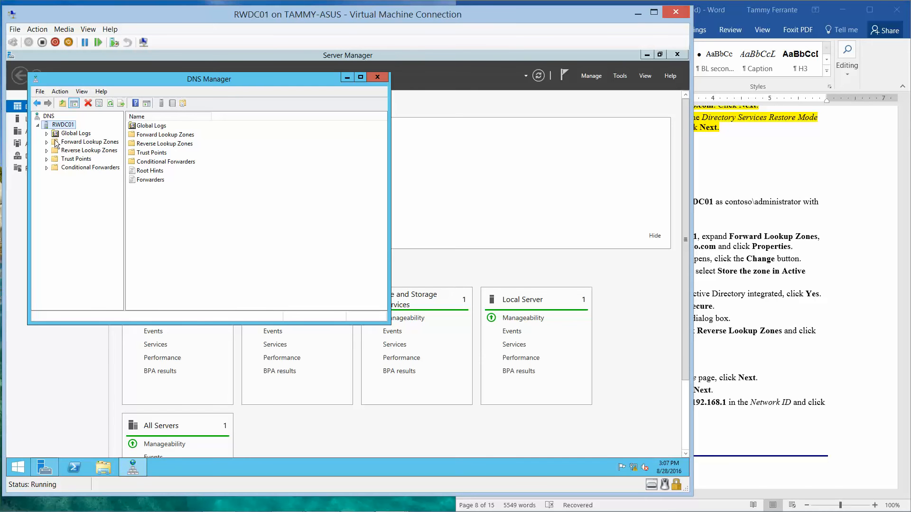
pyautogui.doubleClick(51, 143)
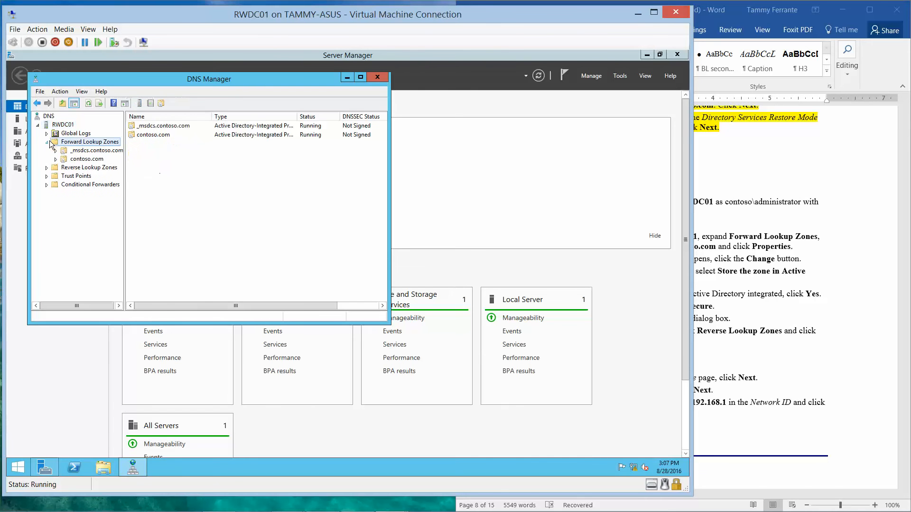
pyautogui.click(84, 159)
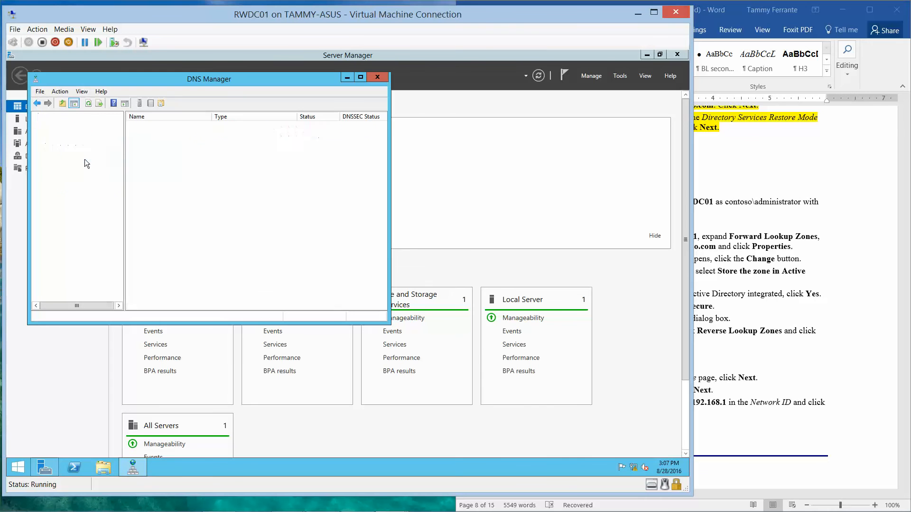
pyautogui.click(754, 8)
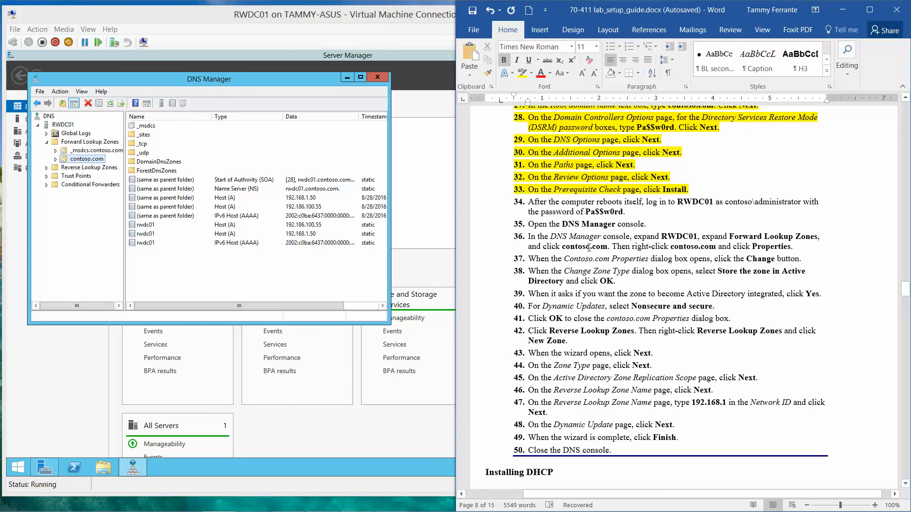
pyautogui.rightClick(90, 161)
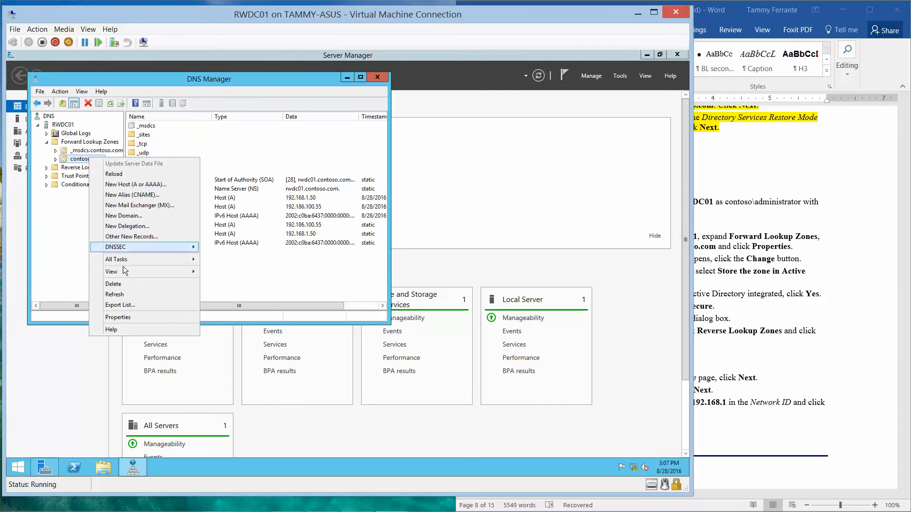
# - In contoso.com's Properties, set Dynamic updates to Nonsecure and secure and apply
pyautogui.click(141, 316)
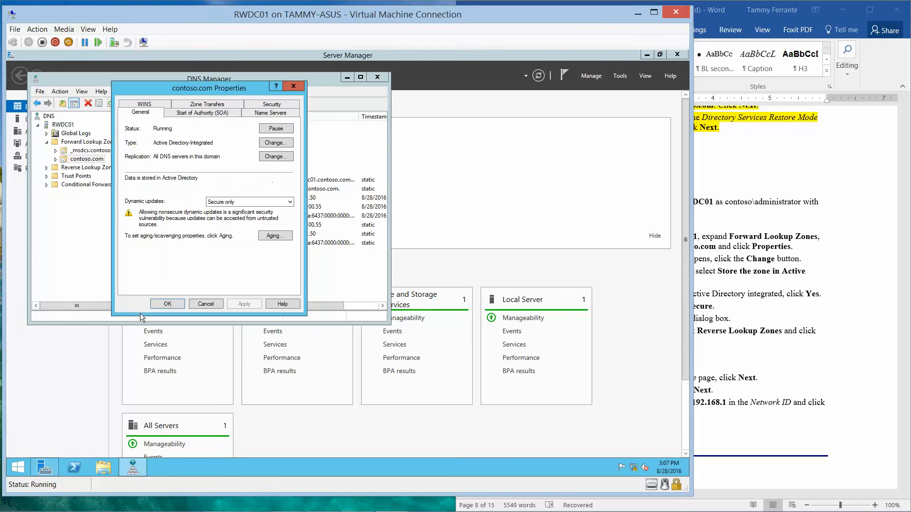
pyautogui.click(289, 202)
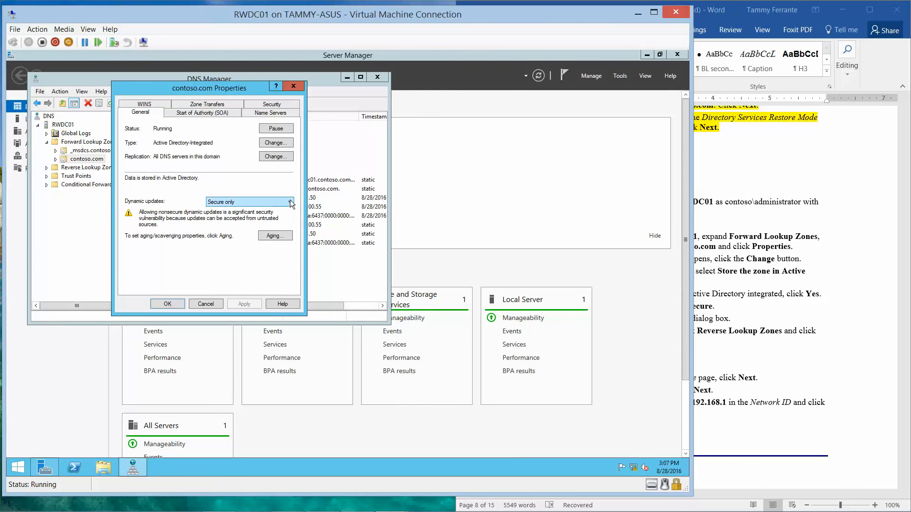
pyautogui.click(261, 218)
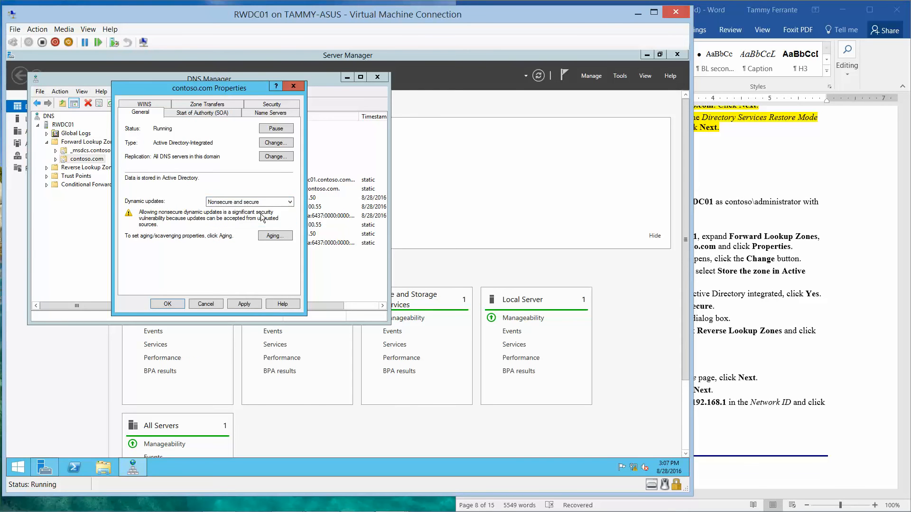
pyautogui.click(769, 218)
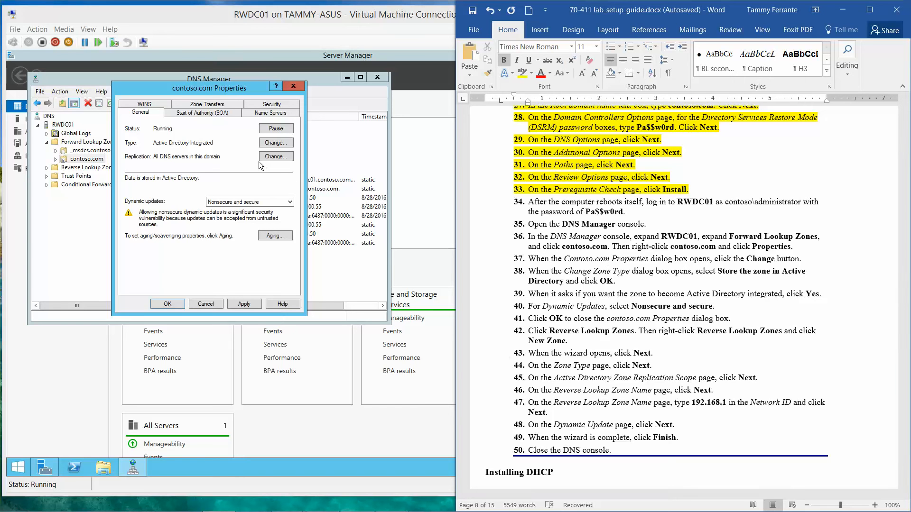
pyautogui.click(250, 303)
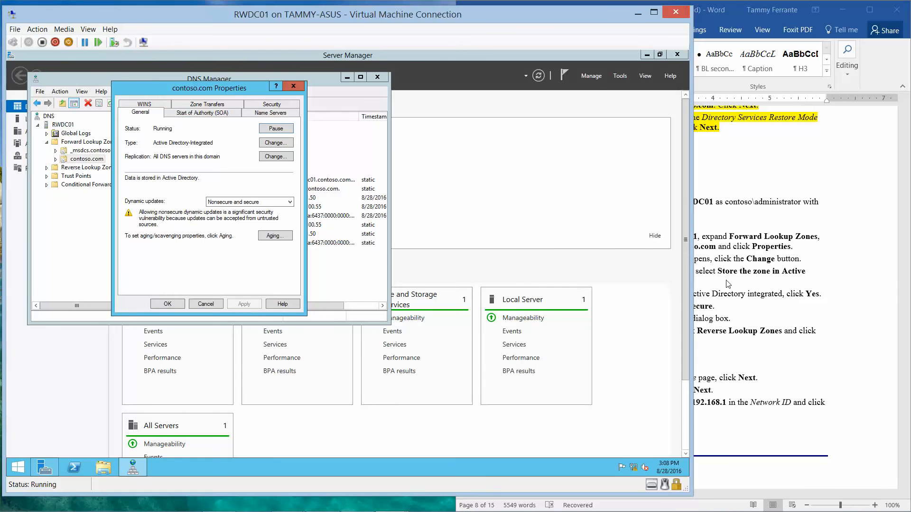
pyautogui.click(757, 284)
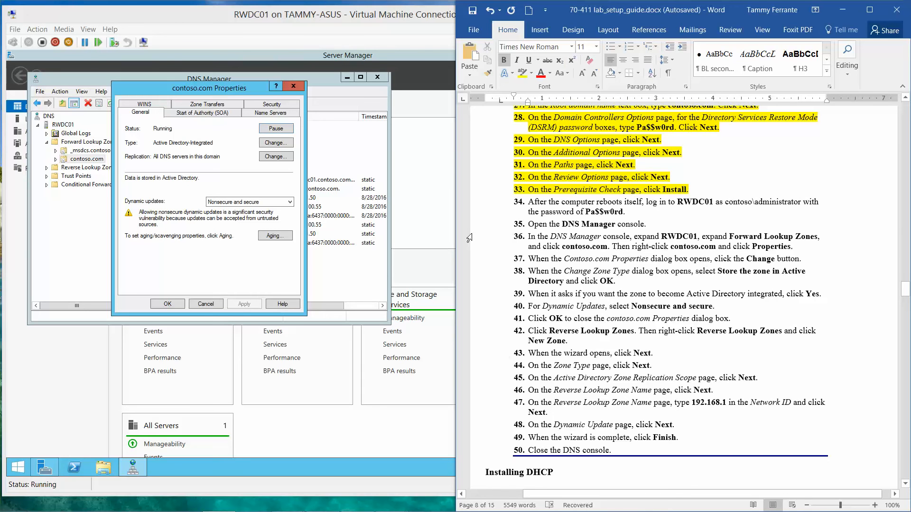
# - Keep contoso.com as a Primary zone stored in Active Directory and close its Properties
pyautogui.click(275, 143)
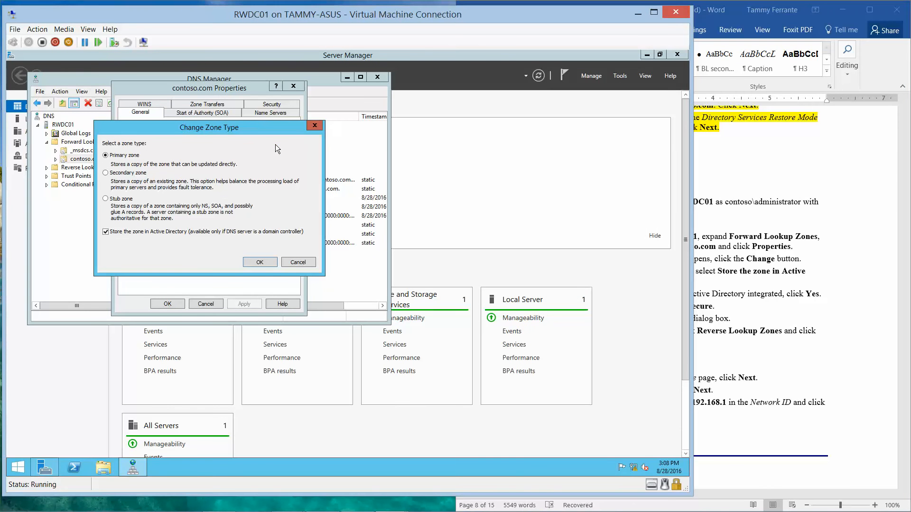
pyautogui.click(787, 243)
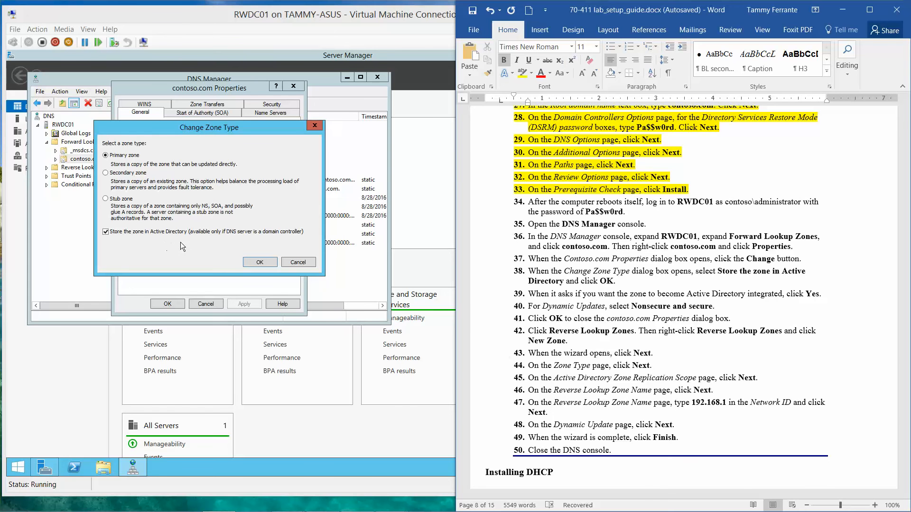
pyautogui.click(258, 261)
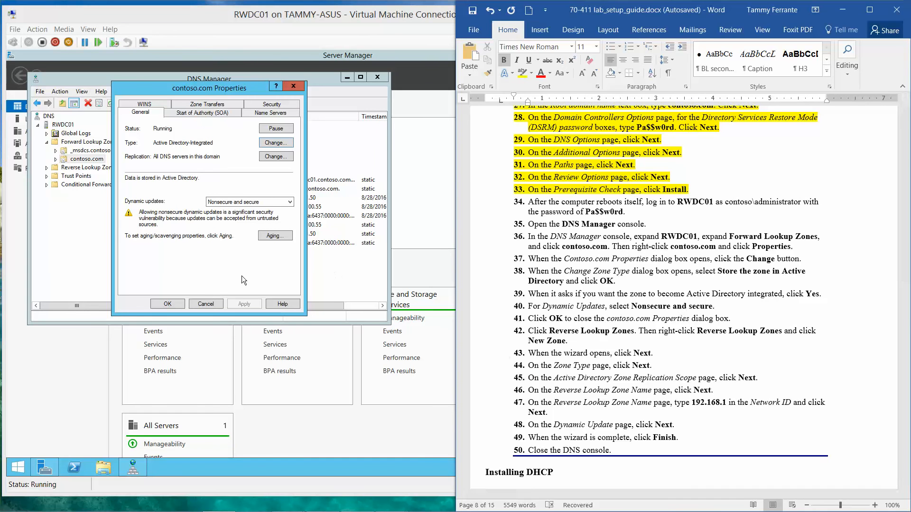
pyautogui.click(167, 303)
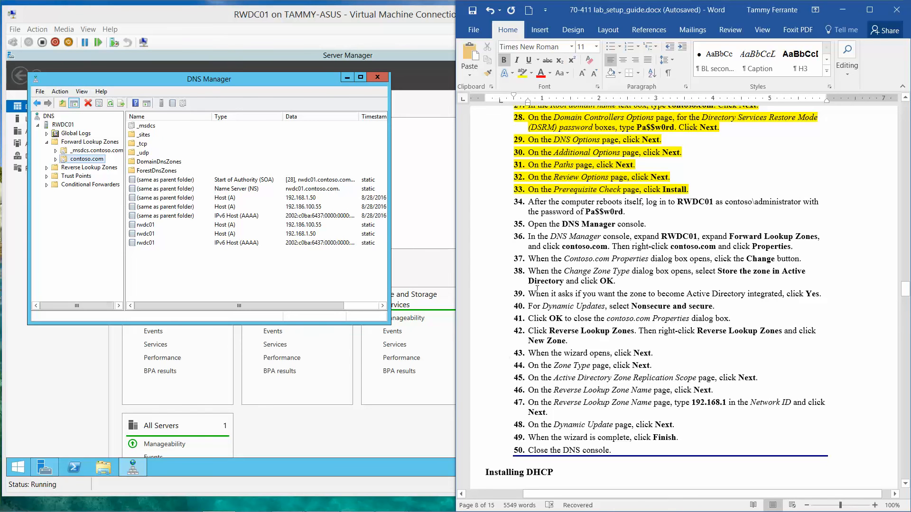
# - Begin a new reverse lookup zone: primary, AD-stored, domain-wide replication, IPv4
pyautogui.click(47, 169)
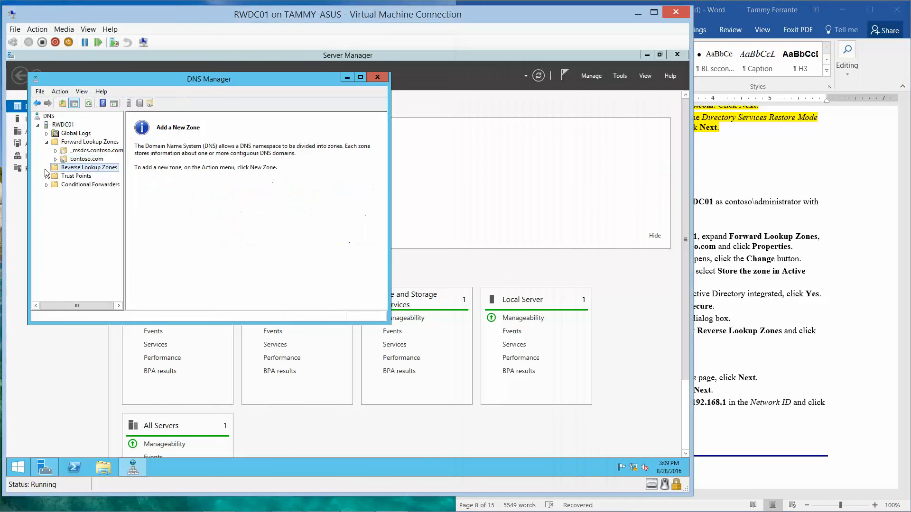
pyautogui.rightClick(89, 169)
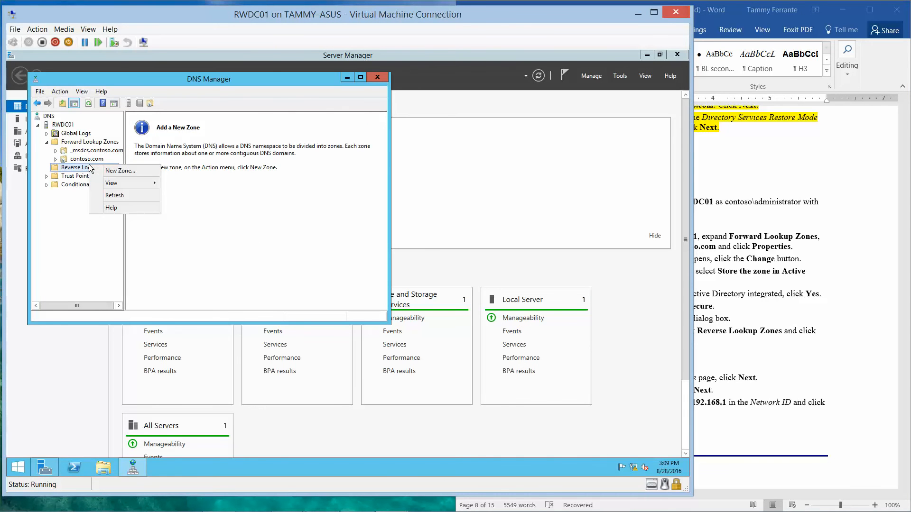
pyautogui.click(125, 171)
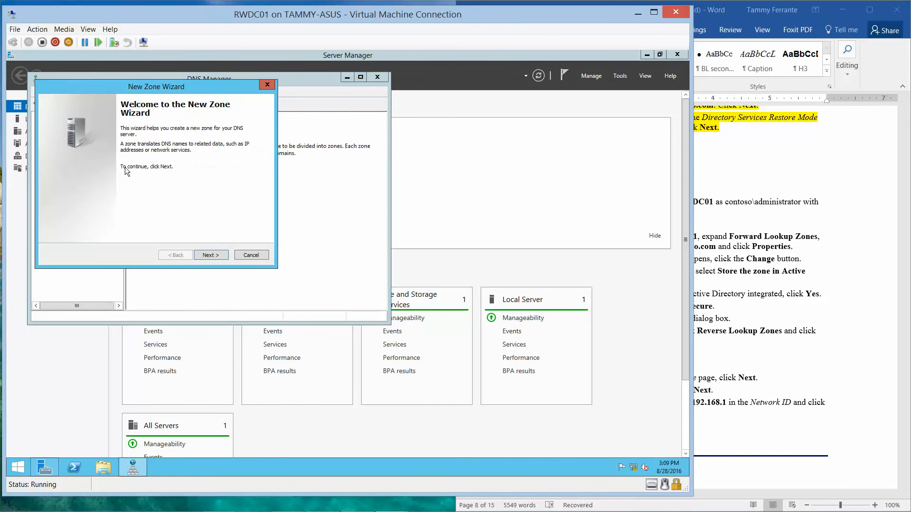
pyautogui.click(211, 255)
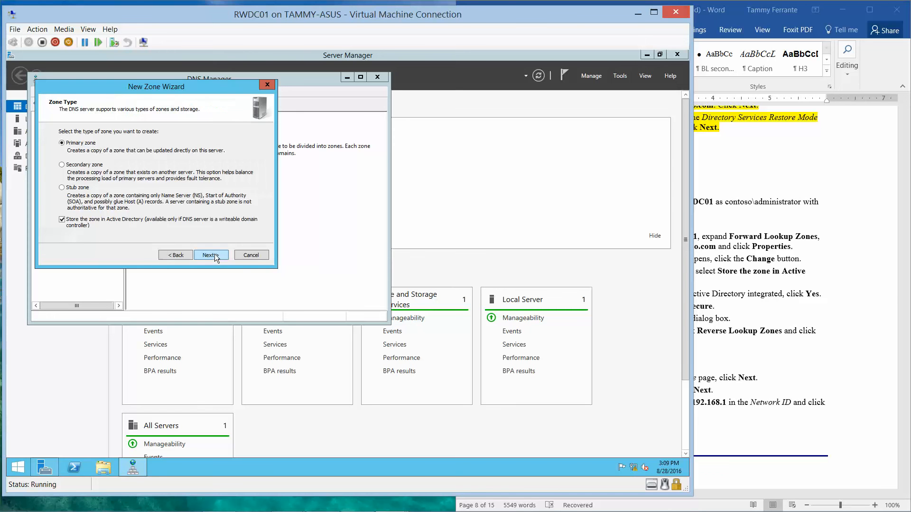
pyautogui.click(765, 299)
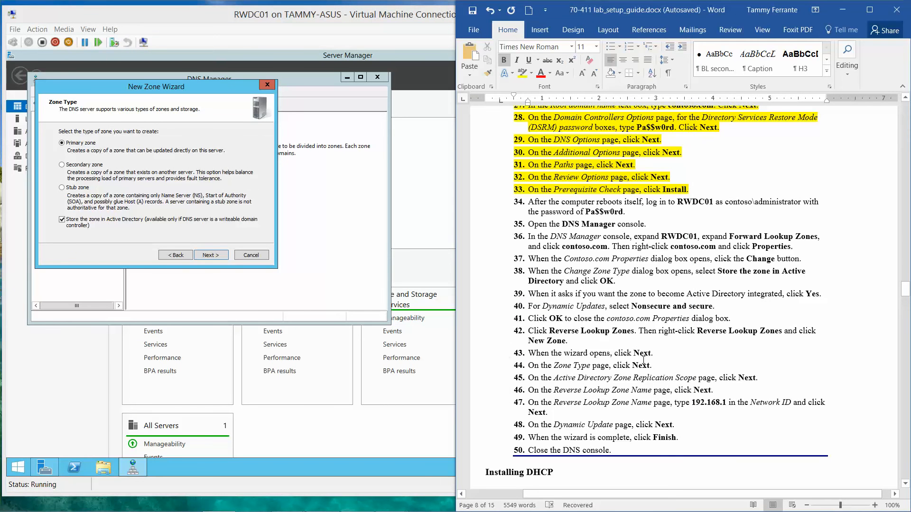
pyautogui.click(211, 256)
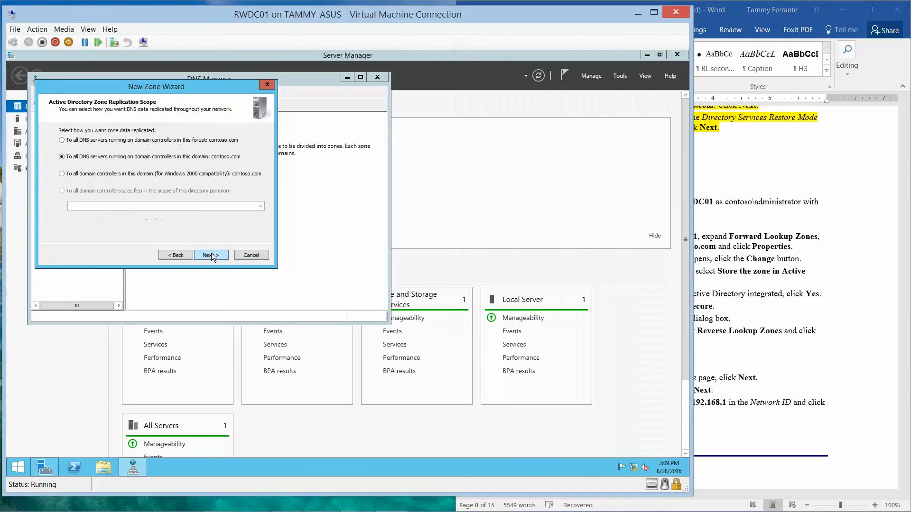
pyautogui.click(211, 254)
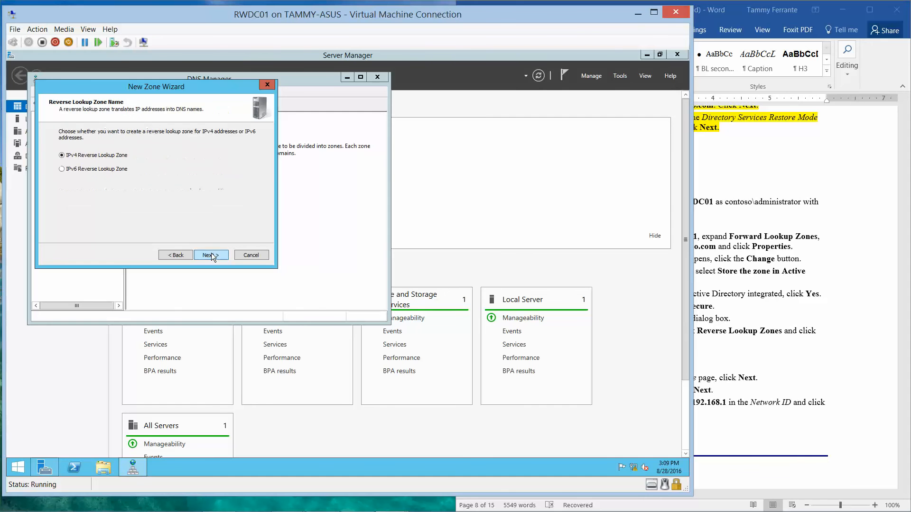
pyautogui.click(211, 255)
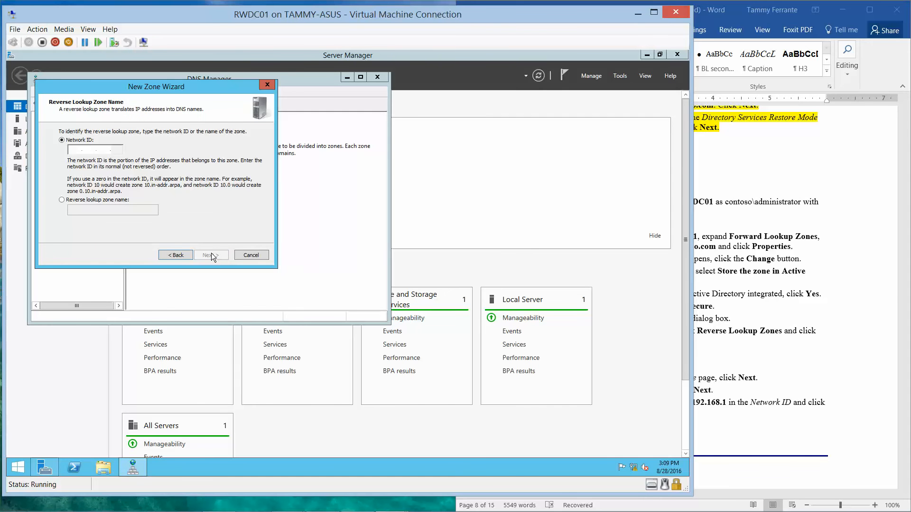
# - Create reverse zone 1.168.192.in-addr.arpa with network ID 192.168.1 and secure-only dynamic updates
pyautogui.click(726, 315)
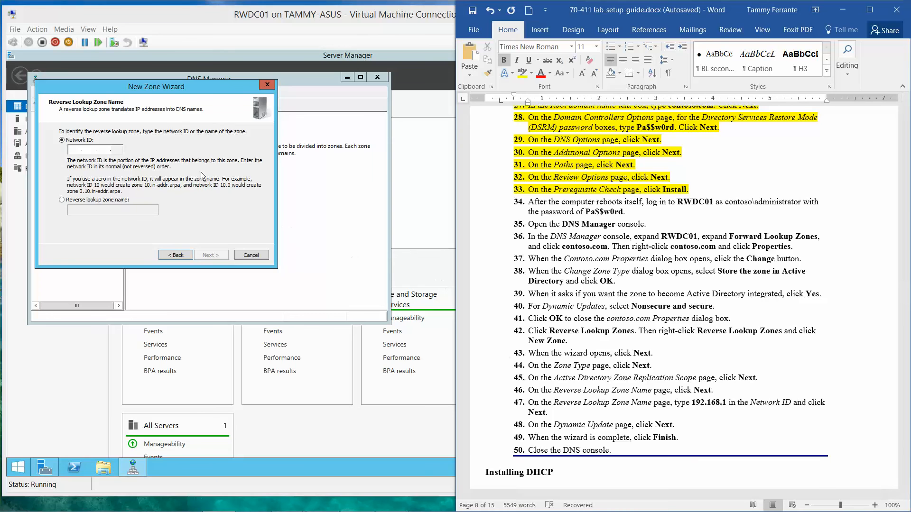
pyautogui.click(74, 150)
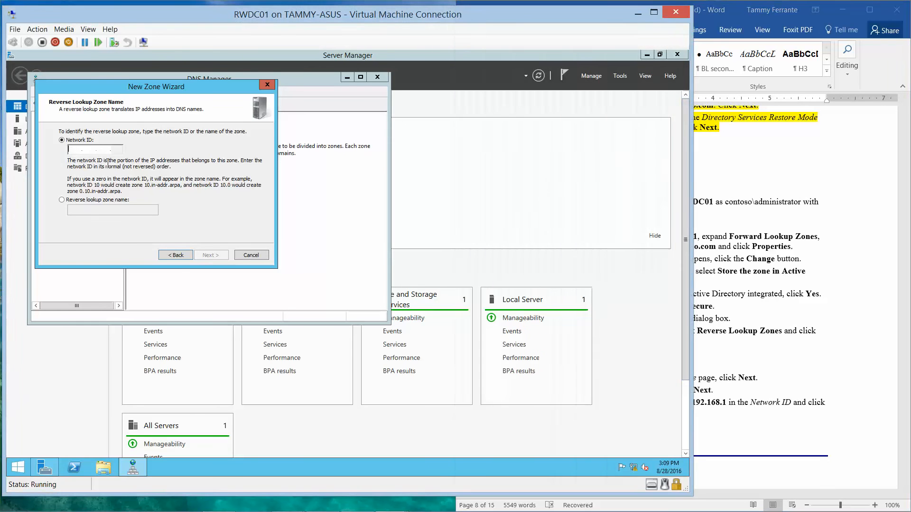
pyautogui.write('192 .168 .')
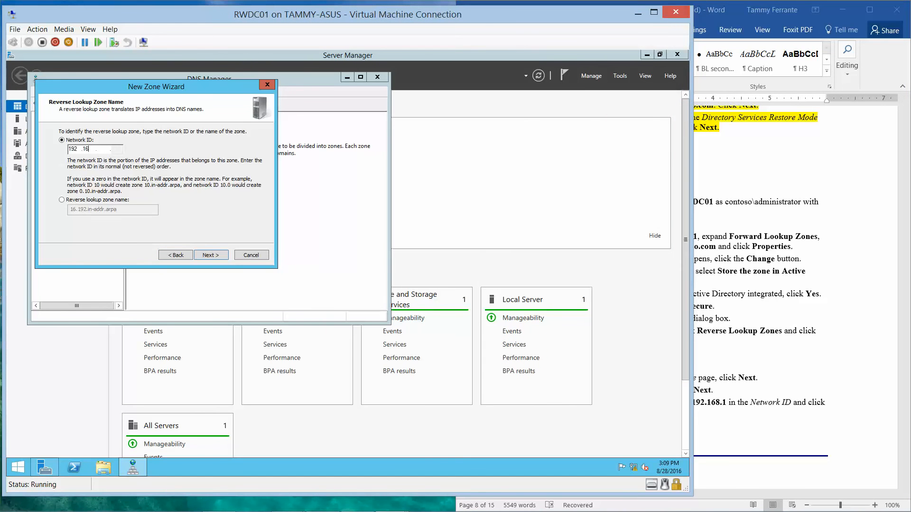
pyautogui.write('1')
pyautogui.click(765, 350)
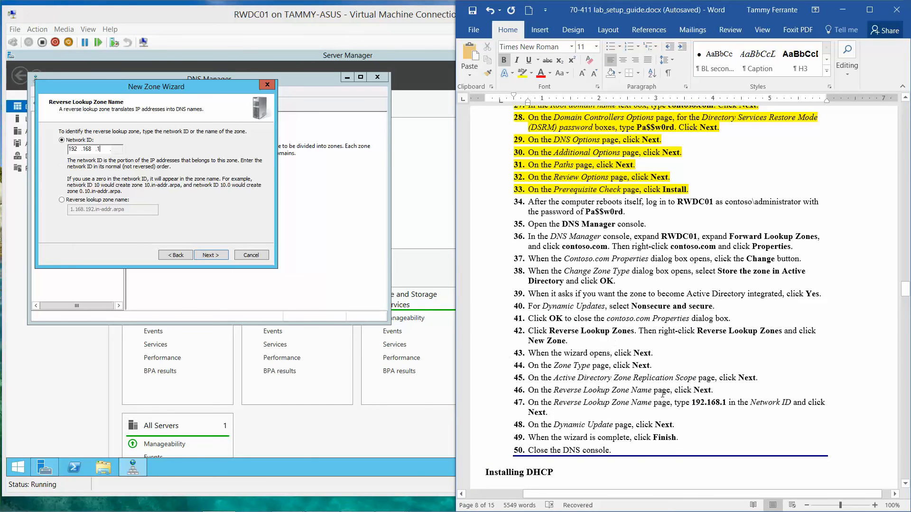
pyautogui.click(216, 255)
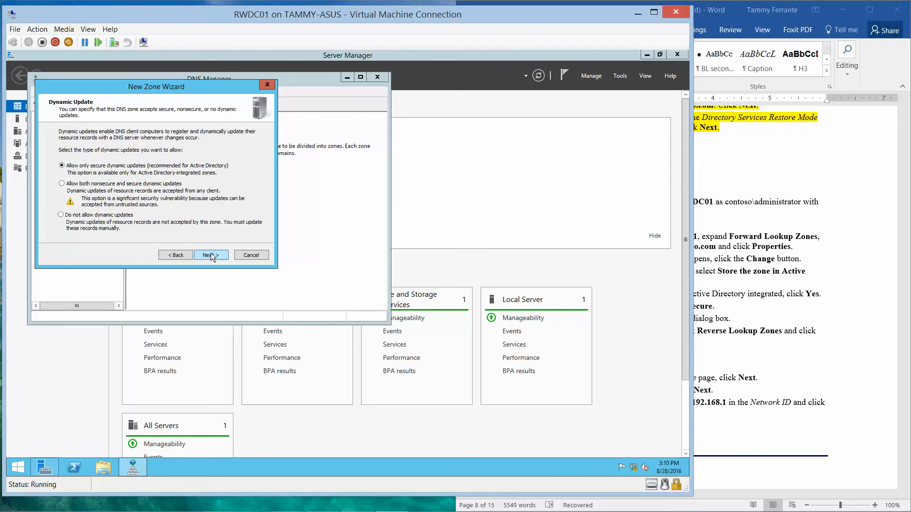
pyautogui.click(211, 256)
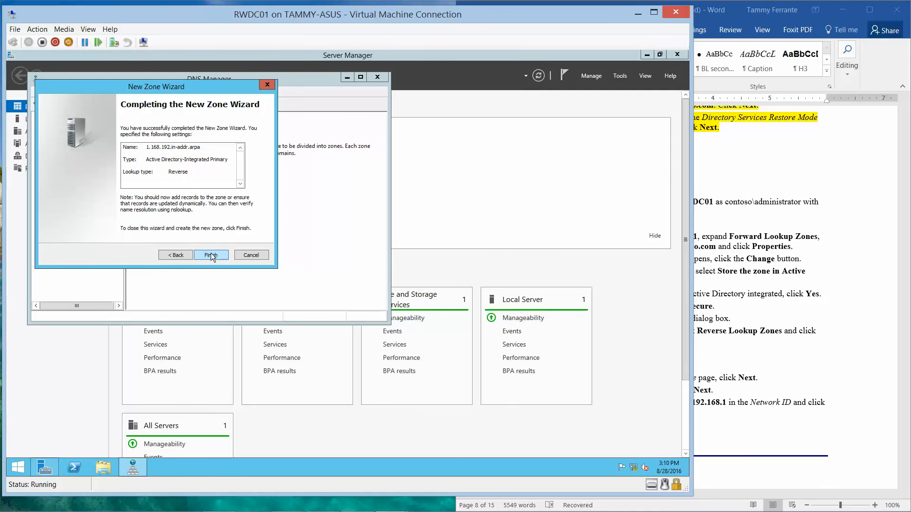
pyautogui.click(211, 254)
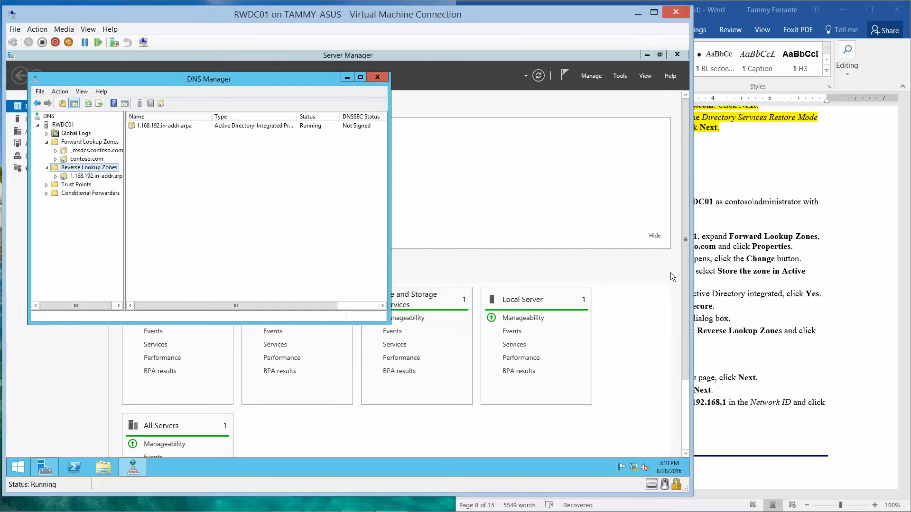
# - Close DNS Manager on RWDC01, returning to the Server Manager dashboard
pyautogui.click(789, 301)
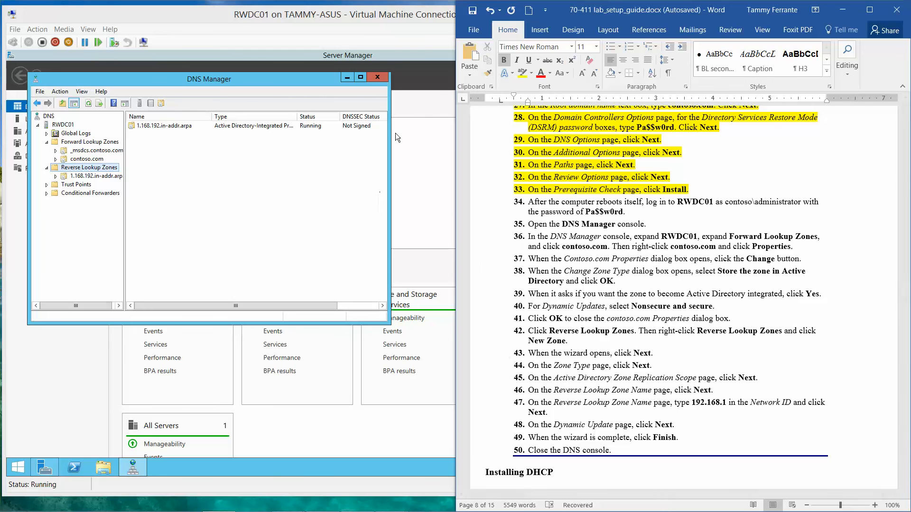
pyautogui.click(380, 77)
pyautogui.click(379, 76)
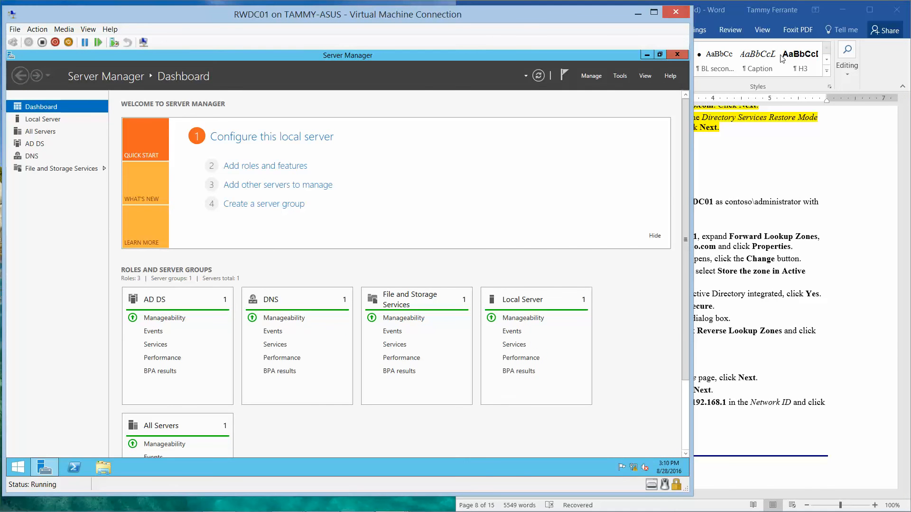
pyautogui.click(849, 198)
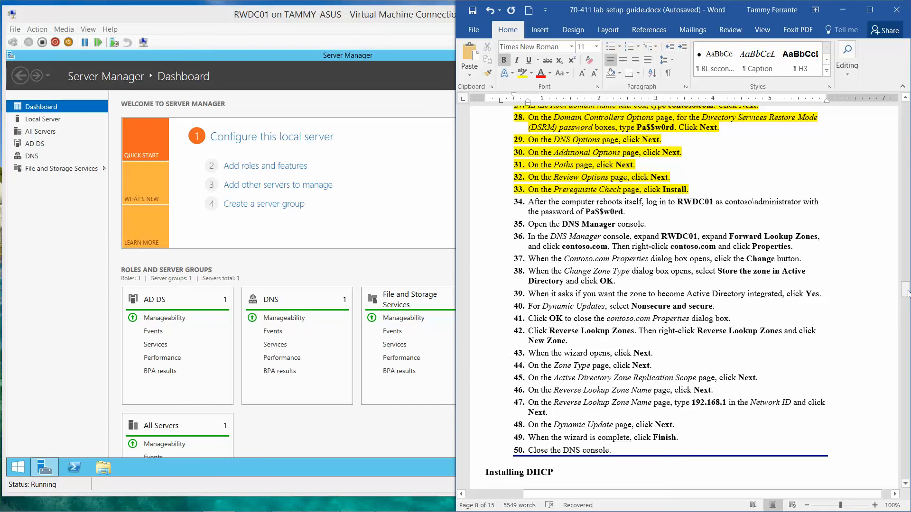
pyautogui.moveTo(907, 294); pyautogui.dragTo(907, 313)
pyautogui.click(349, 269)
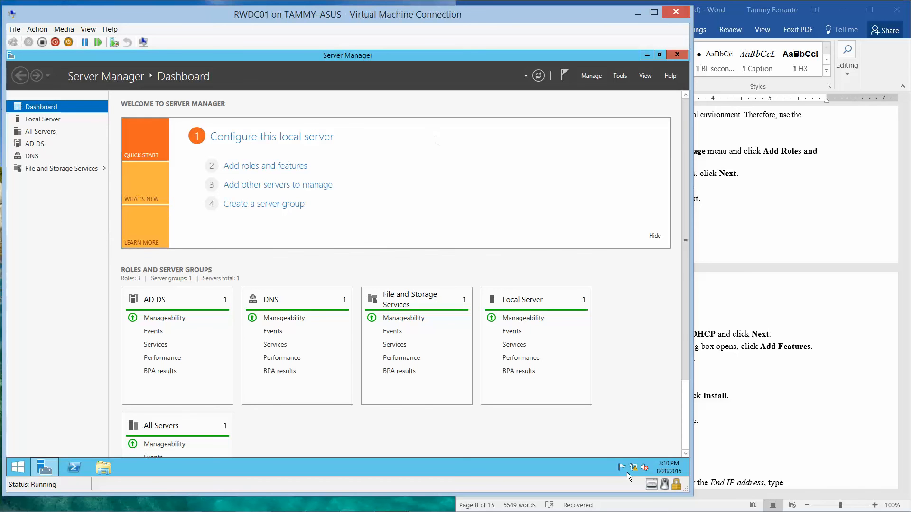
pyautogui.moveTo(811, 511)
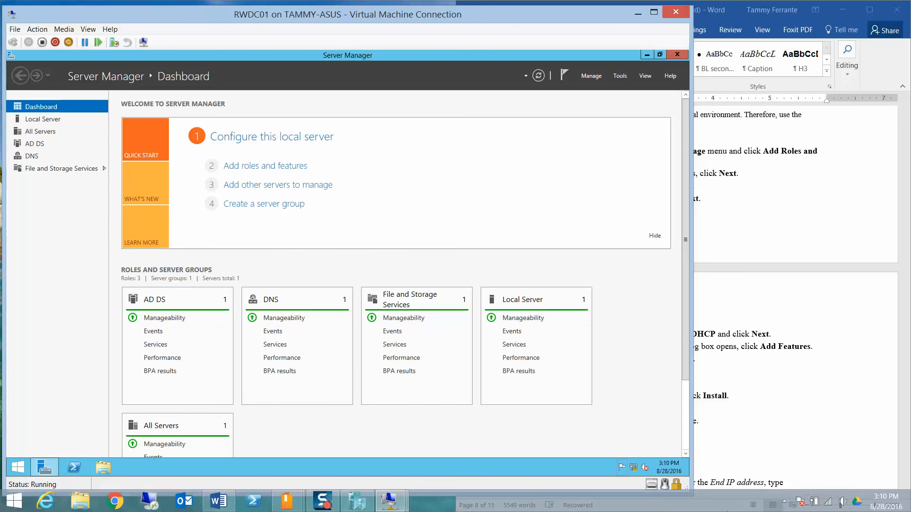
# - Start the Add Roles and Features Wizard on RWDC01 with role-based installation
pyautogui.click(843, 502)
pyautogui.click(843, 502)
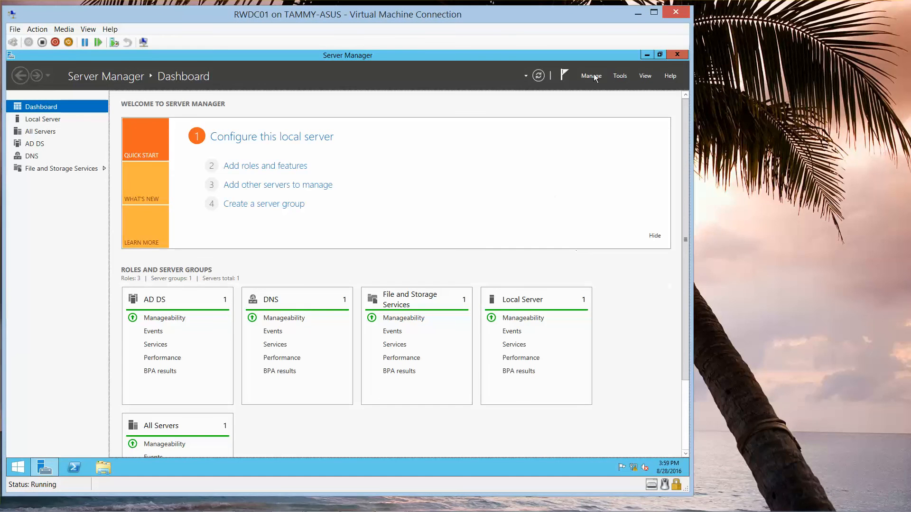
pyautogui.click(599, 76)
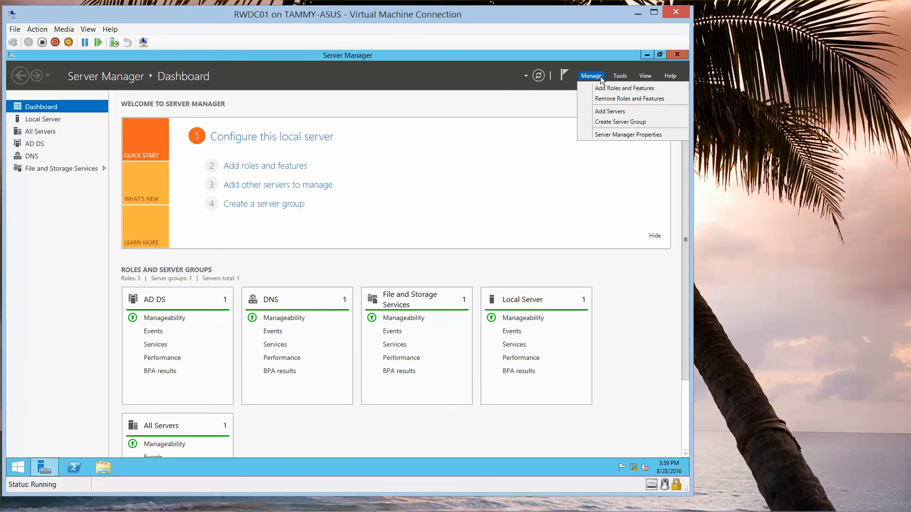
pyautogui.click(606, 89)
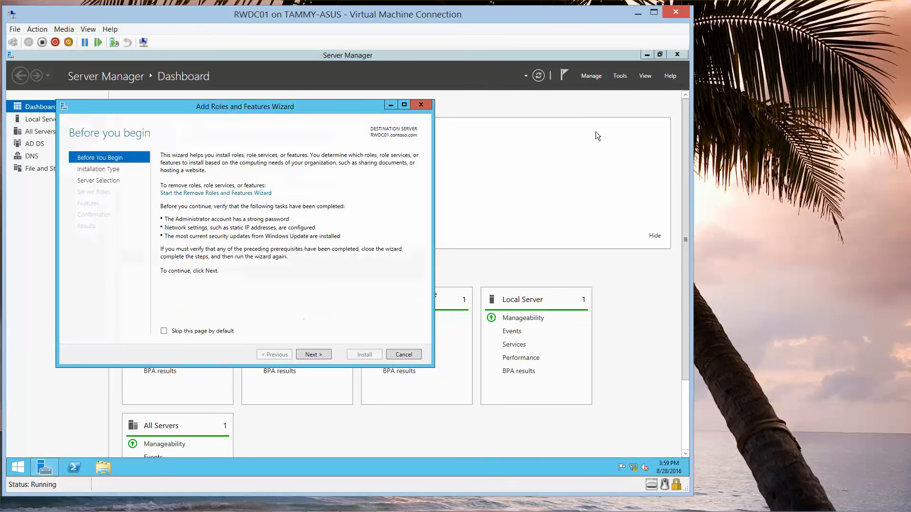
pyautogui.click(314, 353)
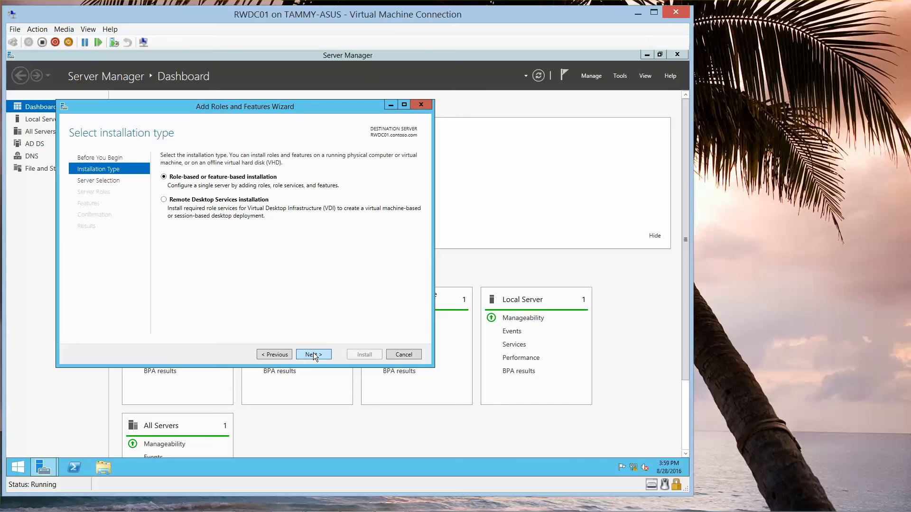
pyautogui.click(313, 355)
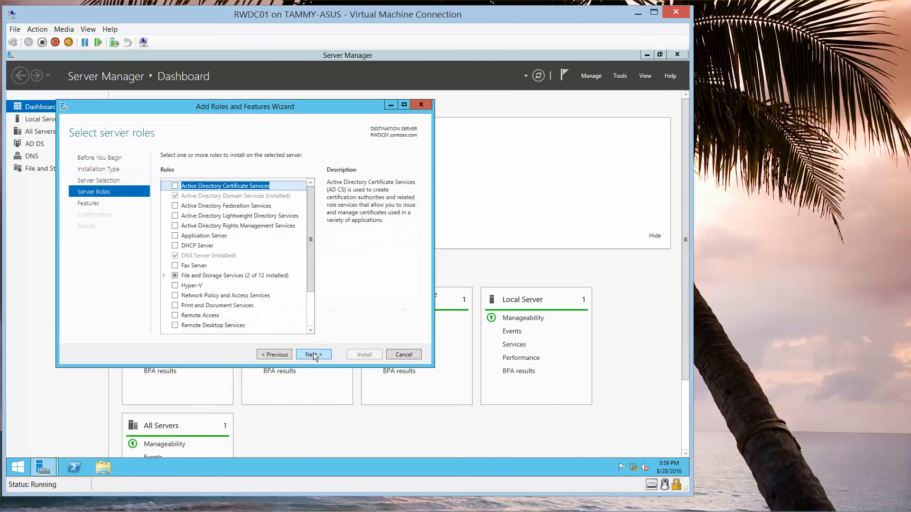
# - Select the DHCP Server role with its required features and begin installing it
pyautogui.click(176, 244)
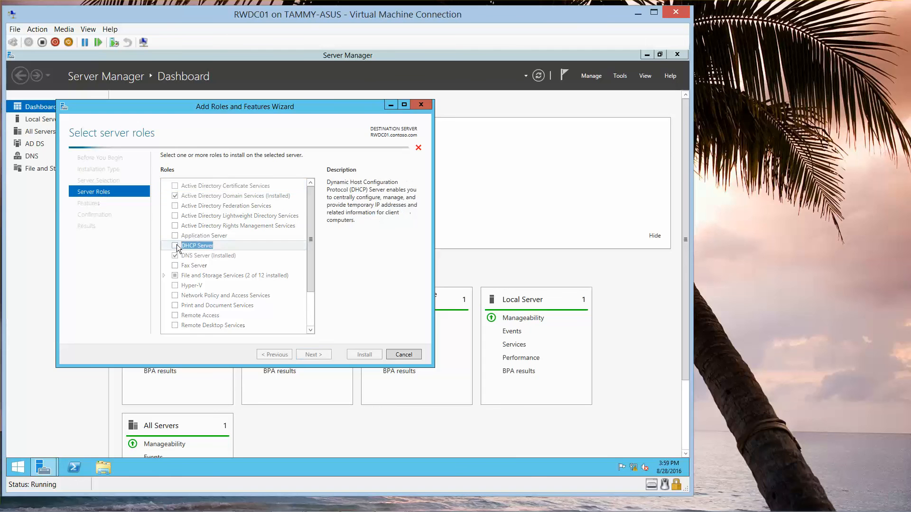
pyautogui.click(270, 312)
pyautogui.moveTo(308, 499)
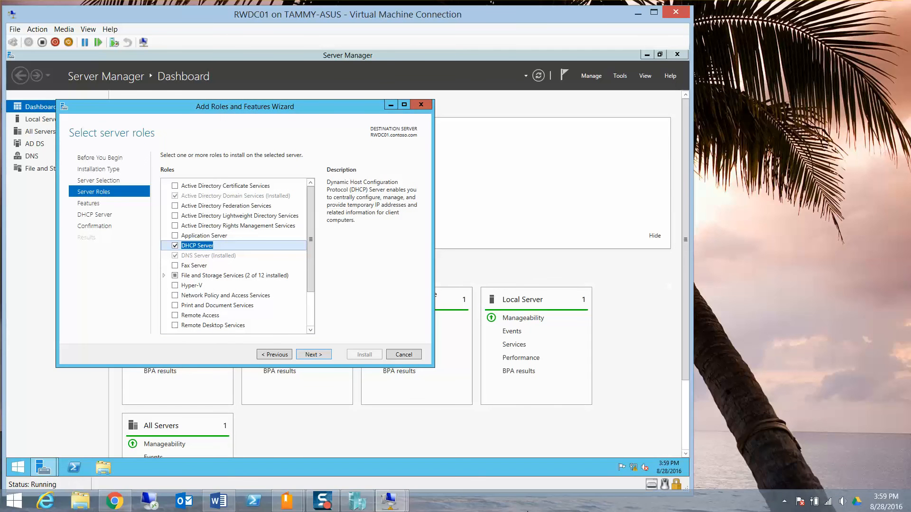
pyautogui.click(218, 502)
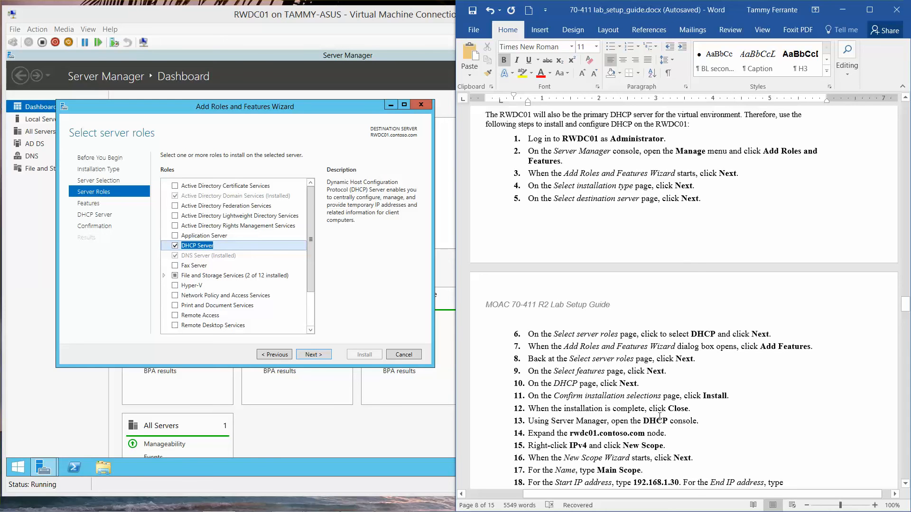
pyautogui.click(313, 354)
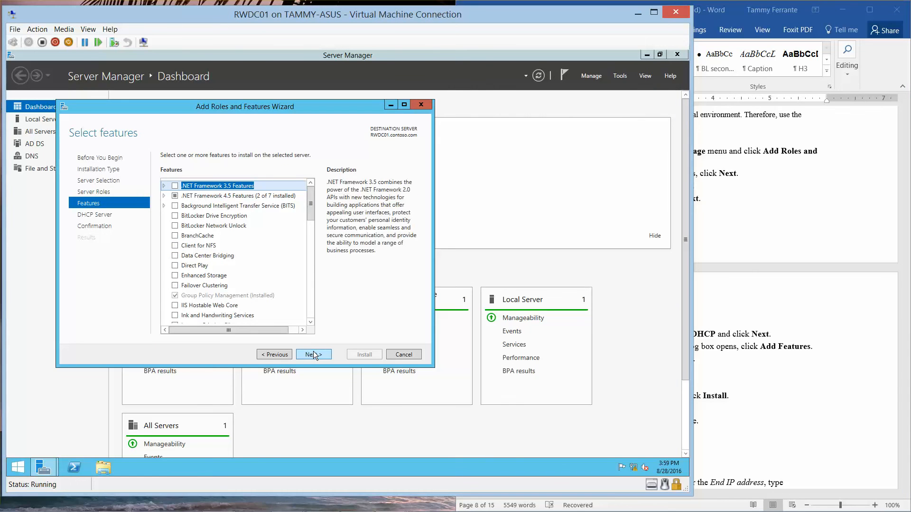
pyautogui.click(313, 354)
pyautogui.click(314, 354)
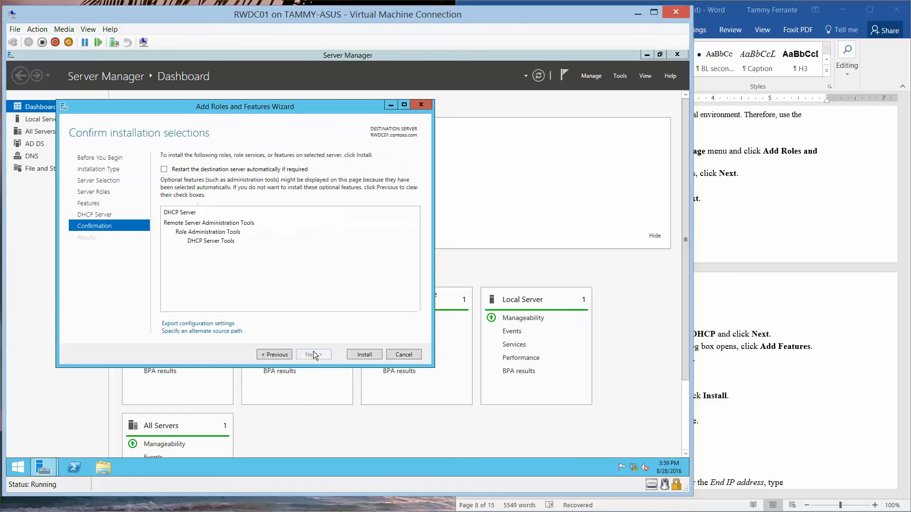
pyautogui.click(367, 354)
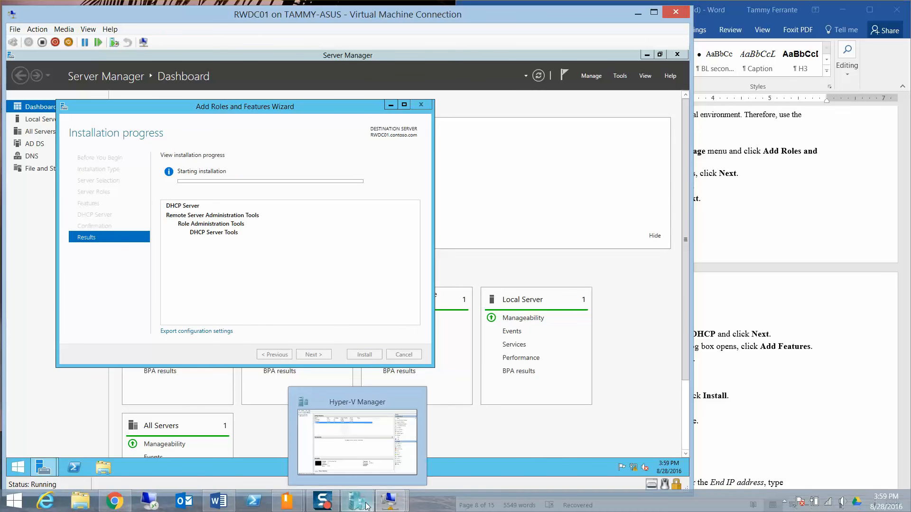
# - Enter and confirm Server02's administrator password, revealing it to verify the entry
pyautogui.moveTo(395, 506)
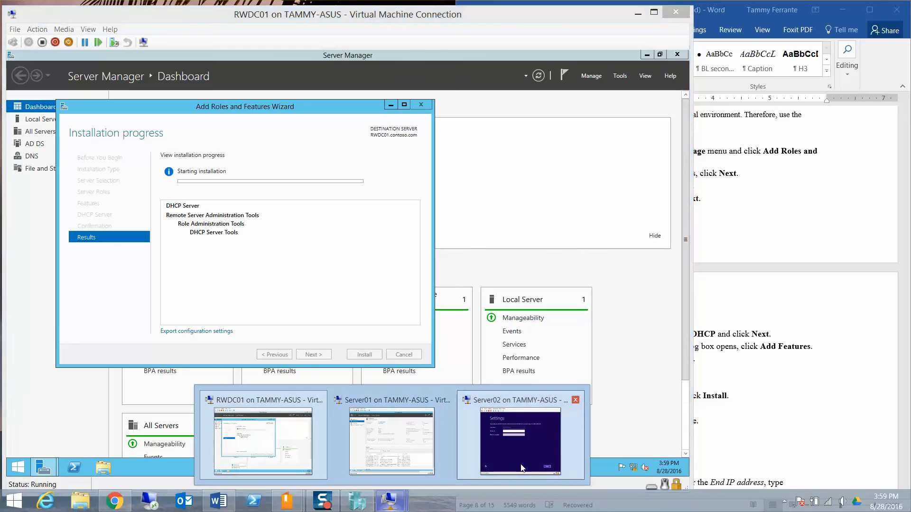
pyautogui.click(520, 439)
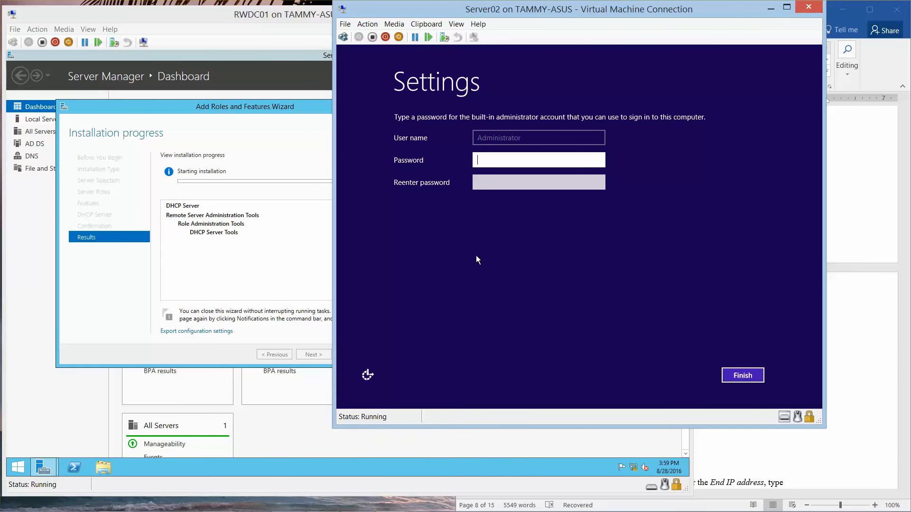
pyautogui.write('••••')
pyautogui.press('BackSpace')
pyautogui.press('BackSpace')
pyautogui.press('BackSpace')
pyautogui.press('BackSpace')
pyautogui.write('••••••••')
pyautogui.press('Tab')
pyautogui.write('•')
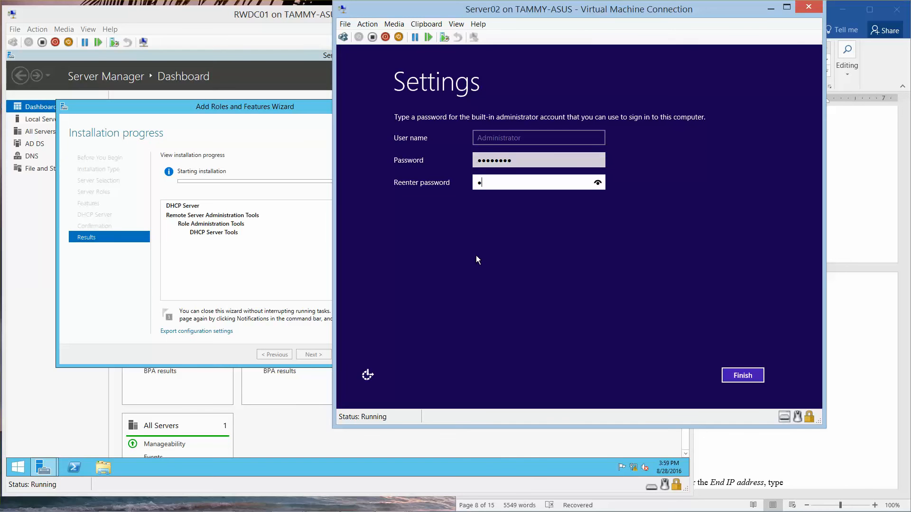
pyautogui.press('BackSpace')
pyautogui.write('••')
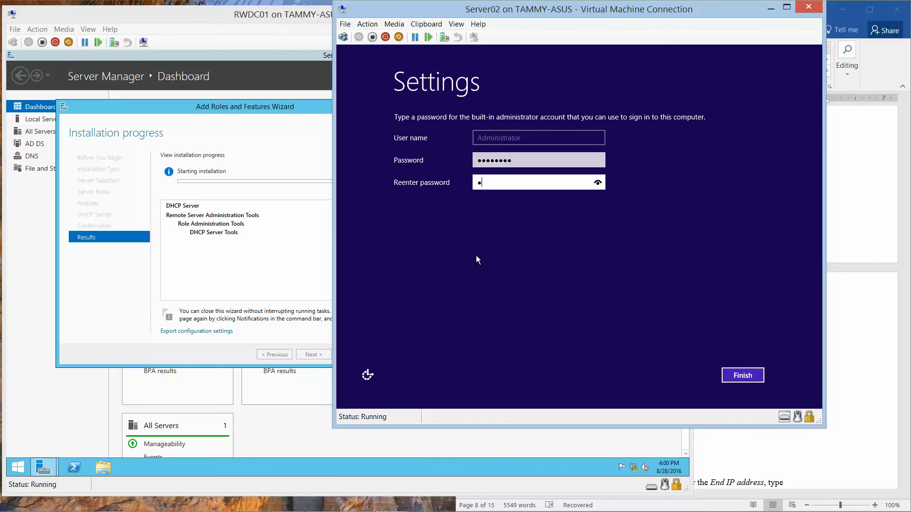
pyautogui.write('••••••')
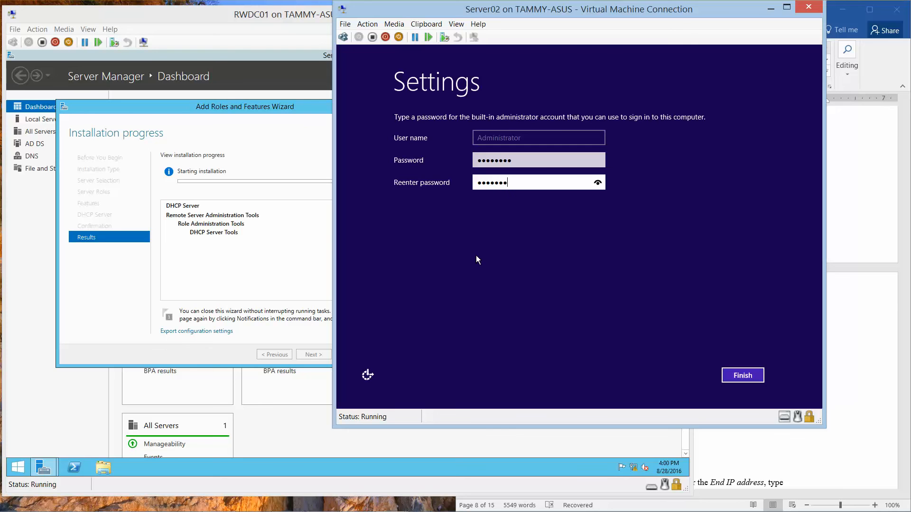
pyautogui.click(597, 185)
# - Finish Server02's initial setup and switch to RWDC01, where the DHCP install succeeded
pyautogui.click(734, 377)
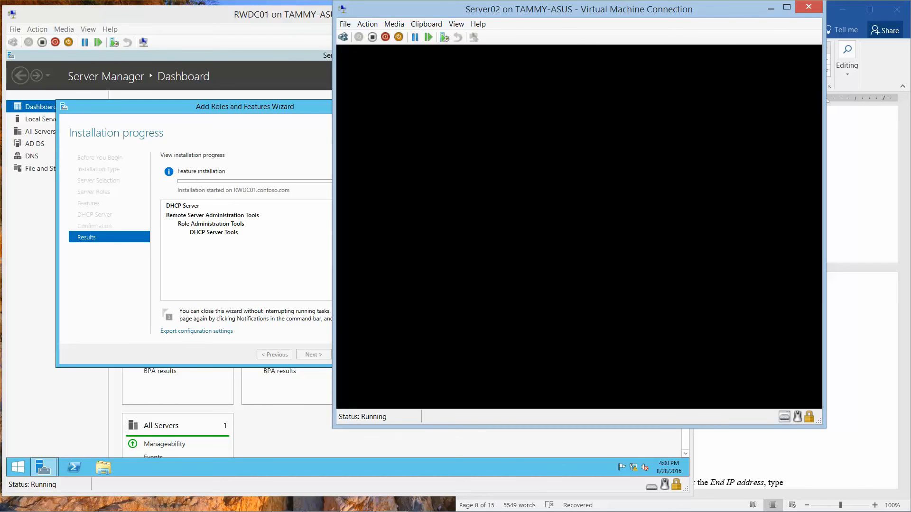
pyautogui.moveTo(465, 511)
pyautogui.click(462, 495)
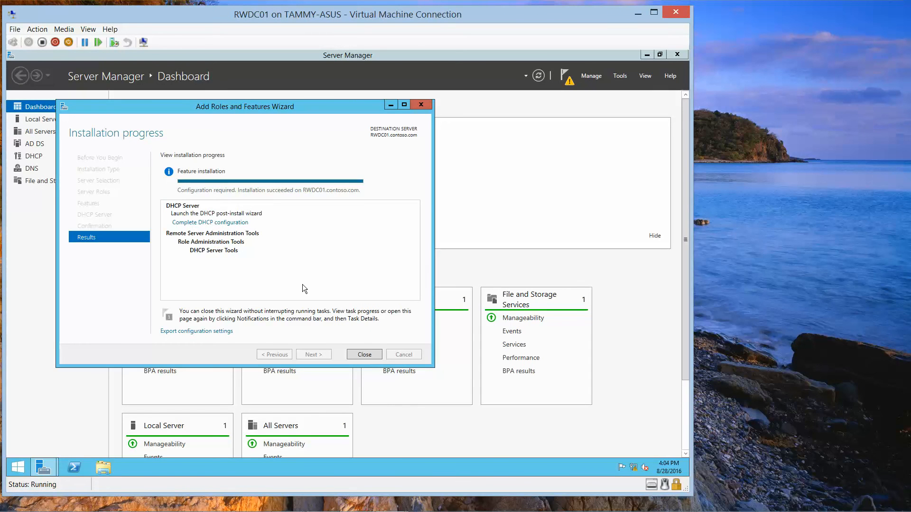
# - Run the DHCP post-install configuration, authorizing the server with domain credentials, and close the wizards
pyautogui.click(232, 223)
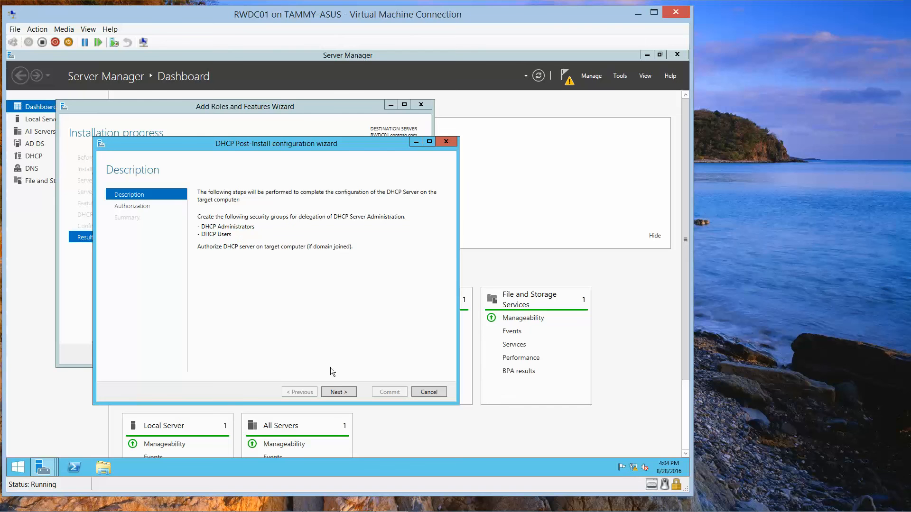
pyautogui.click(336, 392)
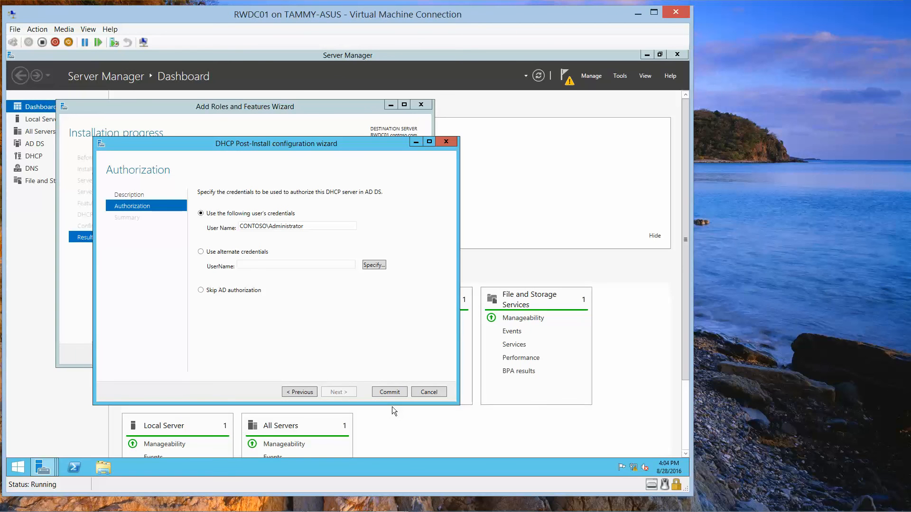
pyautogui.click(391, 391)
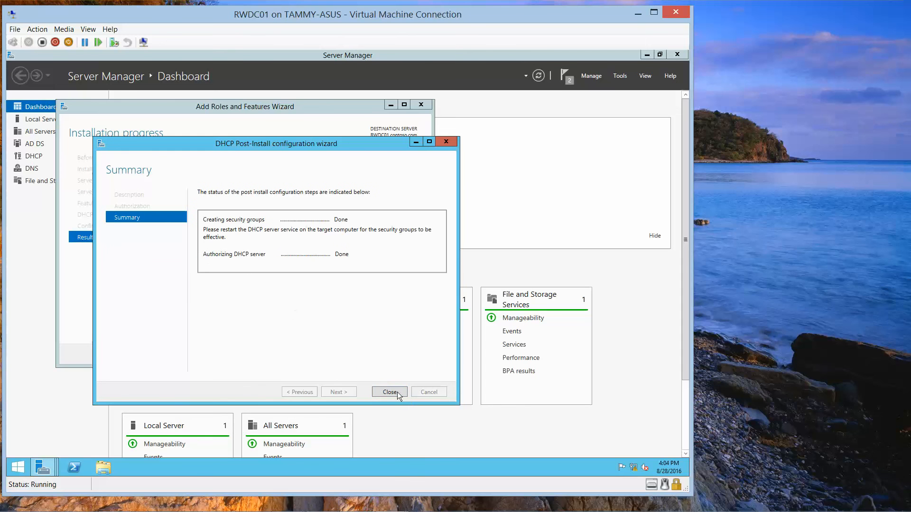
pyautogui.click(394, 391)
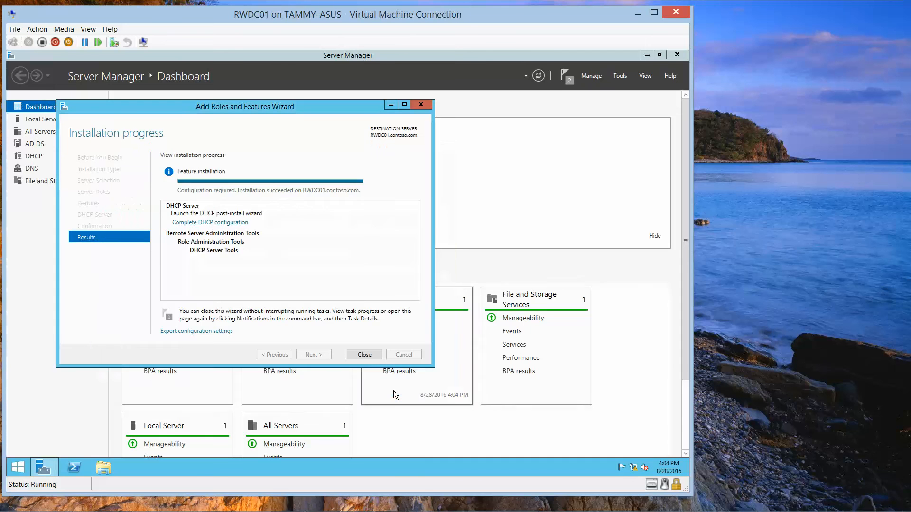
pyautogui.click(364, 354)
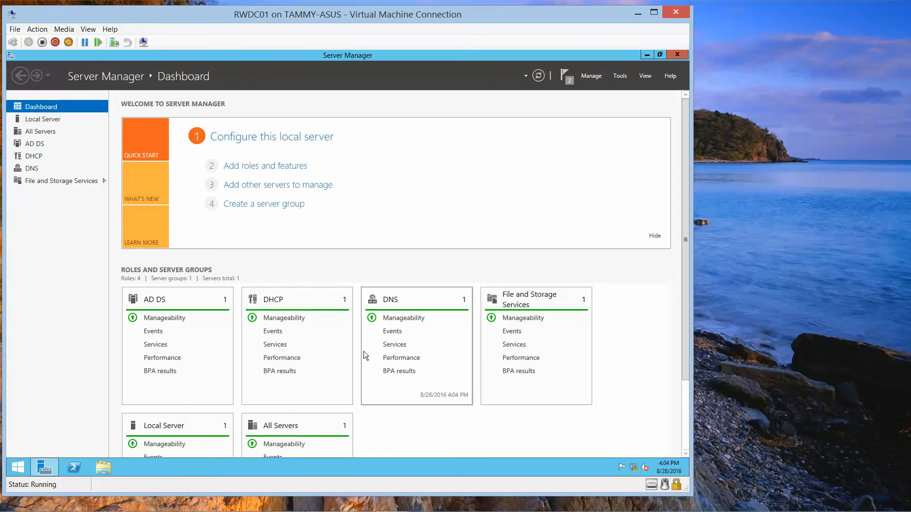
# - Launch the DHCP console from Tools and minimize Server Manager
pyautogui.moveTo(340, 505)
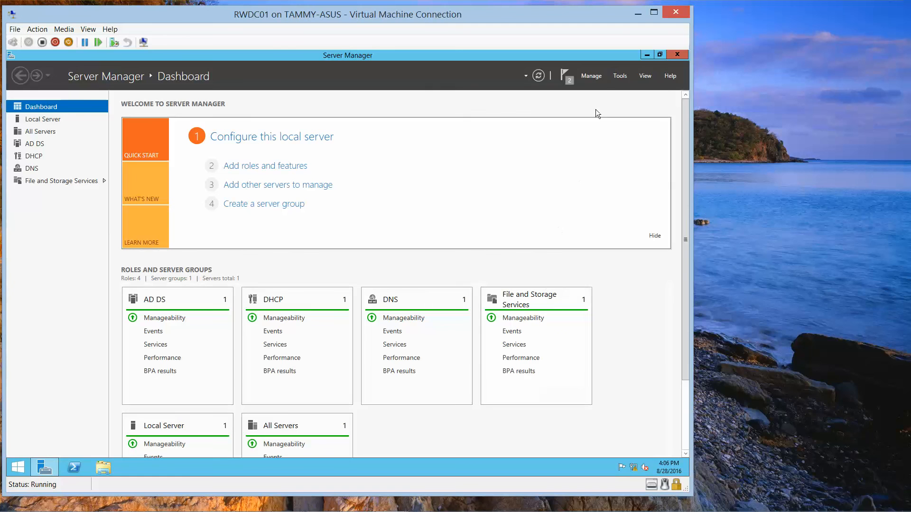
pyautogui.click(619, 75)
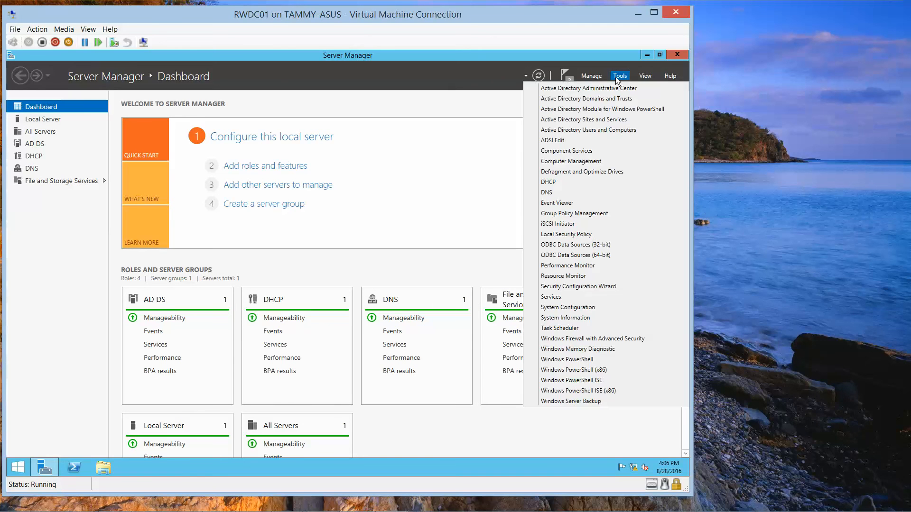
pyautogui.click(551, 183)
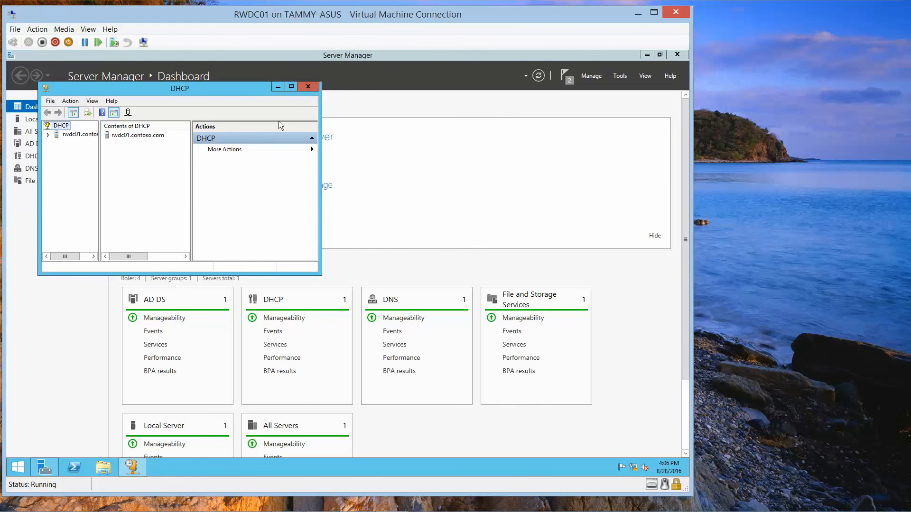
pyautogui.click(648, 54)
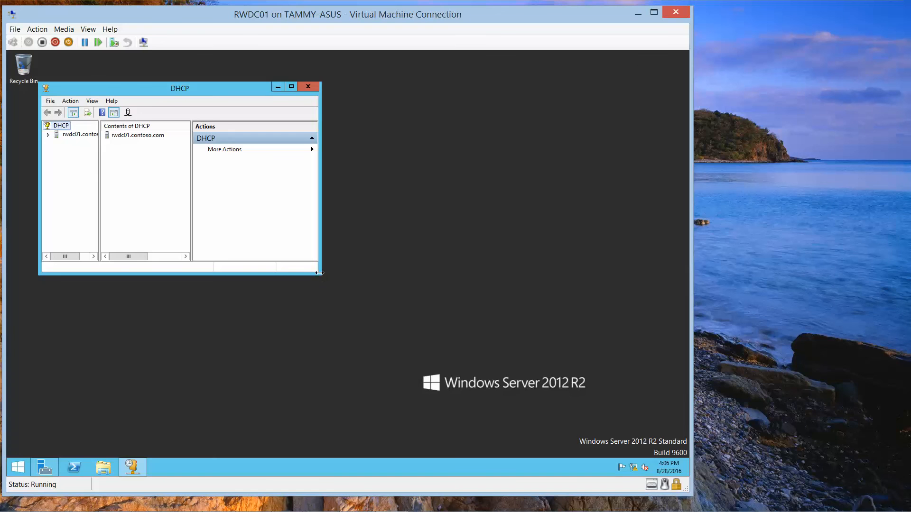
# - Enlarge the DHCP console and its tree pane, expanding rwdc01.contoso.com and IPv4
pyautogui.moveTo(316, 269); pyautogui.dragTo(621, 423)
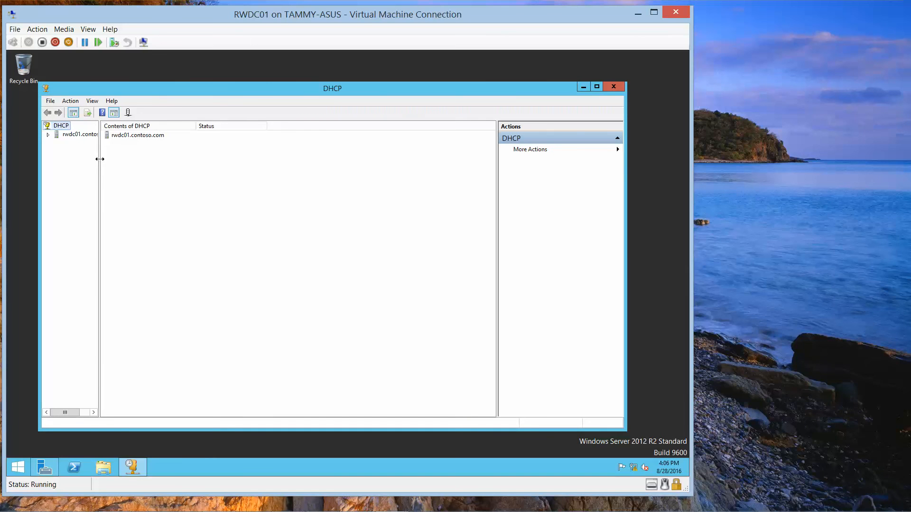
pyautogui.moveTo(98, 159); pyautogui.dragTo(232, 194)
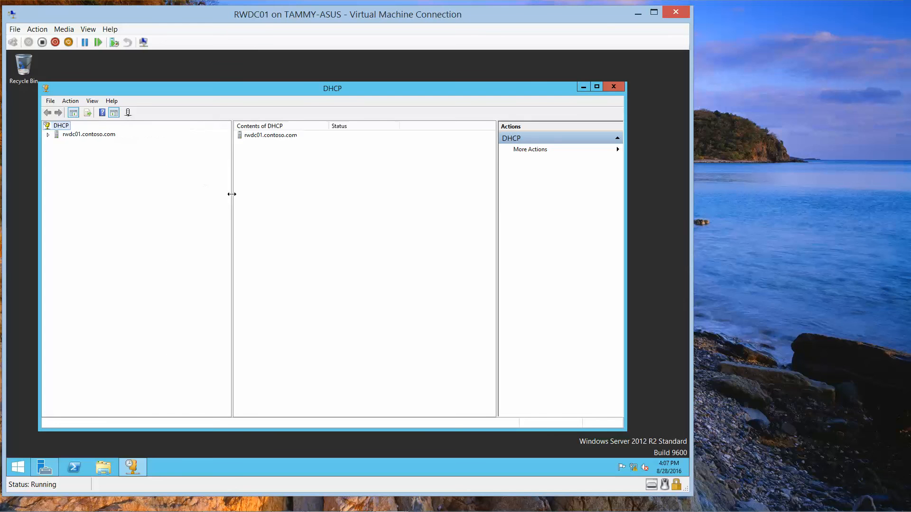
pyautogui.click(48, 136)
pyautogui.click(57, 143)
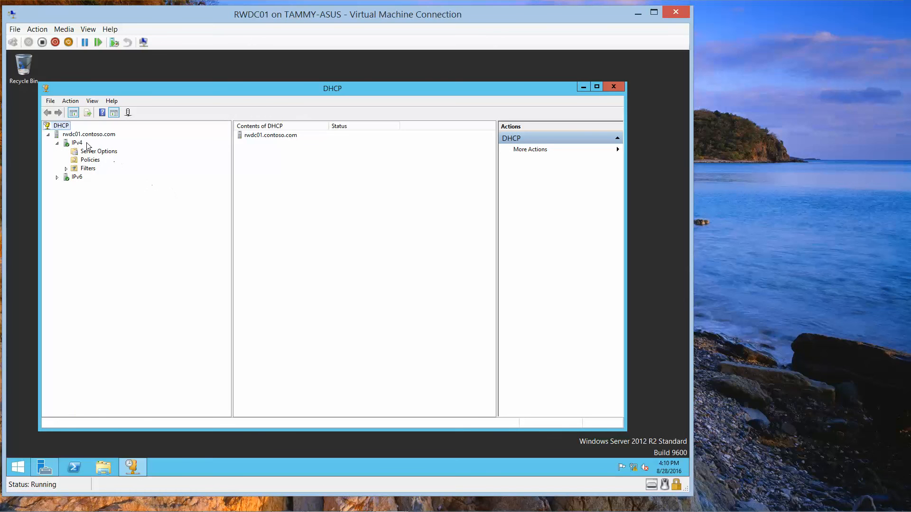
pyautogui.rightClick(76, 142)
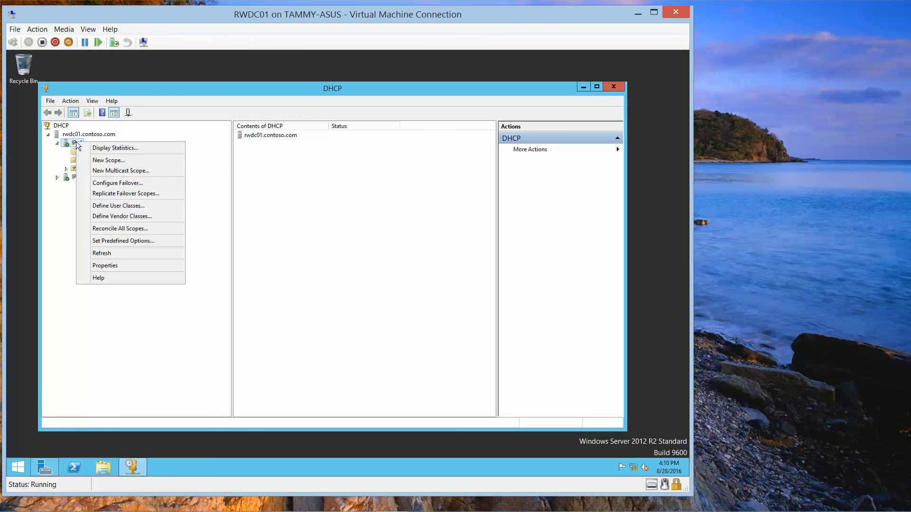
# - Start a new DHCP scope named 'Main S'
pyautogui.click(115, 164)
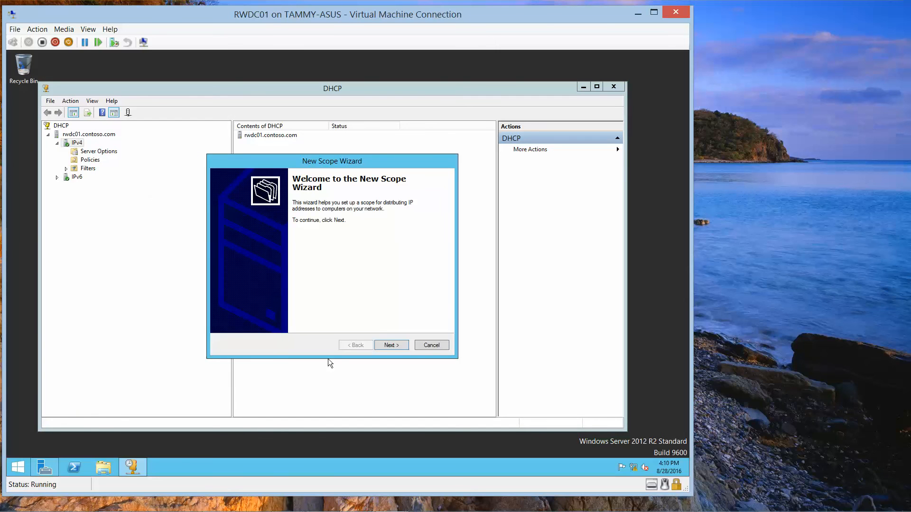
pyautogui.click(391, 345)
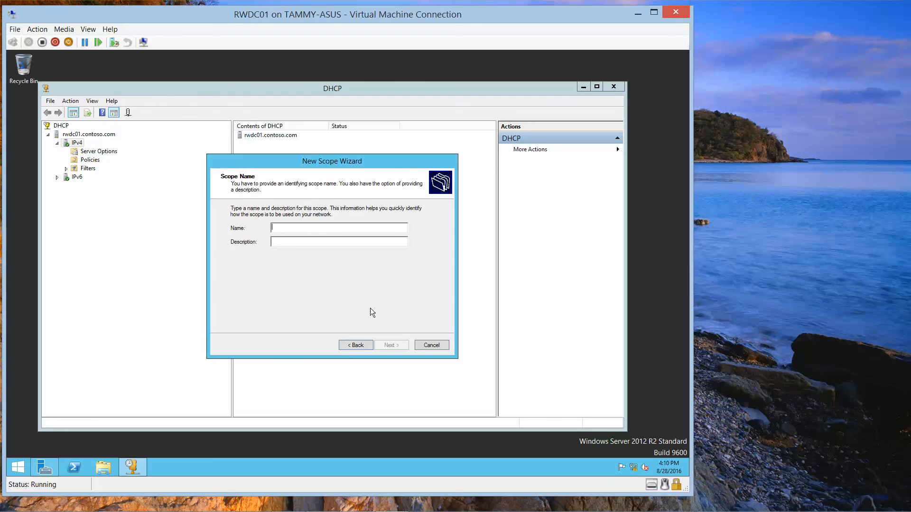
pyautogui.write('Main Scope')
pyautogui.click(393, 343)
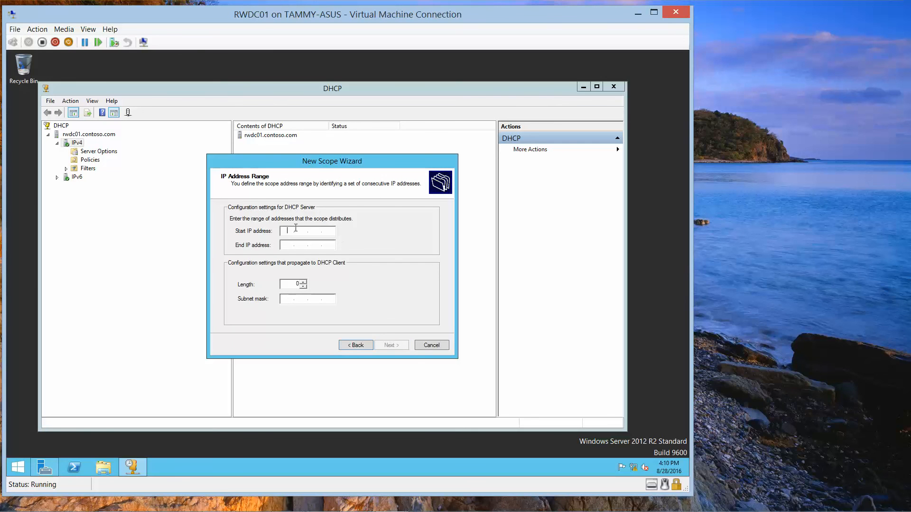
# - Set the scope range 192.168.1.30 to 192.168.1.40 with mask 255.255.255.0
pyautogui.write('192.168.1.20')
pyautogui.press('BackSpace')
pyautogui.write('30')
pyautogui.press('Tab')
pyautogui.write('19')
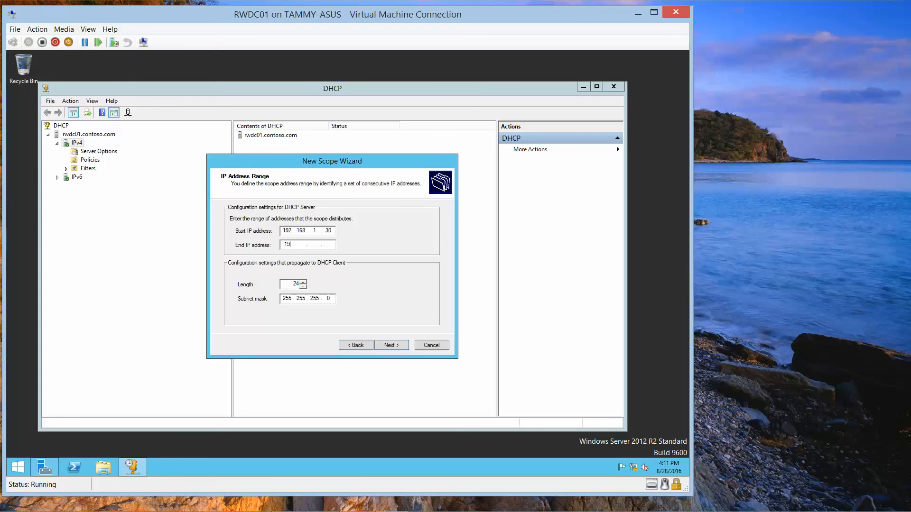
pyautogui.write('2 . 168 . 1')
pyautogui.click(400, 341)
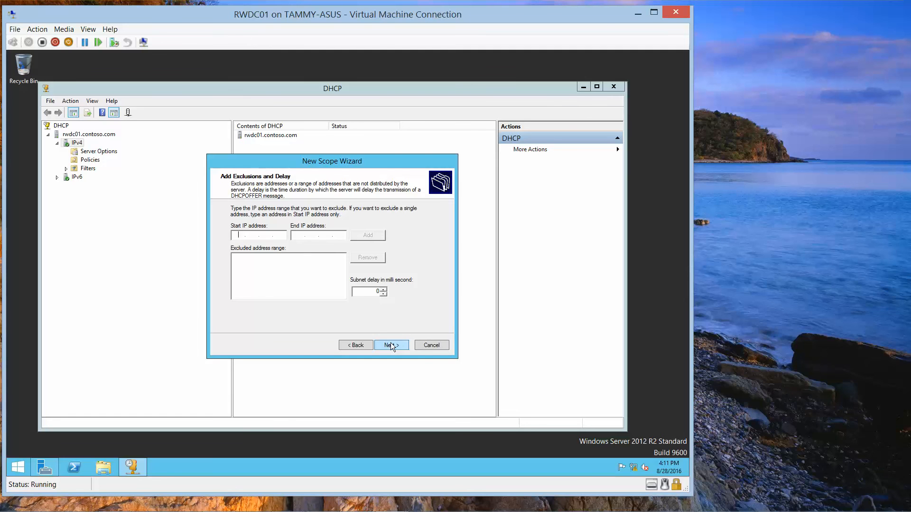
# - Shorten the lease by one day, skip exclusions and gateway, then cancel the New Scope Wizard
pyautogui.click(391, 345)
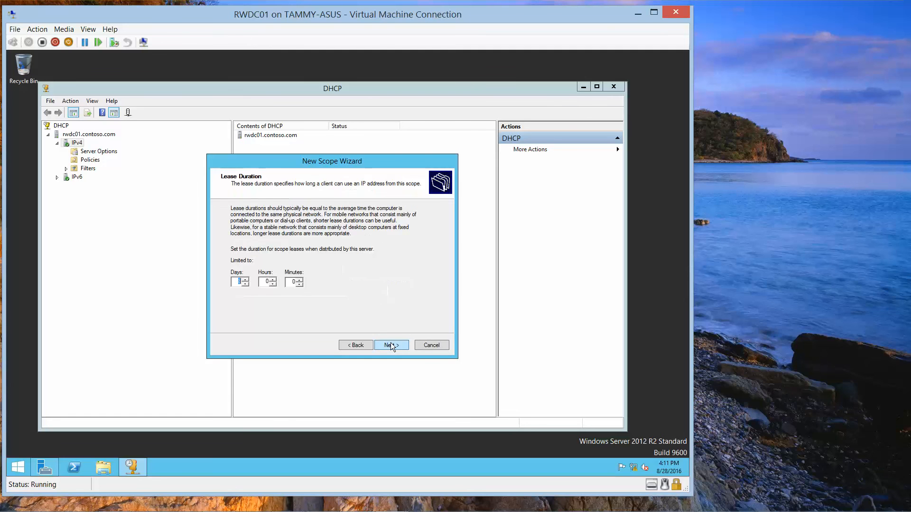
pyautogui.click(247, 285)
pyautogui.click(395, 343)
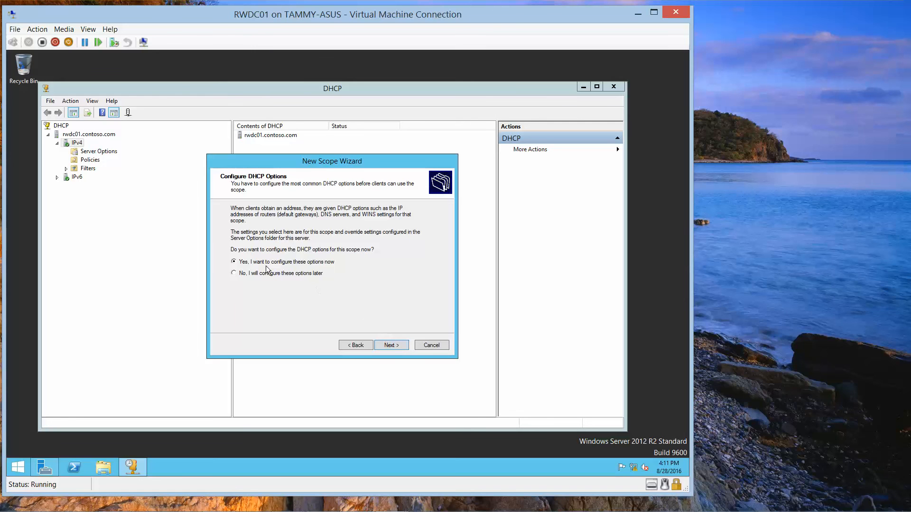
pyautogui.click(389, 347)
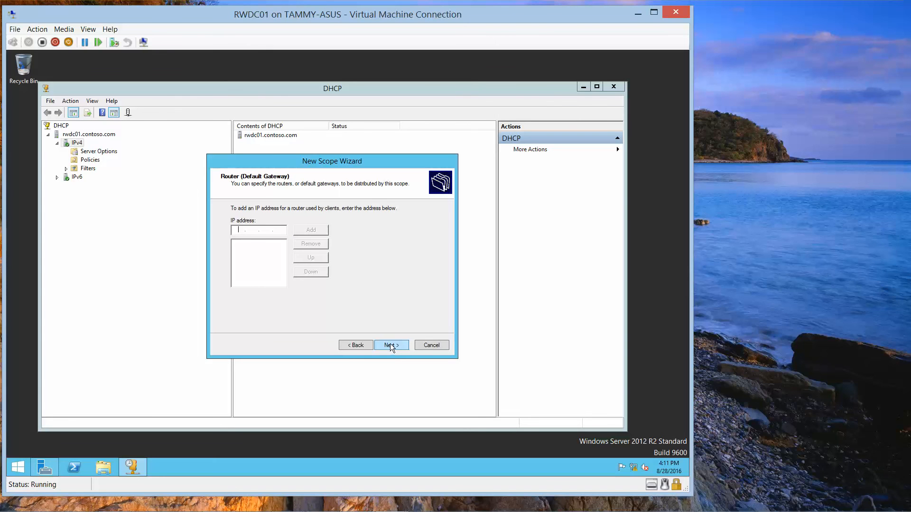
pyautogui.click(390, 345)
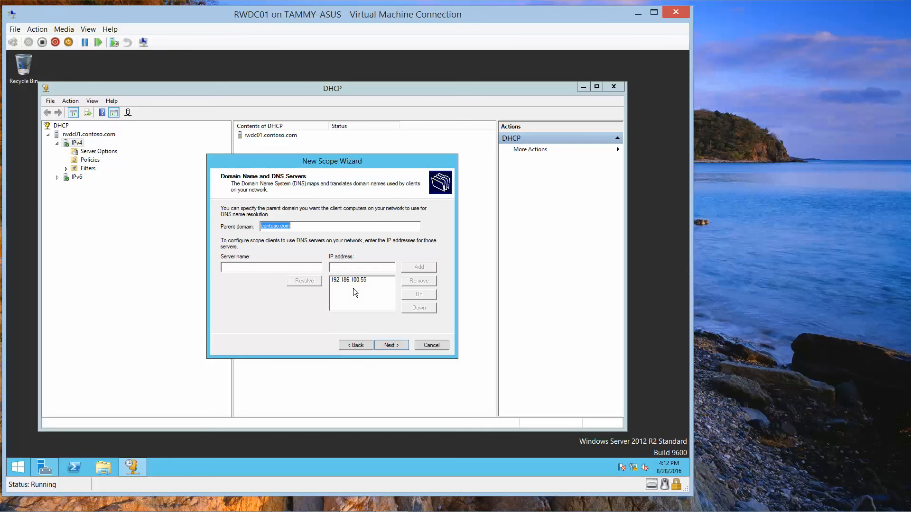
pyautogui.click(432, 345)
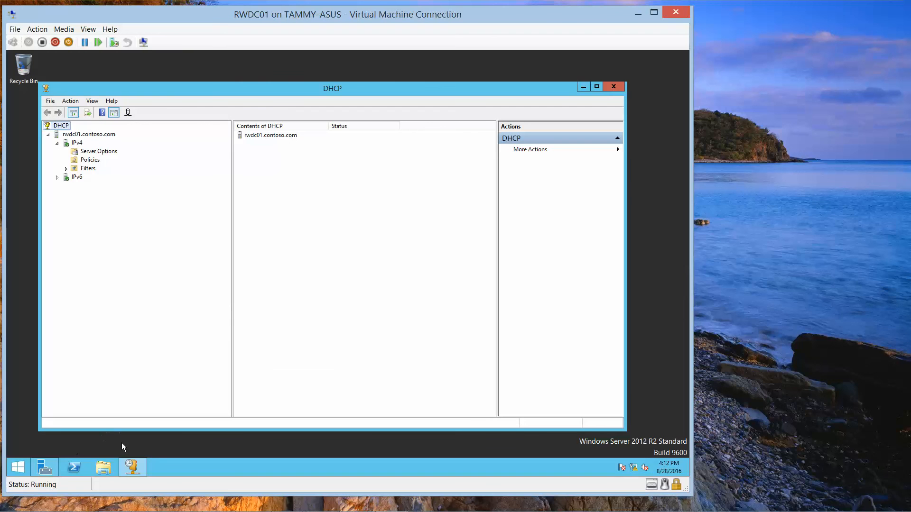
# - Open RWDC01's Network Connections list from the Network and Sharing Center
pyautogui.rightClick(634, 467)
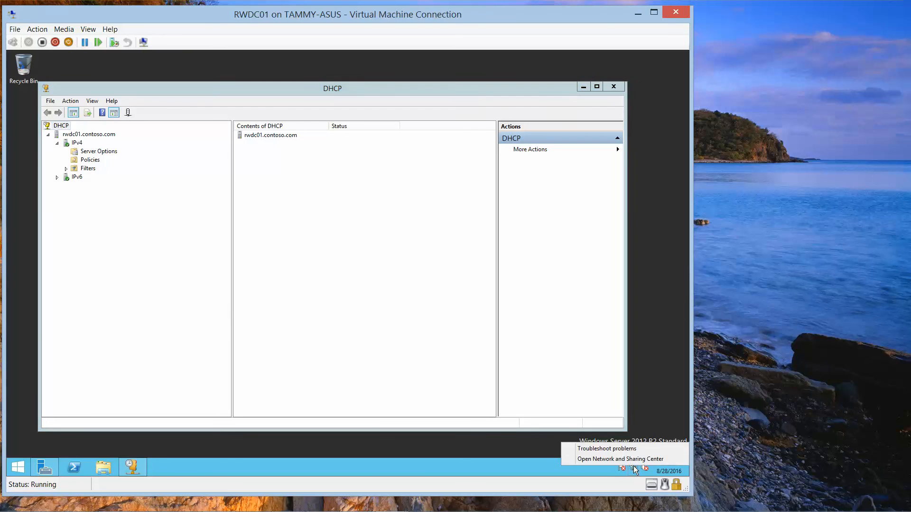
pyautogui.click(624, 458)
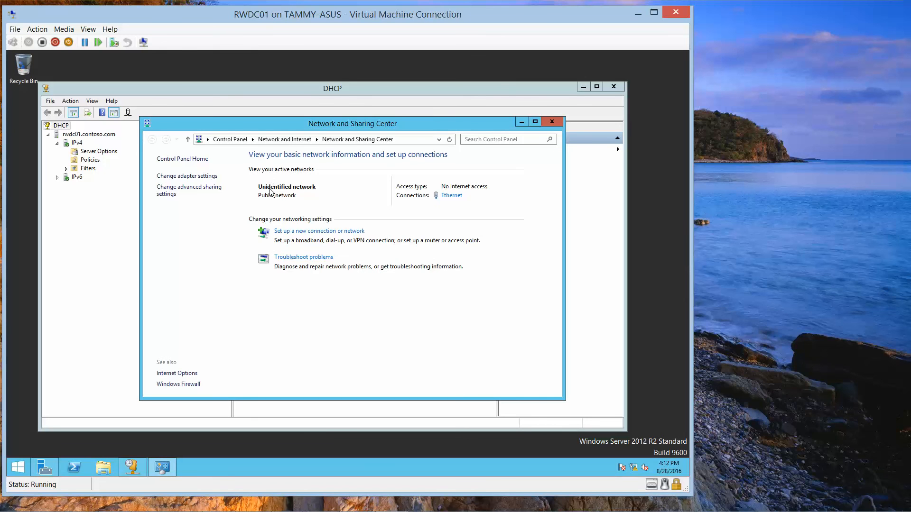
pyautogui.click(204, 177)
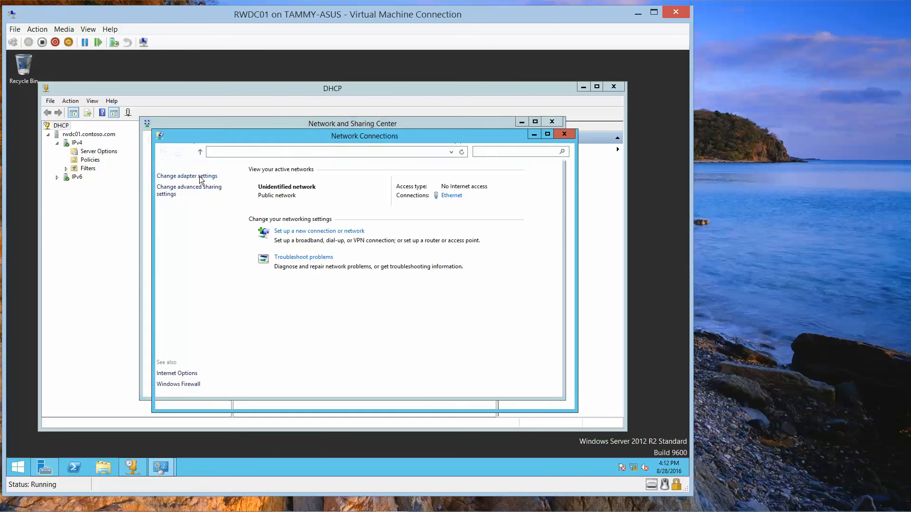
# - Set the Ethernet adapter's IPv4 preferred DNS server to 192.168.1.50
pyautogui.doubleClick(204, 191)
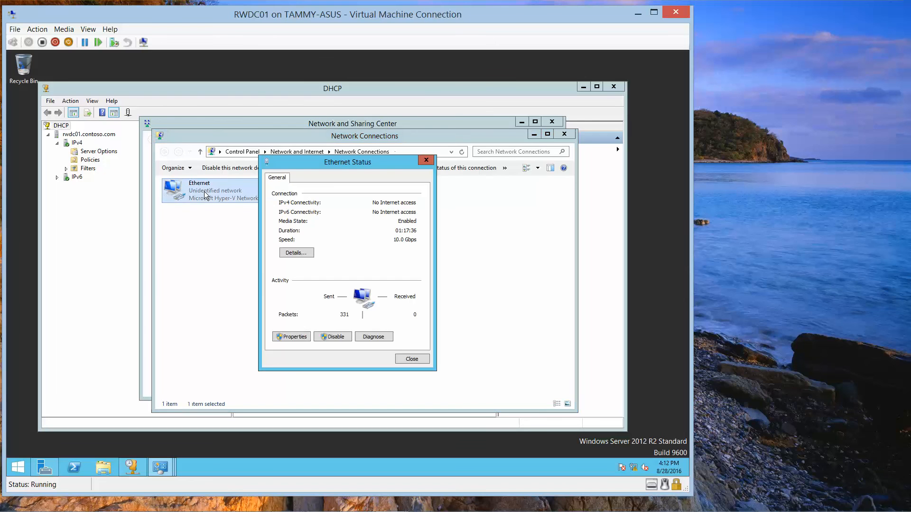
pyautogui.click(290, 337)
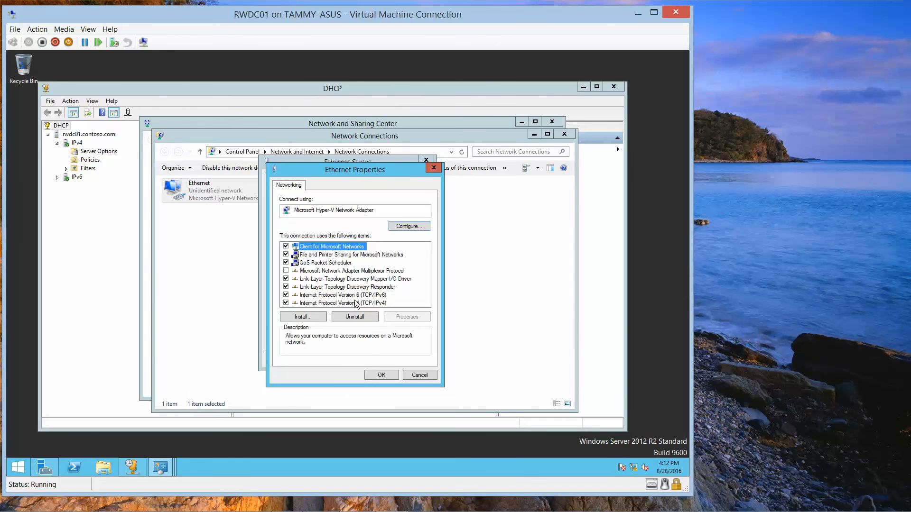
pyautogui.click(354, 303)
pyautogui.click(399, 317)
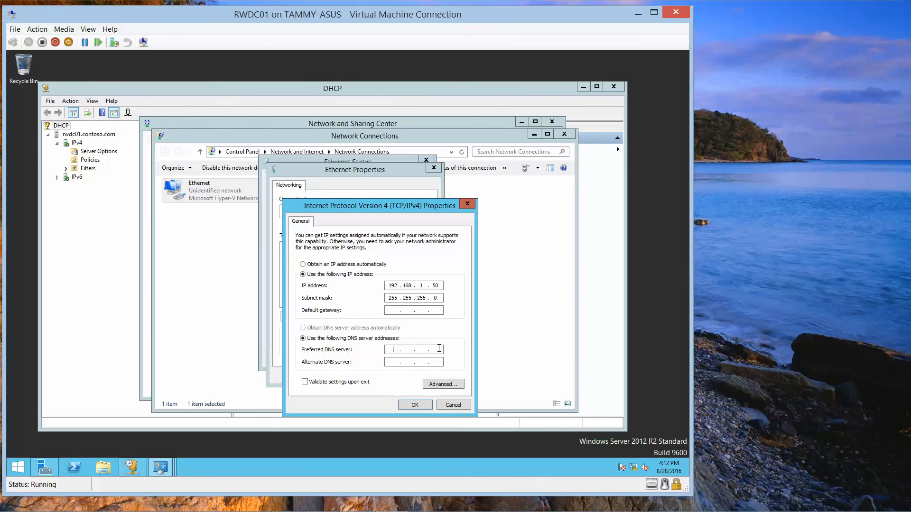
pyautogui.click(407, 350)
pyautogui.write('192 . 168 . 1 . 50')
# - Correct the mistyped extra IP address 192.186.100.55 to 192.168.100.55 in advanced TCP/IP settings
pyautogui.click(451, 386)
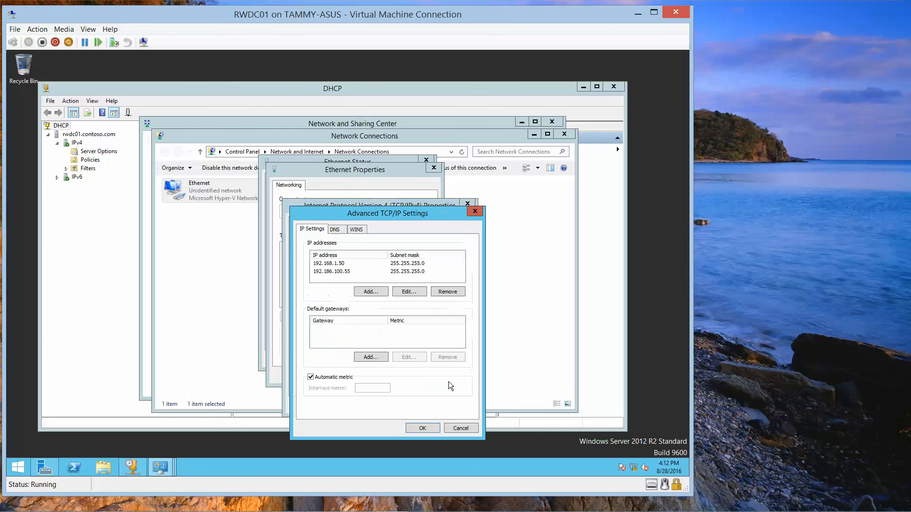
pyautogui.click(340, 273)
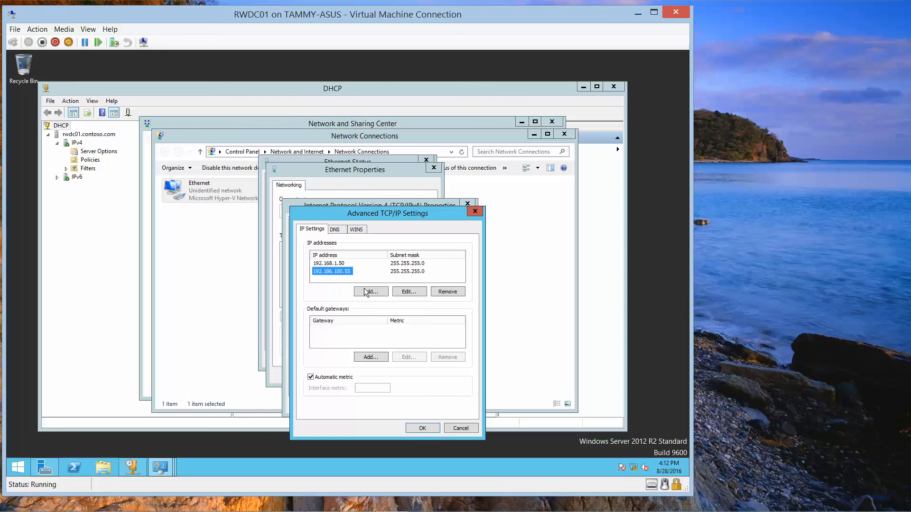
pyautogui.click(405, 291)
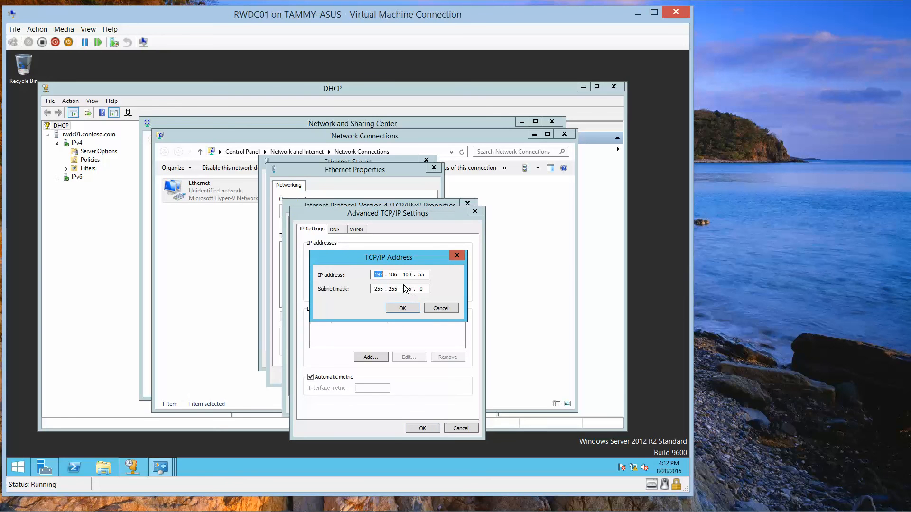
pyautogui.press('Right')
pyautogui.press('Right')
pyautogui.press('Right')
pyautogui.press('Right')
pyautogui.press('BackSpace')
pyautogui.press('BackSpace')
pyautogui.press('BackSpace')
pyautogui.write('168')
pyautogui.click(406, 308)
# - Save the IPv4 changes and close all the network windows
pyautogui.click(414, 427)
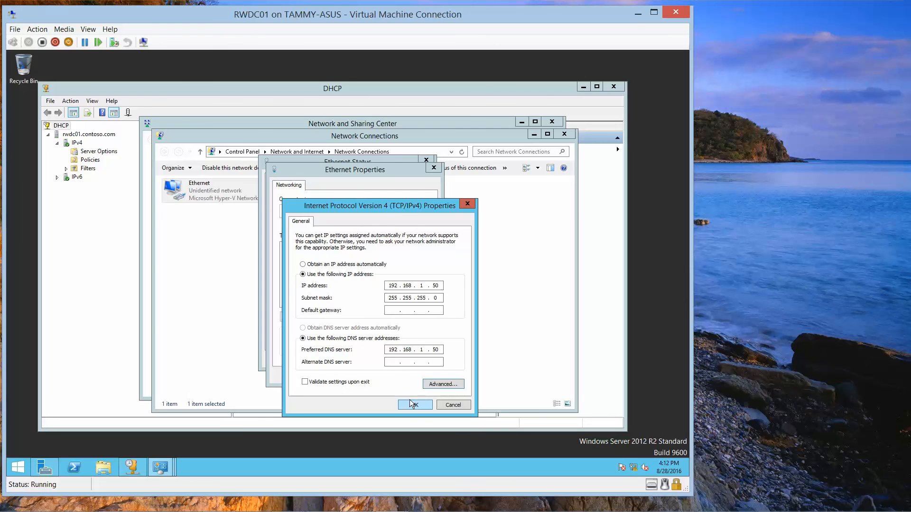
pyautogui.click(410, 403)
pyautogui.click(395, 377)
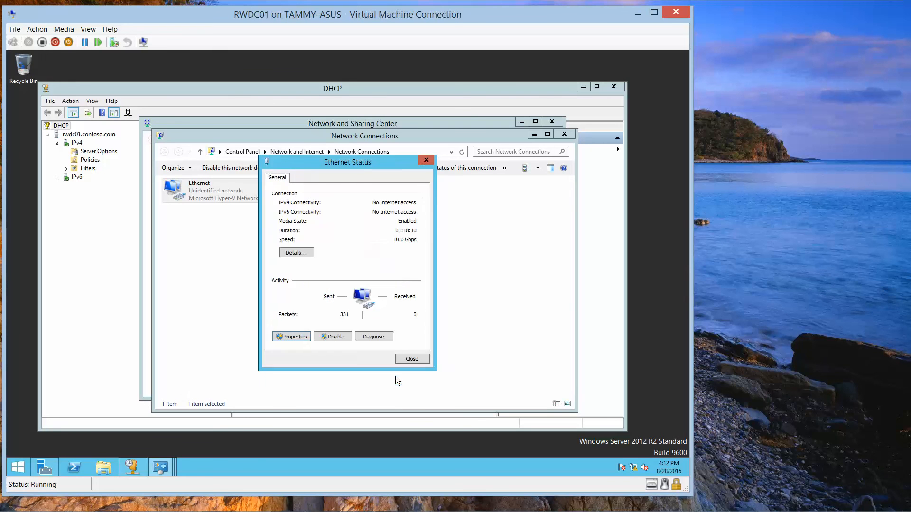
pyautogui.click(426, 160)
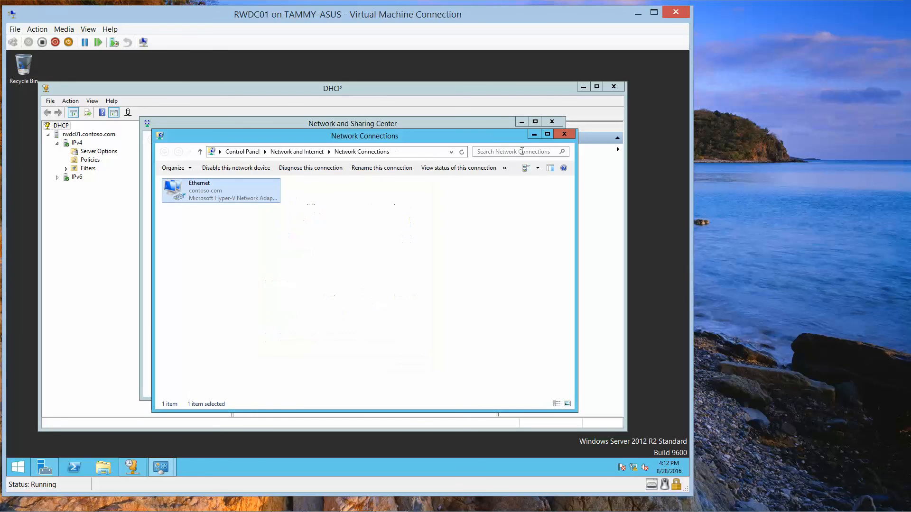
pyautogui.click(557, 125)
pyautogui.click(564, 134)
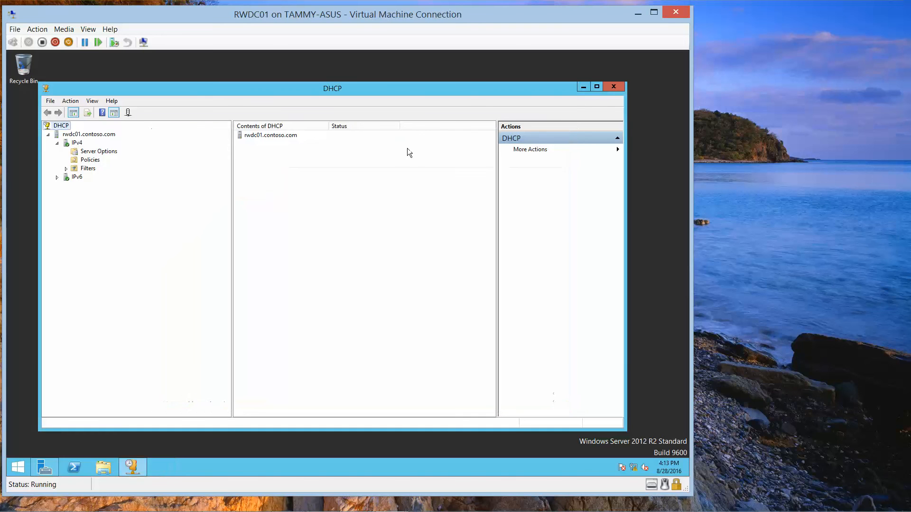
# - Start a new IPv4 scope named Main Scope with range 192.168.1.30 to 192.168.1.40, no exclusions
pyautogui.rightClick(77, 144)
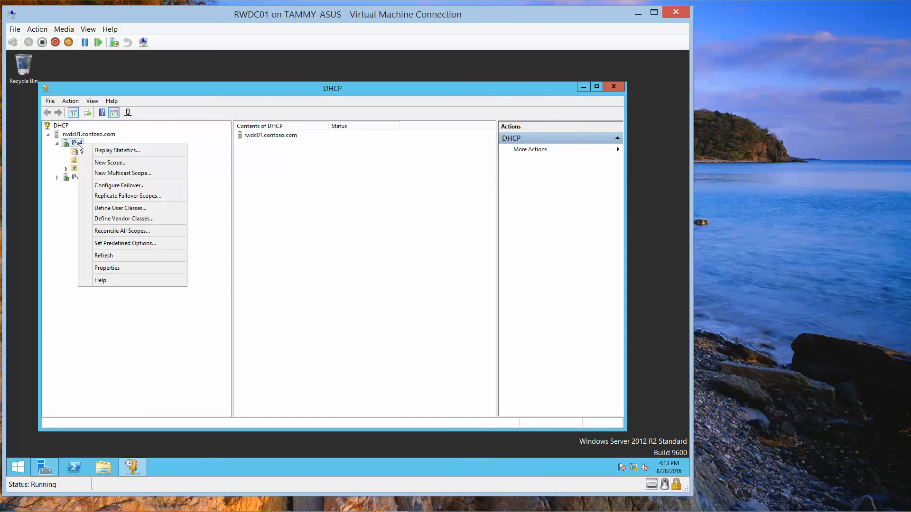
pyautogui.click(114, 164)
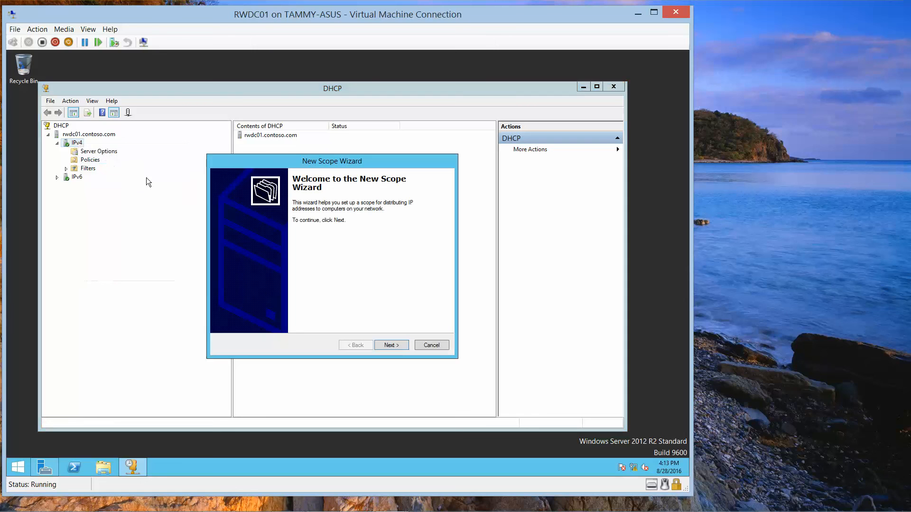
pyautogui.click(392, 346)
pyautogui.write('M')
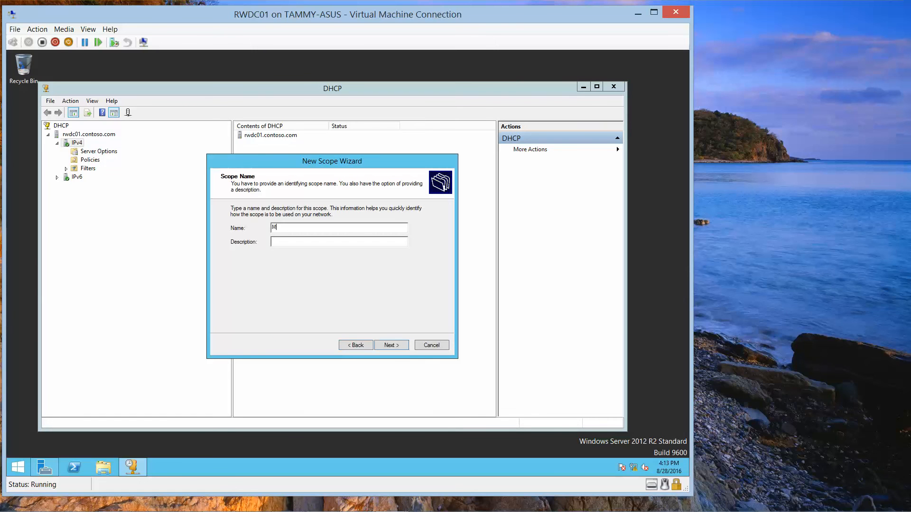
pyautogui.write('ain Scope')
pyautogui.click(400, 348)
pyautogui.write('192 . 168 . ')
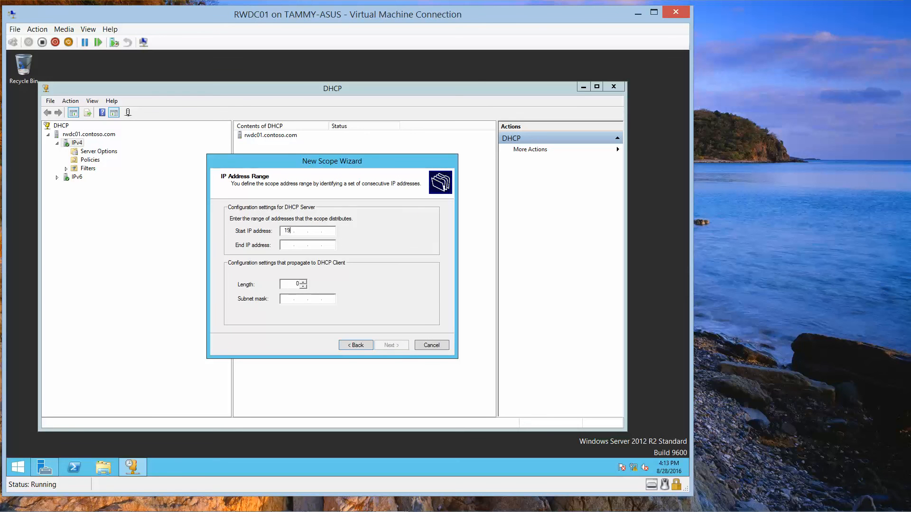
pyautogui.write('1 . 30')
pyautogui.press('Tab')
pyautogui.write('1')
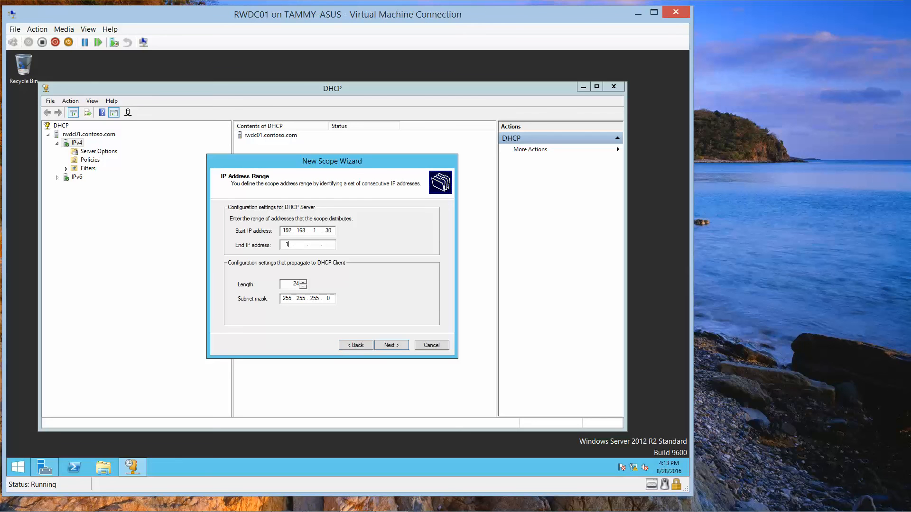
pyautogui.write('92.168.1.40')
pyautogui.click(392, 345)
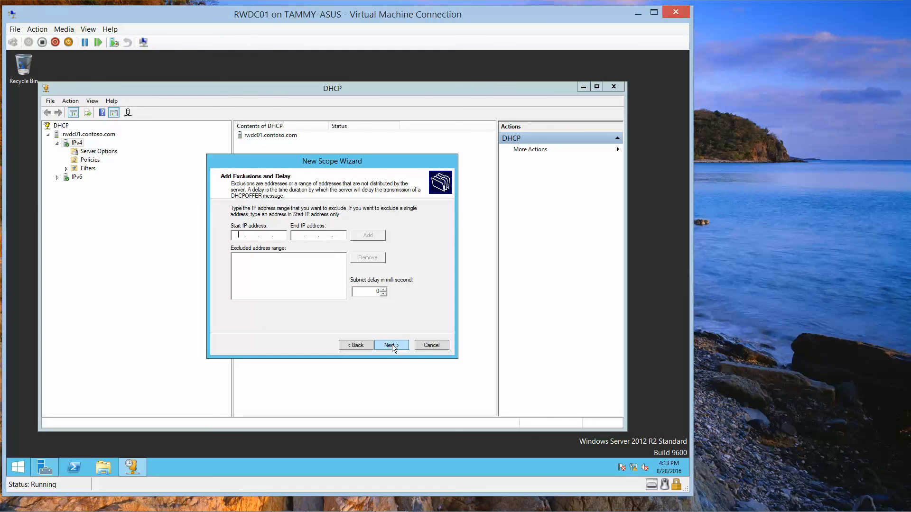
pyautogui.click(394, 343)
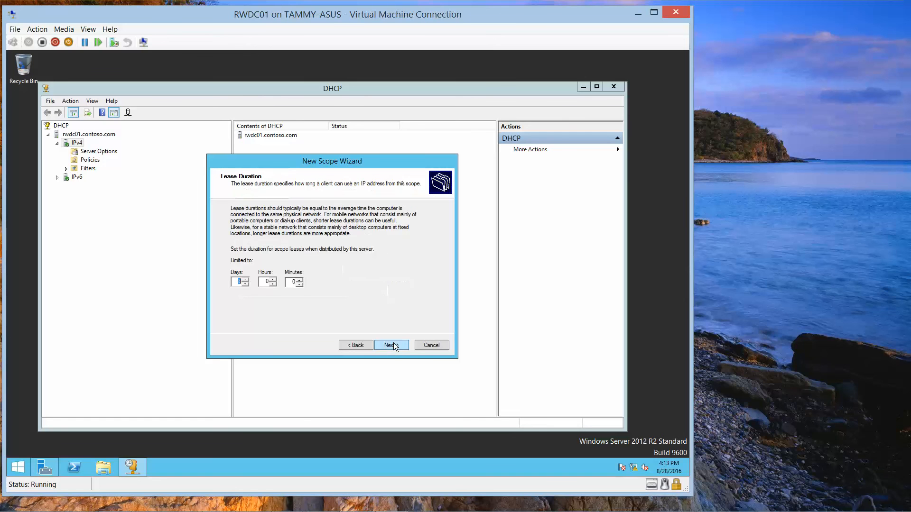
# - Give the scope a 1-day lease, accept contoso.com DNS 192.168.1.50, activate, and finish
pyautogui.click(244, 285)
pyautogui.click(244, 284)
pyautogui.click(244, 285)
pyautogui.click(244, 285)
pyautogui.click(244, 285)
pyautogui.click(244, 284)
pyautogui.click(244, 285)
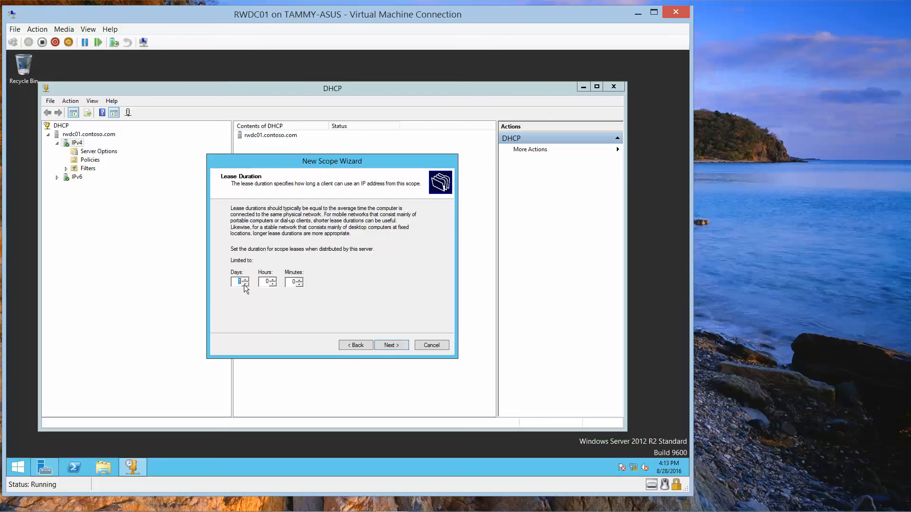
pyautogui.click(402, 345)
pyautogui.click(401, 345)
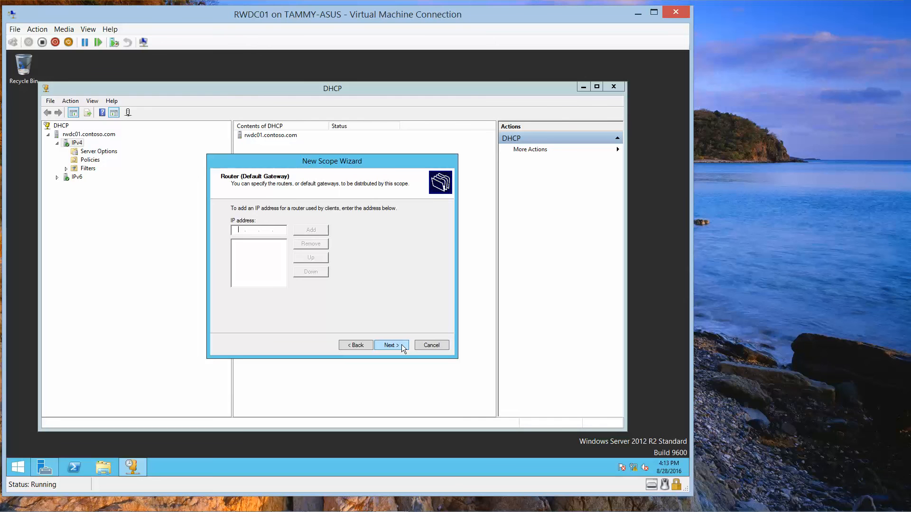
pyautogui.click(401, 345)
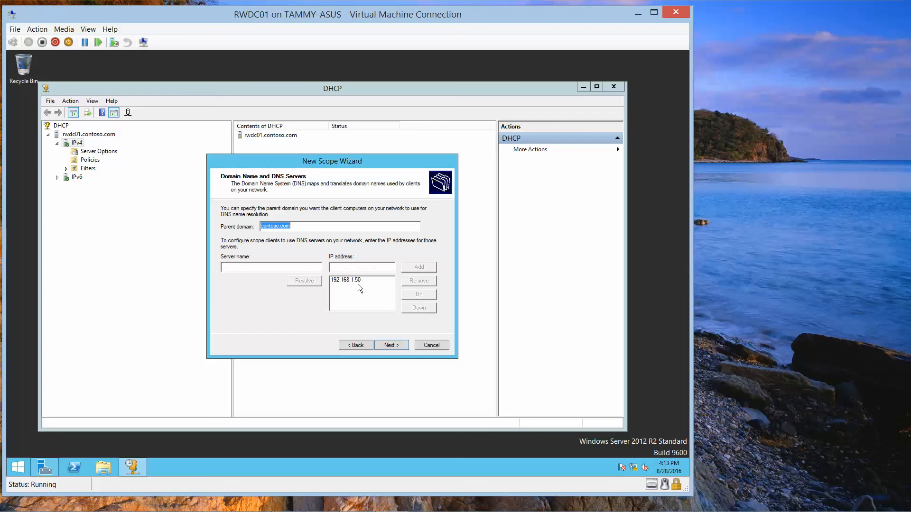
pyautogui.click(388, 346)
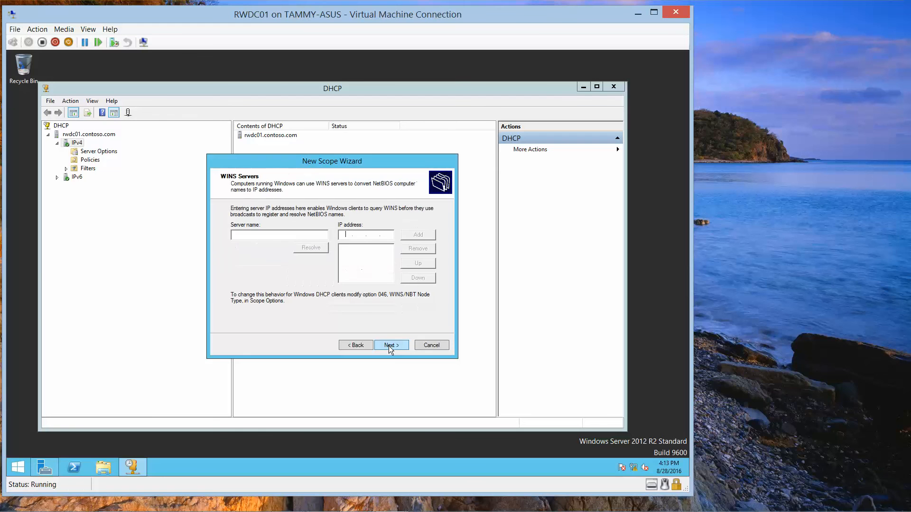
pyautogui.click(389, 345)
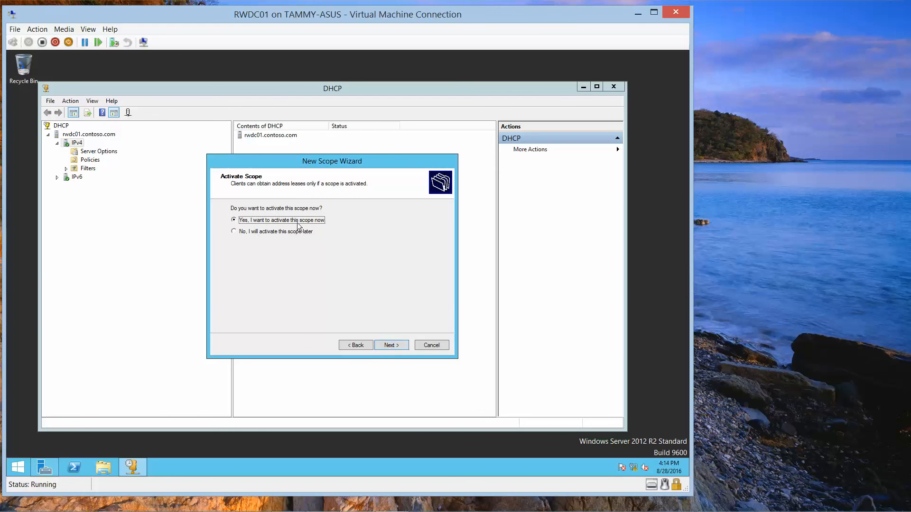
pyautogui.click(388, 343)
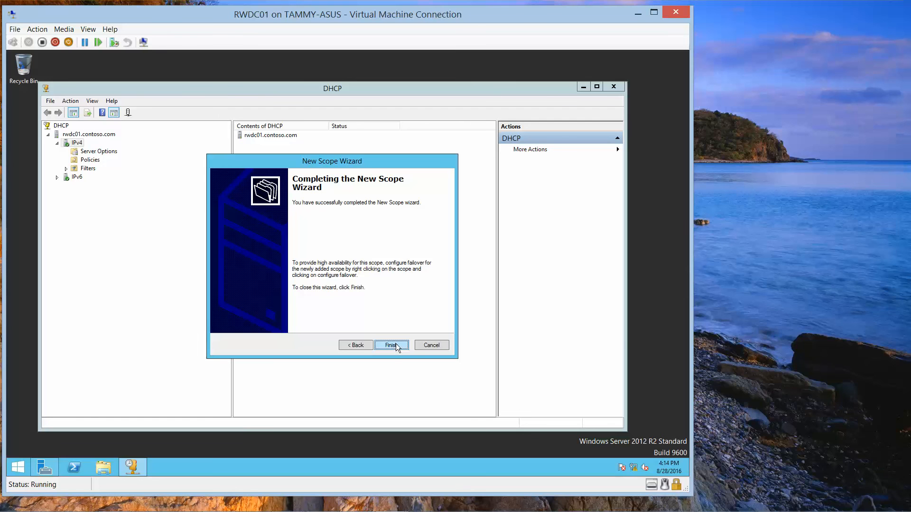
pyautogui.click(396, 344)
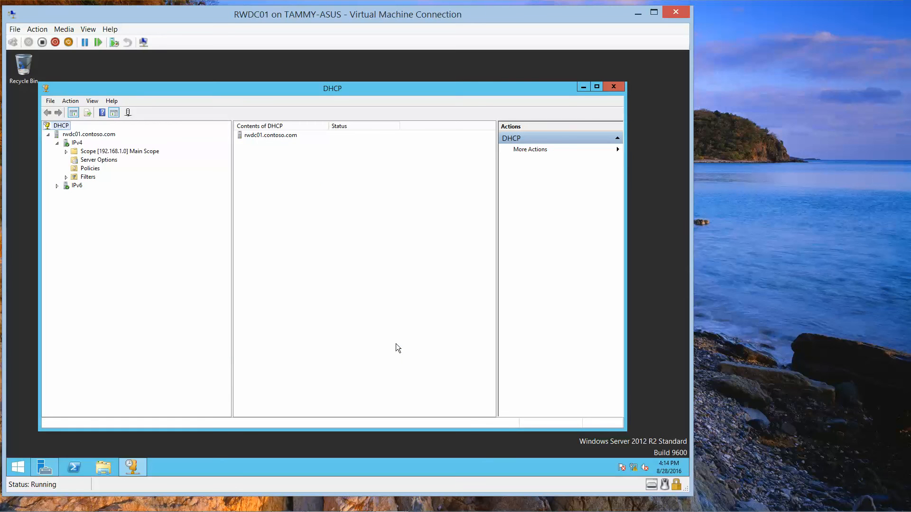
# - Inspect the new Main Scope under rwdc01.contoso.com, then close the DHCP console
pyautogui.click(265, 135)
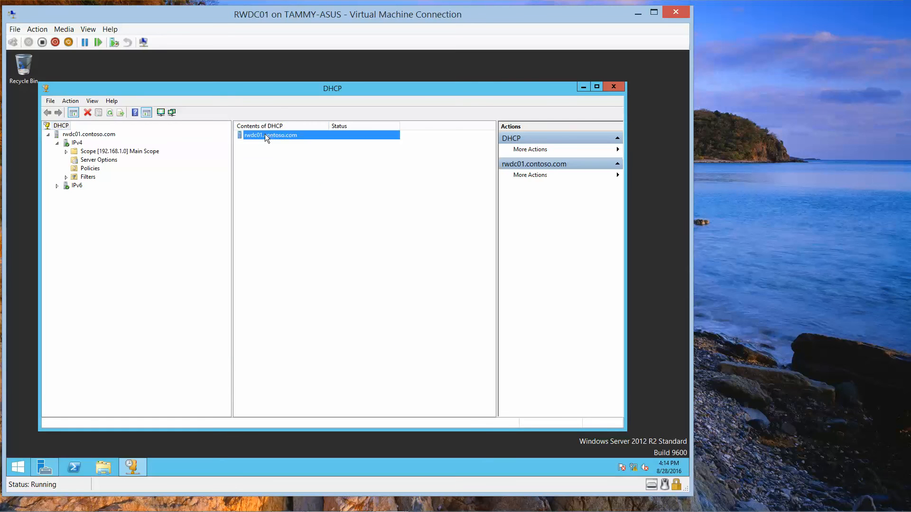
pyautogui.rightClick(292, 136)
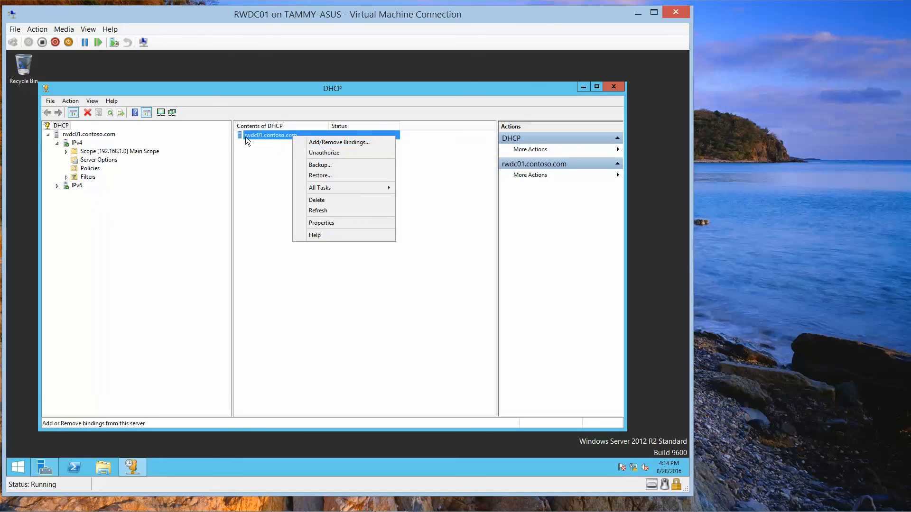
pyautogui.click(67, 152)
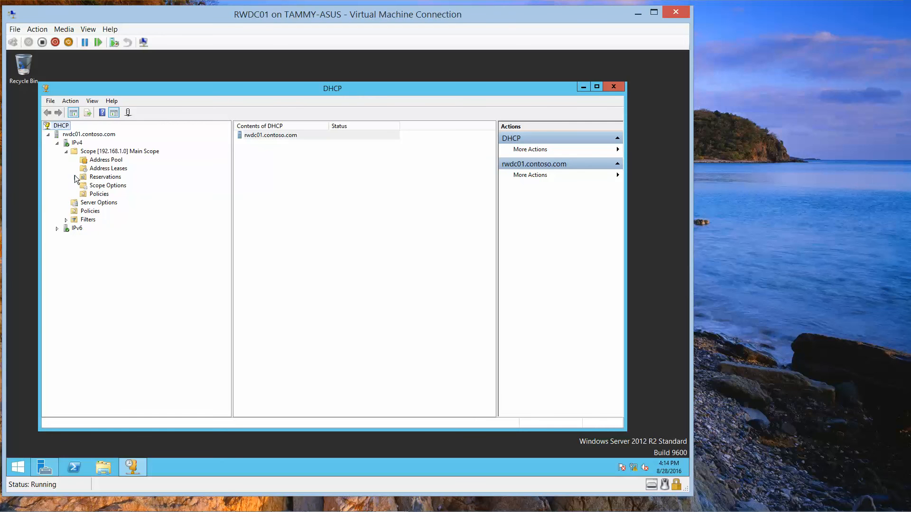
pyautogui.click(108, 152)
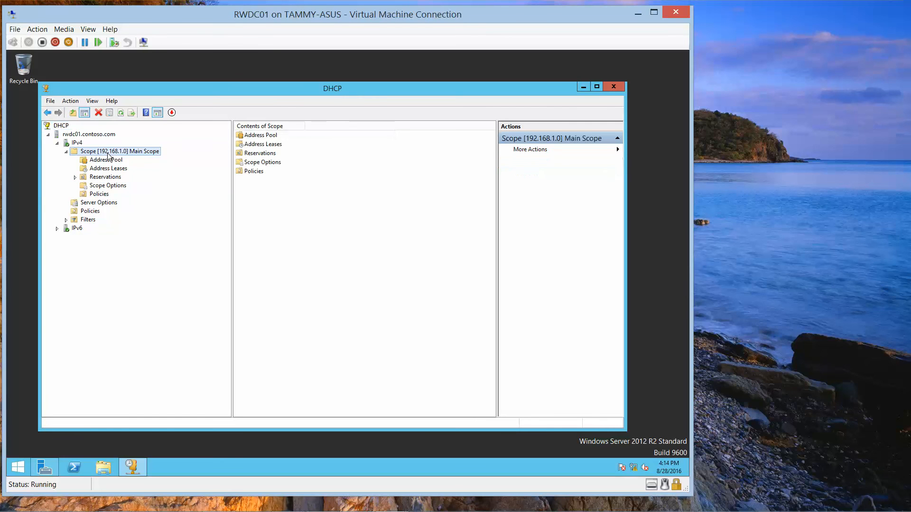
pyautogui.click(84, 134)
pyautogui.rightClick(83, 134)
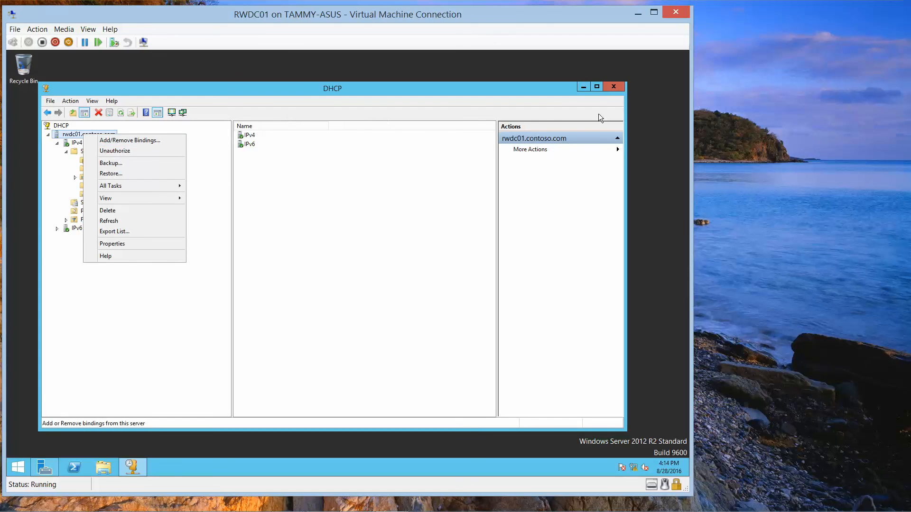
pyautogui.click(617, 86)
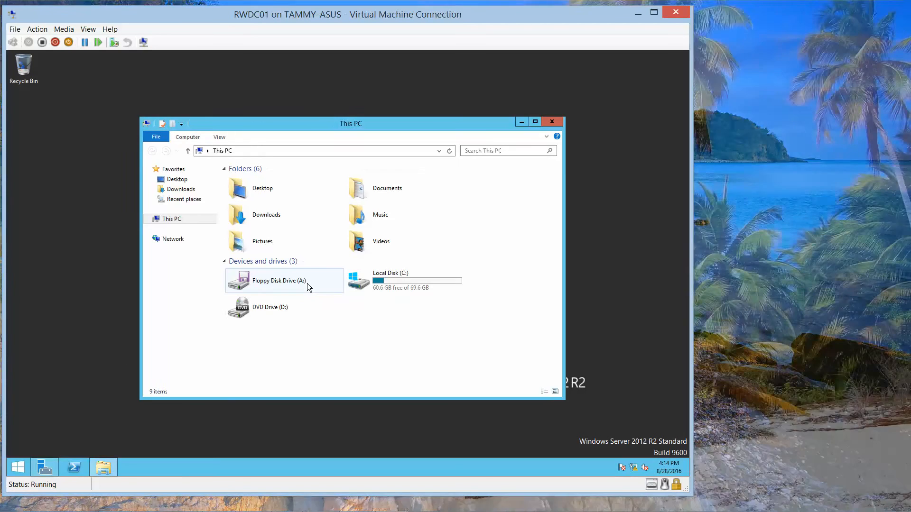
# - Turn on network discovery and file sharing in RWDC01's Network folder, then move the VM window aside
pyautogui.click(172, 240)
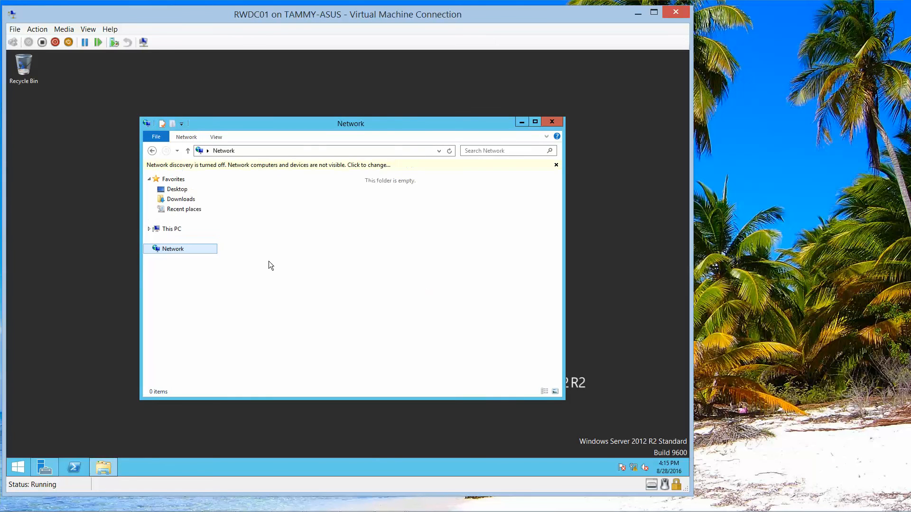
pyautogui.click(325, 165)
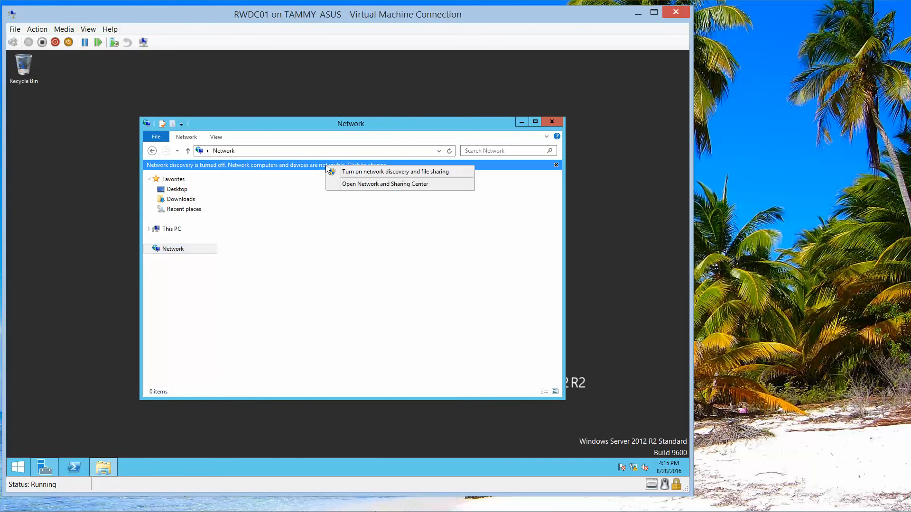
pyautogui.click(353, 171)
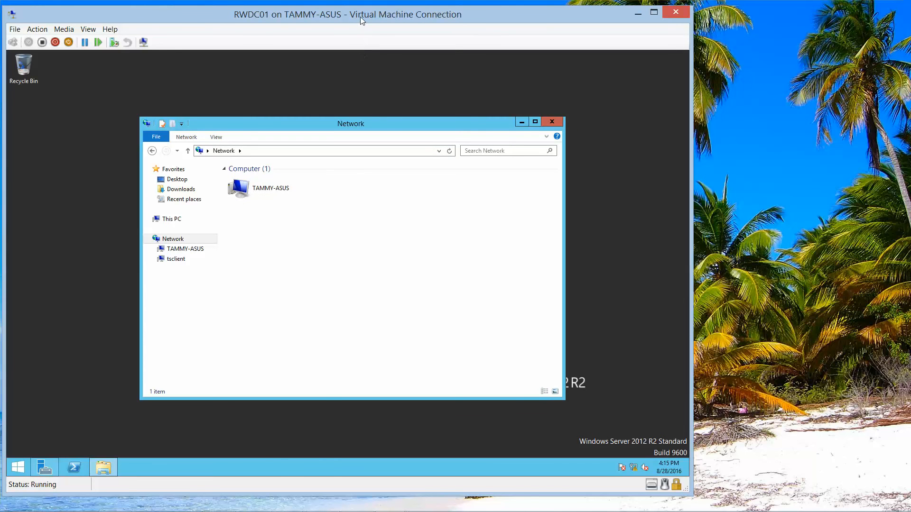
pyautogui.moveTo(360, 17); pyautogui.dragTo(525, 17)
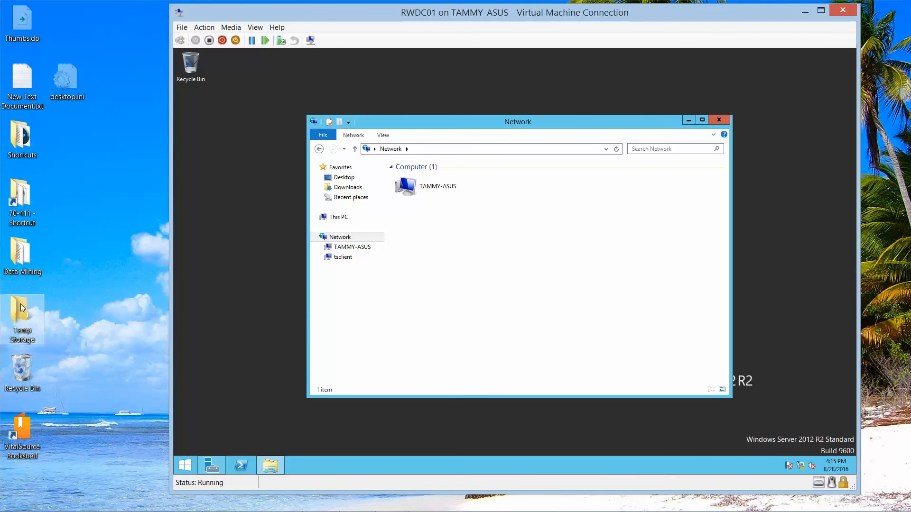
# - Browse on the host to the TAMMY-ASUS computer's Software share
pyautogui.doubleClick(28, 212)
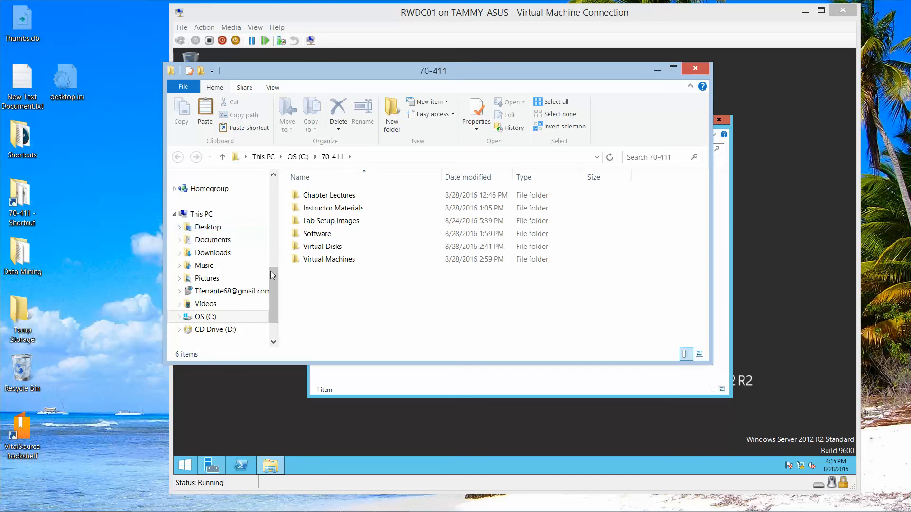
pyautogui.moveTo(274, 276); pyautogui.dragTo(270, 332)
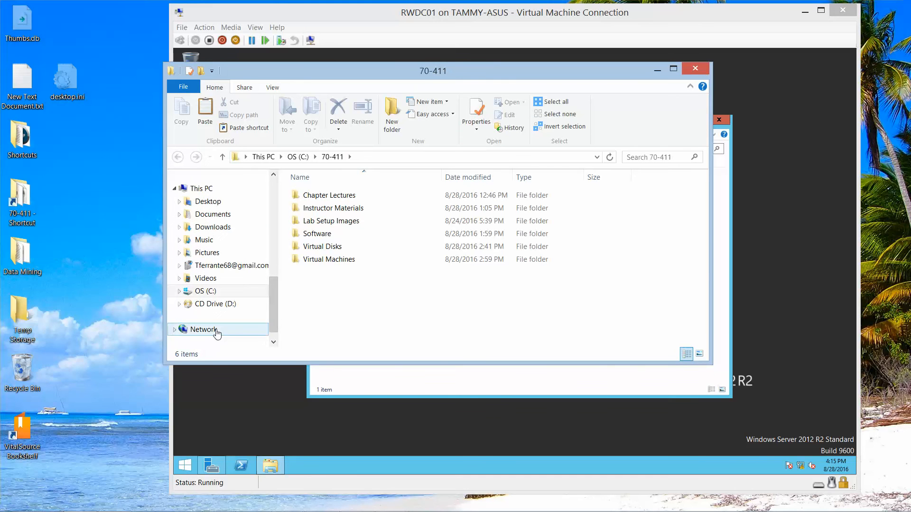
pyautogui.click(242, 329)
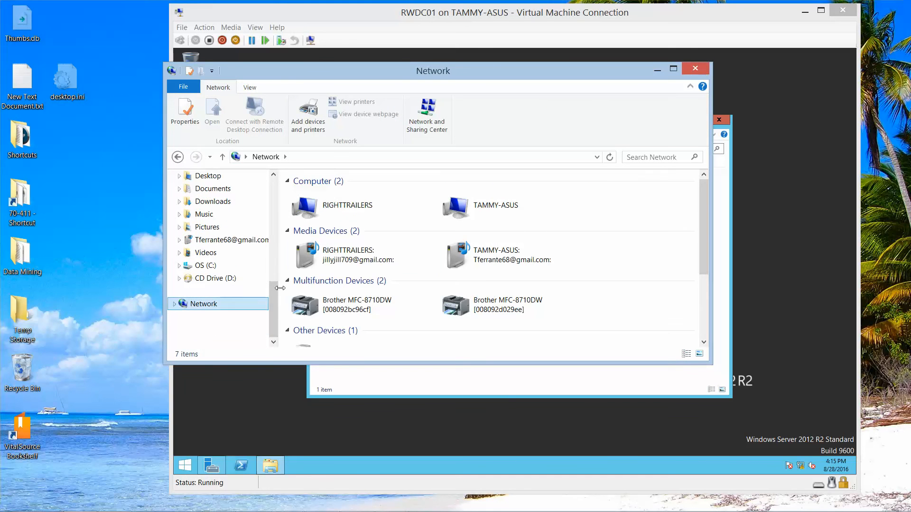
pyautogui.doubleClick(477, 213)
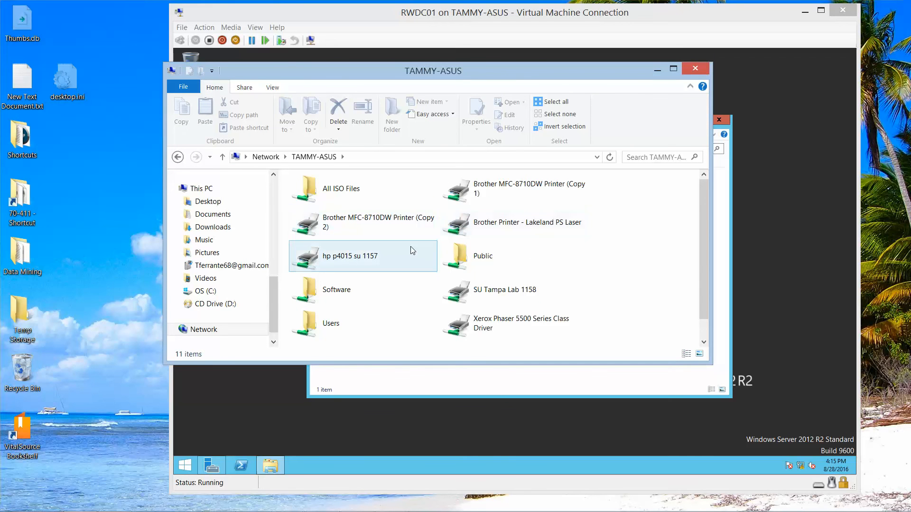
pyautogui.doubleClick(341, 298)
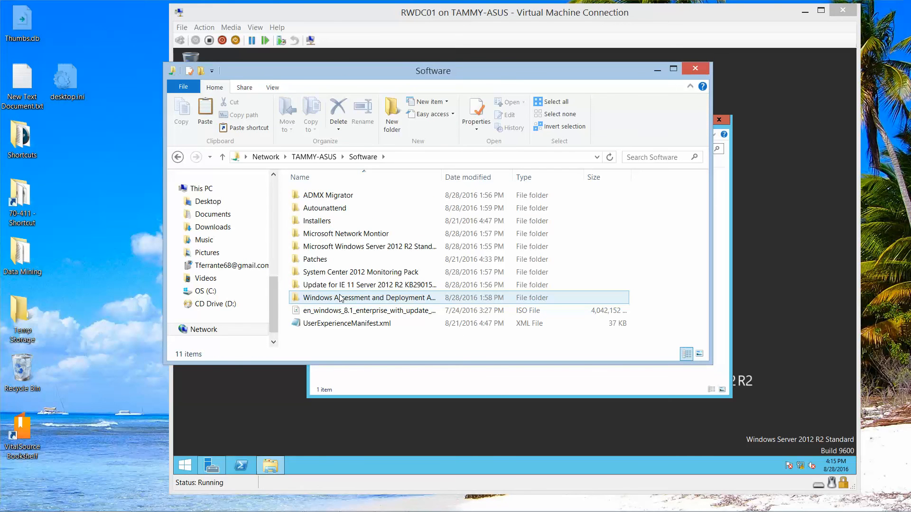
# - Select seven folders, including ADMX Migrator, Autounattend and Windows Server 2012 R2, and close the share
pyautogui.click(339, 199)
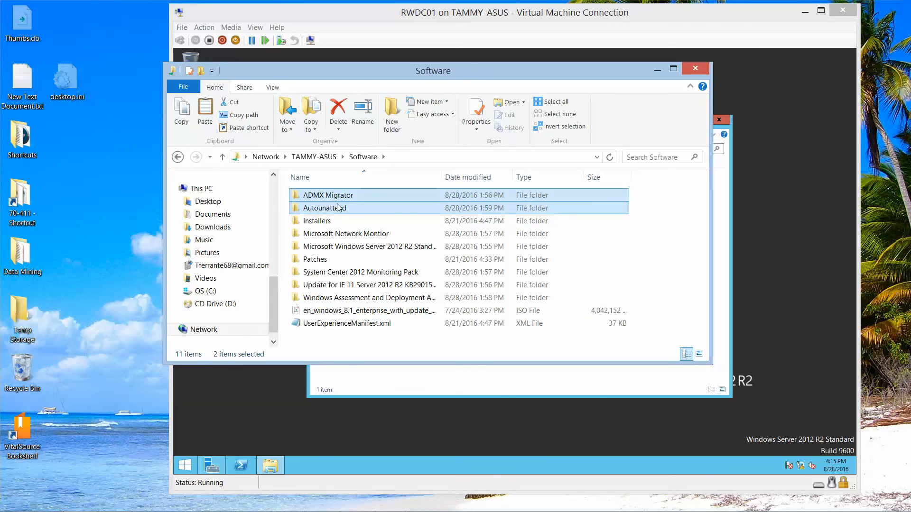
pyautogui.keyDown('ctrl'); pyautogui.click(339, 208); pyautogui.keyUp('ctrl')
pyautogui.keyDown('ctrl'); pyautogui.click(340, 233); pyautogui.keyUp('ctrl')
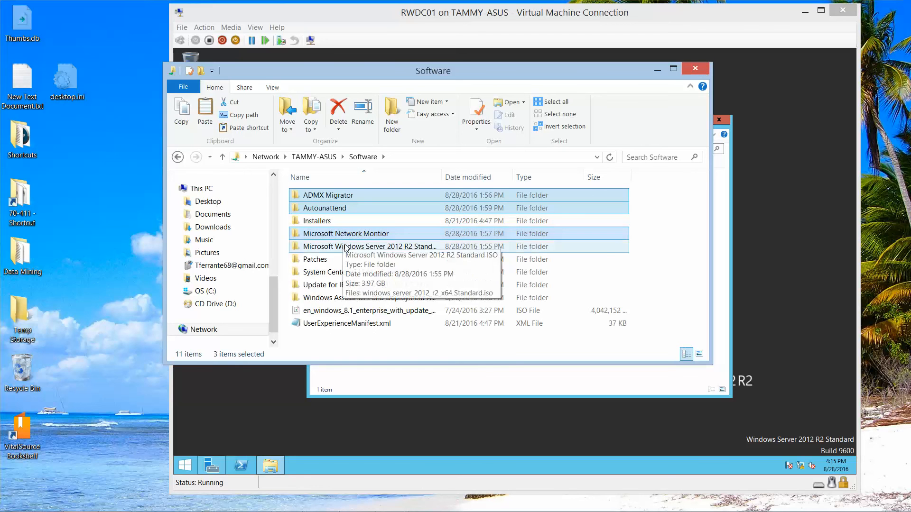
pyautogui.keyDown('ctrl'); pyautogui.click(345, 247); pyautogui.keyUp('ctrl')
pyautogui.keyDown('ctrl'); pyautogui.click(342, 276); pyautogui.keyUp('ctrl')
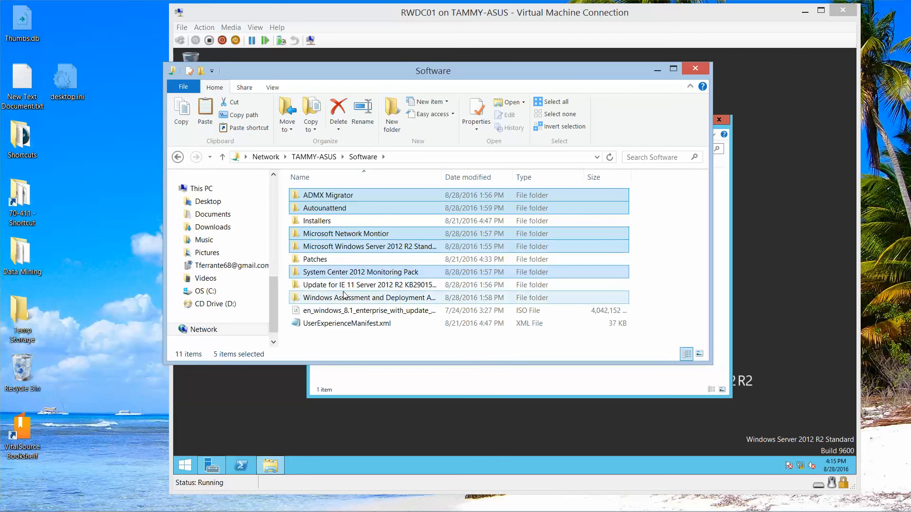
pyautogui.keyDown('ctrl'); pyautogui.click(344, 297); pyautogui.keyUp('ctrl')
pyautogui.keyDown('ctrl'); pyautogui.click(346, 285); pyautogui.keyUp('ctrl')
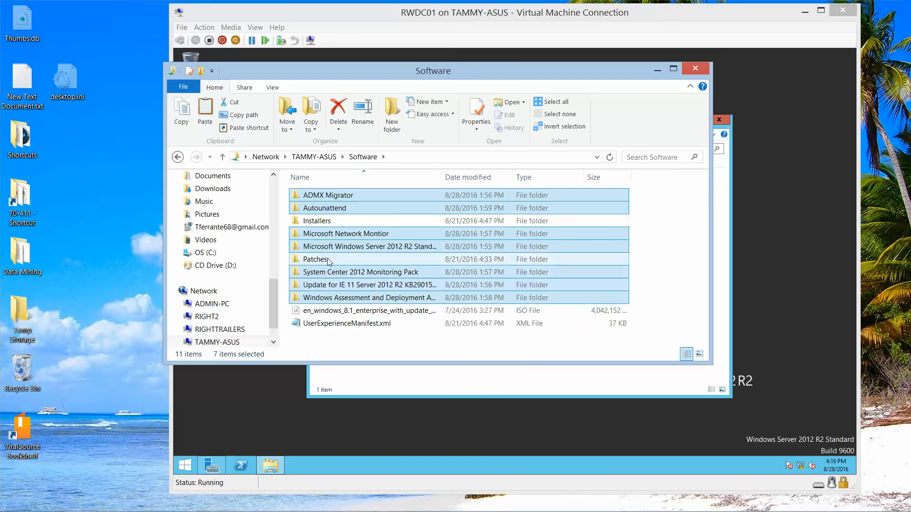
pyautogui.click(701, 69)
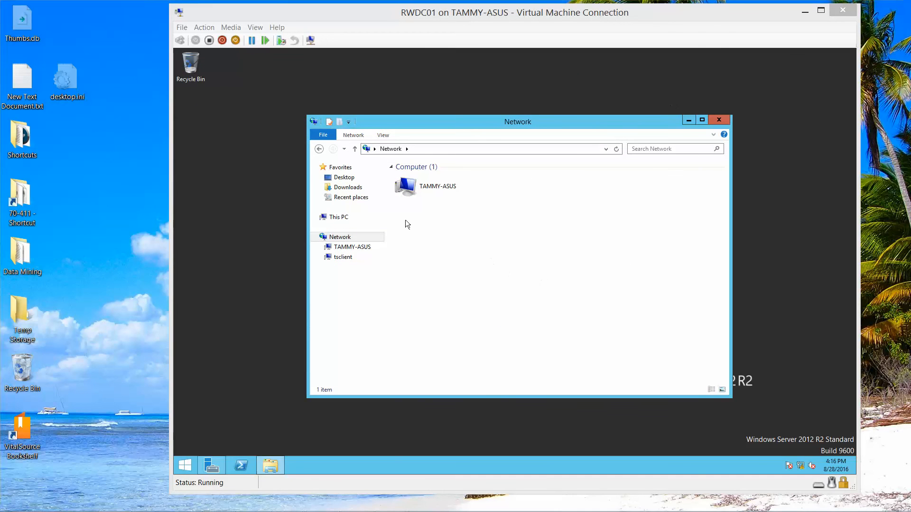
# - Paste the copied folders into RWDC01's C:\Software folder
pyautogui.click(339, 219)
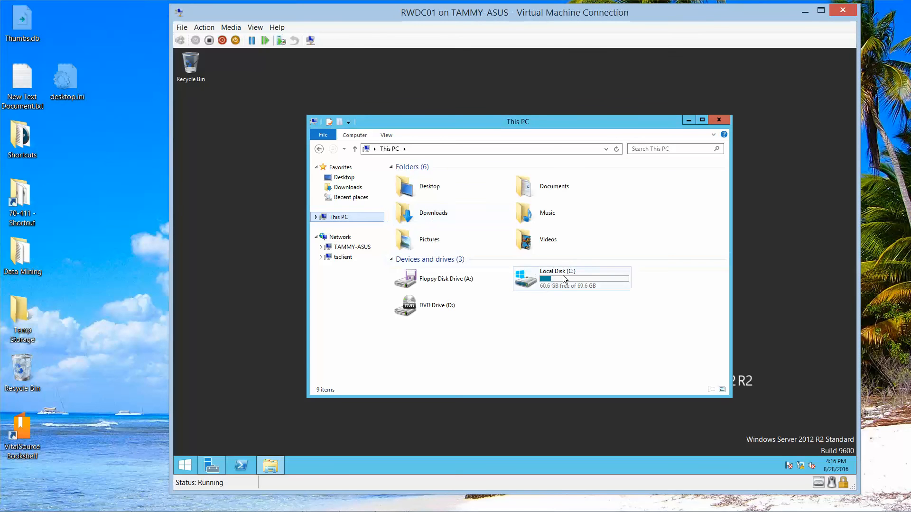
pyautogui.doubleClick(585, 276)
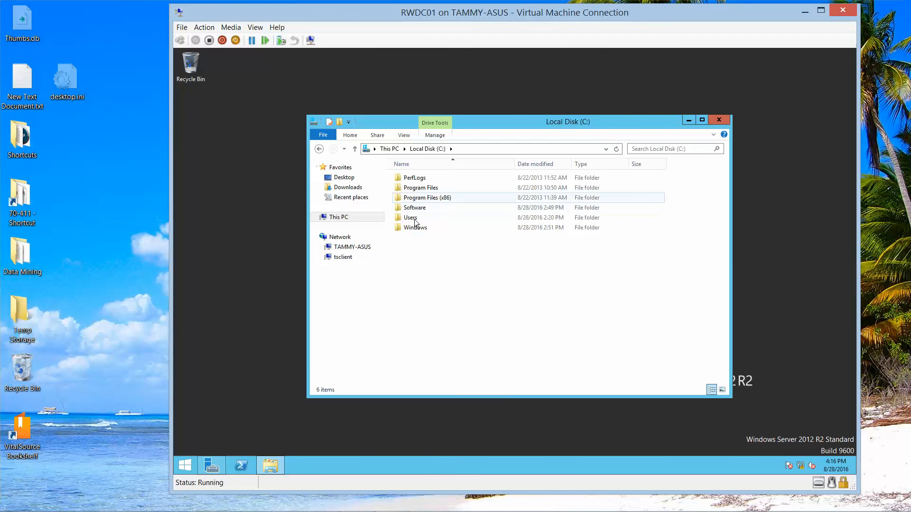
pyautogui.doubleClick(413, 208)
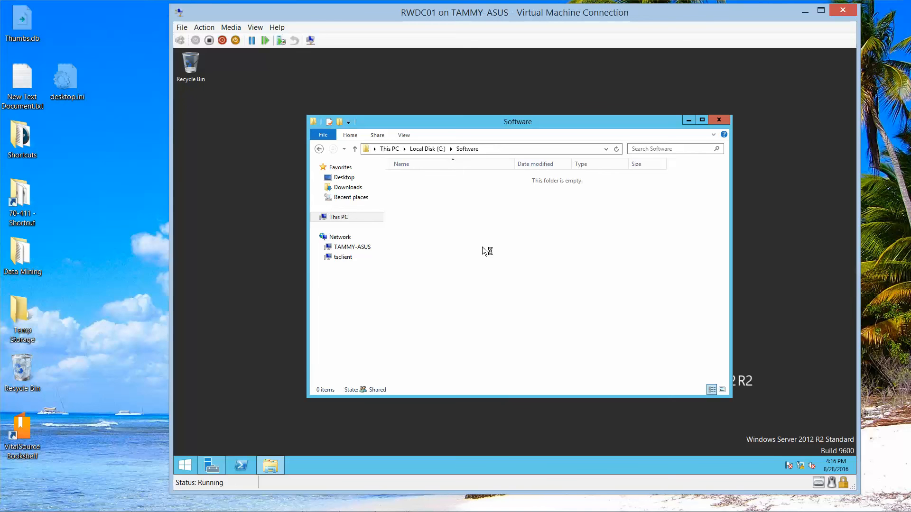
pyautogui.hotkey('ctrl', 'v')
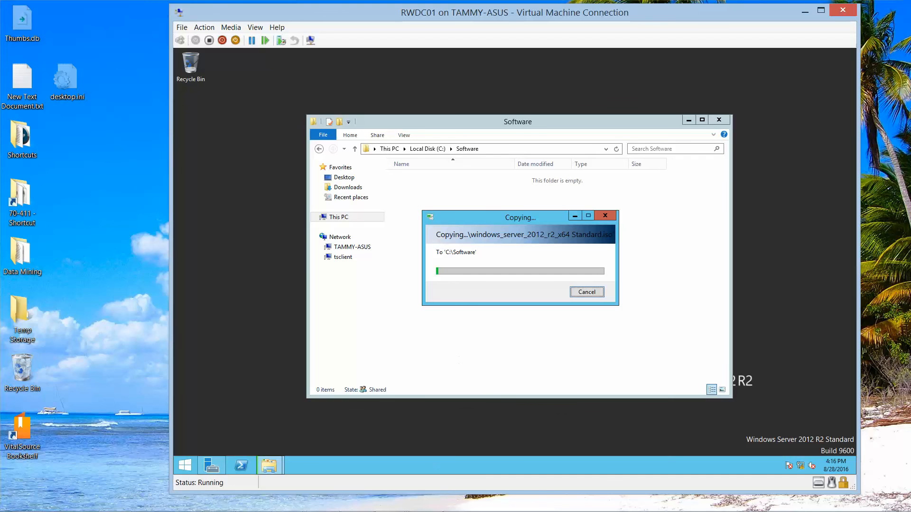
pyautogui.moveTo(417, 502)
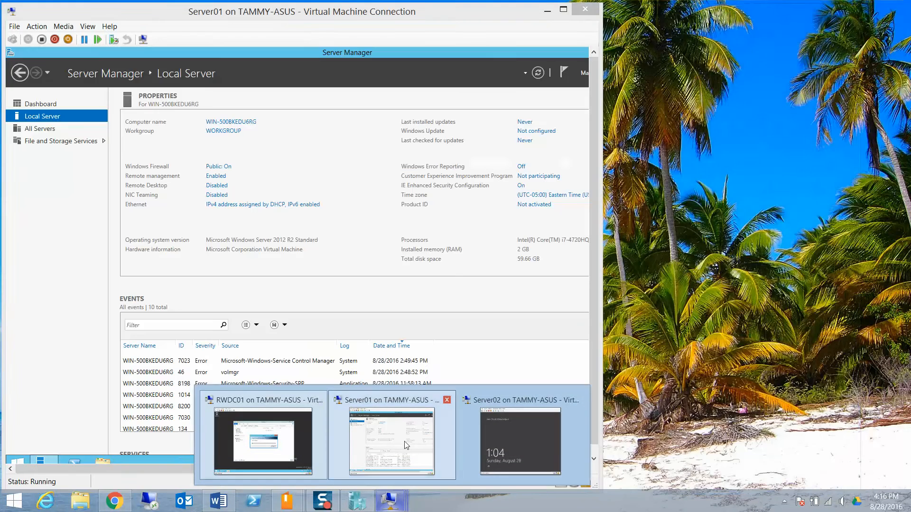
# - Rename the computer to Server01 and set it to join the contoso.com domain
pyautogui.click(400, 462)
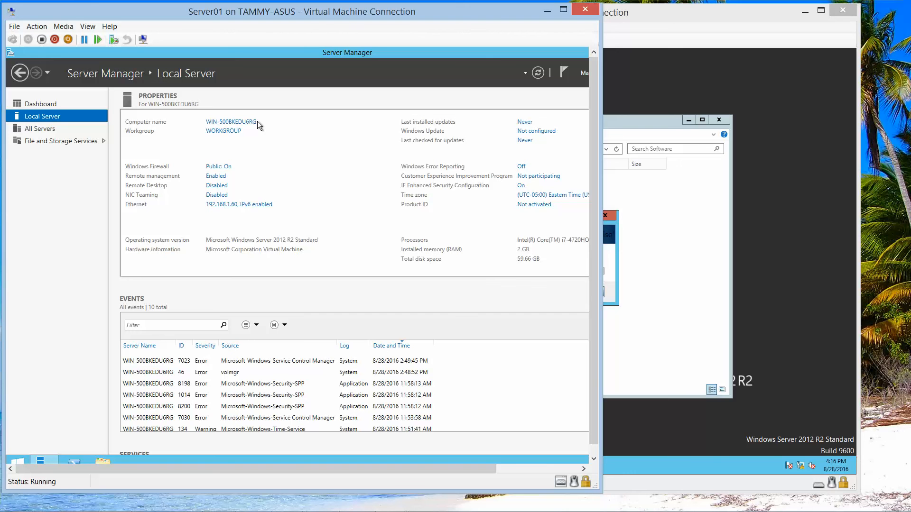
pyautogui.click(233, 122)
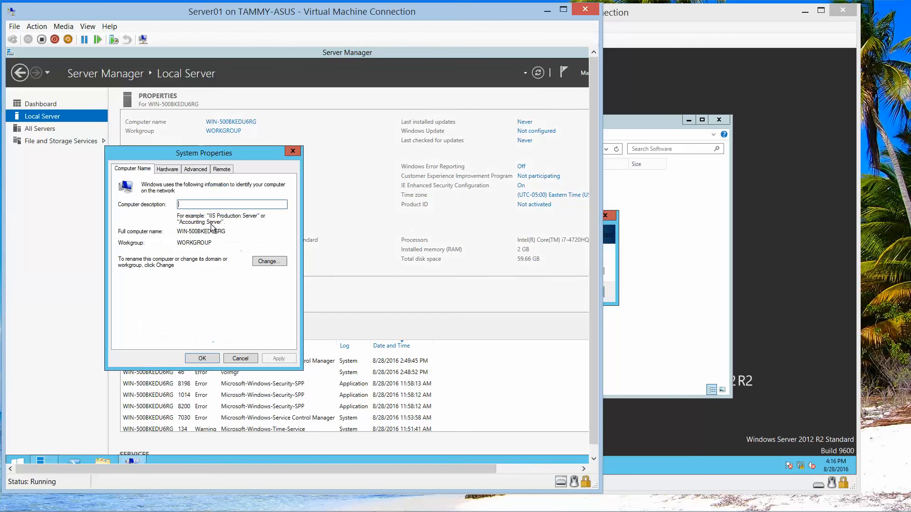
pyautogui.click(271, 261)
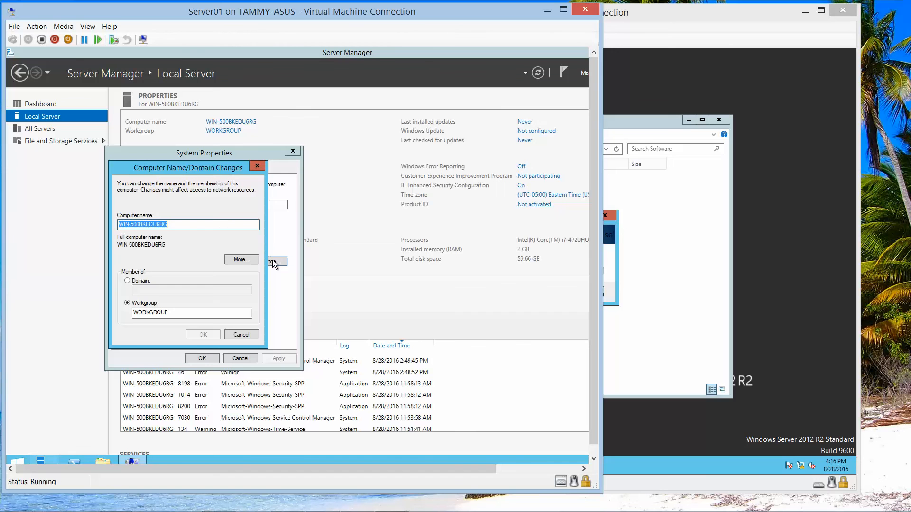
pyautogui.write('Server01')
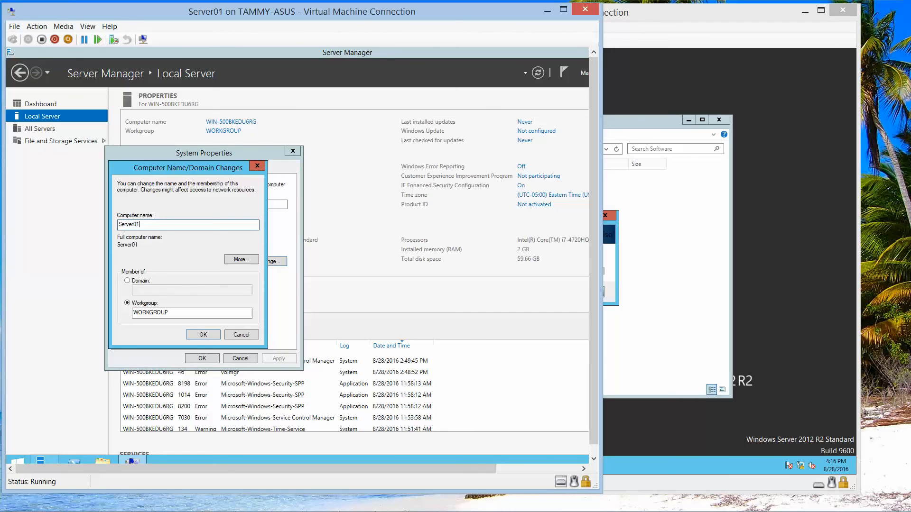
pyautogui.click(135, 282)
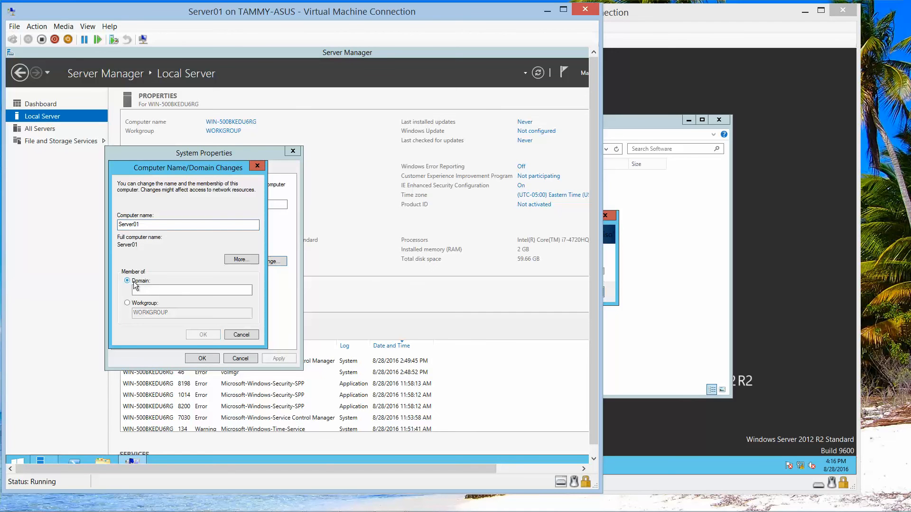
pyautogui.click(136, 290)
pyautogui.write('cont')
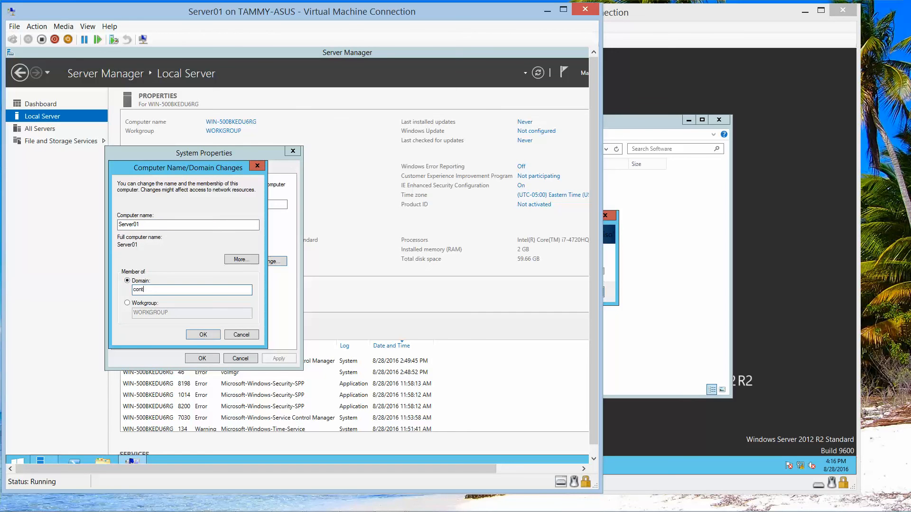
pyautogui.write('oso.com')
pyautogui.click(203, 334)
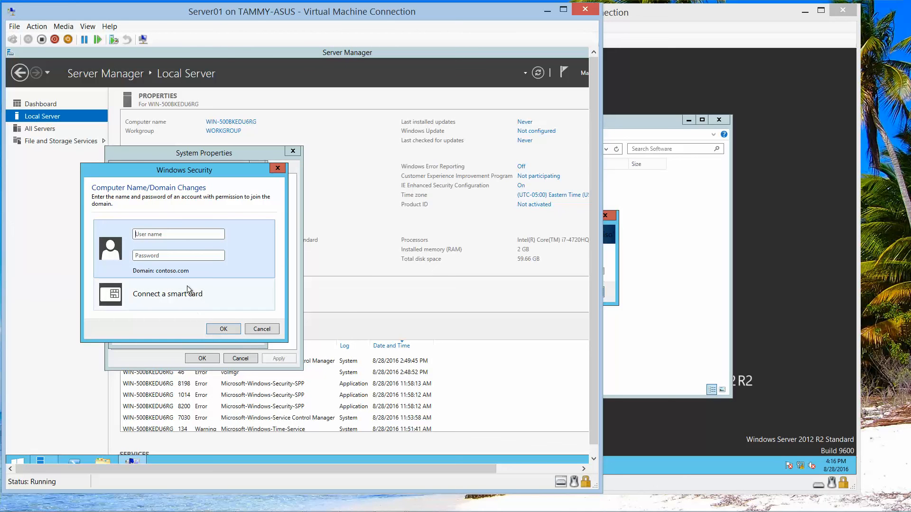
# - Authenticate with the domain administrator's password and acknowledge the welcome and restart notices
pyautogui.write('AdministratorPa$$w0rd')
pyautogui.click(232, 329)
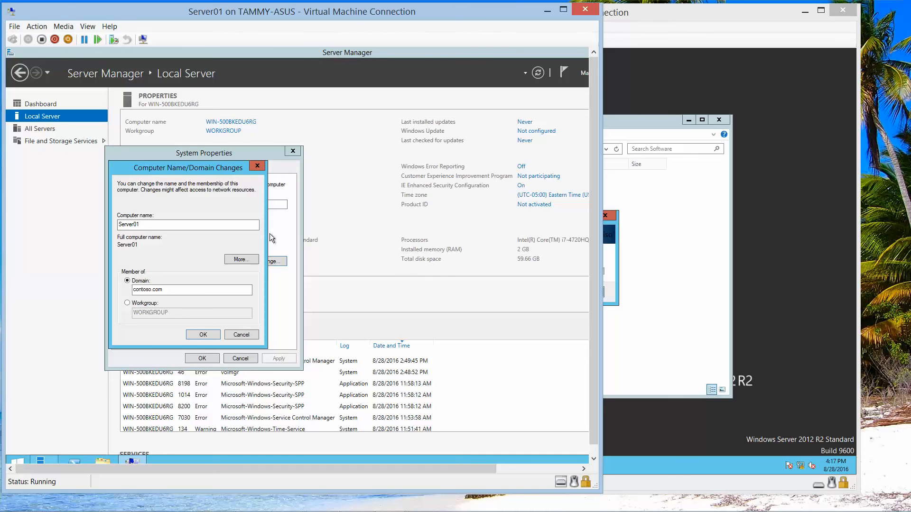
pyautogui.click(203, 334)
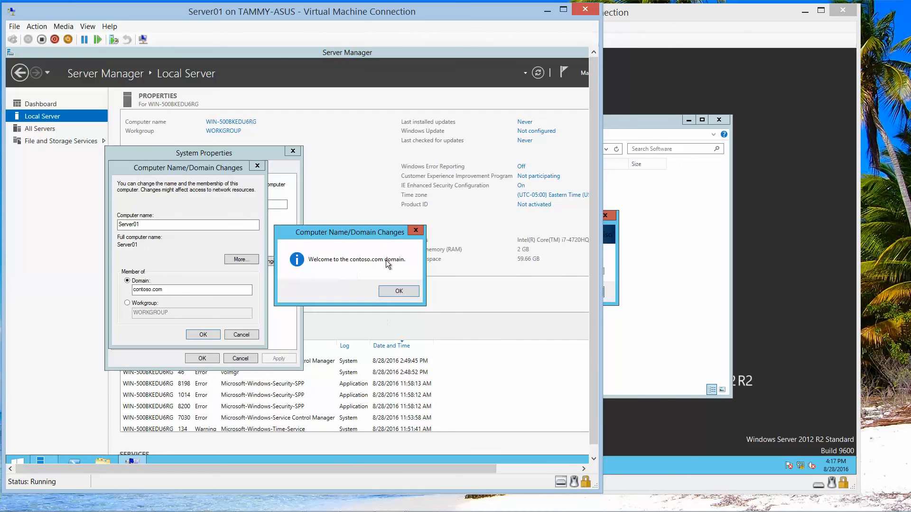
pyautogui.click(399, 292)
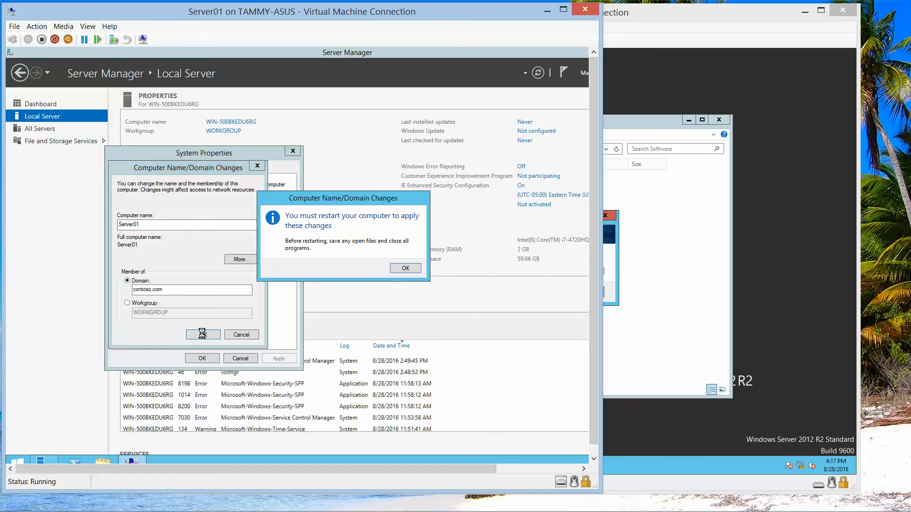
pyautogui.click(393, 268)
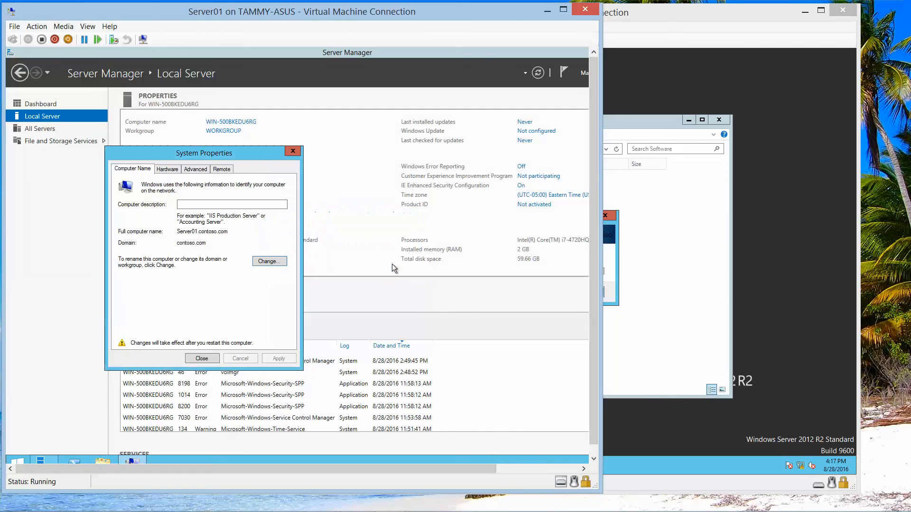
# - Postpone Server01's restart and close Server Manager
pyautogui.click(210, 361)
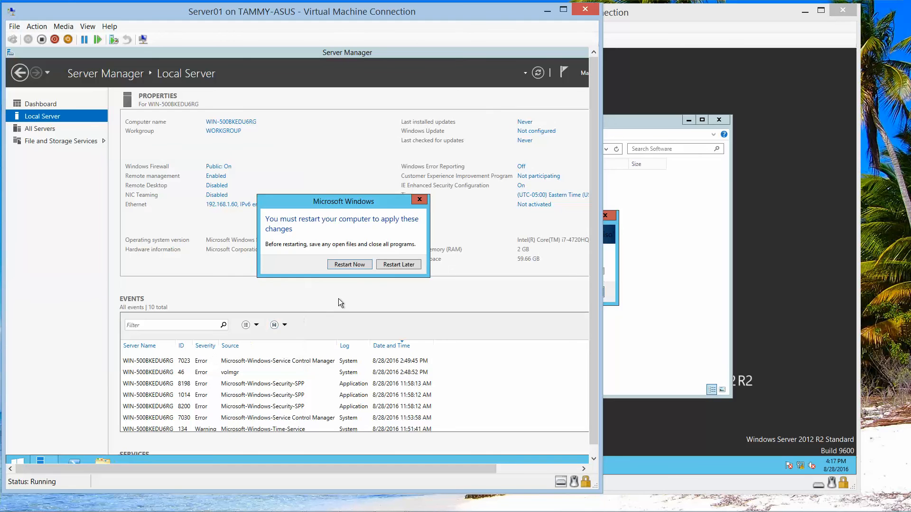
pyautogui.click(400, 265)
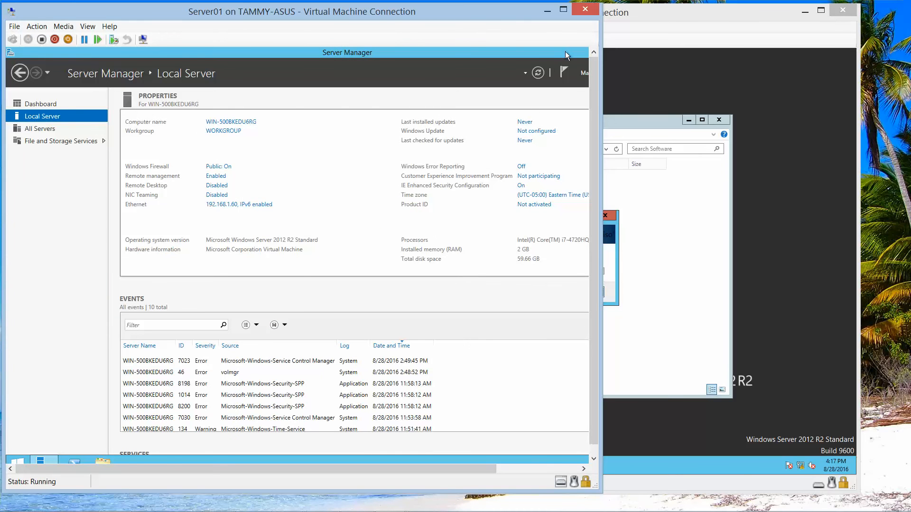
pyautogui.moveTo(565, 51); pyautogui.dragTo(418, 72)
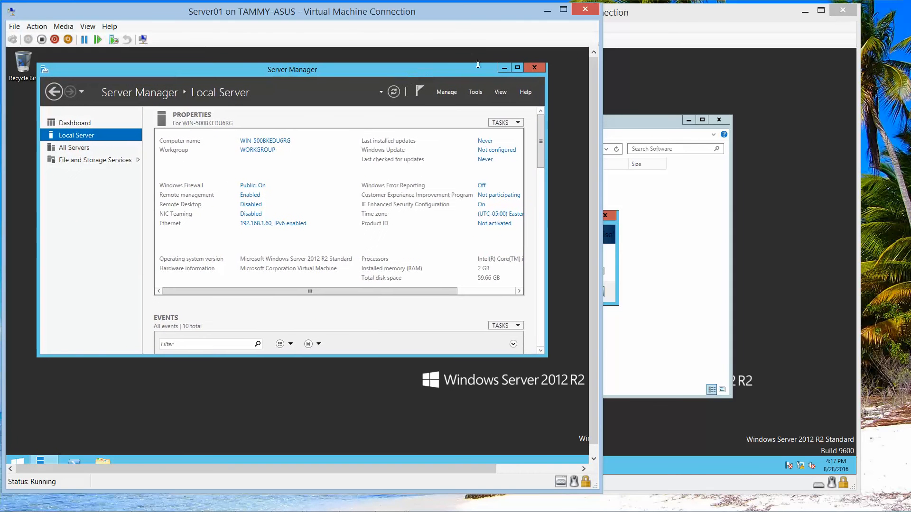
pyautogui.click(532, 67)
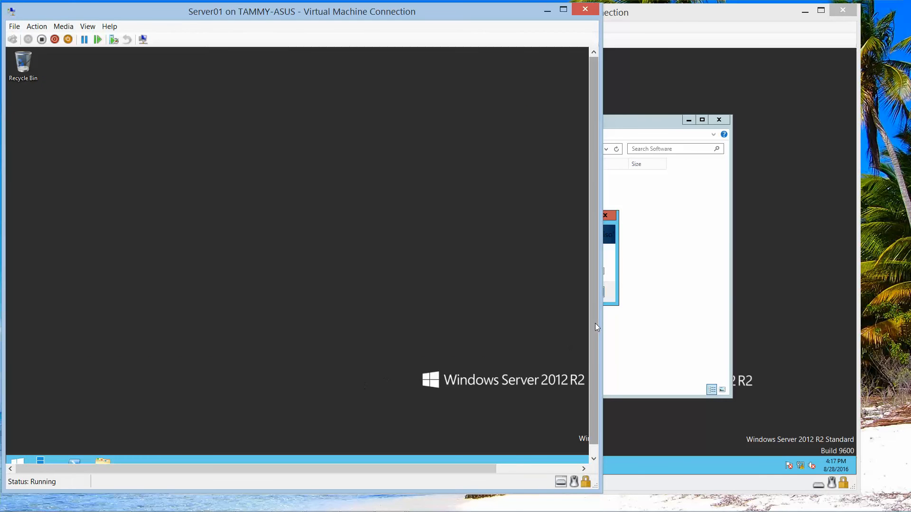
# - Shut down Server01 from the Start menu, confirming the Other (Unplanned) reason
pyautogui.moveTo(593, 326); pyautogui.dragTo(592, 395)
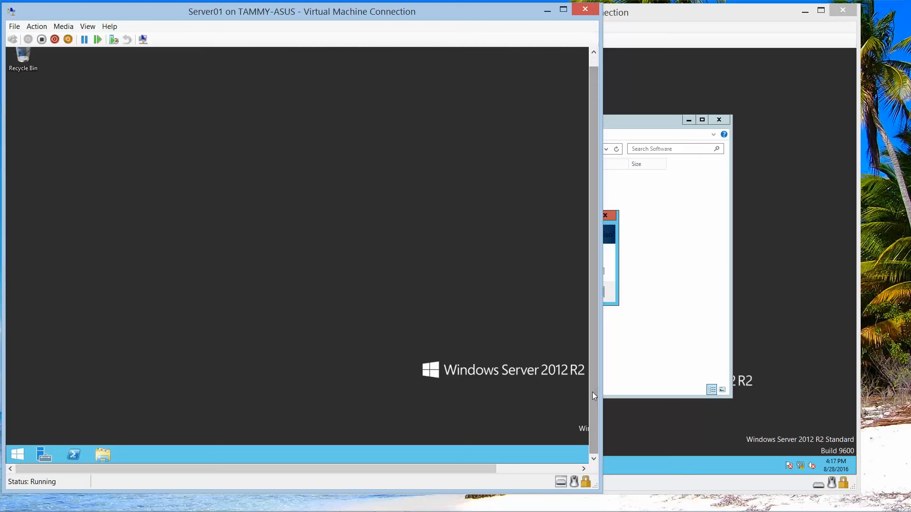
pyautogui.rightClick(18, 454)
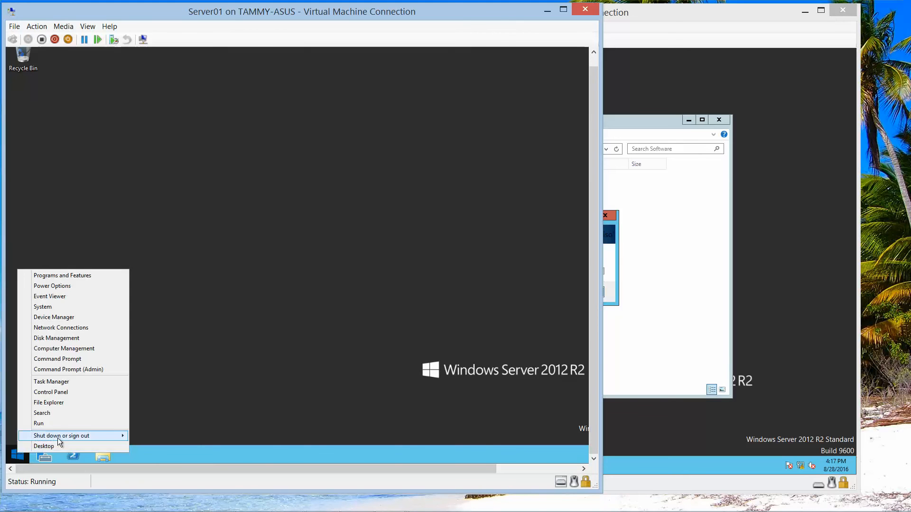
pyautogui.moveTo(63, 435)
pyautogui.click(166, 428)
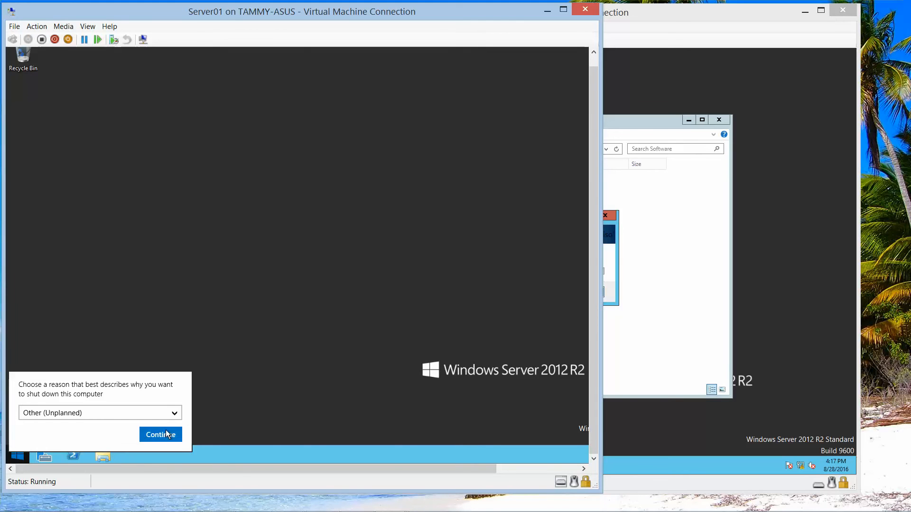
pyautogui.click(167, 432)
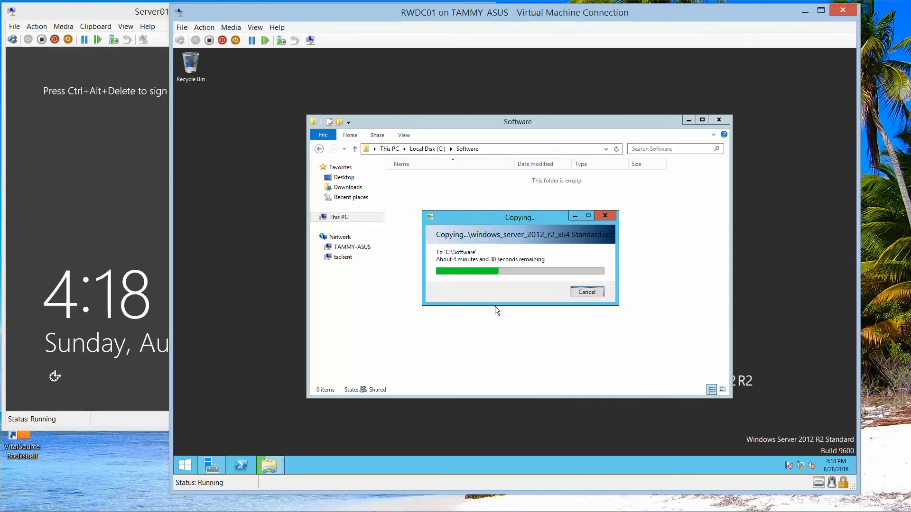
# - Sign in to Server02 as Administrator via Ctrl+Alt+Delete and the account password
pyautogui.moveTo(396, 507)
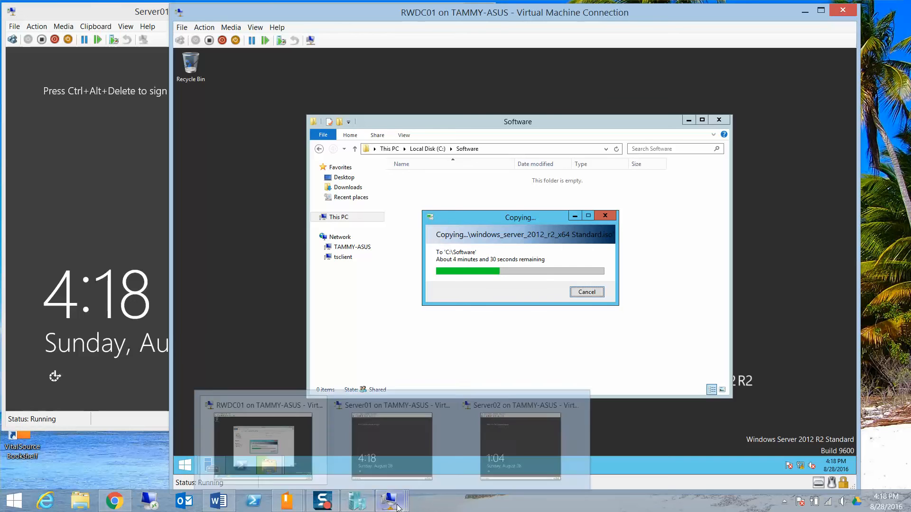
pyautogui.click(517, 441)
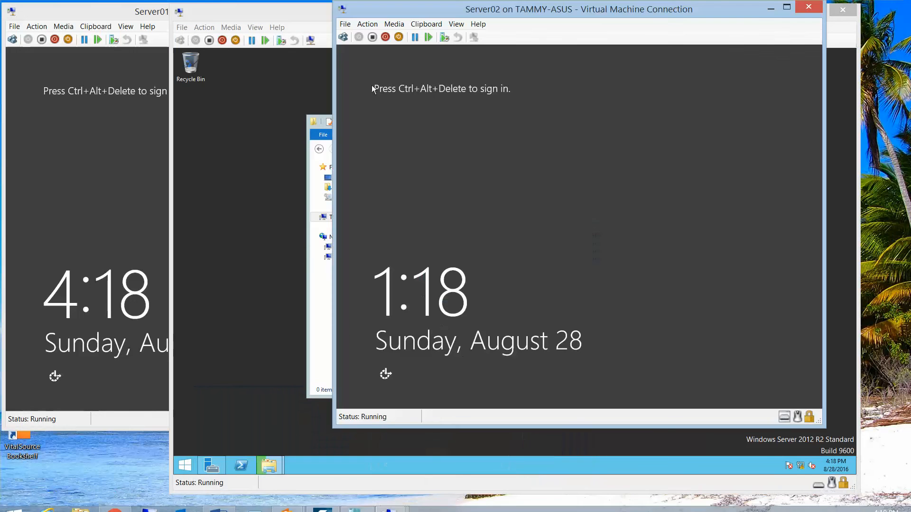
pyautogui.click(343, 37)
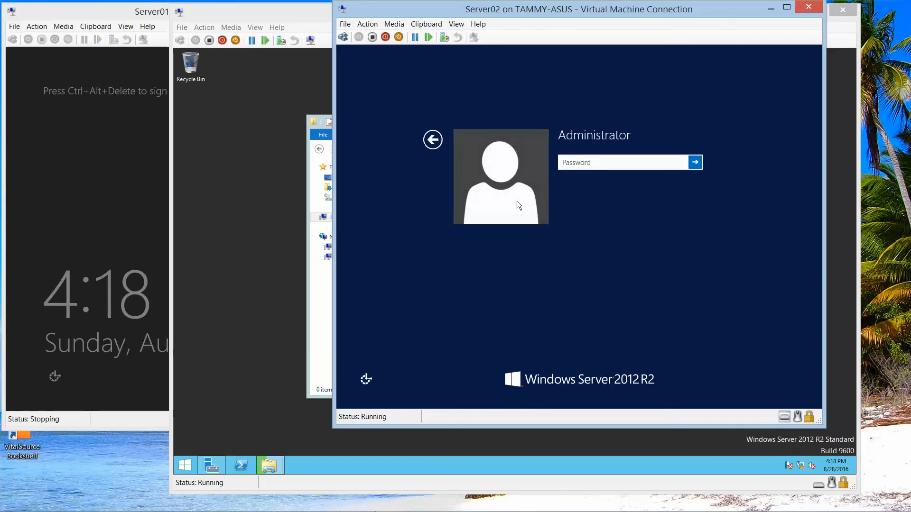
pyautogui.write('Pa$$w0r')
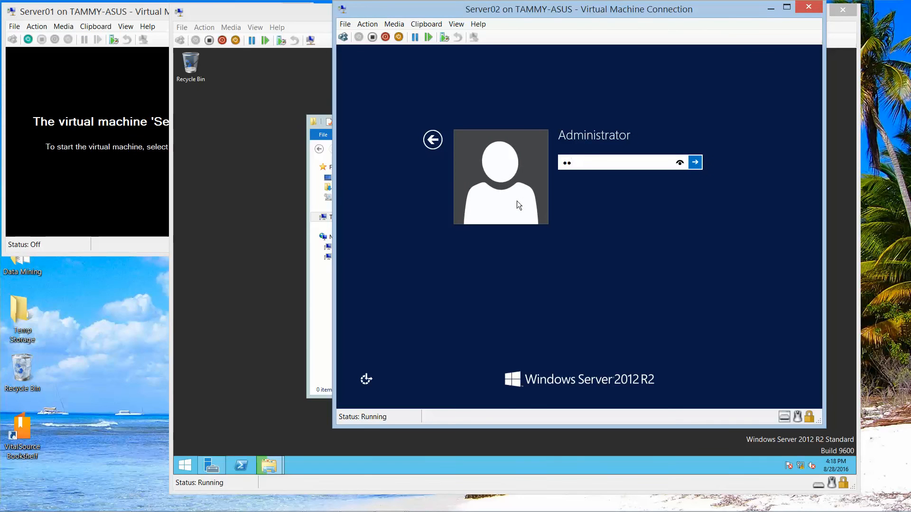
pyautogui.write('d')
pyautogui.press('Return')
pyautogui.moveTo(713, 510)
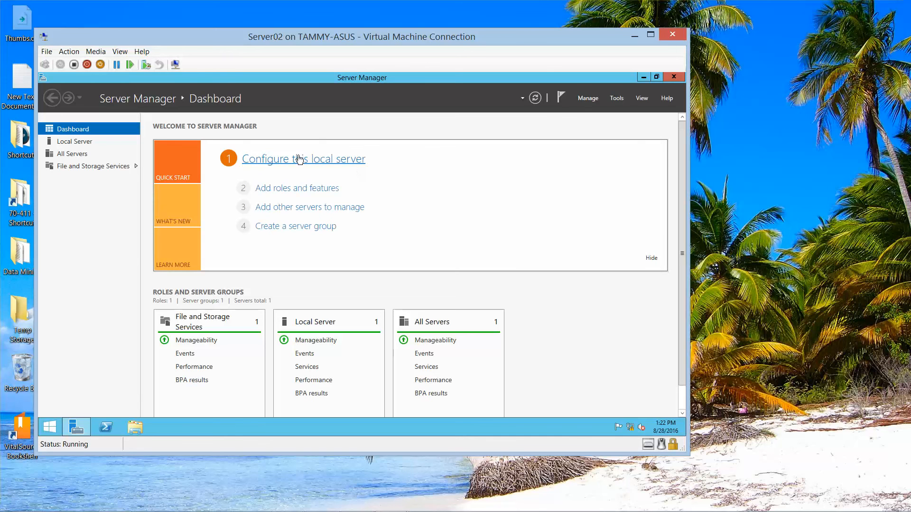
# - Change Server02's time zone in Local Server settings to (UTC-05:00) Eastern Time (US & Canada)
pyautogui.click(77, 142)
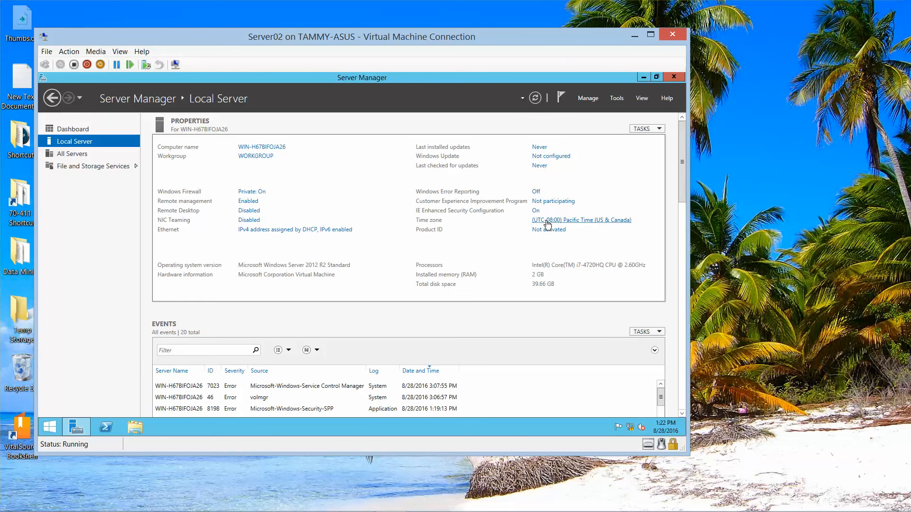
pyautogui.click(548, 221)
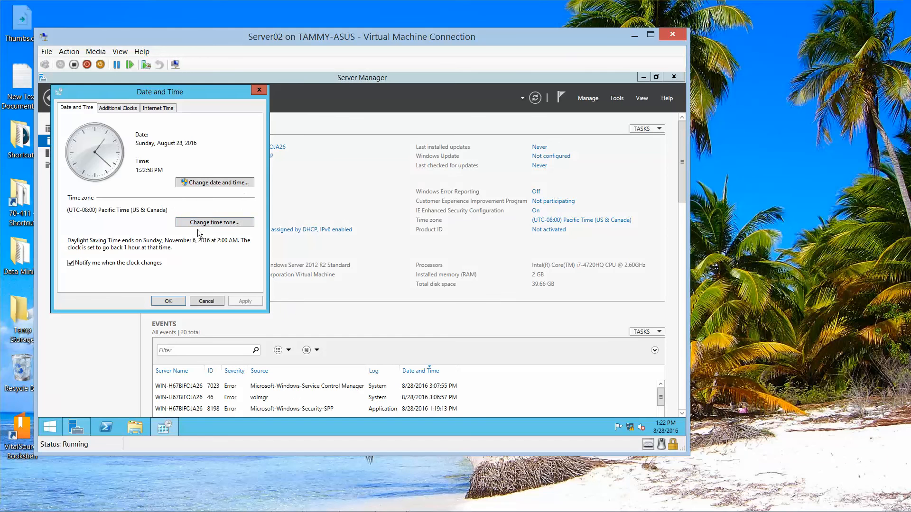
pyautogui.click(188, 221)
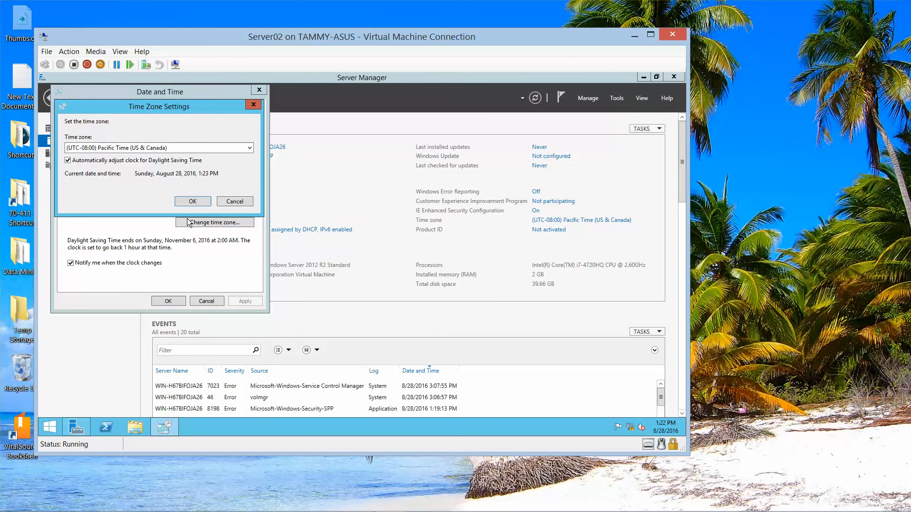
pyautogui.click(249, 147)
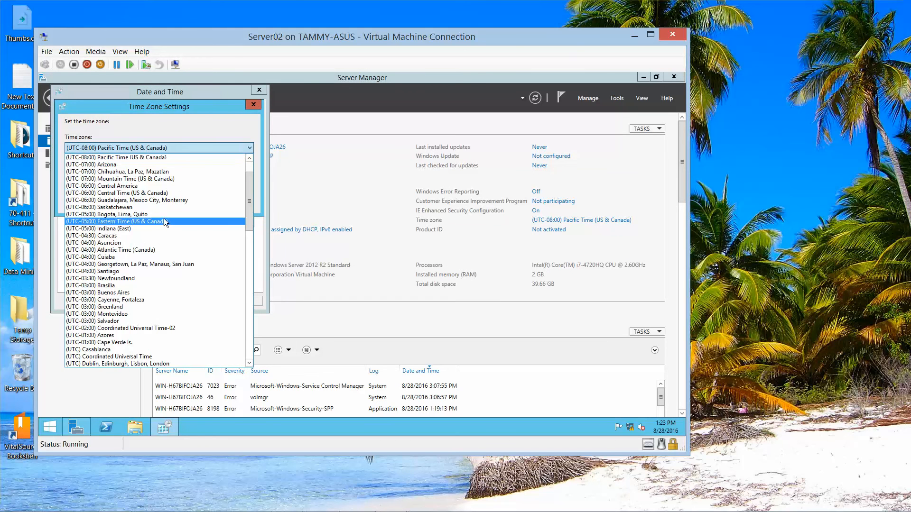
pyautogui.click(182, 221)
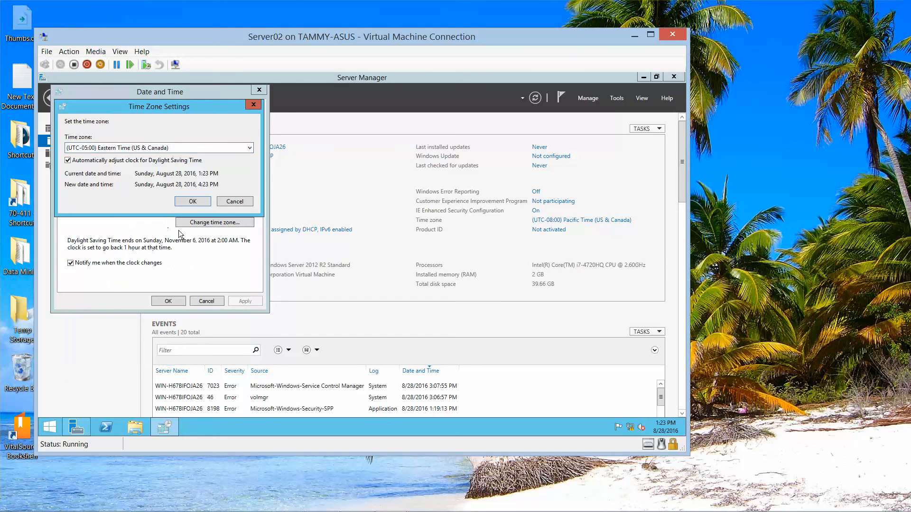
pyautogui.click(194, 203)
pyautogui.click(172, 300)
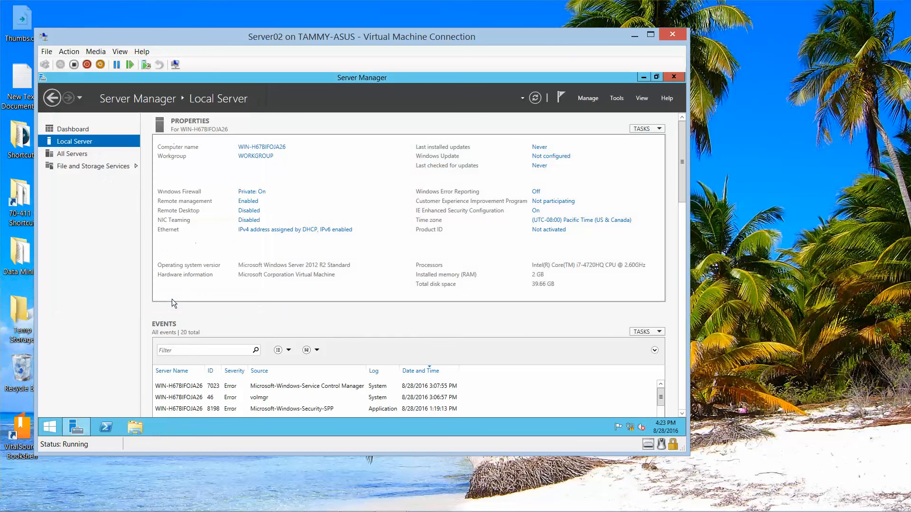
# - Open the TCP/IPv4 properties of Server02's Ethernet adapter
pyautogui.click(272, 231)
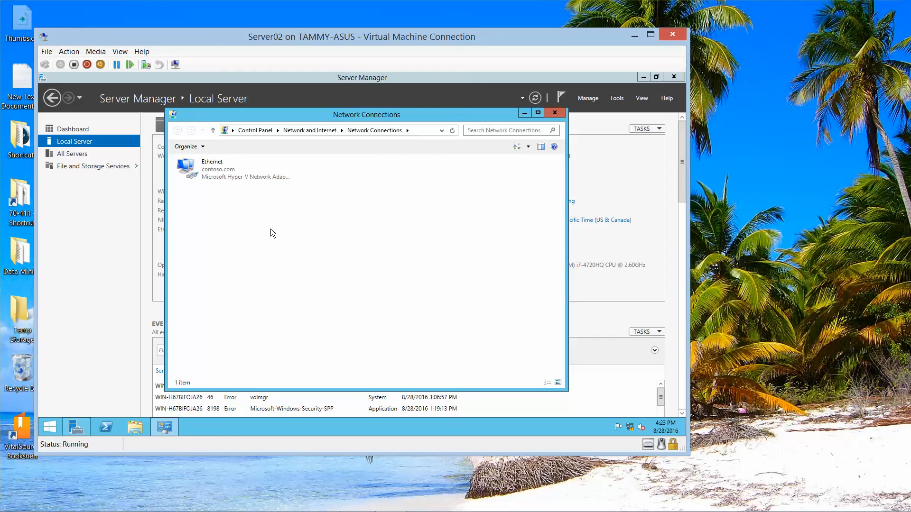
pyautogui.doubleClick(221, 175)
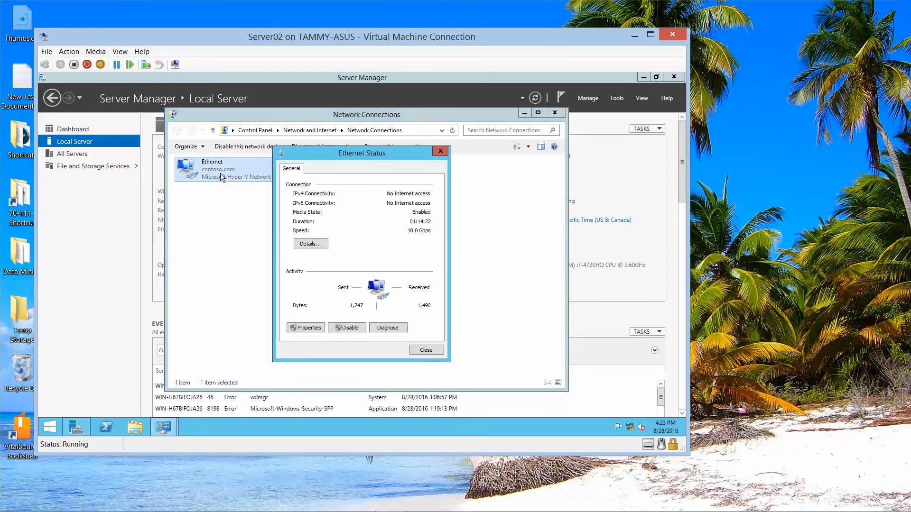
pyautogui.click(315, 327)
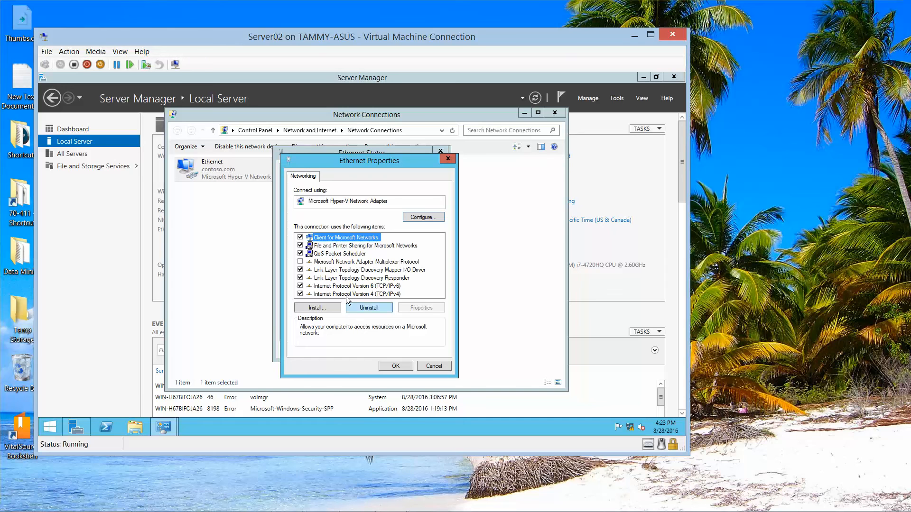
pyautogui.click(346, 294)
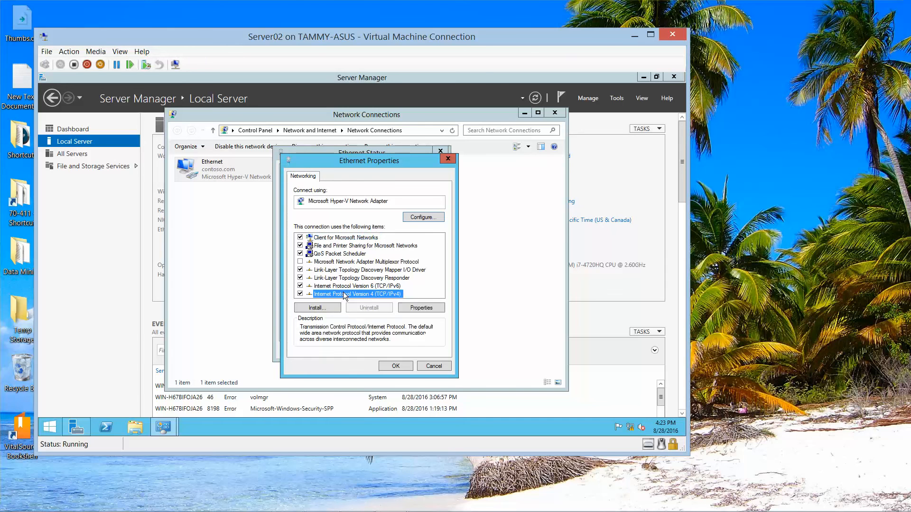
pyautogui.click(407, 310)
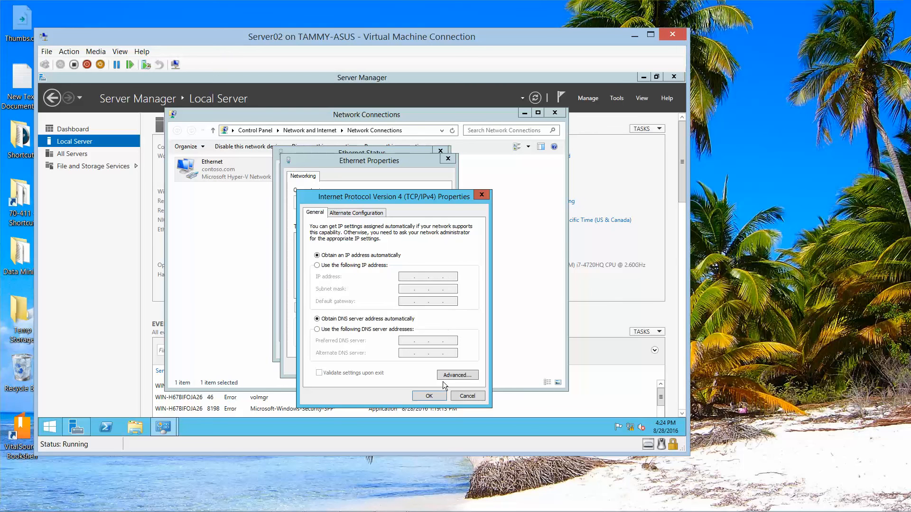
pyautogui.click(467, 396)
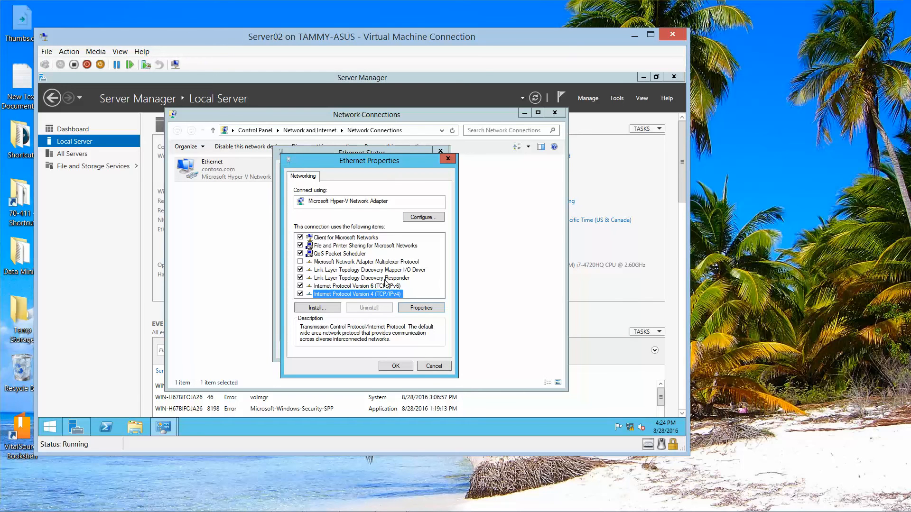
pyautogui.click(420, 309)
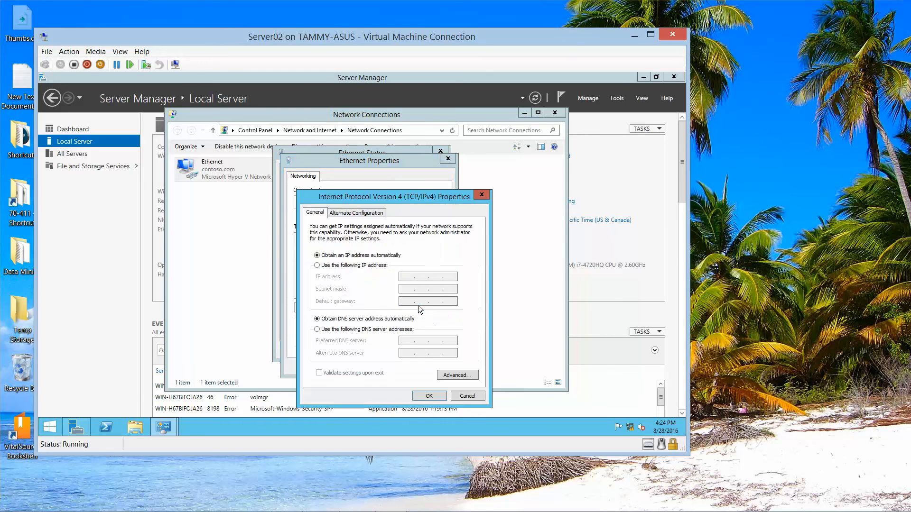
# - Assign static IP 192.168.1.70, mask 255.255.255.0 and preferred DNS 192.168.1.50
pyautogui.click(319, 266)
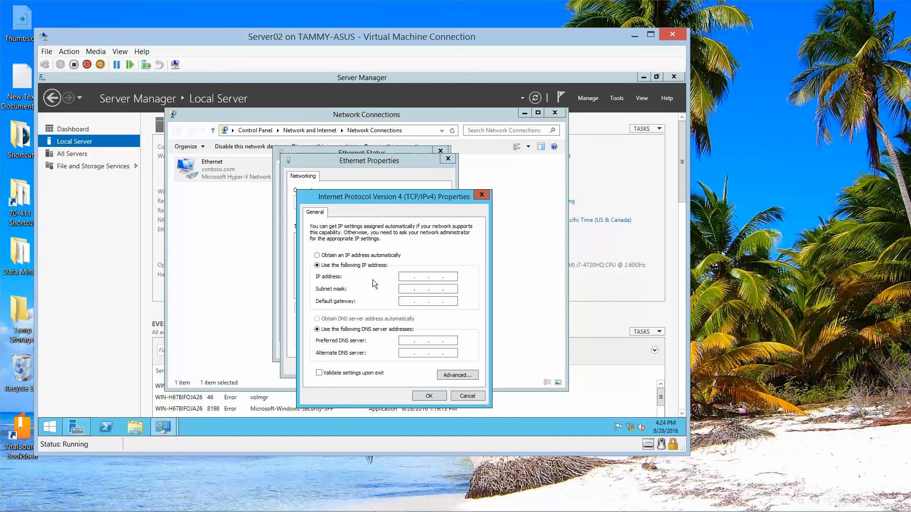
pyautogui.click(408, 277)
pyautogui.write('192 . 168 . 1 . 70')
pyautogui.press('Tab')
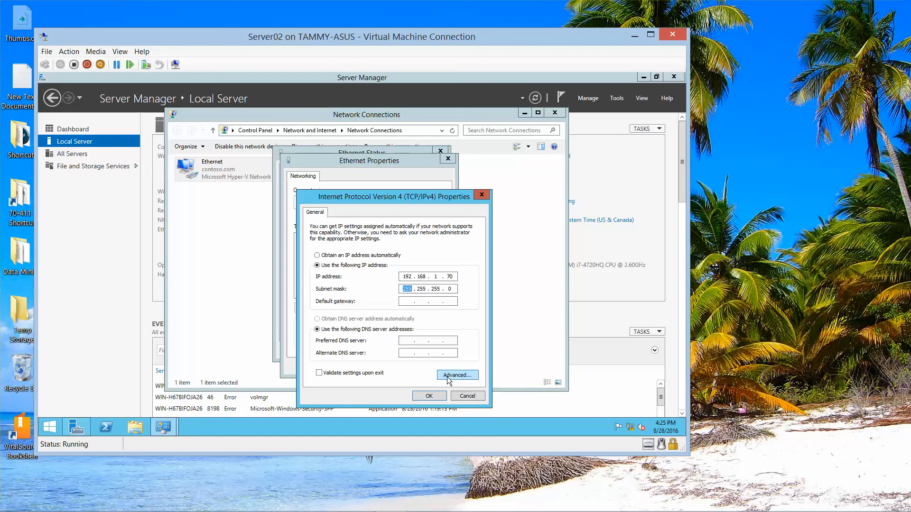
pyautogui.click(407, 343)
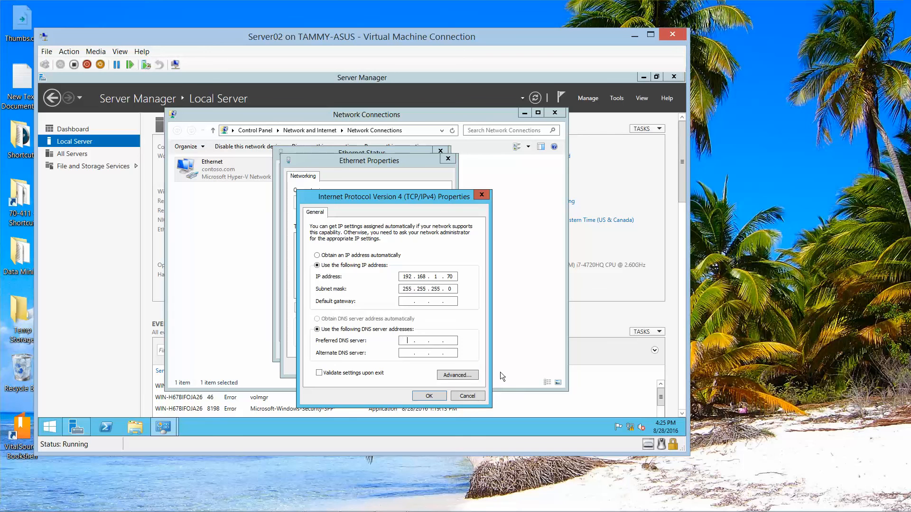
pyautogui.write('192 . 168 . 1 . 50')
pyautogui.click(429, 396)
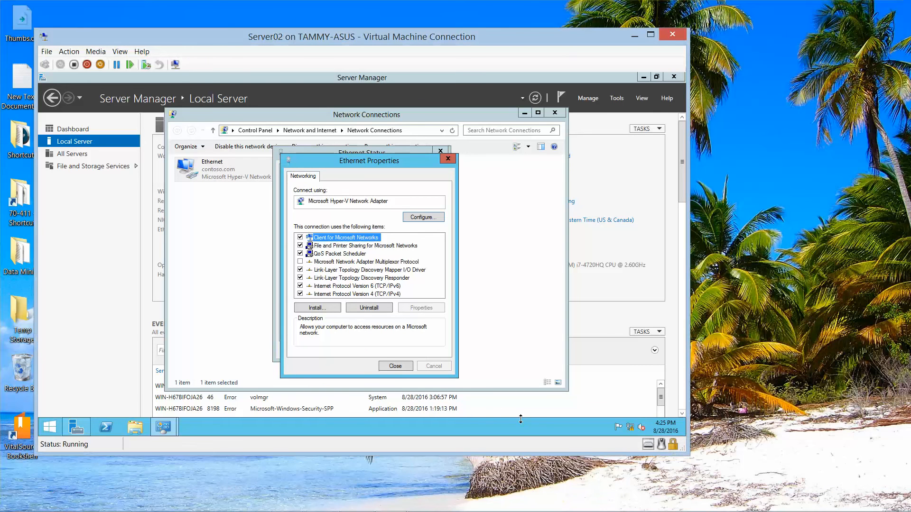
pyautogui.click(392, 366)
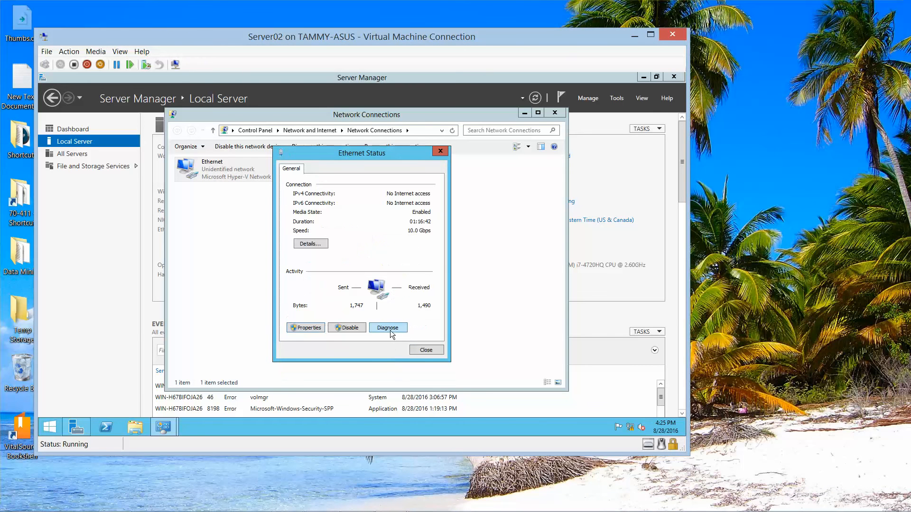
pyautogui.click(423, 350)
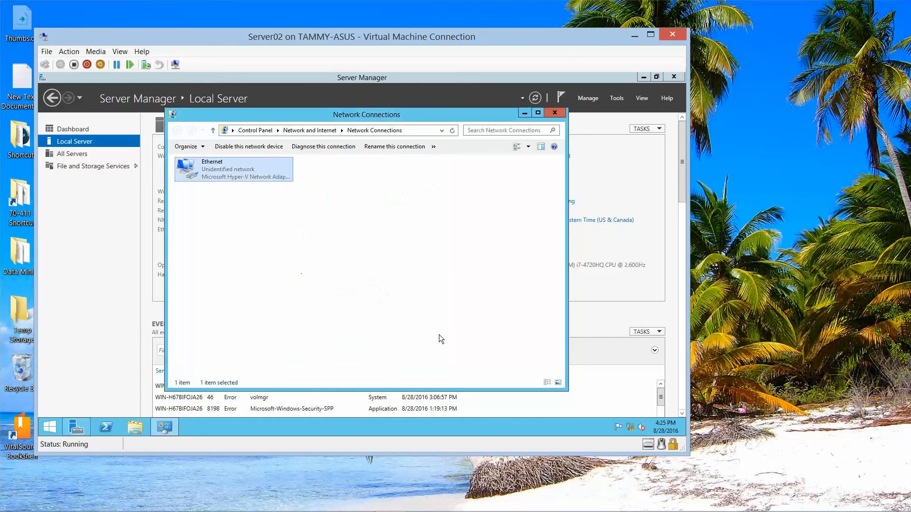
pyautogui.click(554, 112)
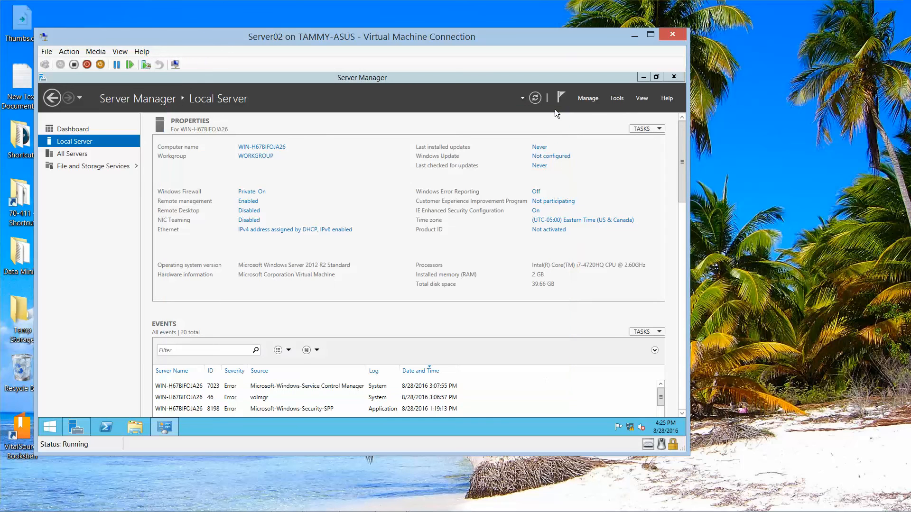
# - Rename the computer to Server02, join Contoso.com using the domain admin password, and restart now
pyautogui.click(276, 147)
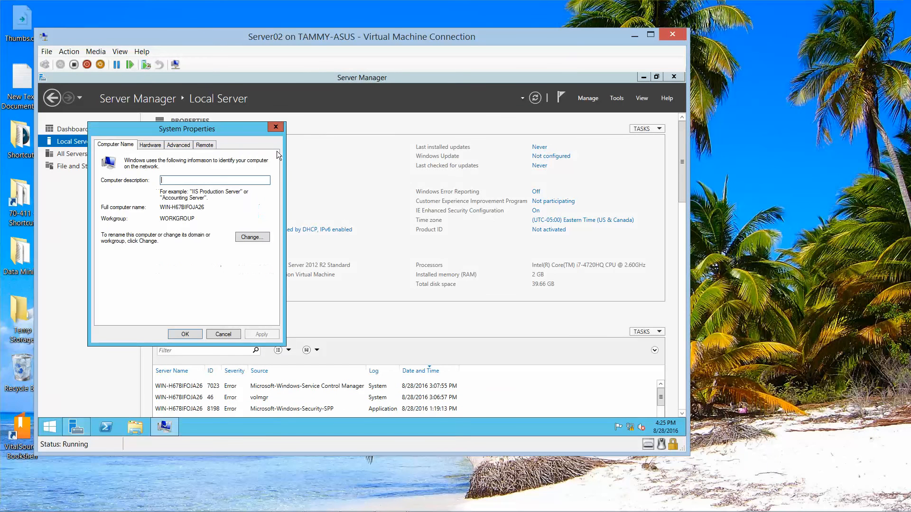
pyautogui.click(252, 238)
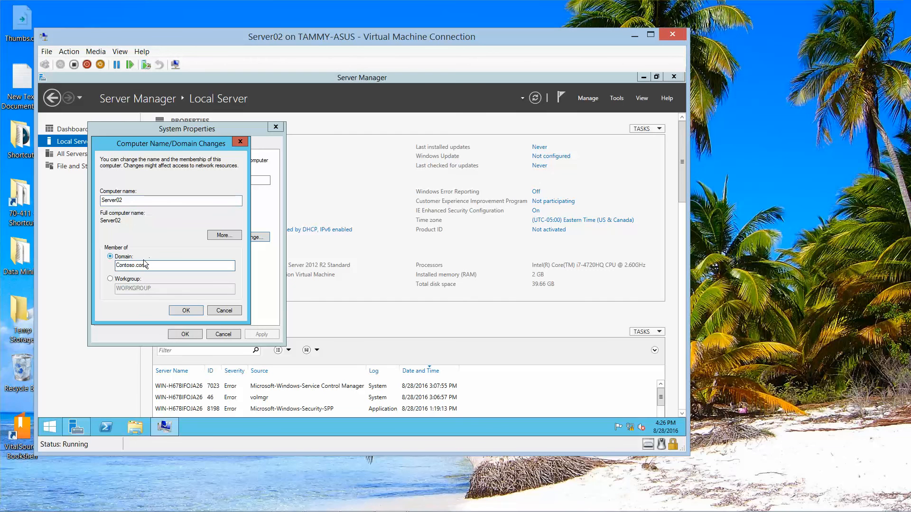
pyautogui.click(186, 309)
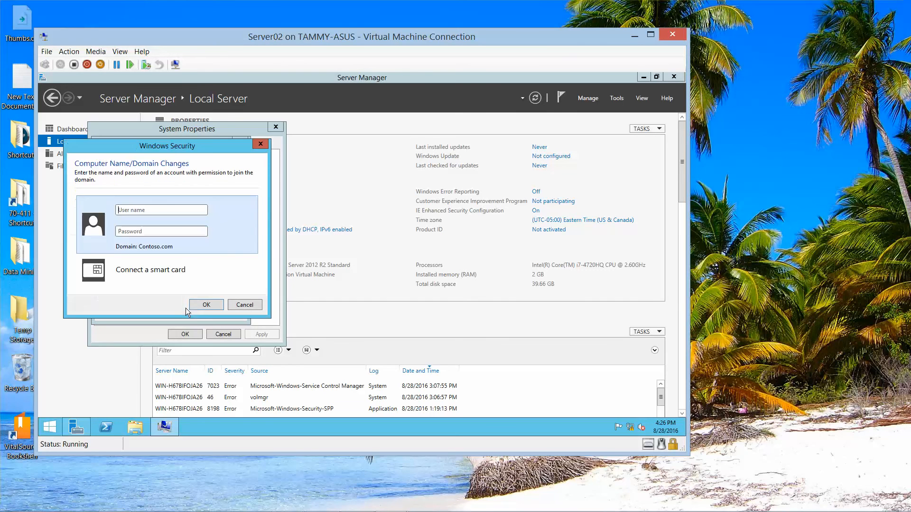
pyautogui.write('Administrator')
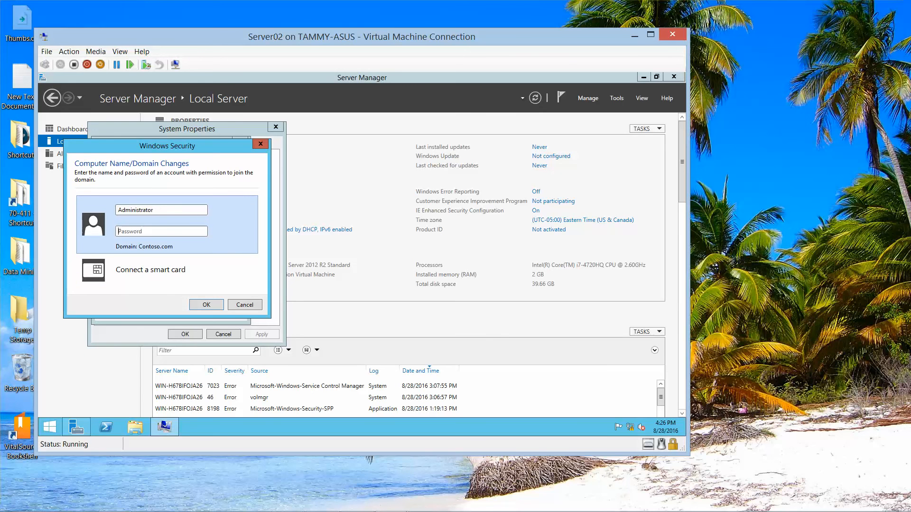
pyautogui.write('Pa$$w0rd')
pyautogui.press('Return')
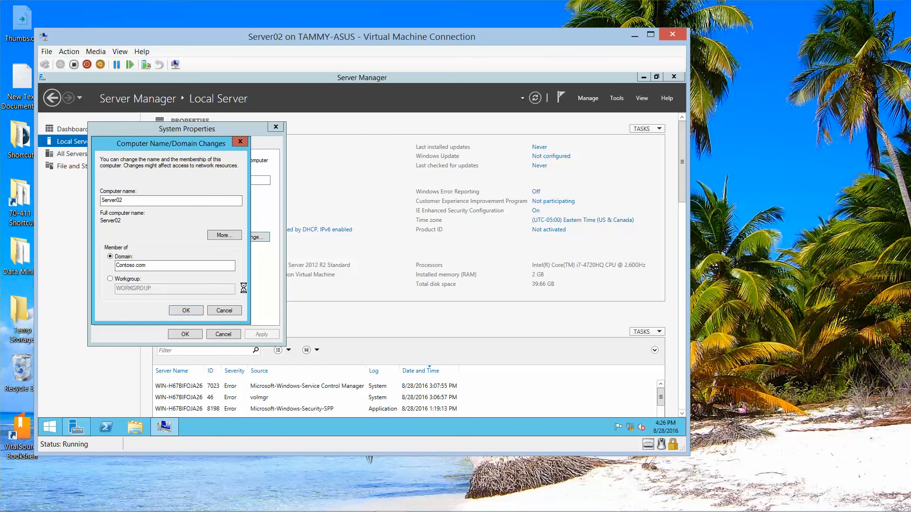
pyautogui.moveTo(296, 510)
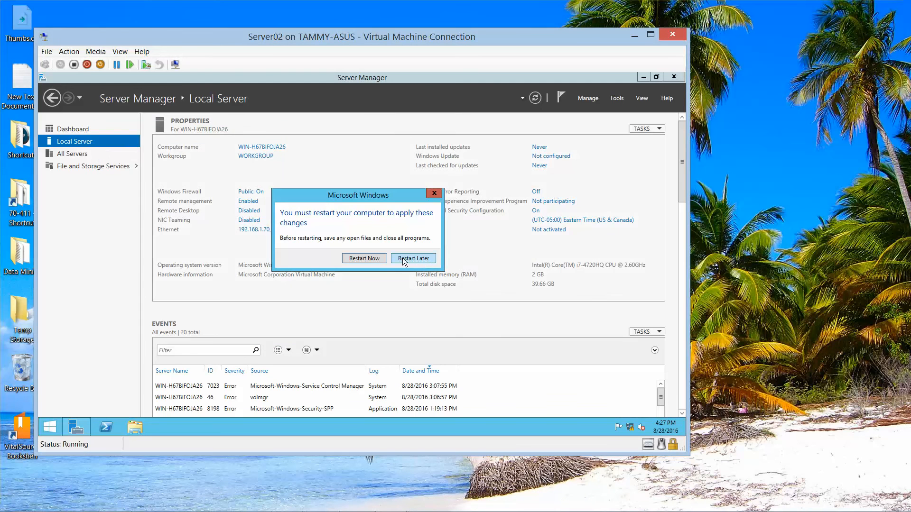
pyautogui.click(364, 259)
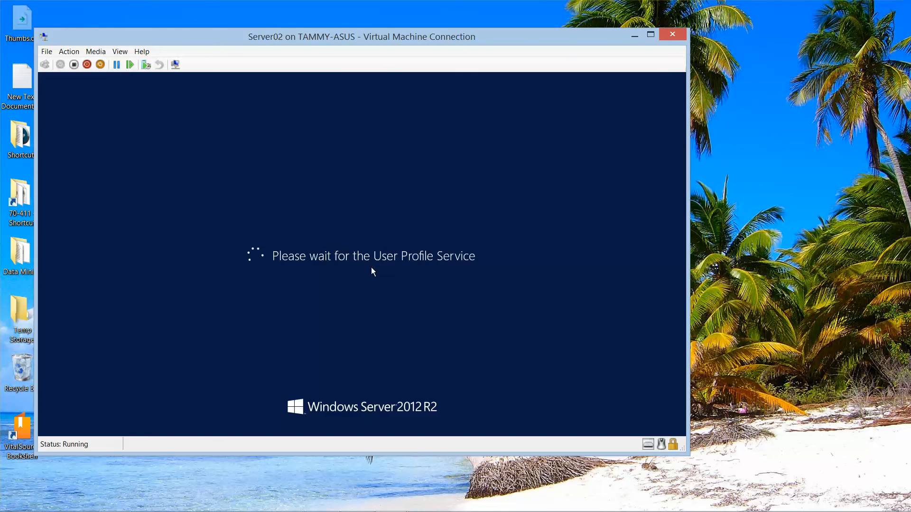
# - Sign in as Other user with the contoso domain administrator account and its password
pyautogui.moveTo(540, 511)
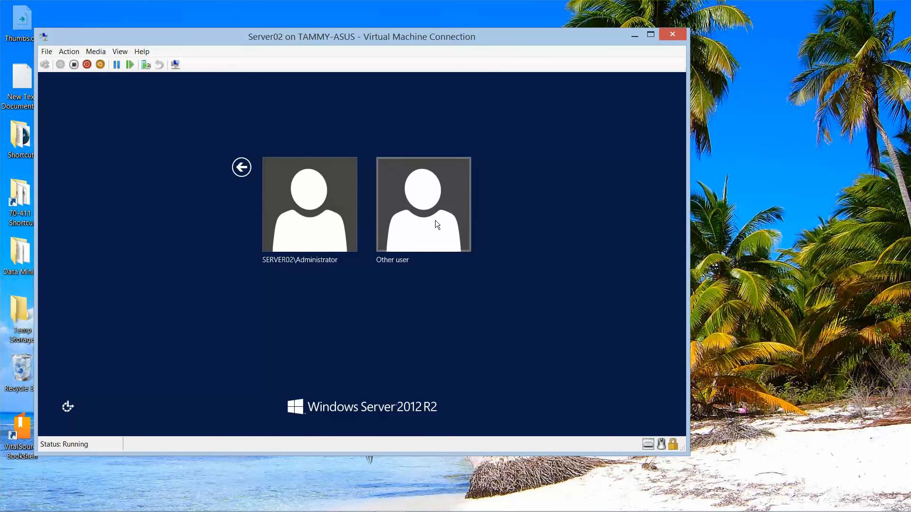
pyautogui.click(435, 220)
pyautogui.write('ad')
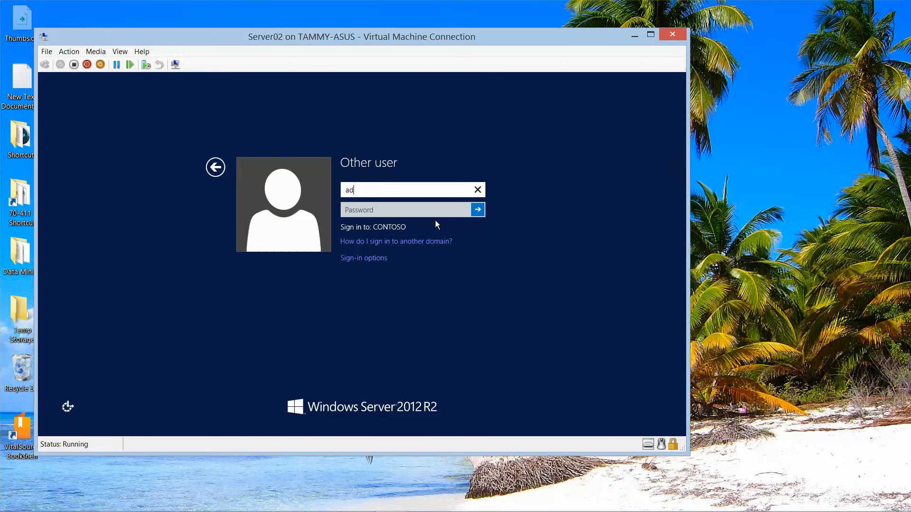
pyautogui.press('BackSpace')
pyautogui.press('BackSpace')
pyautogui.write('contoso\\admini')
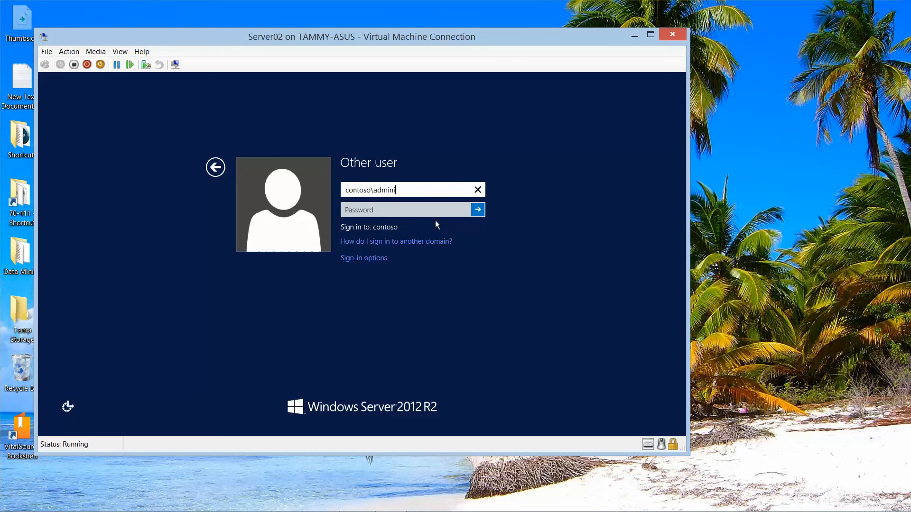
pyautogui.write('strator')
pyautogui.press('Tab')
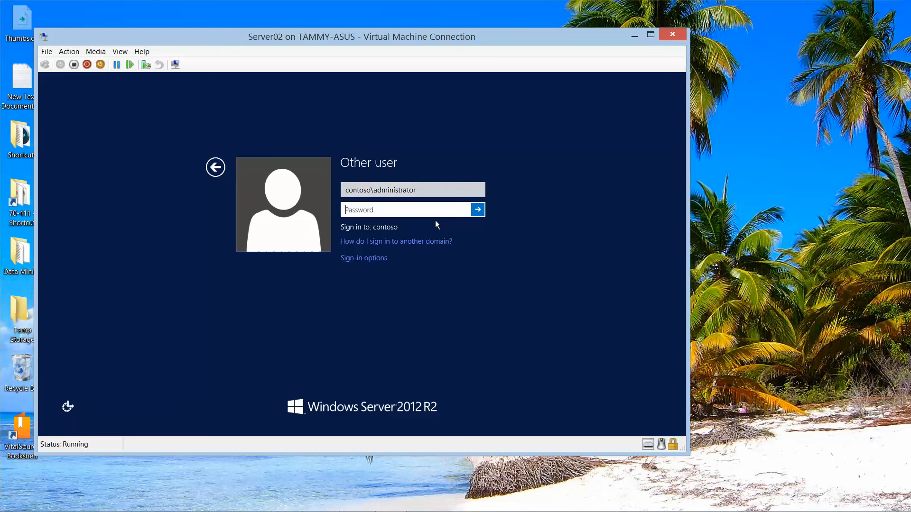
pyautogui.write('Pa$$w0rd')
pyautogui.click(462, 211)
pyautogui.click(479, 215)
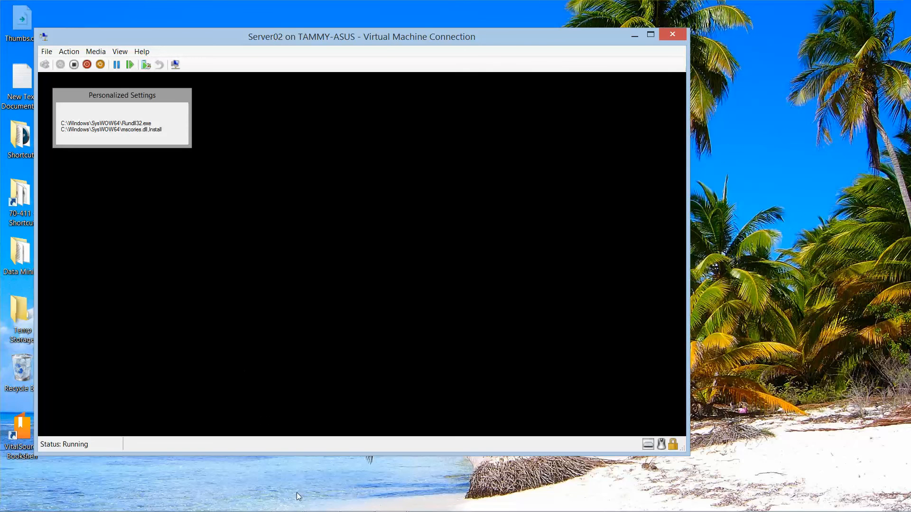
pyautogui.moveTo(299, 510)
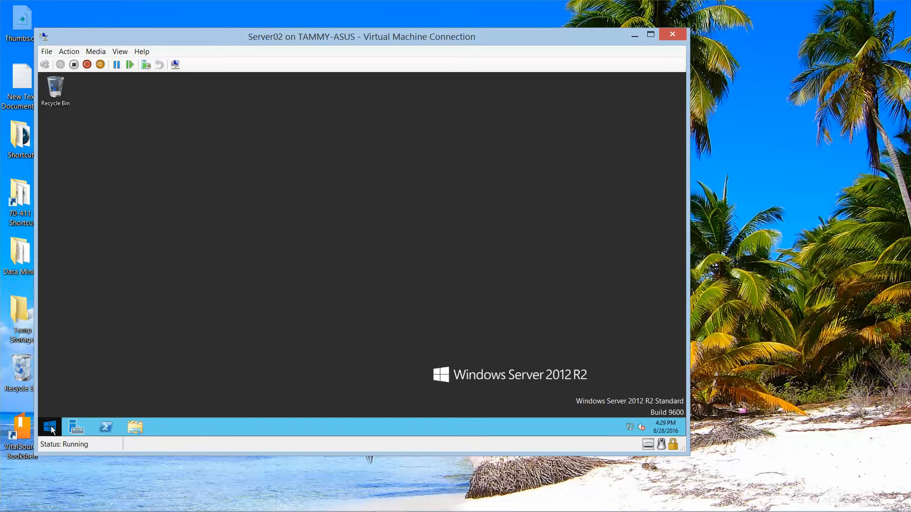
# - Shut down Server02 from the Start button's context menu, keeping the default reason
pyautogui.rightClick(52, 430)
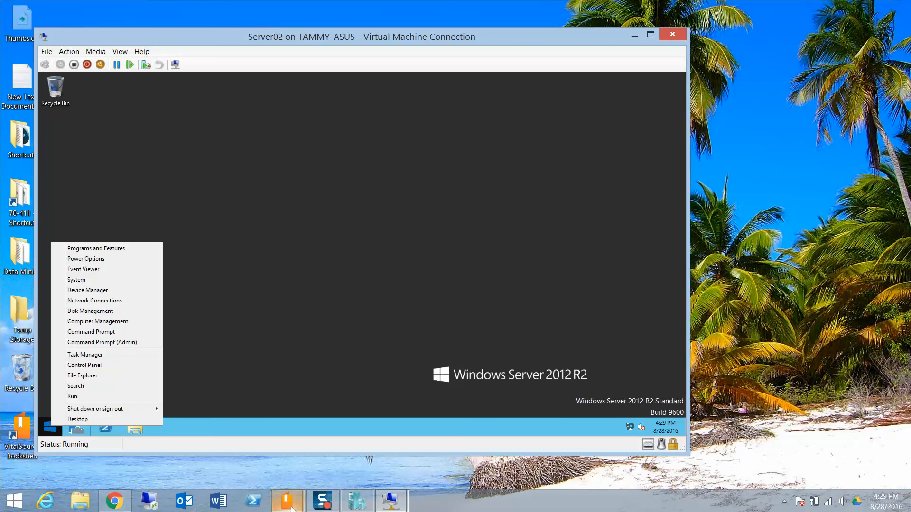
pyautogui.moveTo(91, 411)
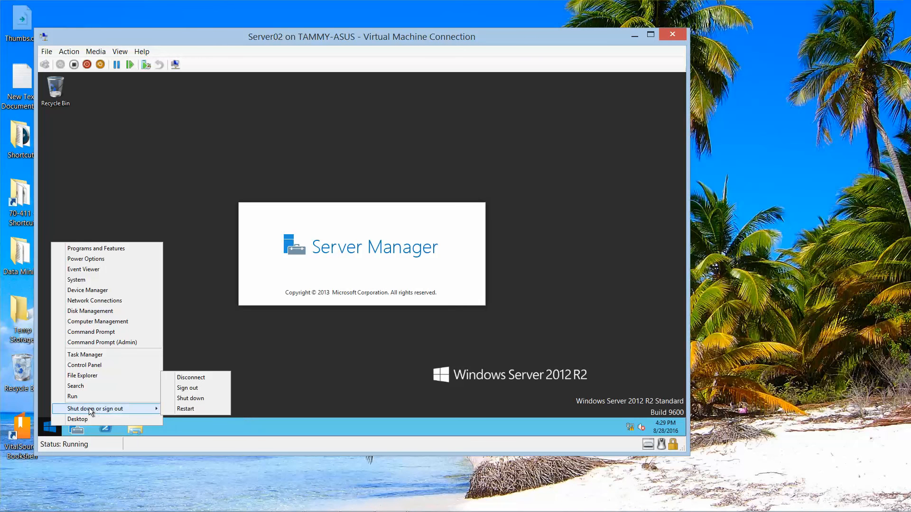
pyautogui.click(192, 398)
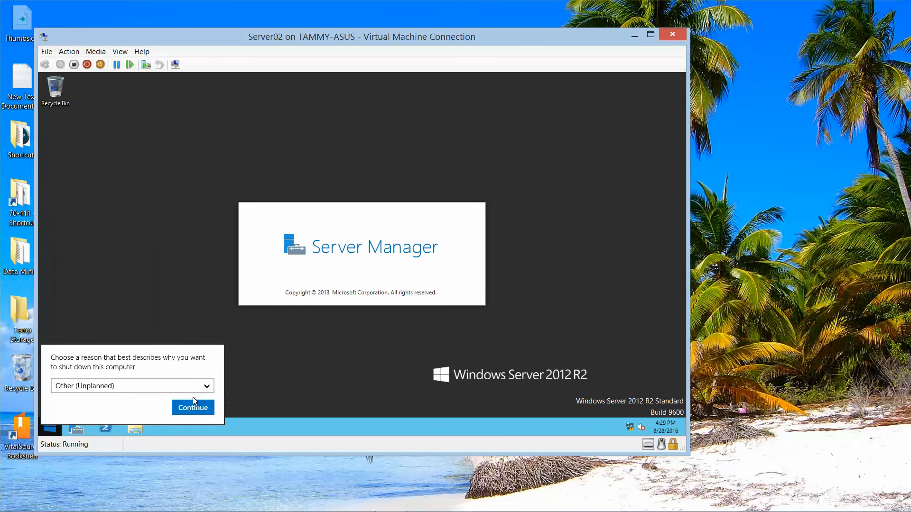
pyautogui.click(203, 407)
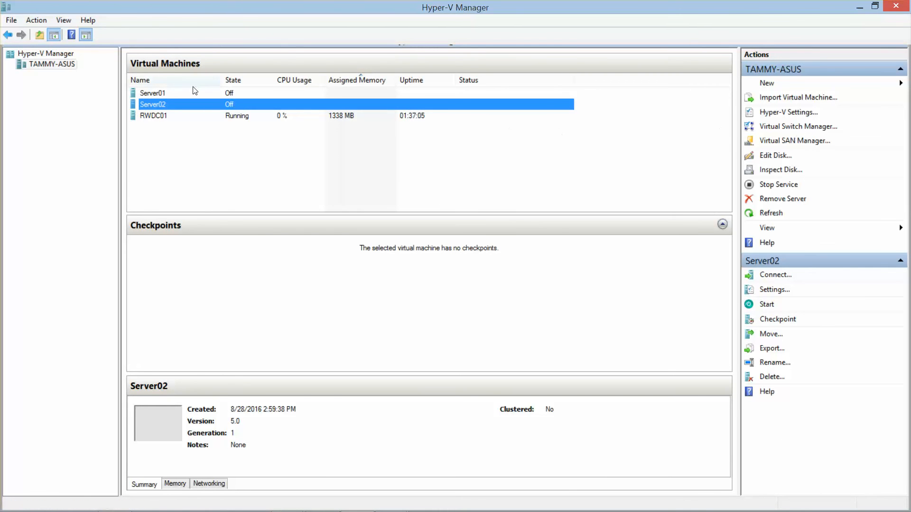
# - Add a new network adapter on the Contoso_EXT virtual switch to Server01 and save
pyautogui.click(179, 95)
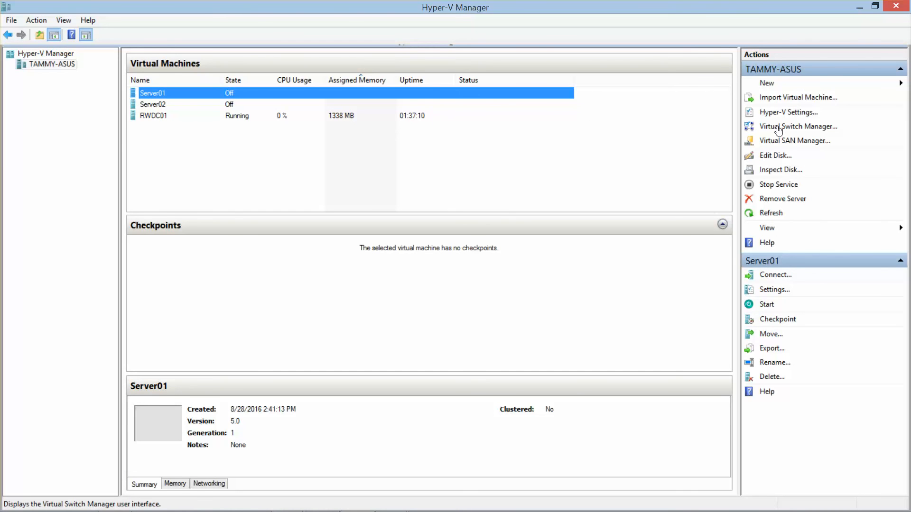
pyautogui.click(774, 290)
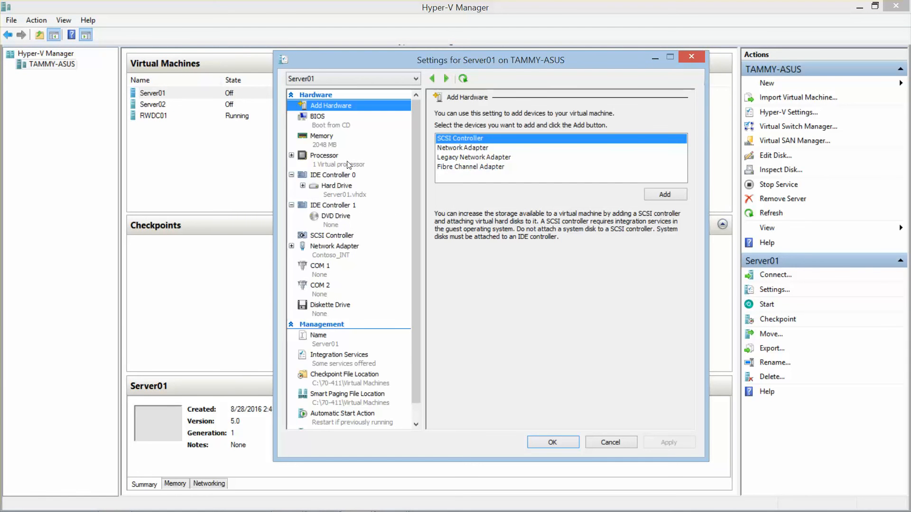
pyautogui.click(465, 148)
pyautogui.click(665, 195)
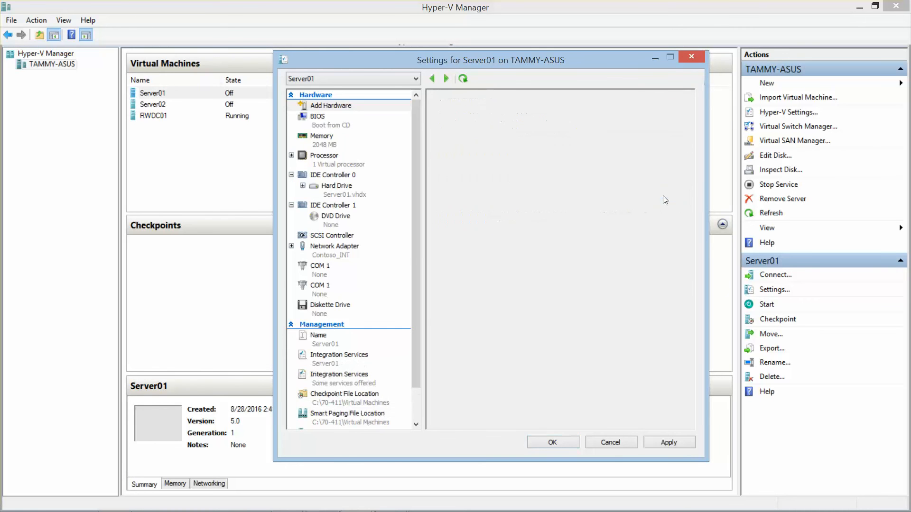
pyautogui.click(634, 136)
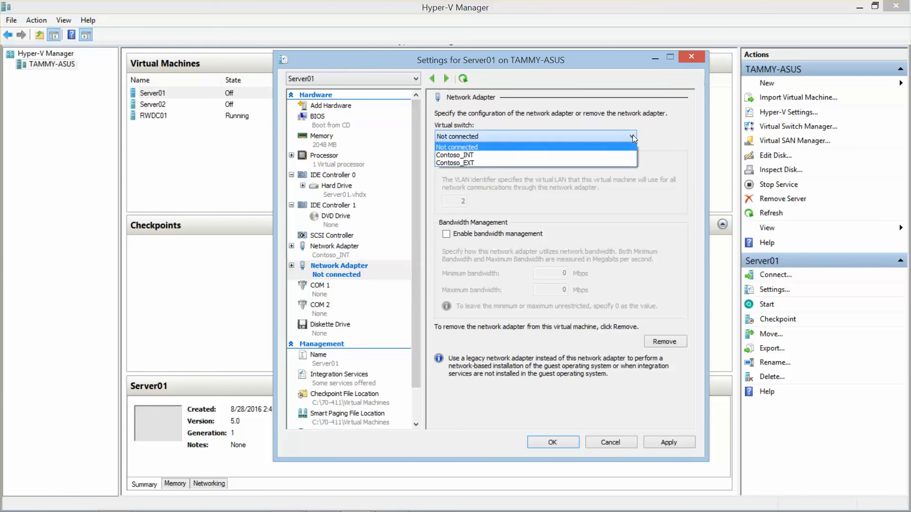
pyautogui.click(508, 165)
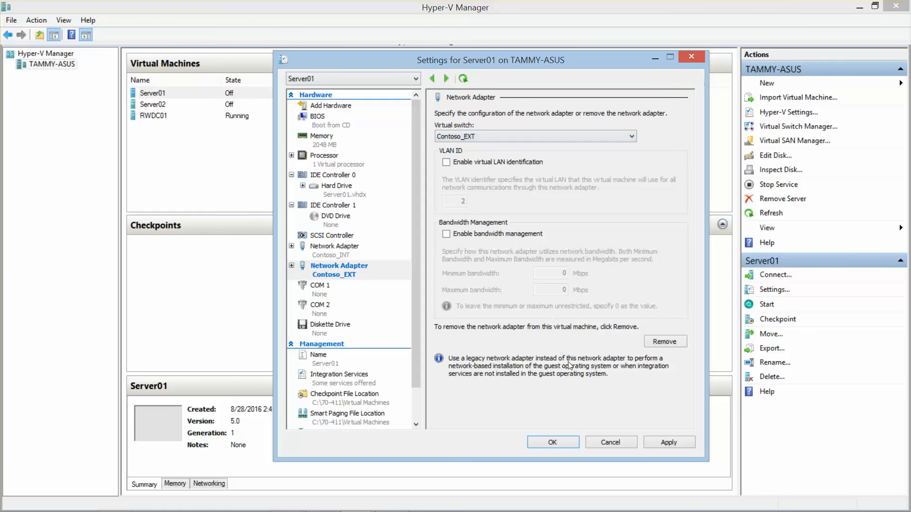
pyautogui.click(563, 443)
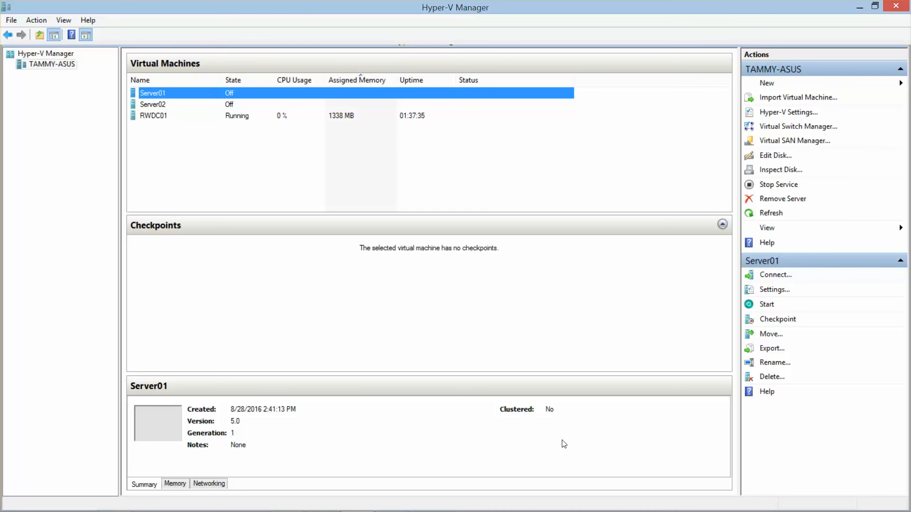
# - In Server02's settings, set the DVD drive media to None
pyautogui.click(155, 107)
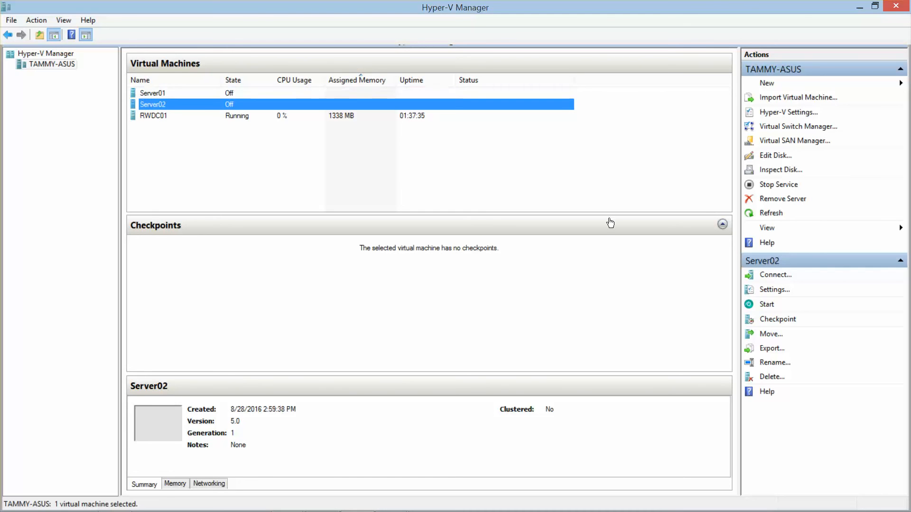
pyautogui.click(774, 290)
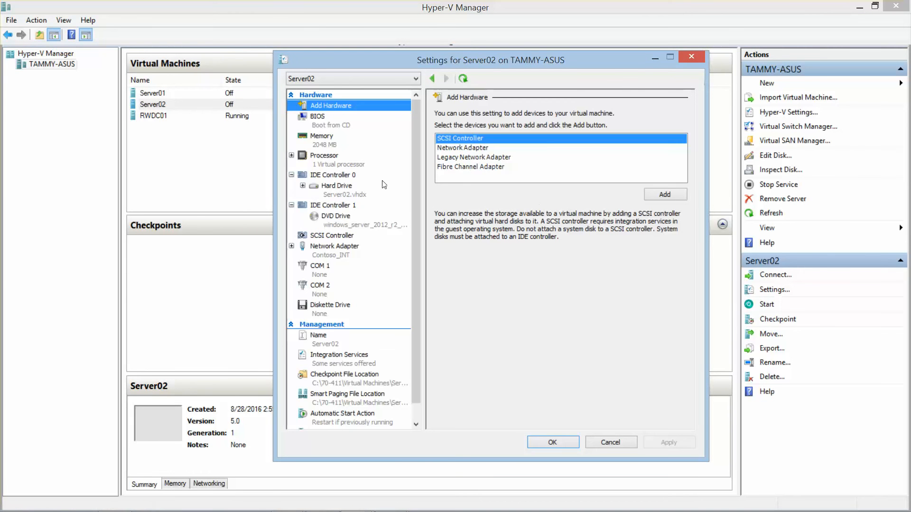
pyautogui.click(340, 223)
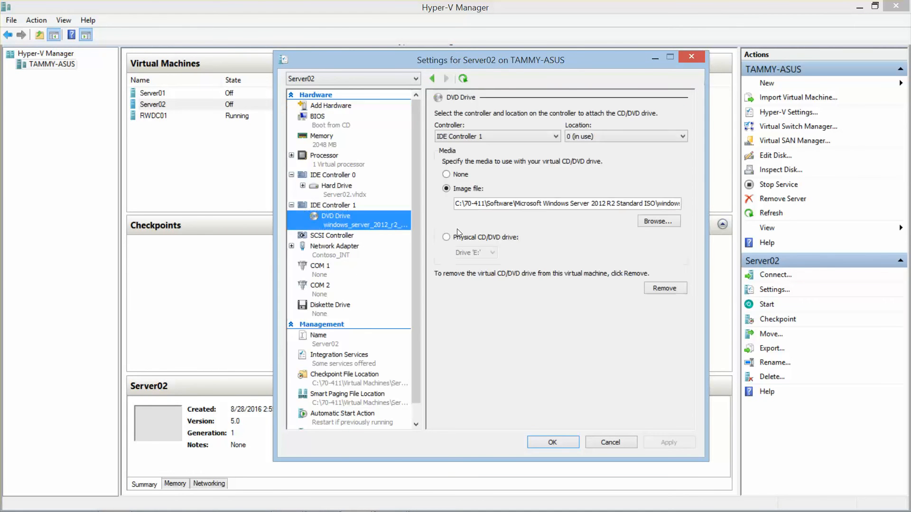
pyautogui.click(446, 175)
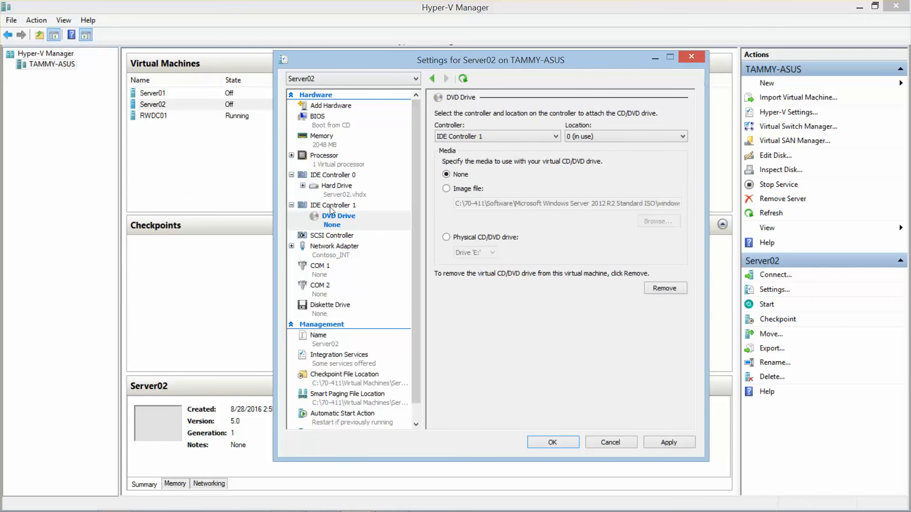
# - Add a second network adapter connected to Contoso_EXT and save the settings
pyautogui.click(325, 106)
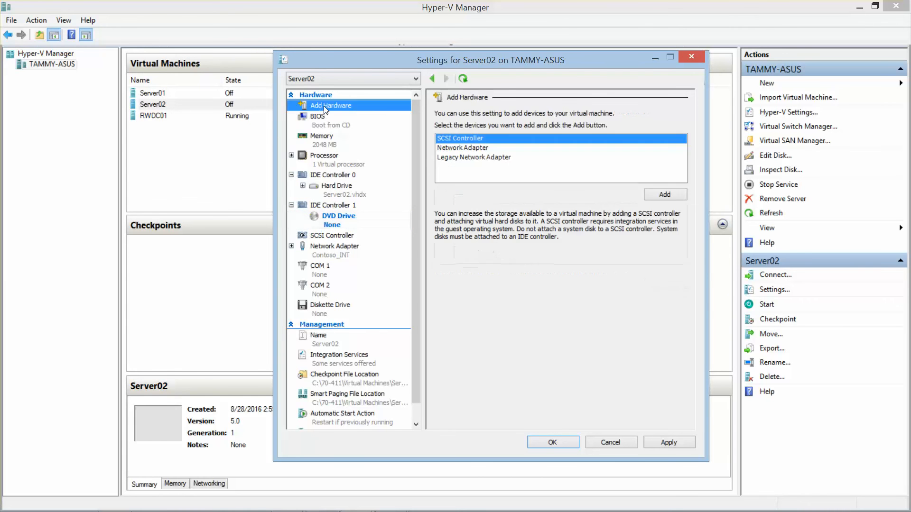
pyautogui.moveTo(520, 510)
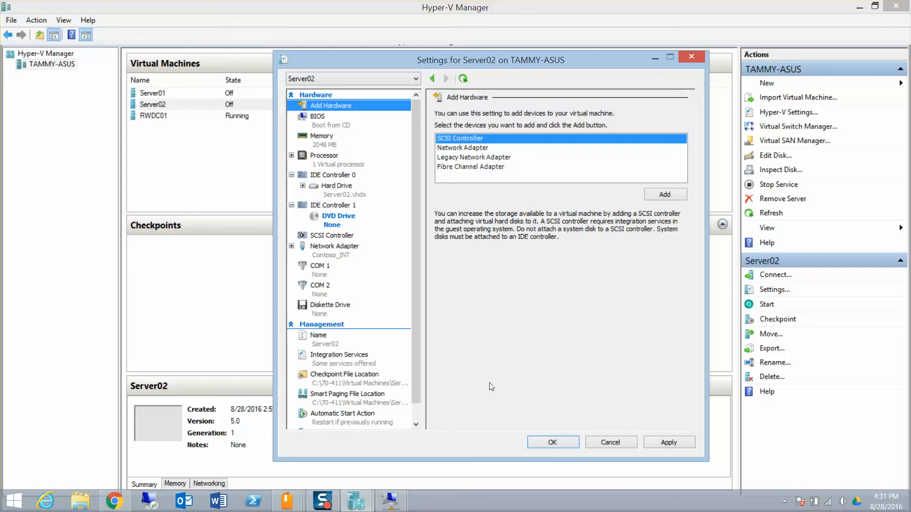
pyautogui.click(471, 148)
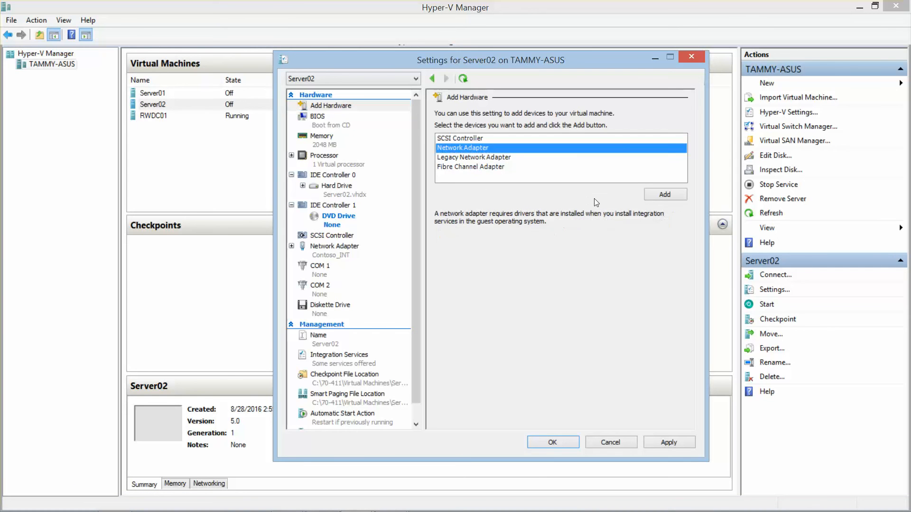
pyautogui.click(660, 199)
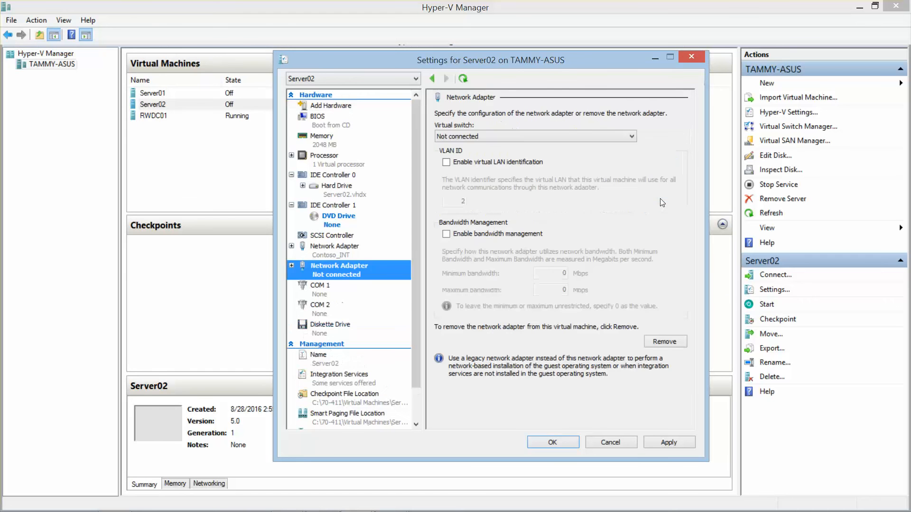
pyautogui.click(600, 135)
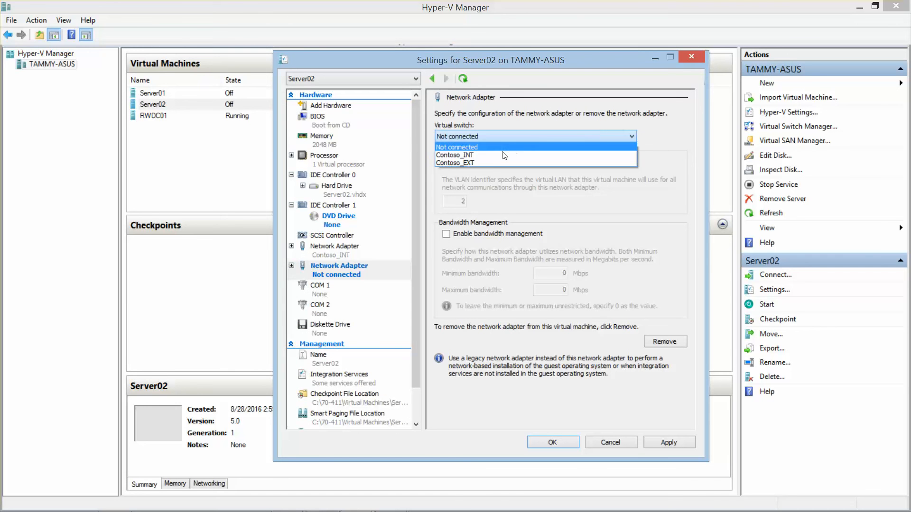
pyautogui.click(489, 163)
pyautogui.click(570, 442)
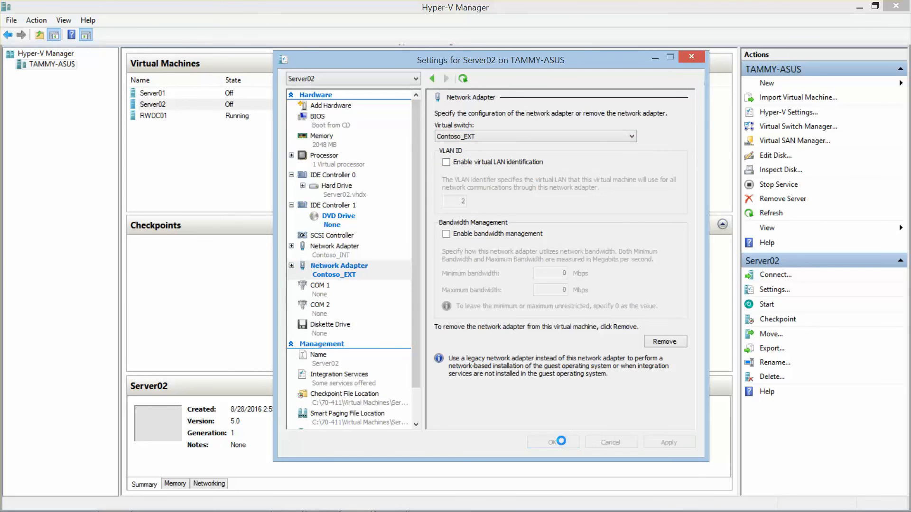